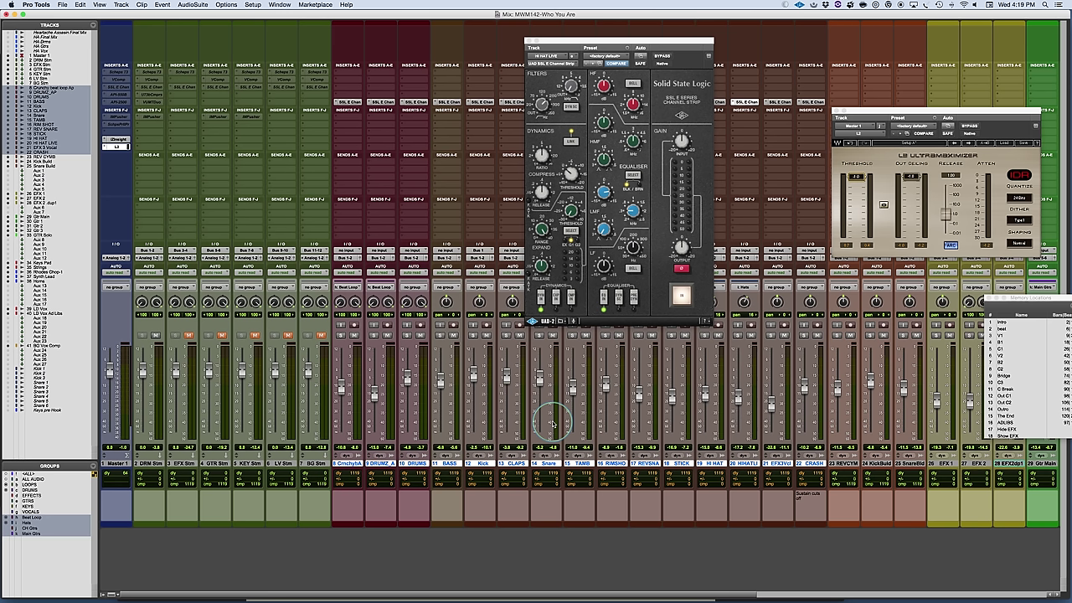
- Recall the Intro memory location and open only the Crunchy beat loop track's SSL E Channel beside the L2 Ultramaximizer window
left_click(1008, 323)
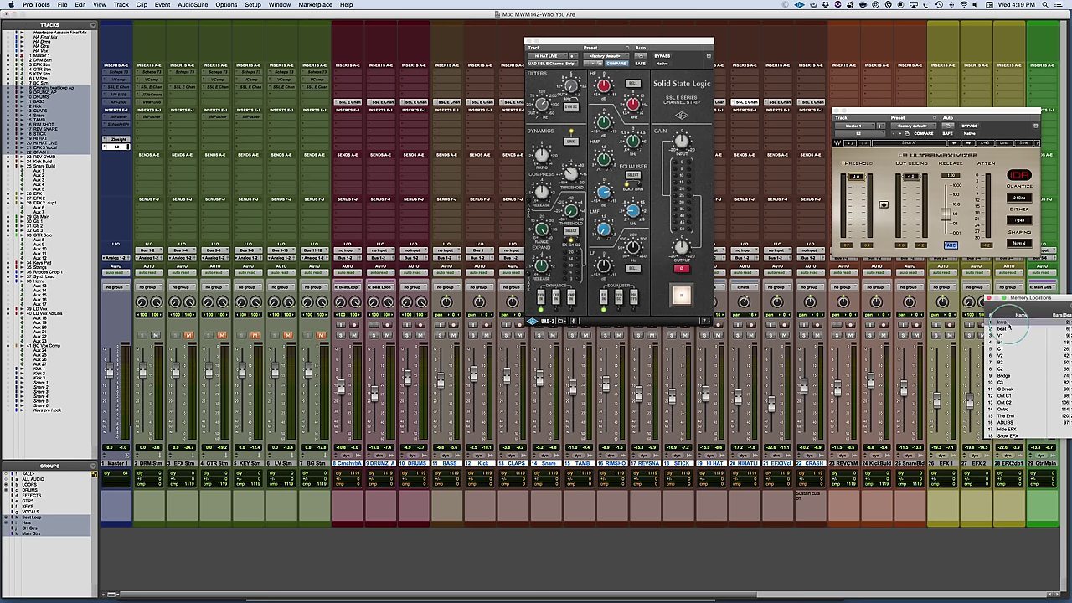
left_click(349, 102)
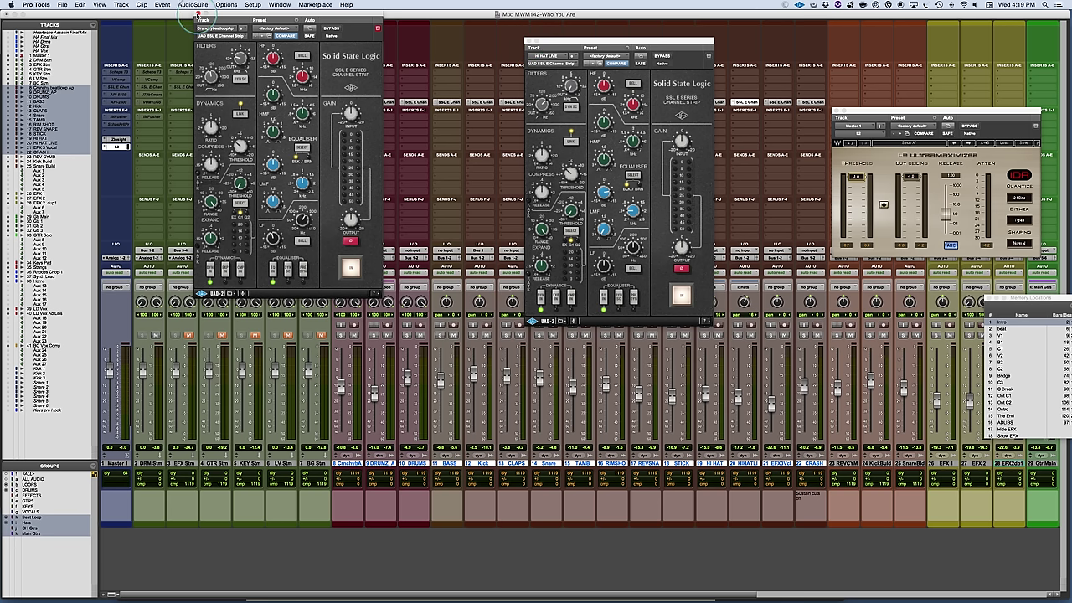
left_click(198, 15)
left_click(529, 41)
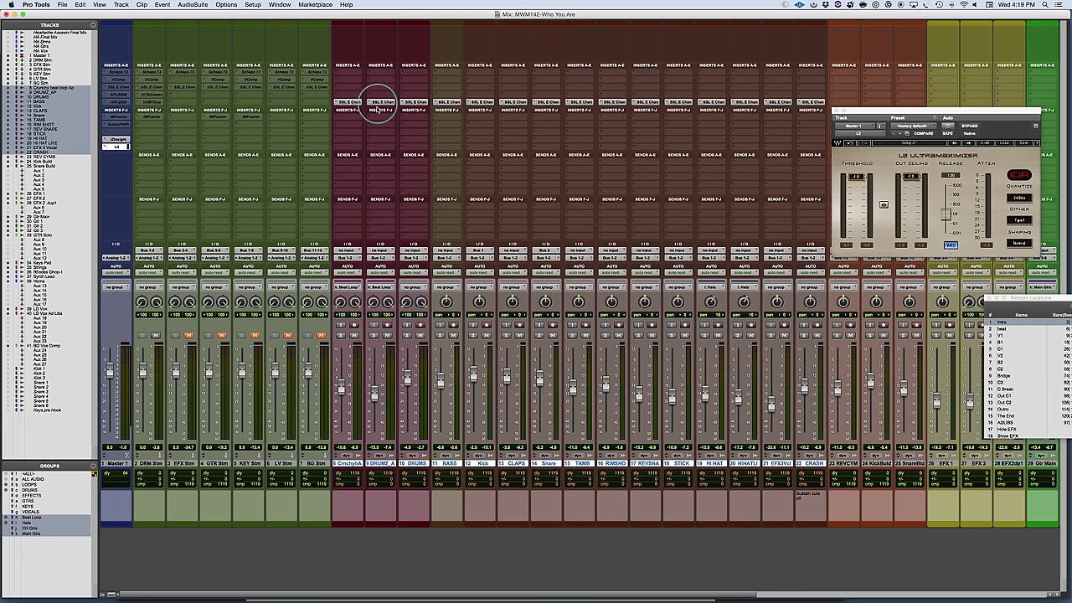
left_click(352, 102)
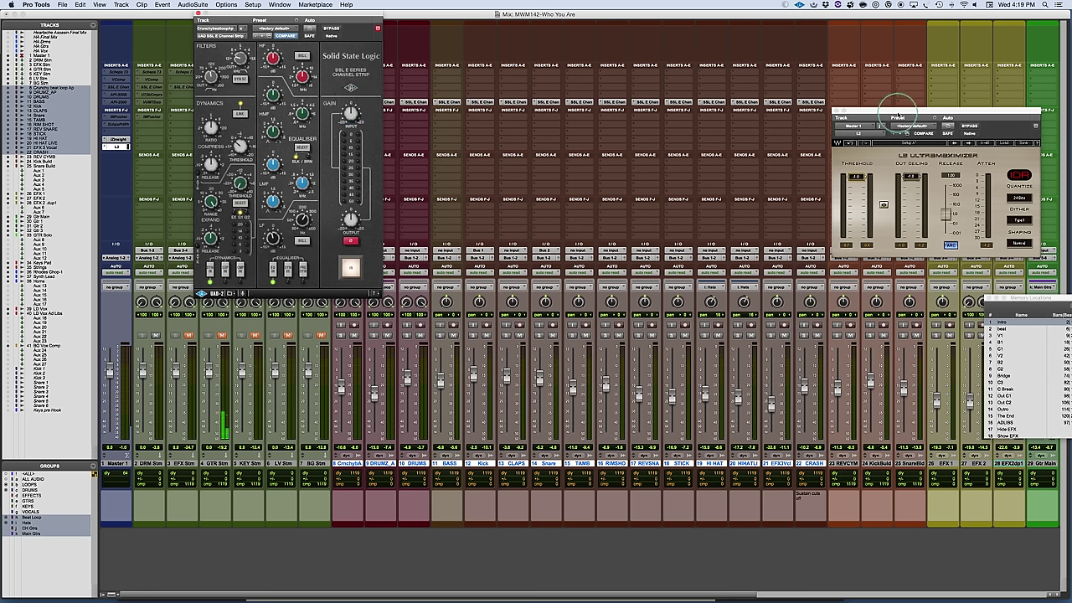
left_click_drag(890, 111, 942, 108)
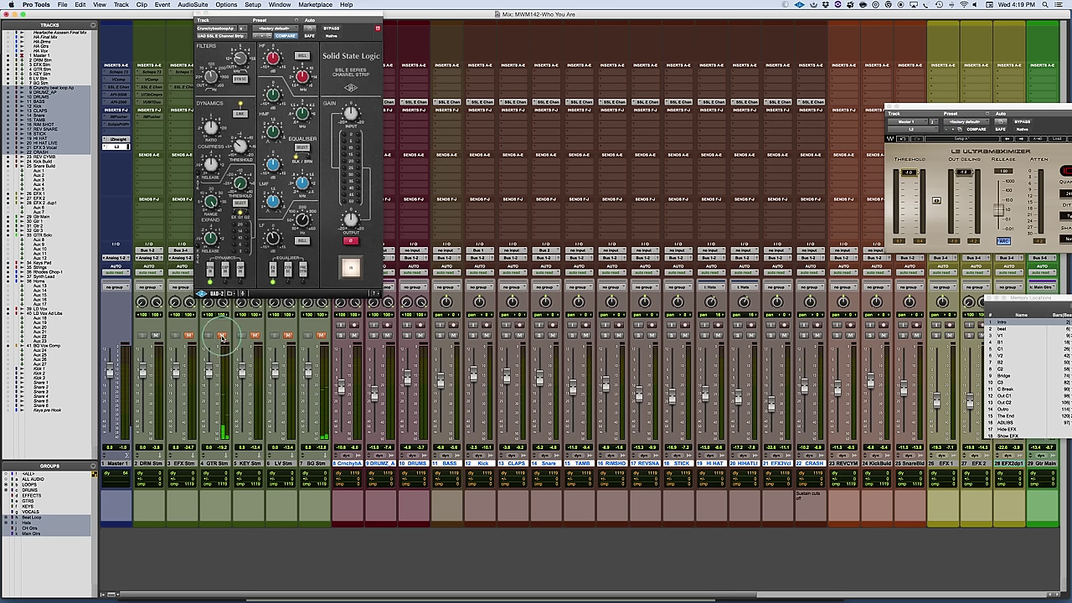
- Toggle the GTR Stm track's mute off and back on during playback
left_click(222, 335)
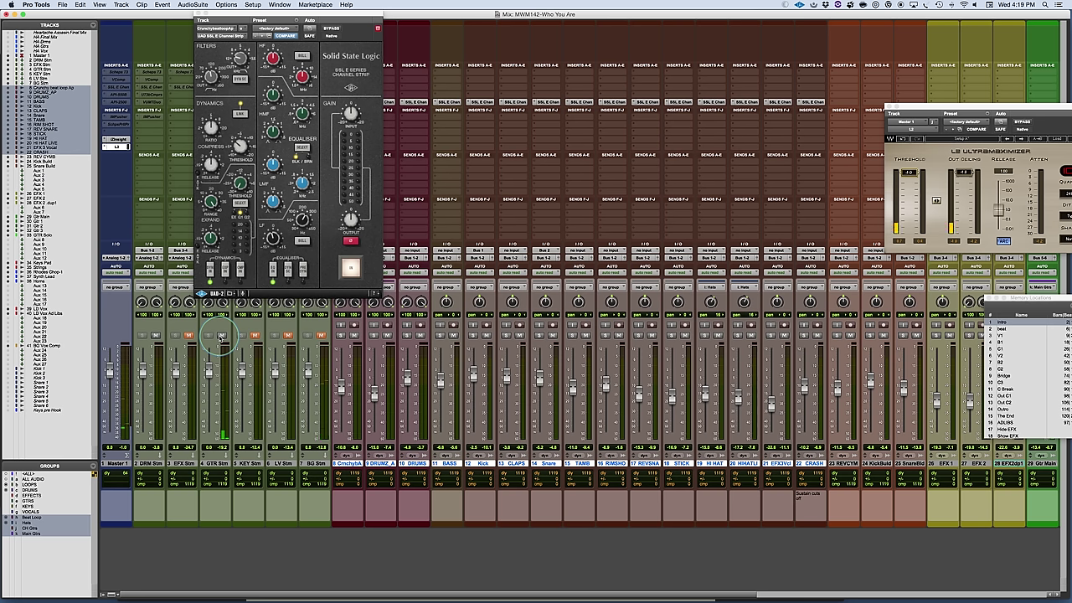
left_click(221, 335)
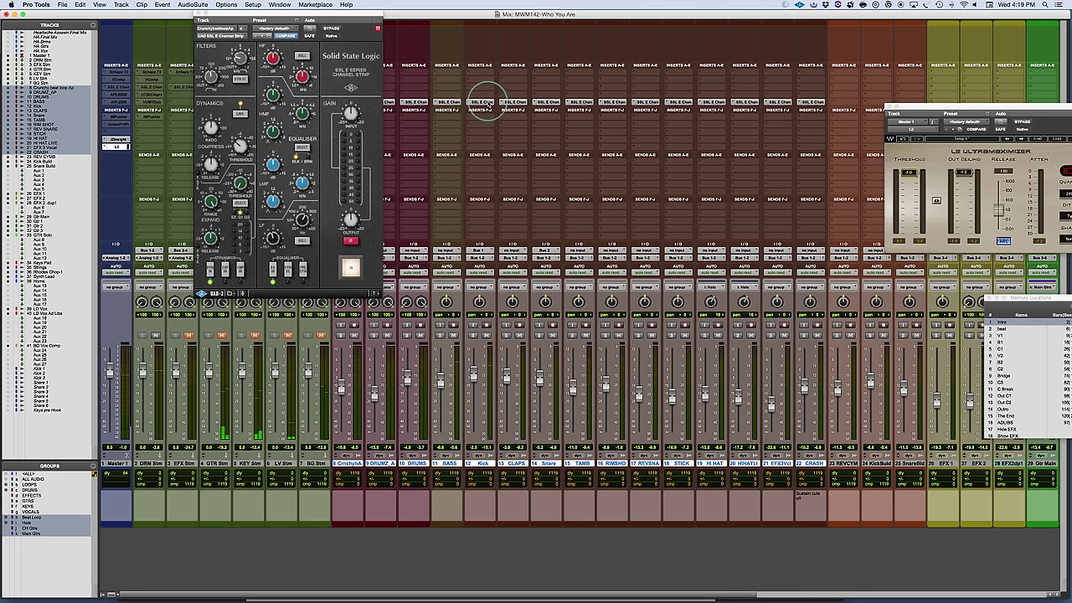
- Examine the SSL E Channel settings on the Kick, CLAPS, Snare, TAMB and RIM SHOT tracks during playback
left_click_drag(356, 21, 266, 21)
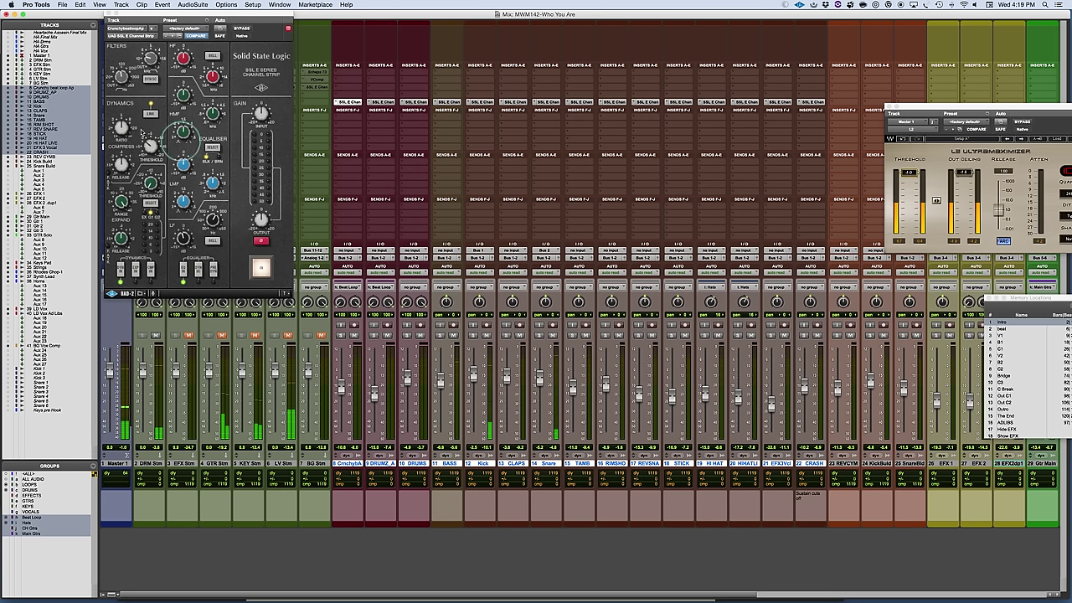
left_click(483, 102)
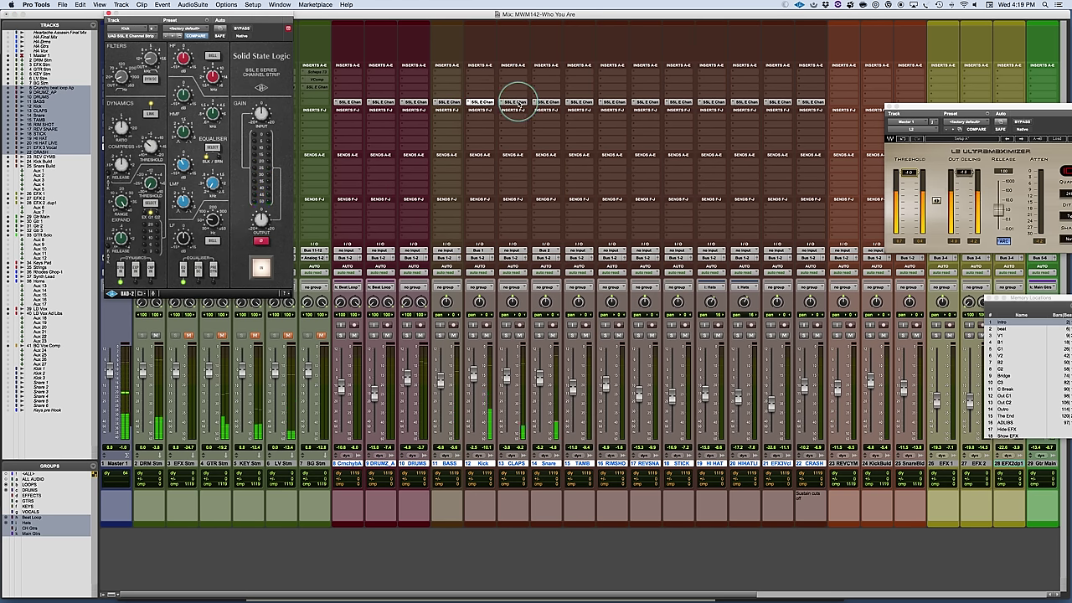
left_click(519, 103)
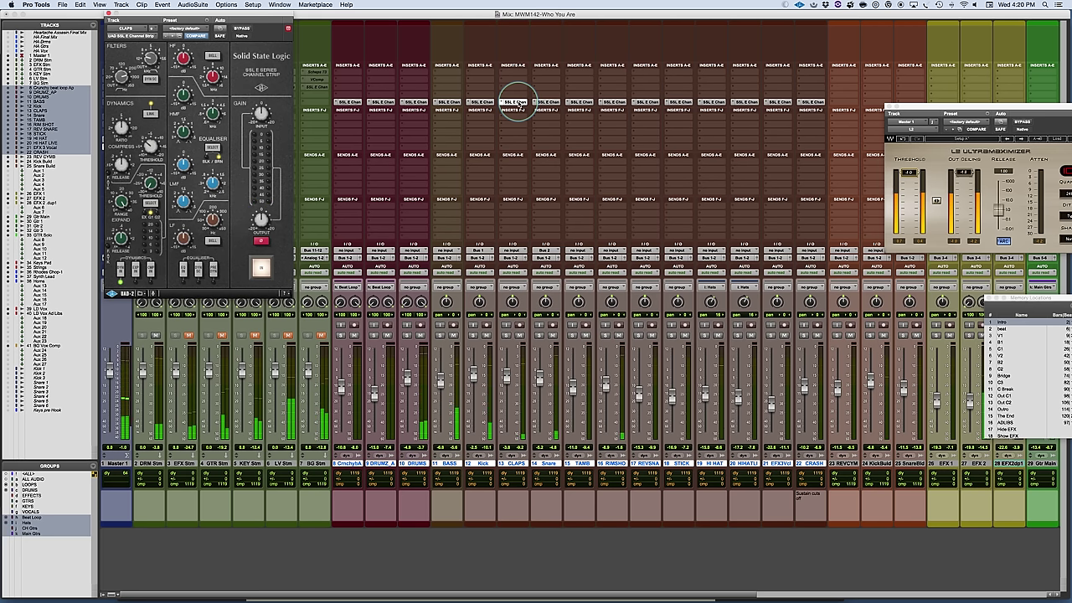
left_click(546, 102)
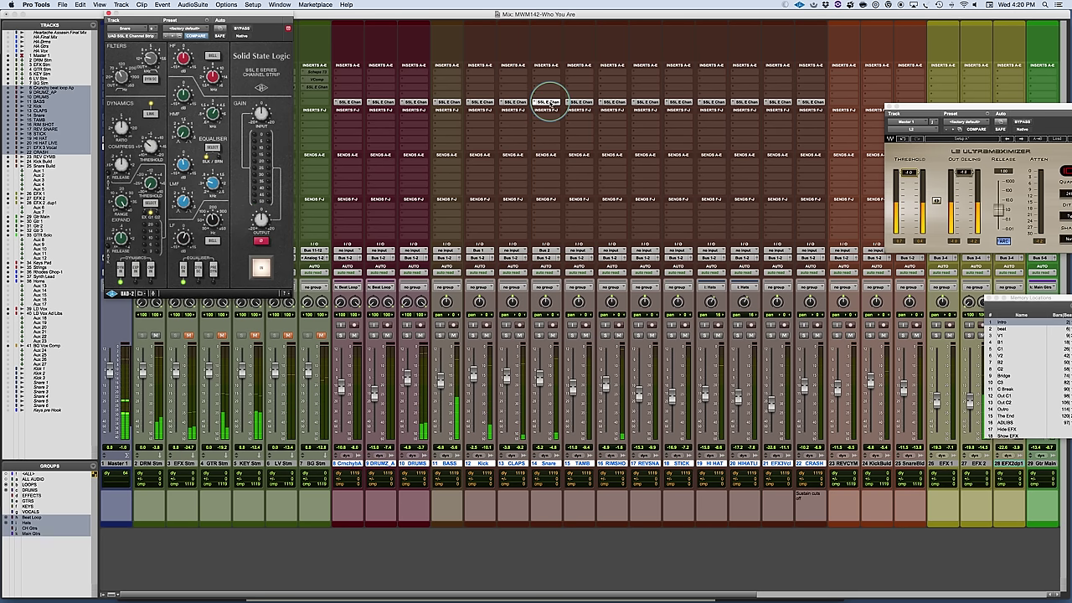
left_click(579, 102)
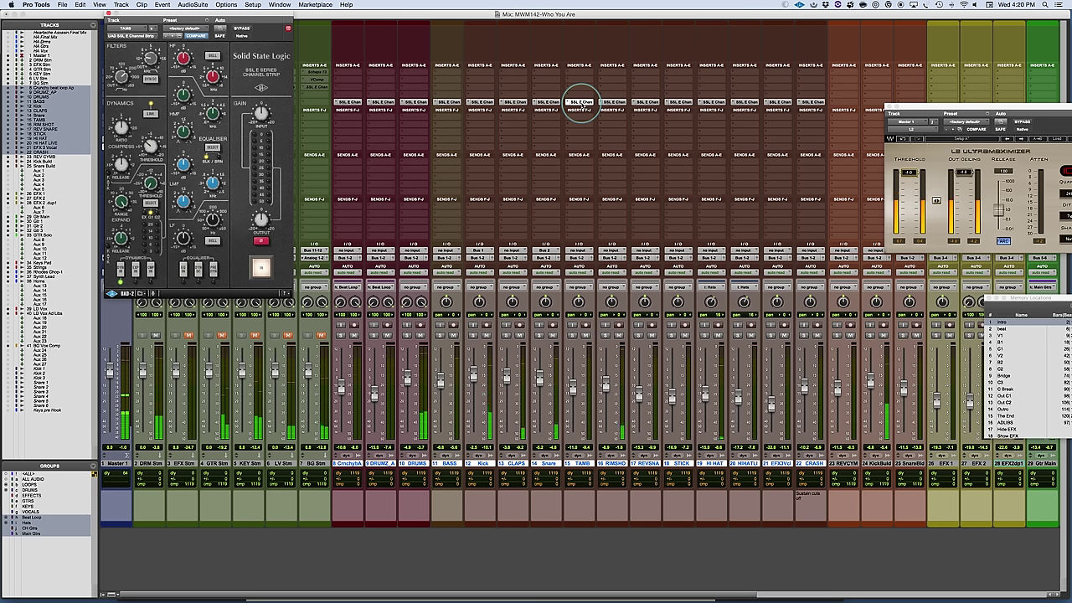
left_click(612, 102)
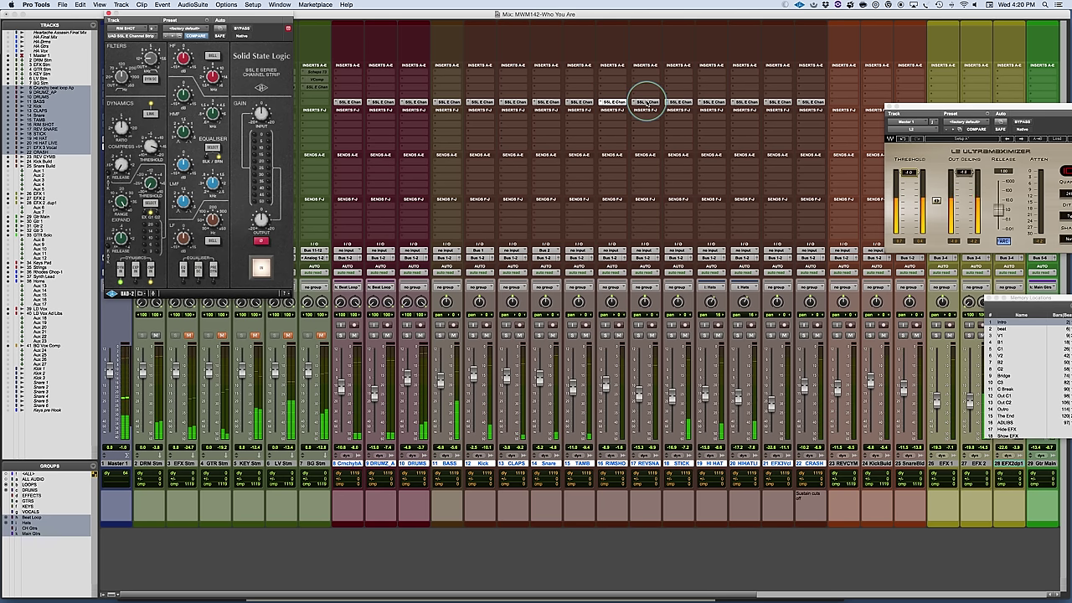
- Examine the SSL E Channel settings on the STICK, HI HAT, HI HAT LIVE, EFX 3 Vocal and CRASH tracks
left_click(676, 102)
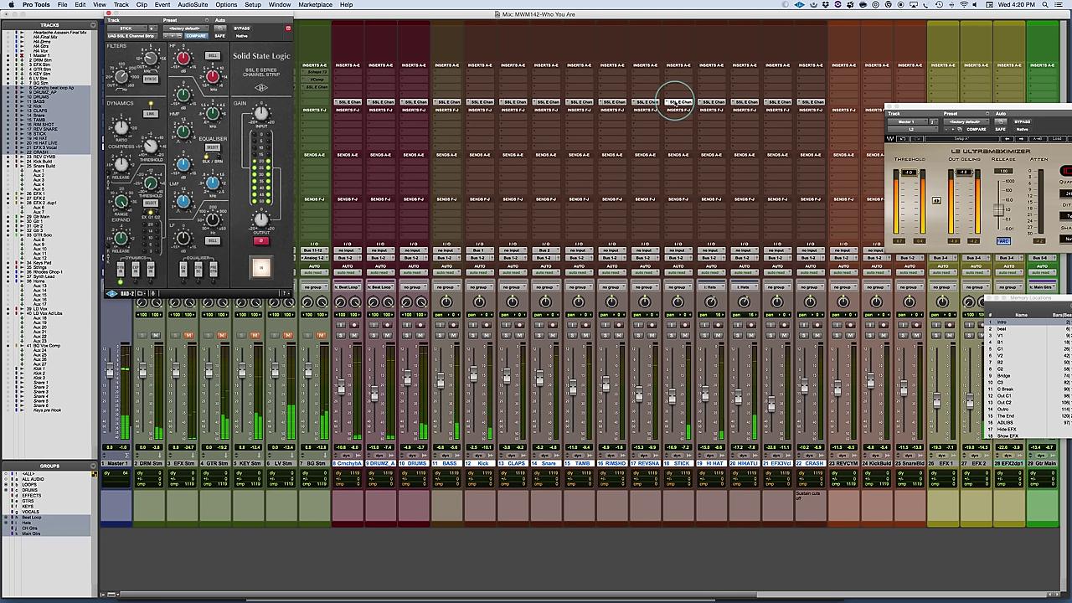
left_click(711, 102)
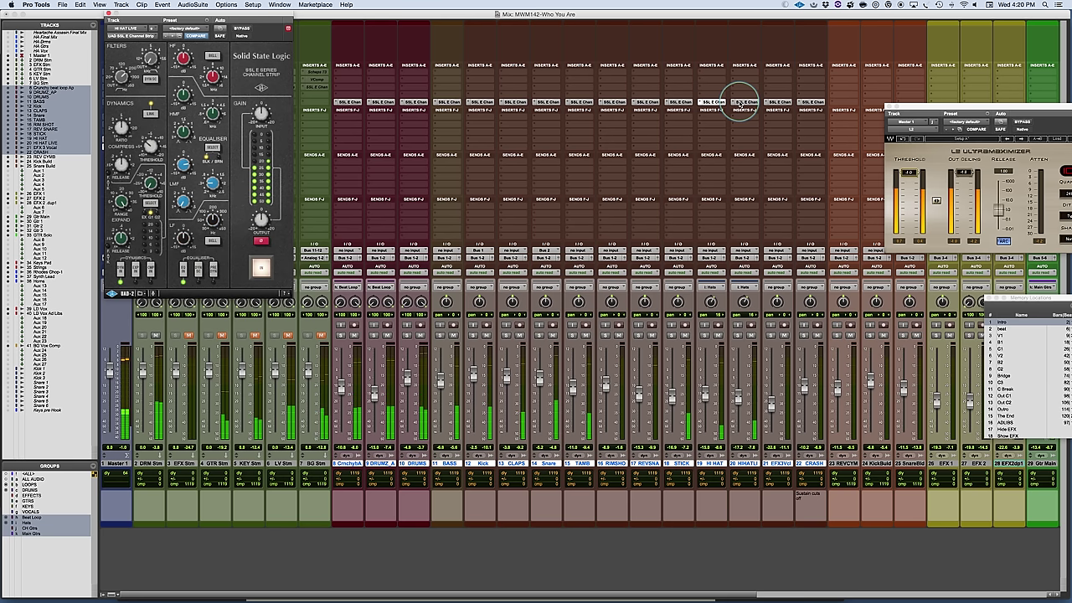
left_click(742, 101)
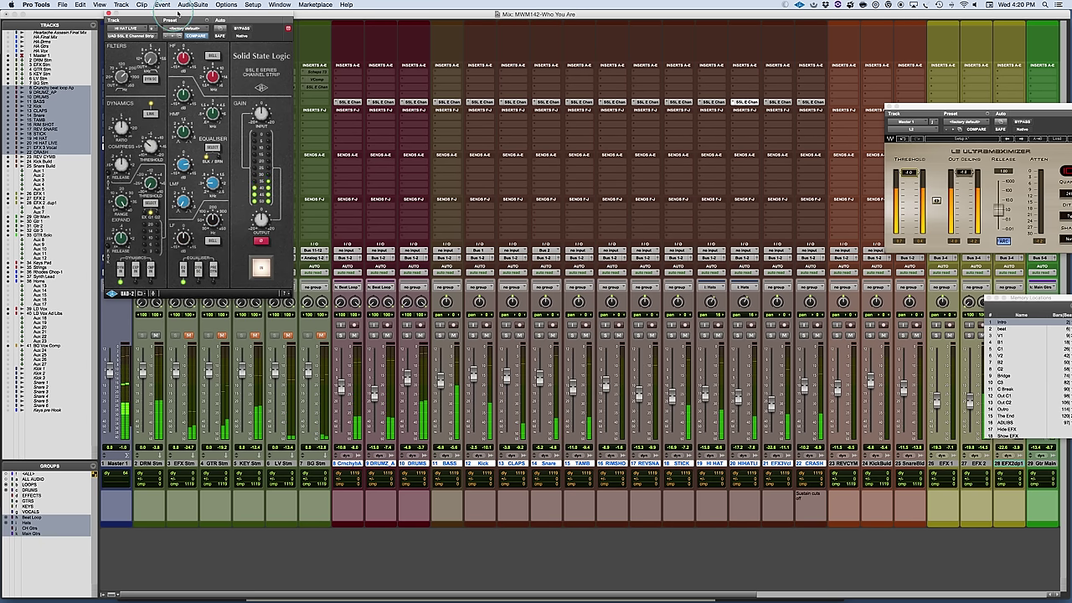
left_click_drag(168, 19, 362, 18)
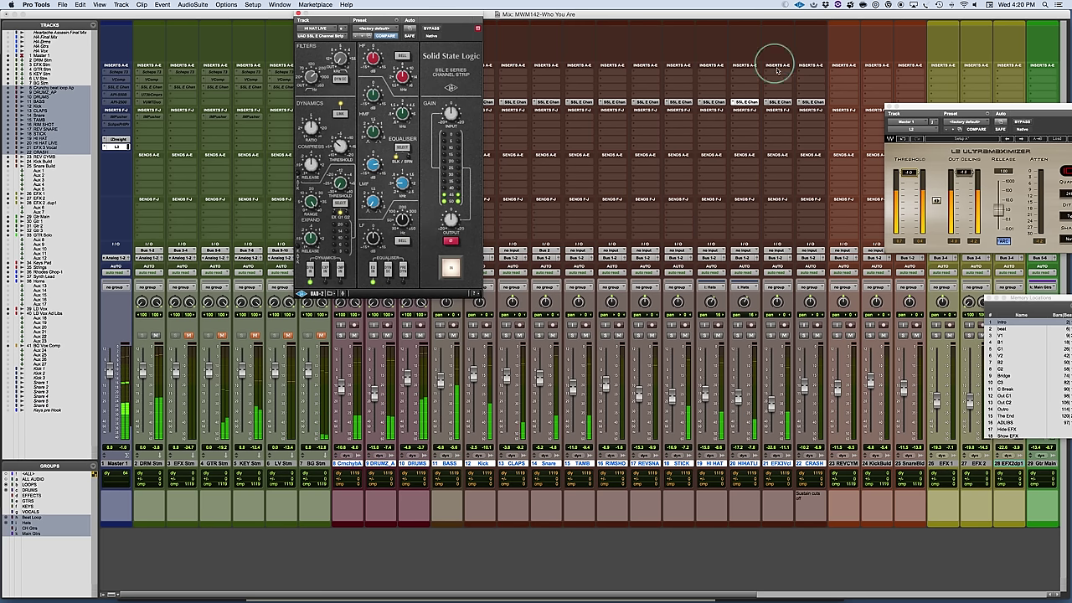
left_click(779, 102)
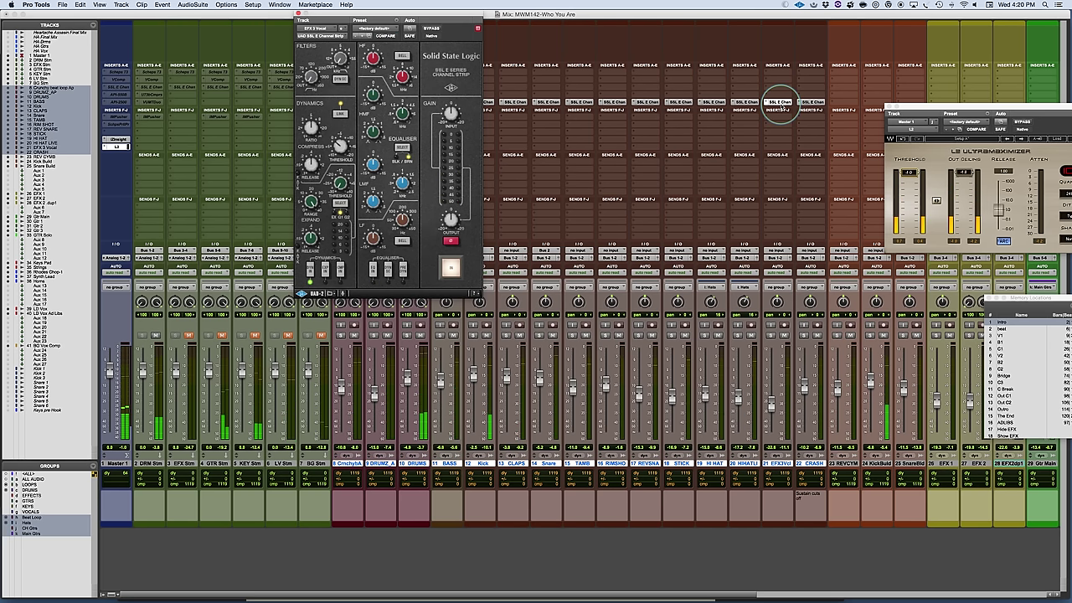
left_click(812, 102)
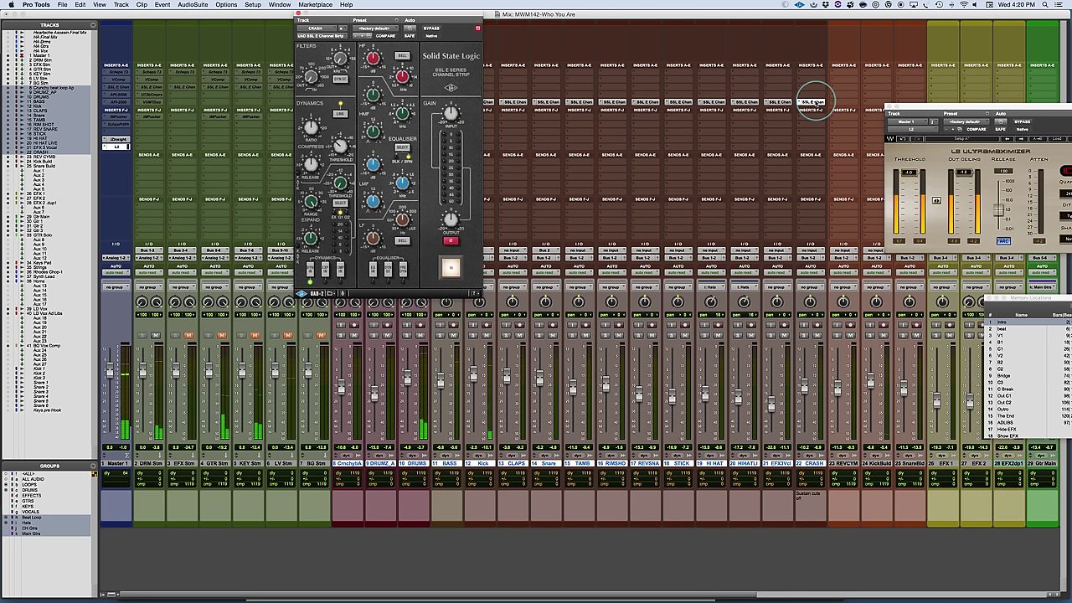
- Compare the selected drum and loop tracks with and without processing by bypassing and re-enabling all their SSL E Channel inserts together
left_click_drag(422, 13, 342, 12)
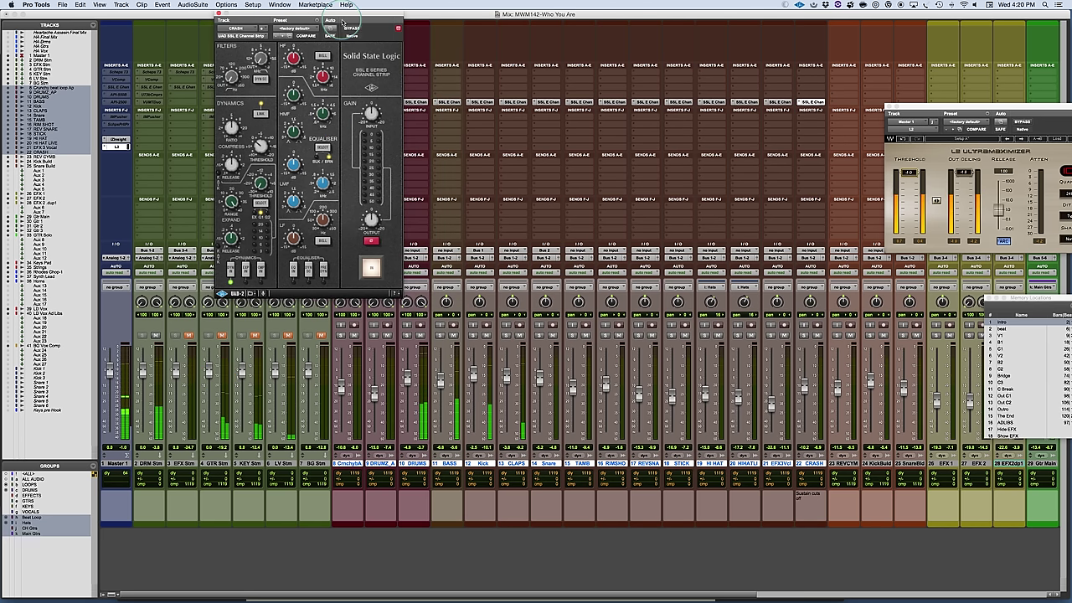
left_click_drag(355, 16, 256, 18)
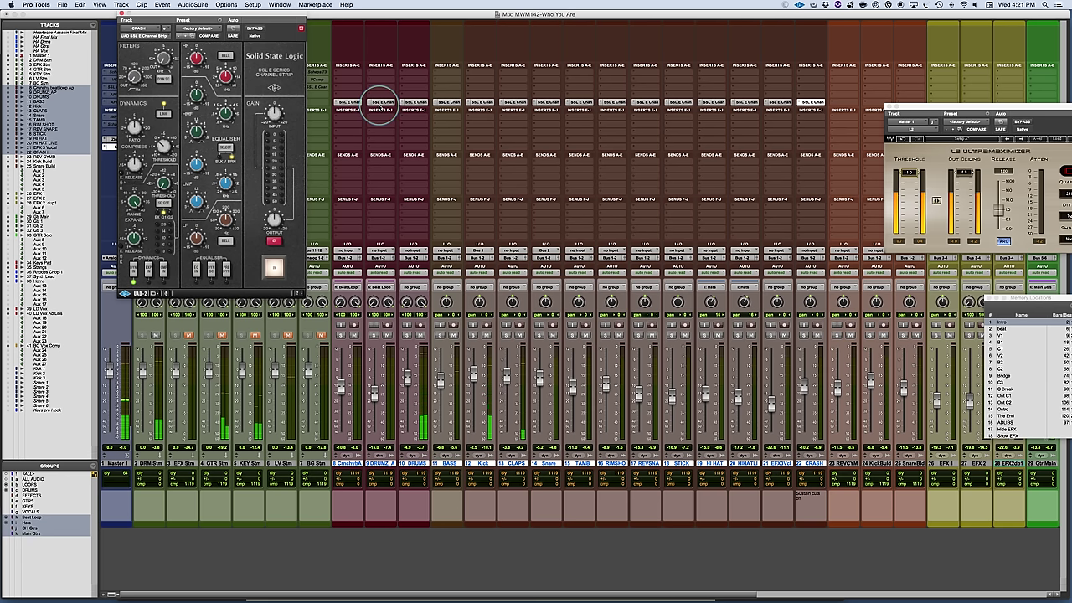
left_click(379, 103, "alt+shift+super")
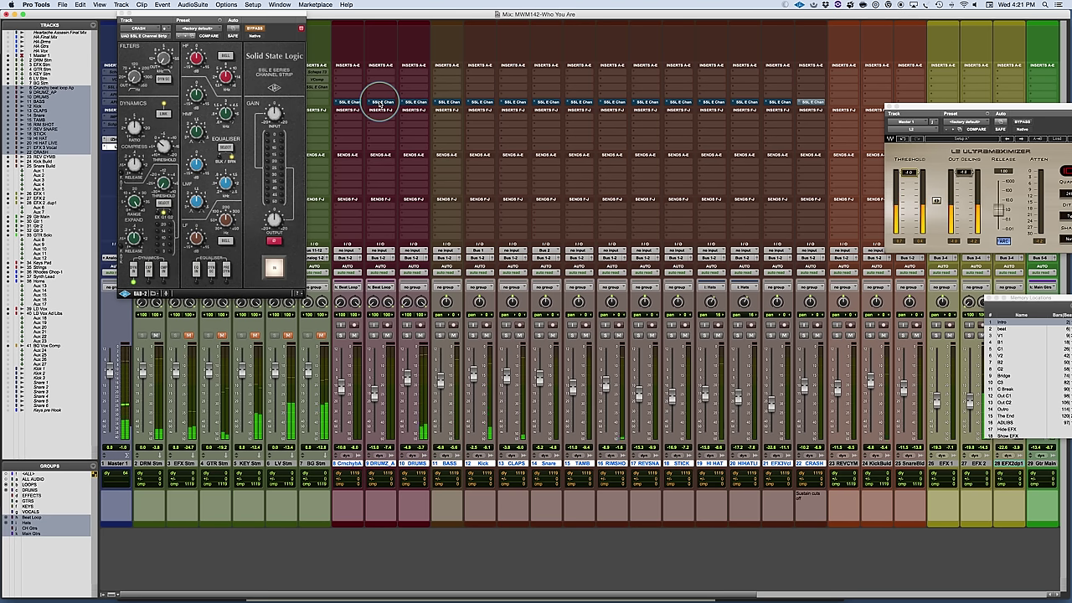
left_click(378, 102, "alt+super")
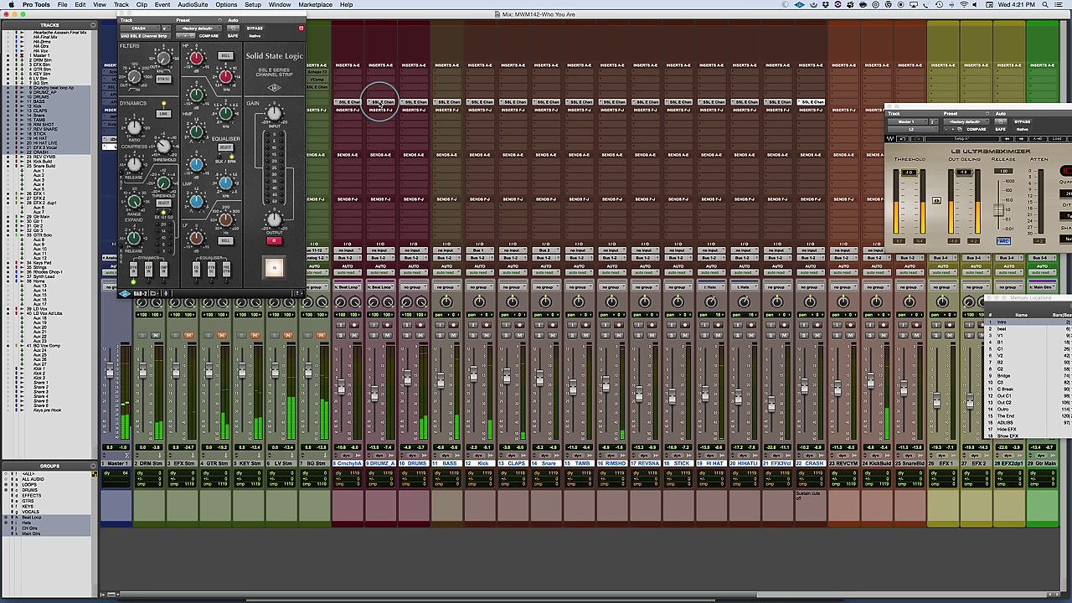
left_click(379, 102, "alt+super")
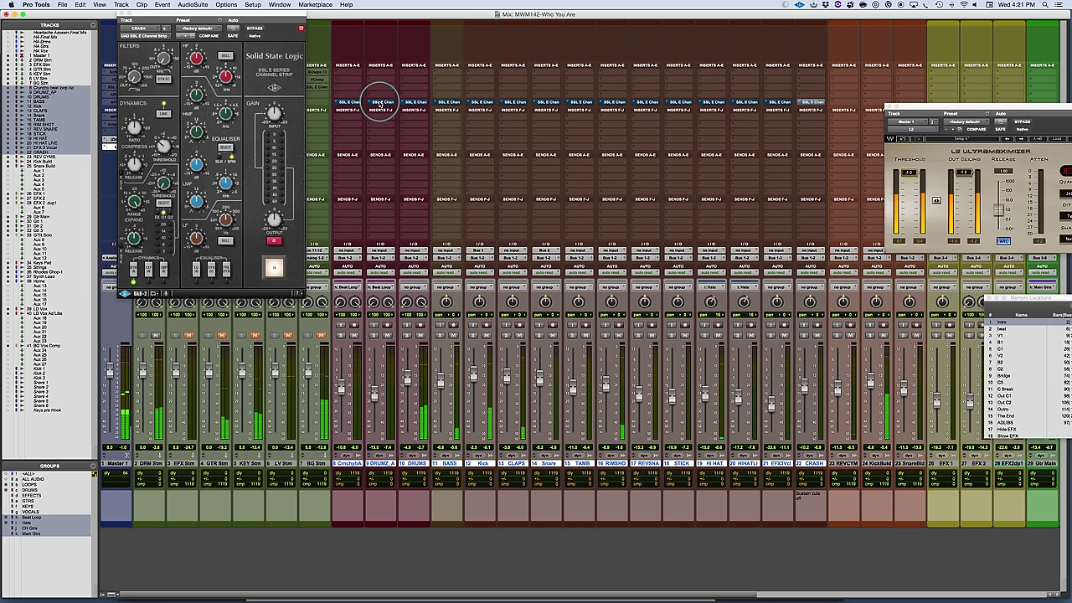
left_click(378, 102, "alt+super")
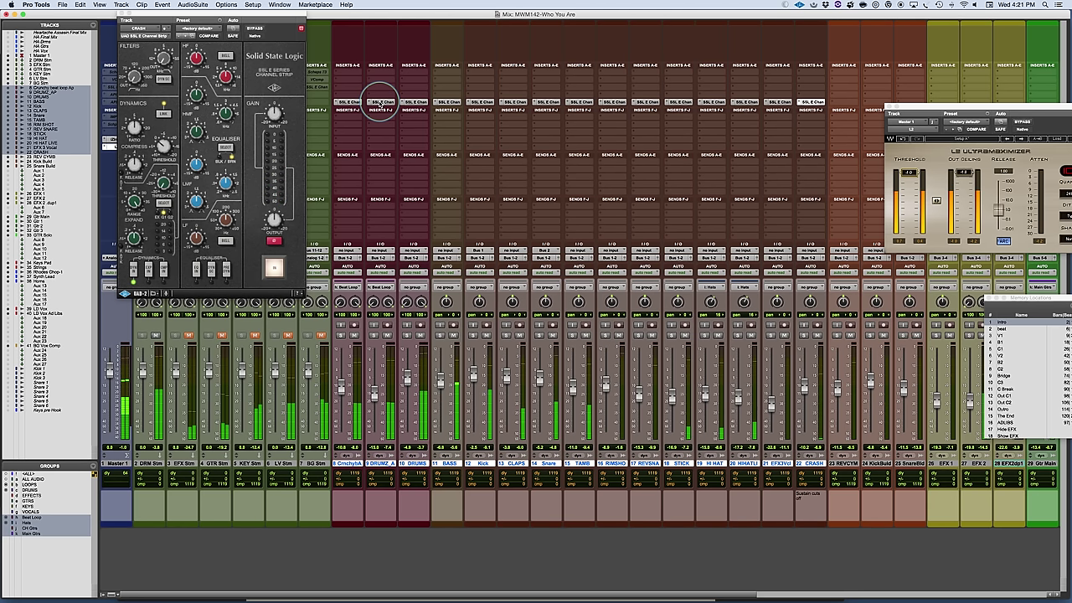
left_click(378, 102, "alt+super")
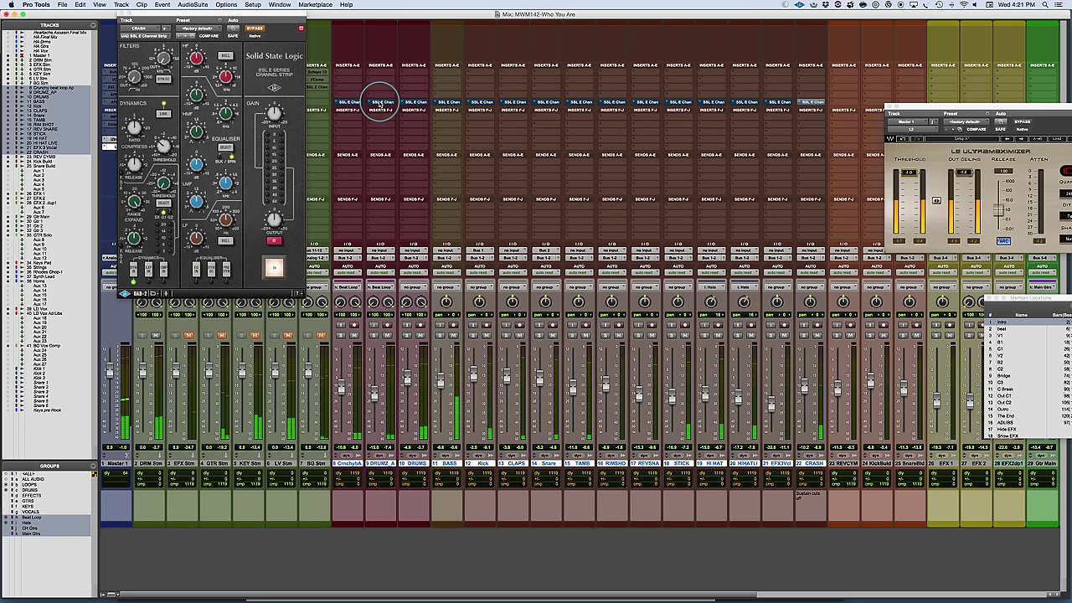
left_click(379, 103, "alt+super")
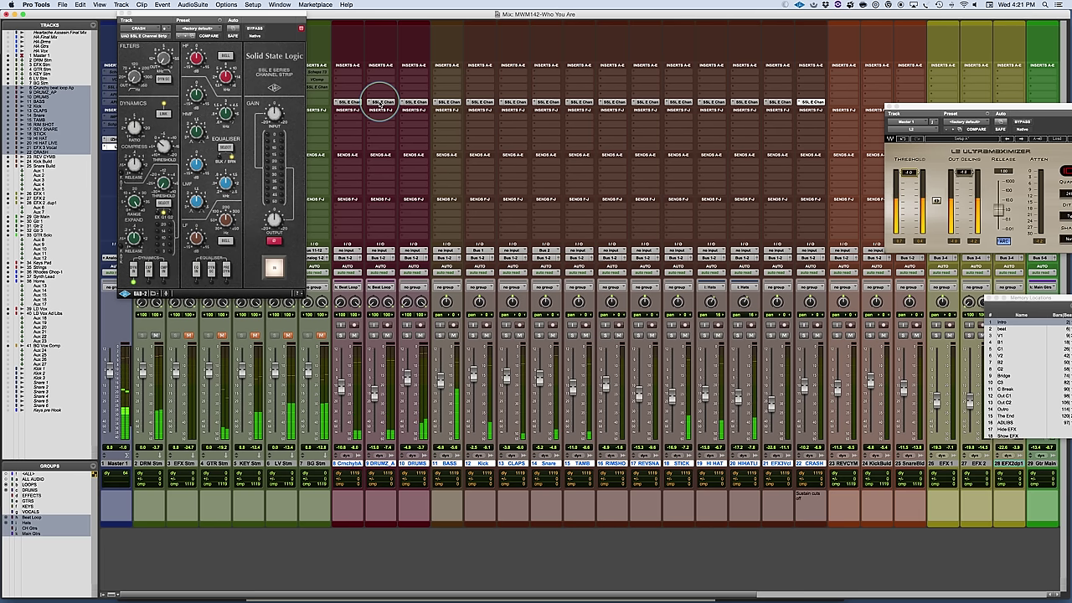
- Repeat the bypass comparison of the selected tracks' SSL E Channel inserts during further playback, ending with every insert active
left_click(346, 103)
left_click(381, 103)
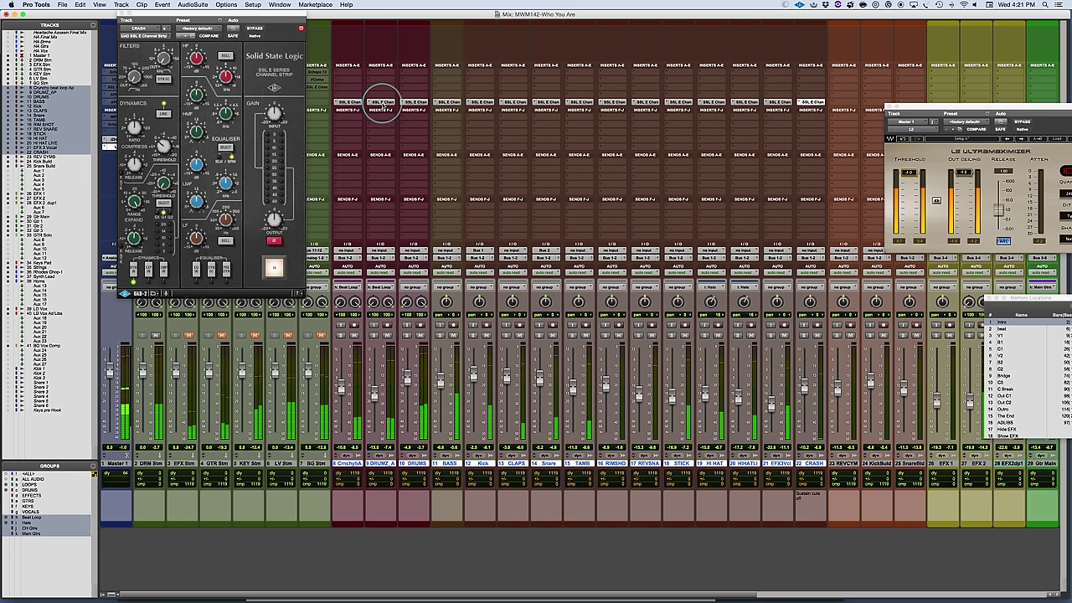
left_click(381, 103, "alt+super")
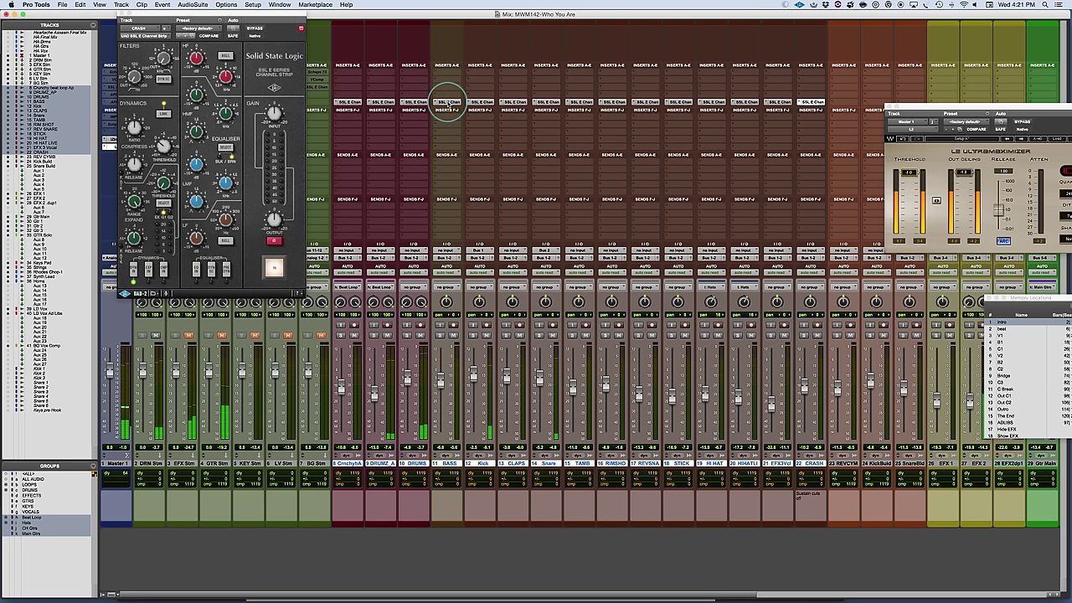
left_click(448, 104, "alt+super")
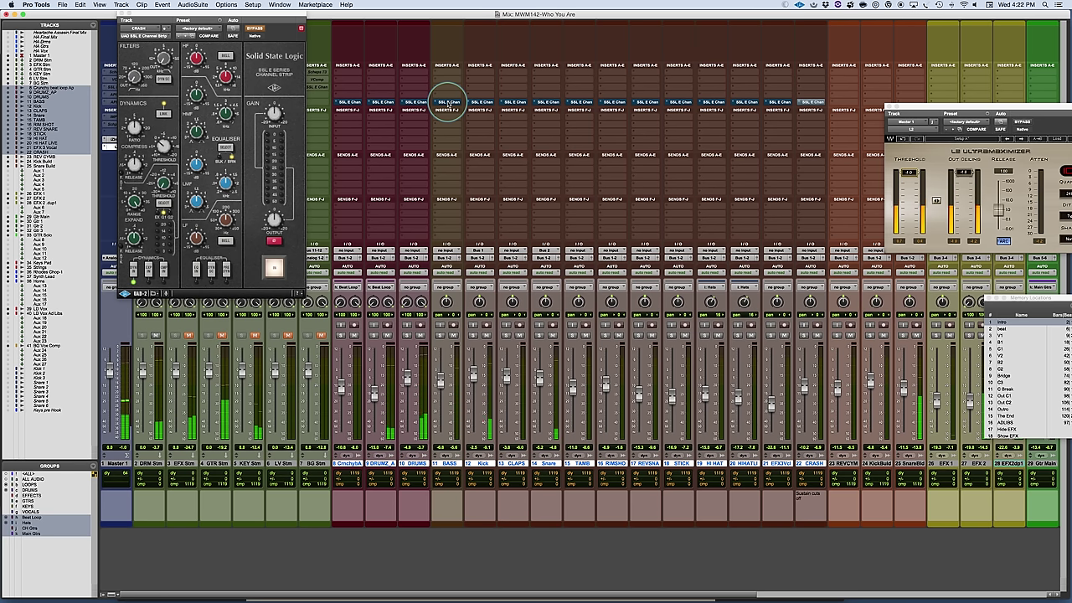
left_click(448, 103, "alt+super")
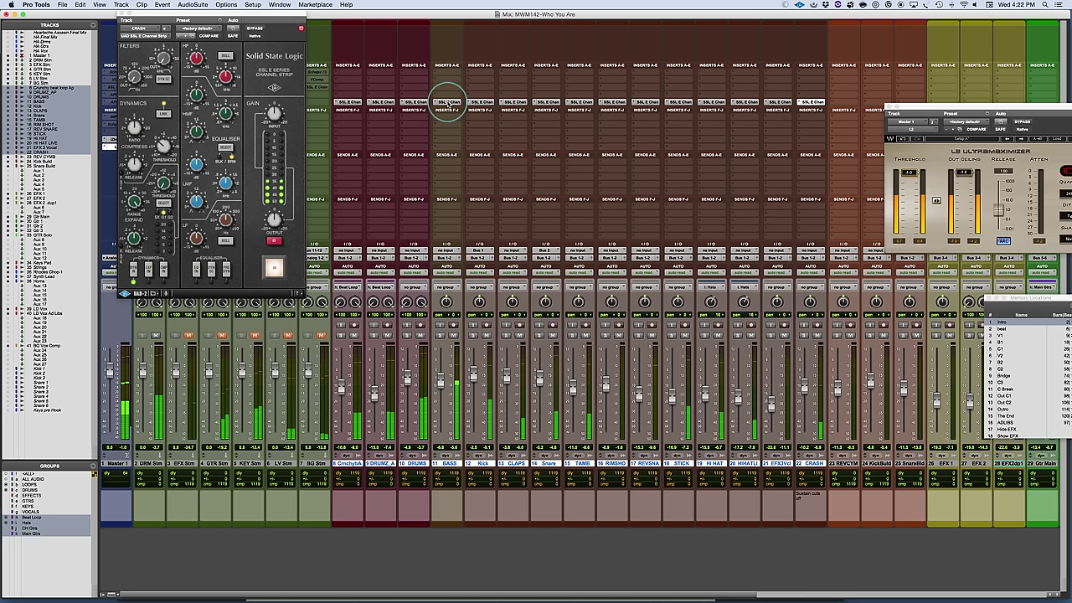
left_click(447, 105, "alt+super")
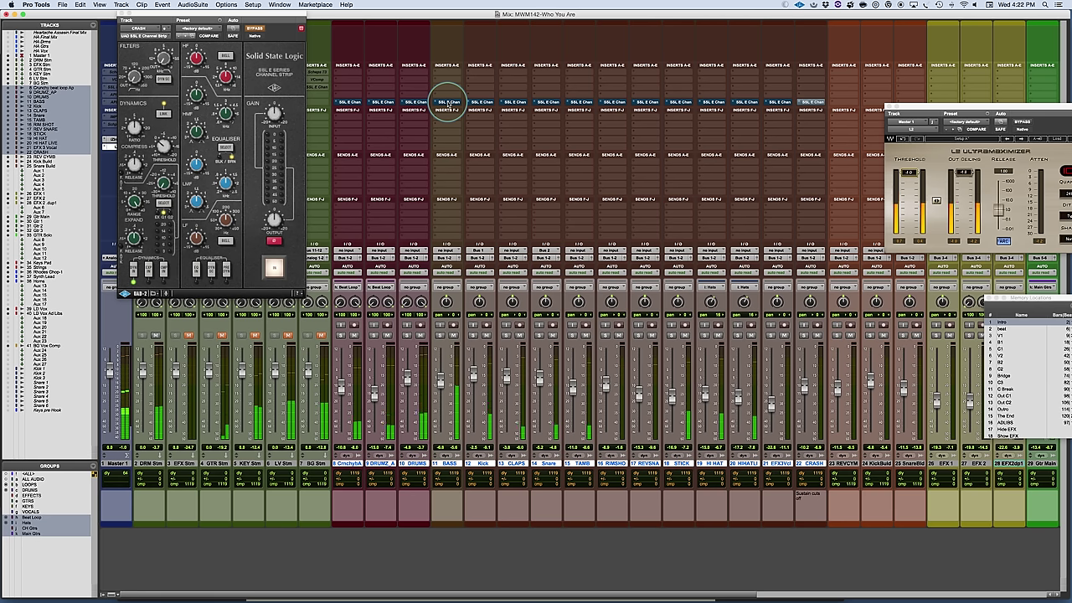
left_click(448, 104, "alt+super")
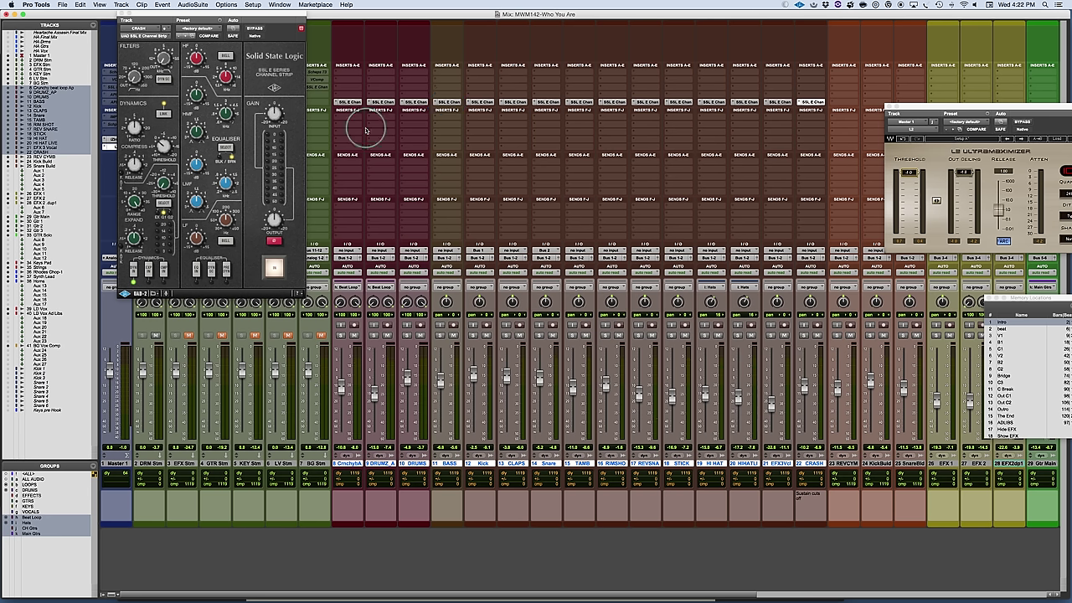
- Inspect the SSL E Channel settings on the DRUMZ_AP and Crunchy beat loop tracks
left_click(381, 101)
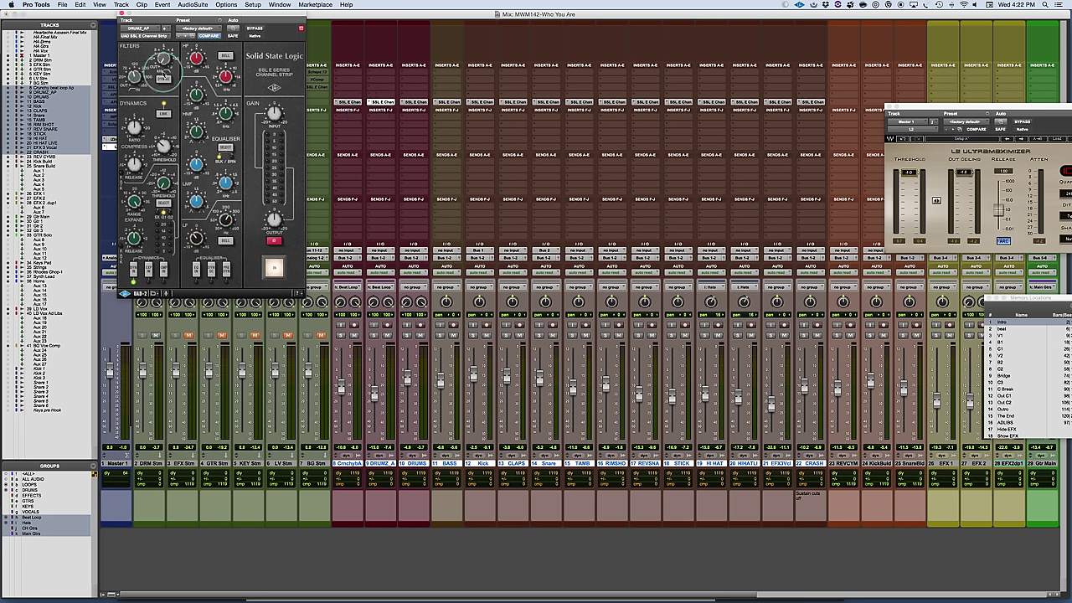
left_click(350, 102)
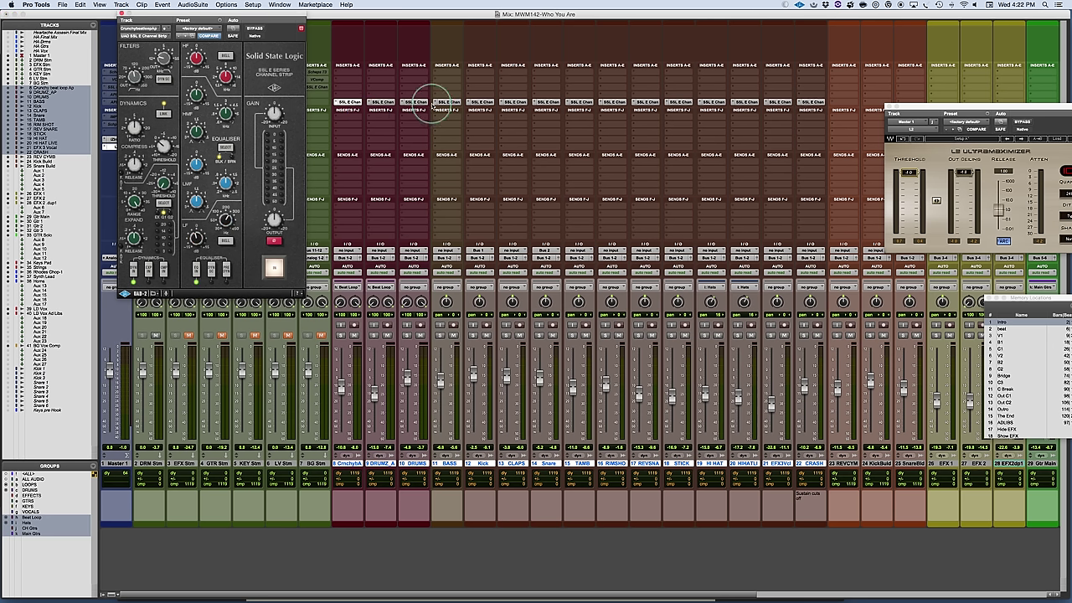
- Inspect the SSL E Channel settings on the DRUMZ_AP and DRUMS tracks
left_click(381, 102)
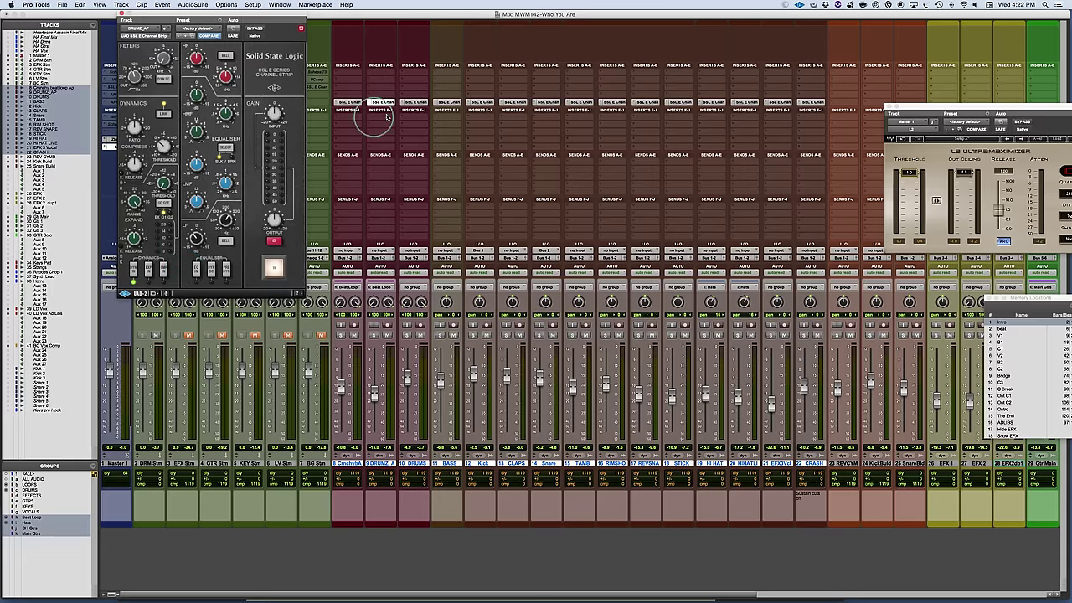
left_click(415, 101)
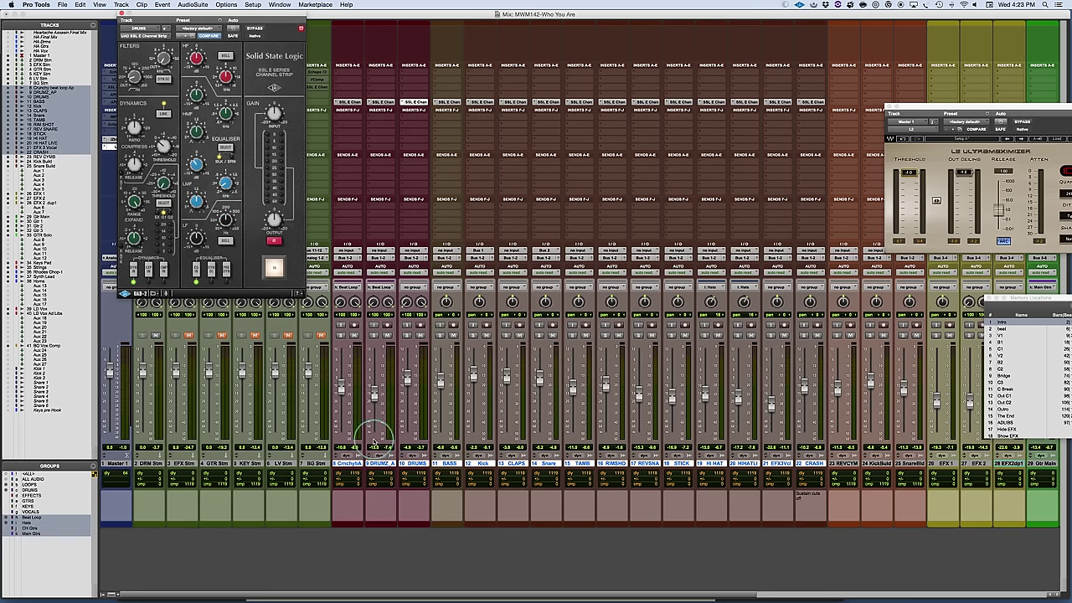
- Examine in the arrangement where the two loop tracks play in the first chorus and where the DRUMS part enters
key("super+equal")
scroll(484, 433, "up", 5)
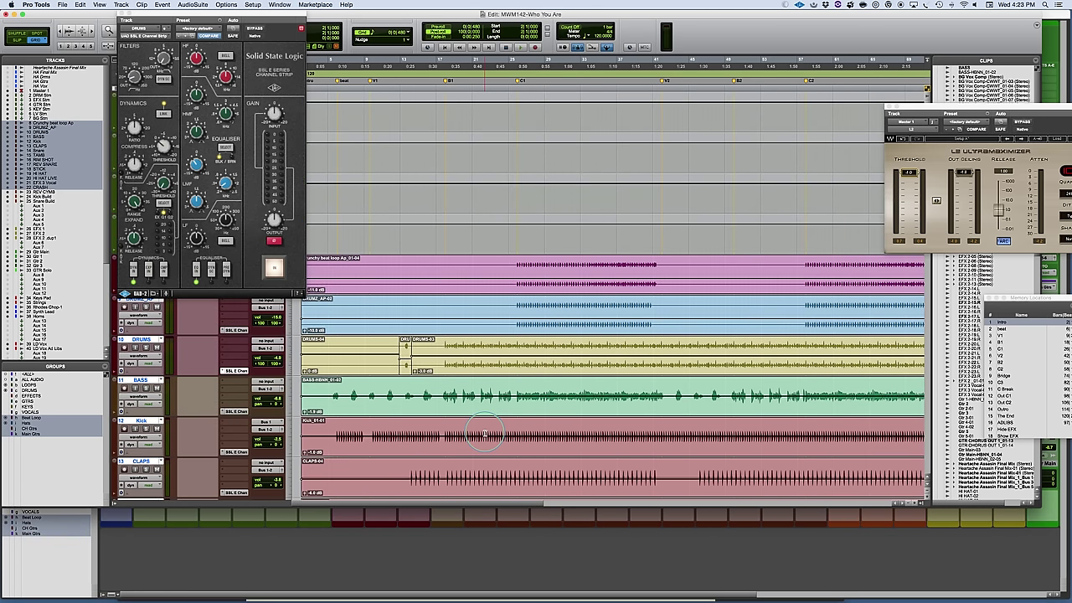
left_click_drag(516, 263, 658, 291)
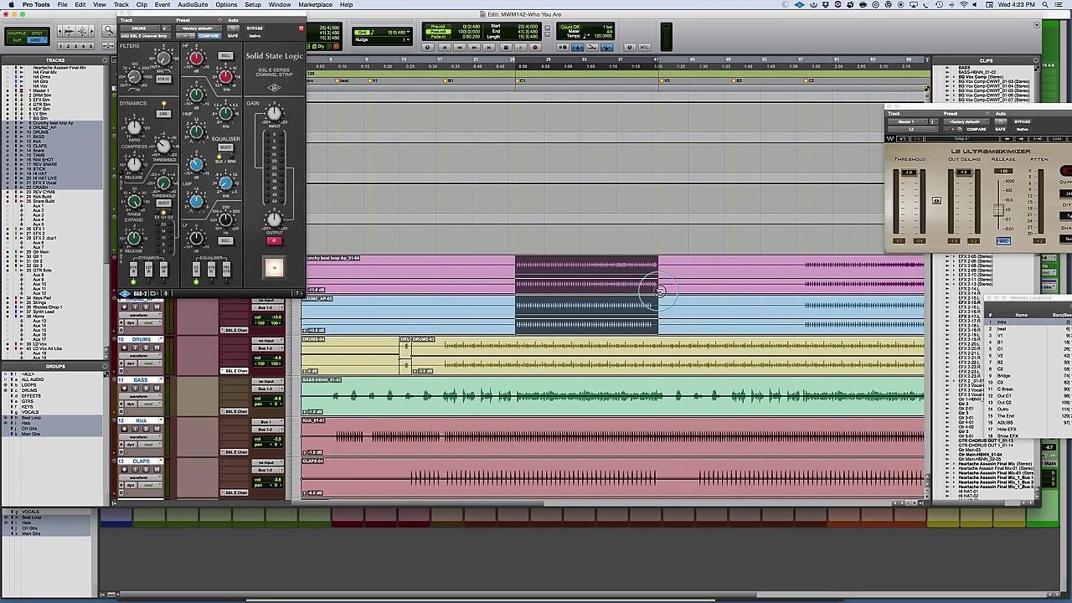
left_click(444, 347)
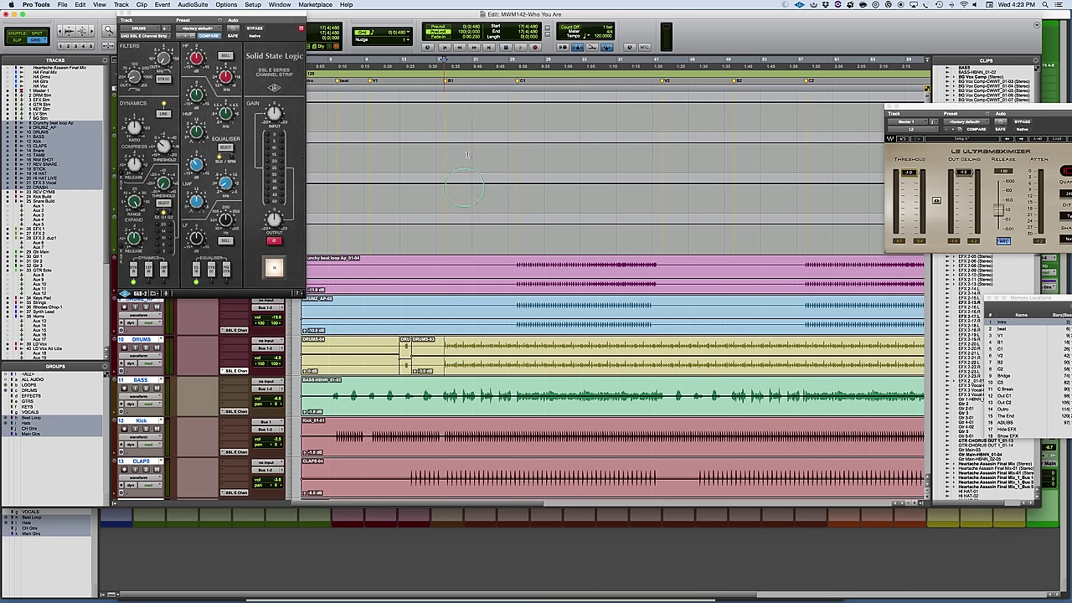
scroll(441, 436, "down", 3)
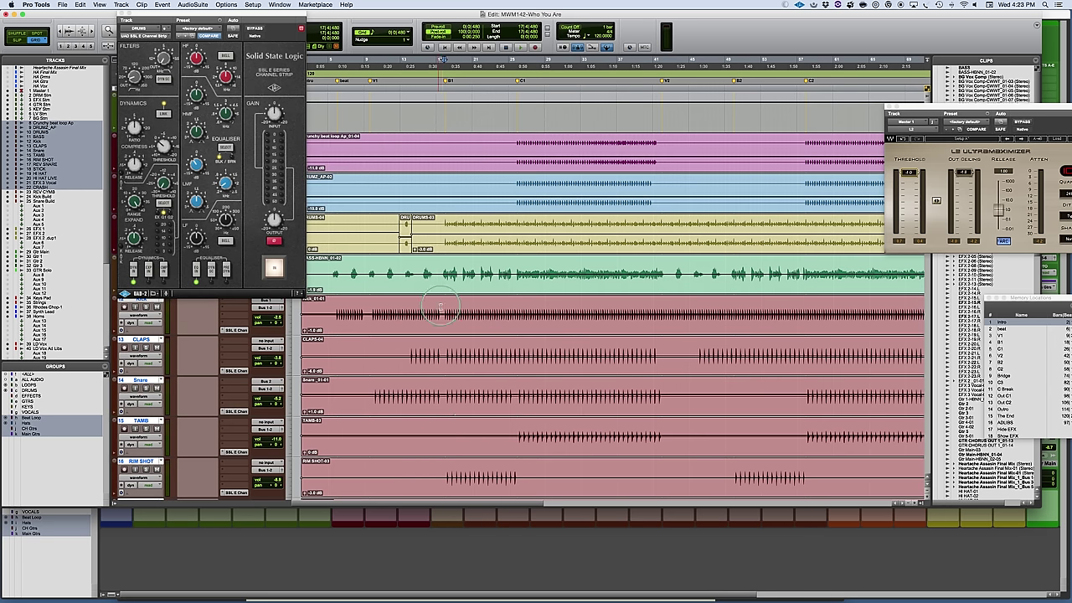
- Select the Kick section from the B1 marker into the first chorus and audition it briefly
left_click_drag(449, 308, 592, 303)
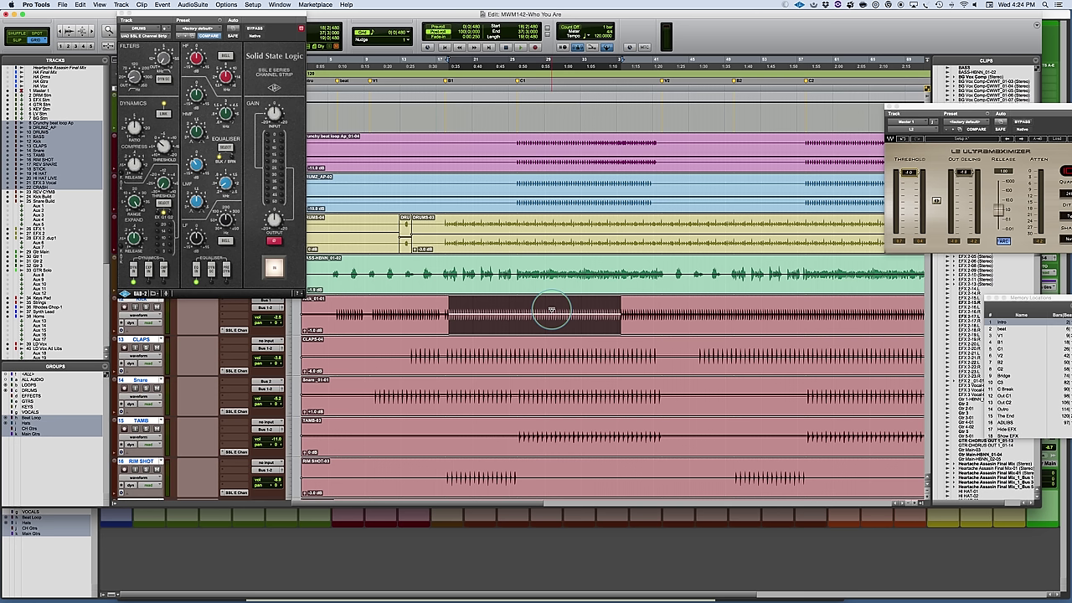
key("space")
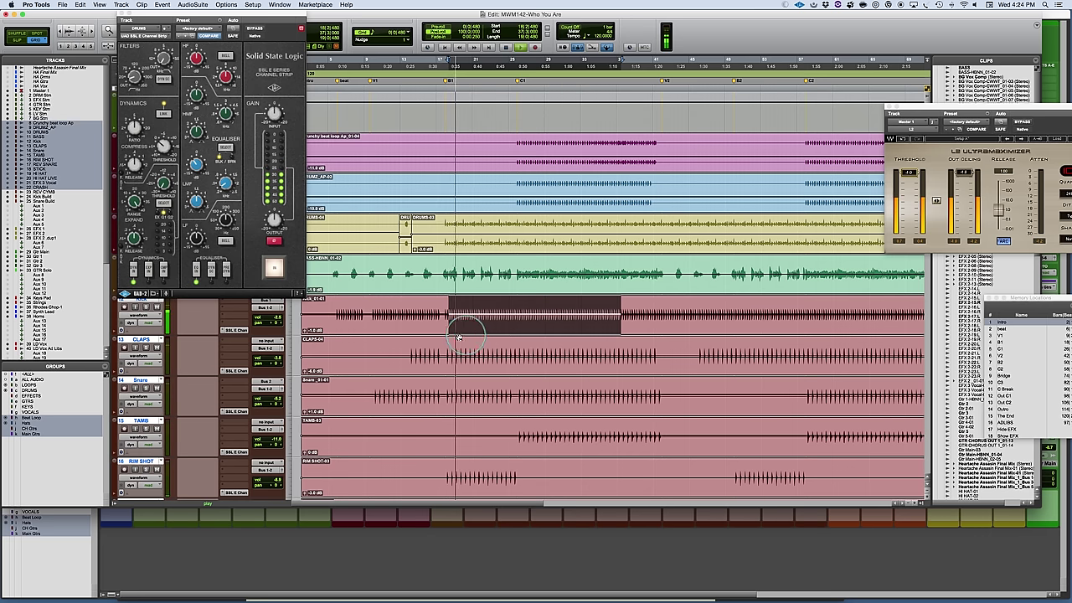
key("space")
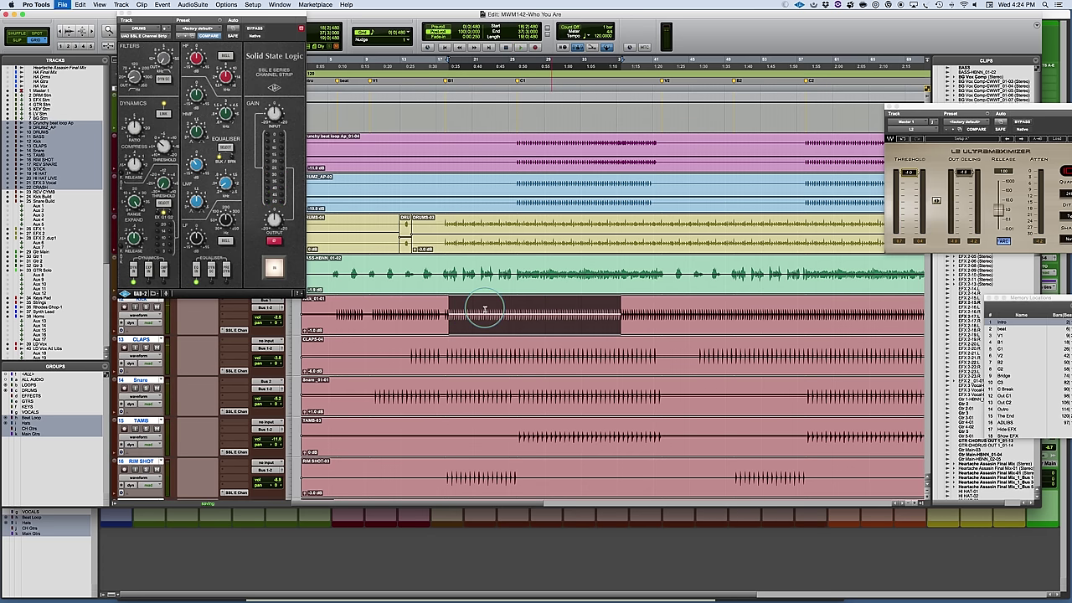
- Locate the Kick Build track below the drum tracks, place the cursor where its first build starts, and solo the track
key("super+equal")
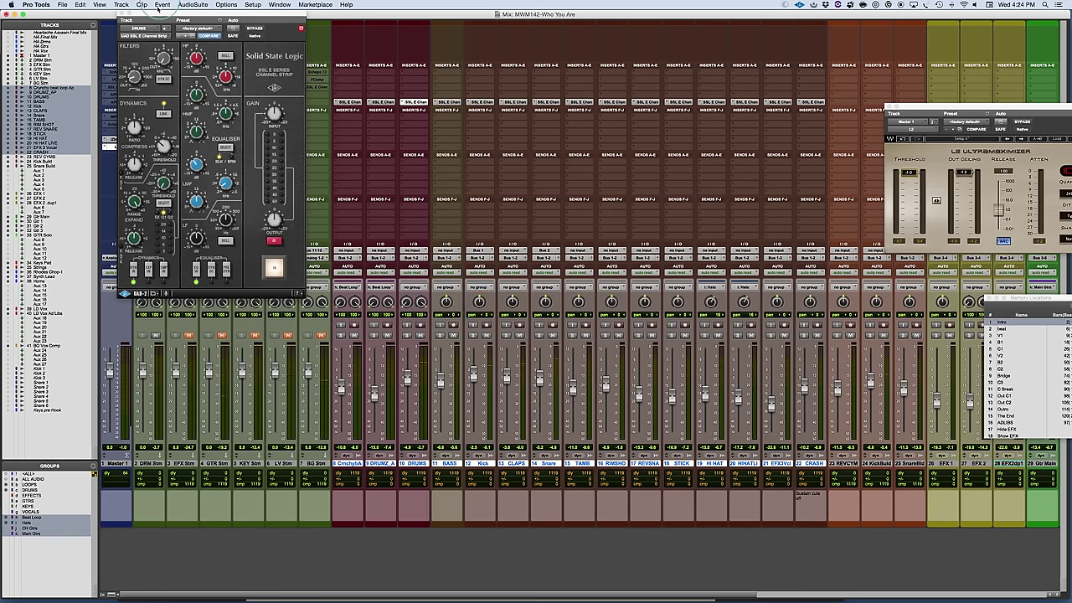
scroll(612, 167, "right", 1)
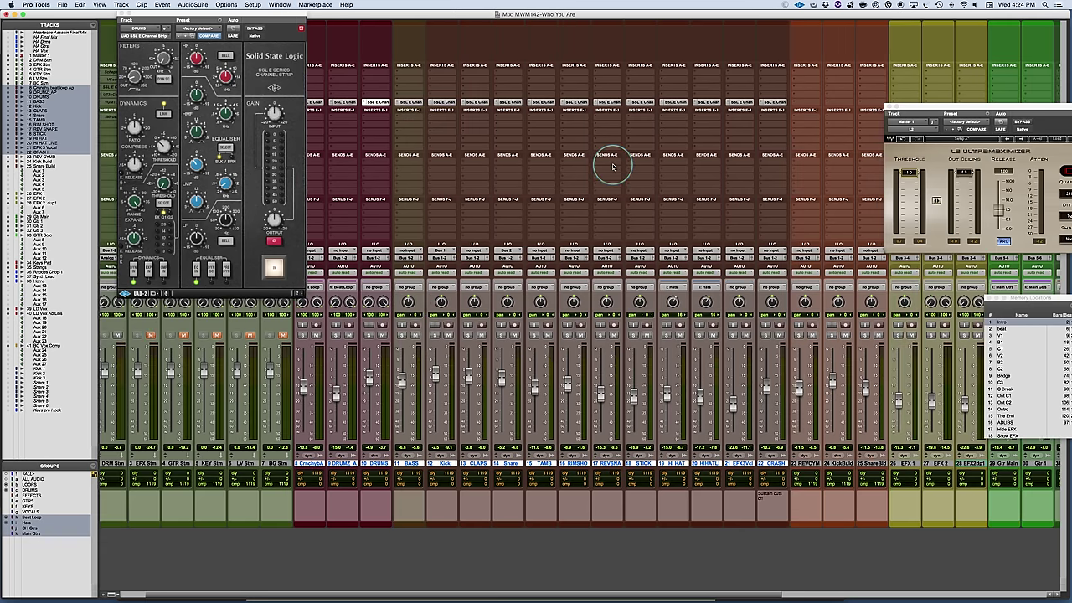
scroll(612, 167, "right", 4)
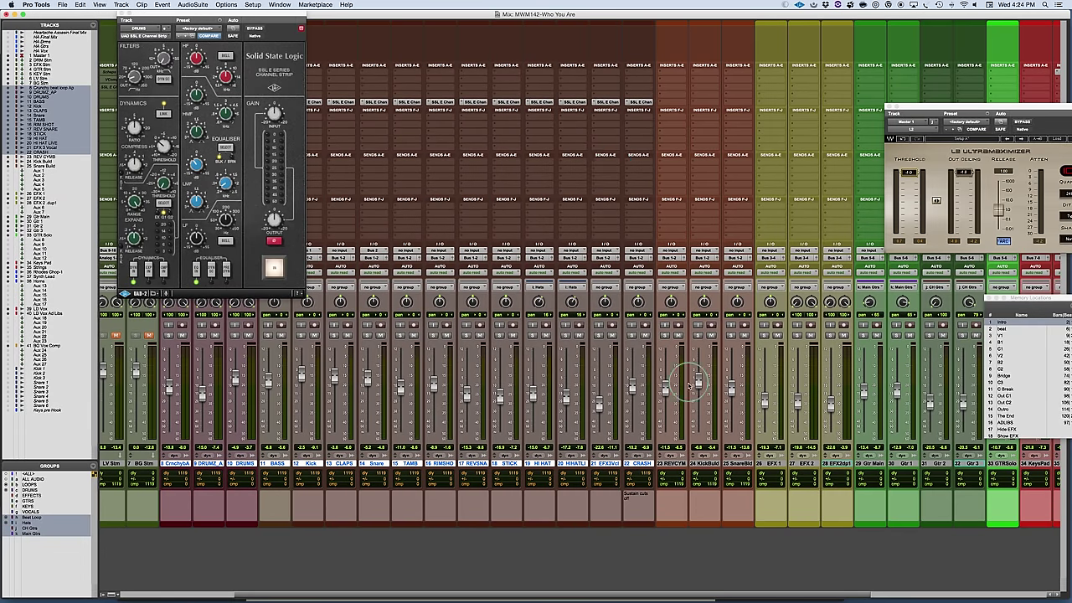
key("super+equal")
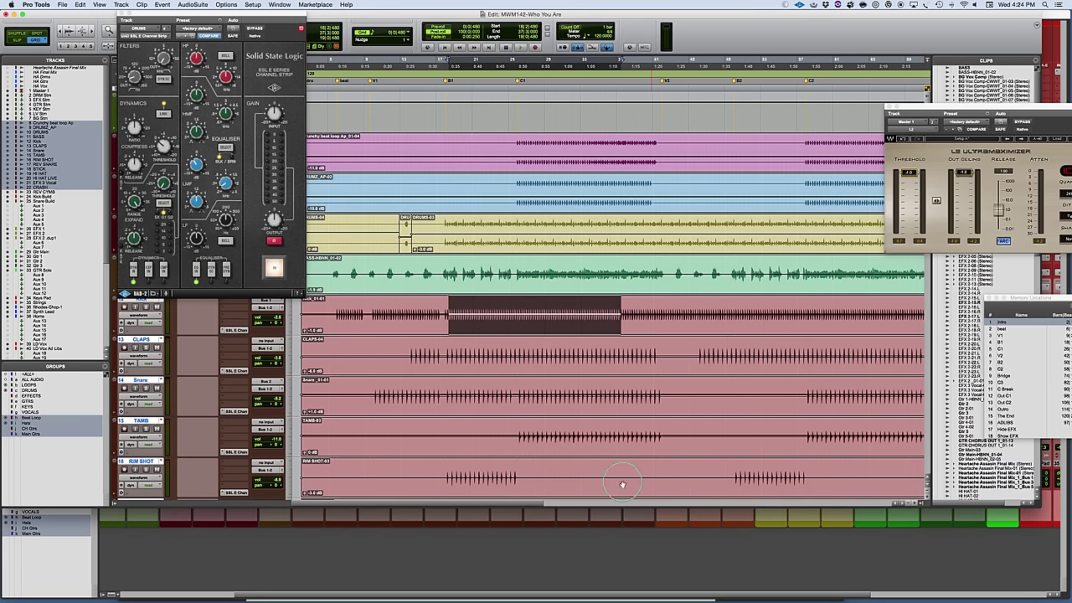
scroll(492, 390, "down", 10)
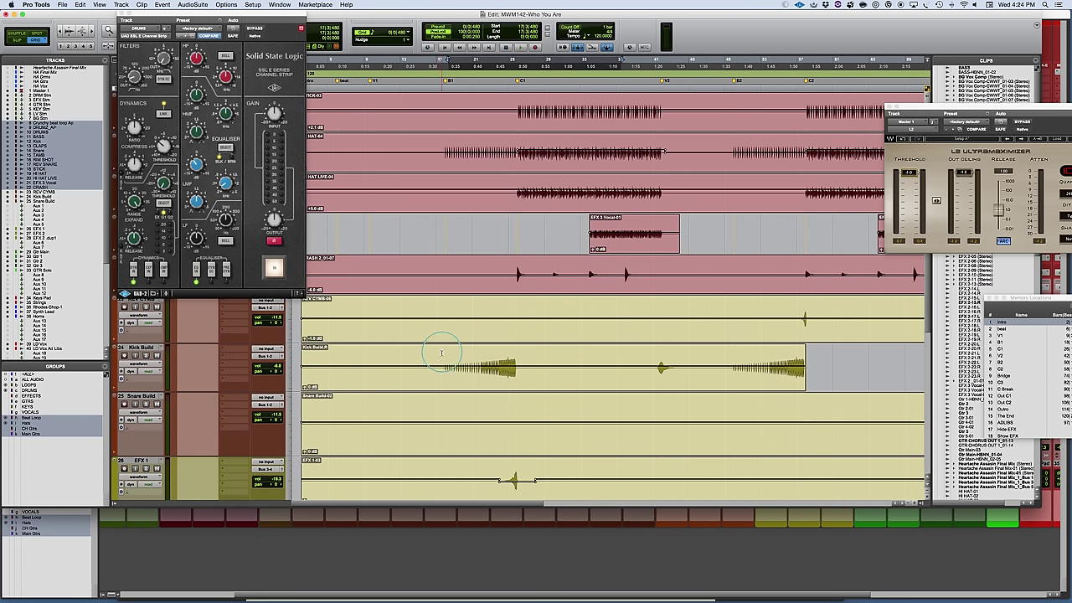
left_click(147, 355)
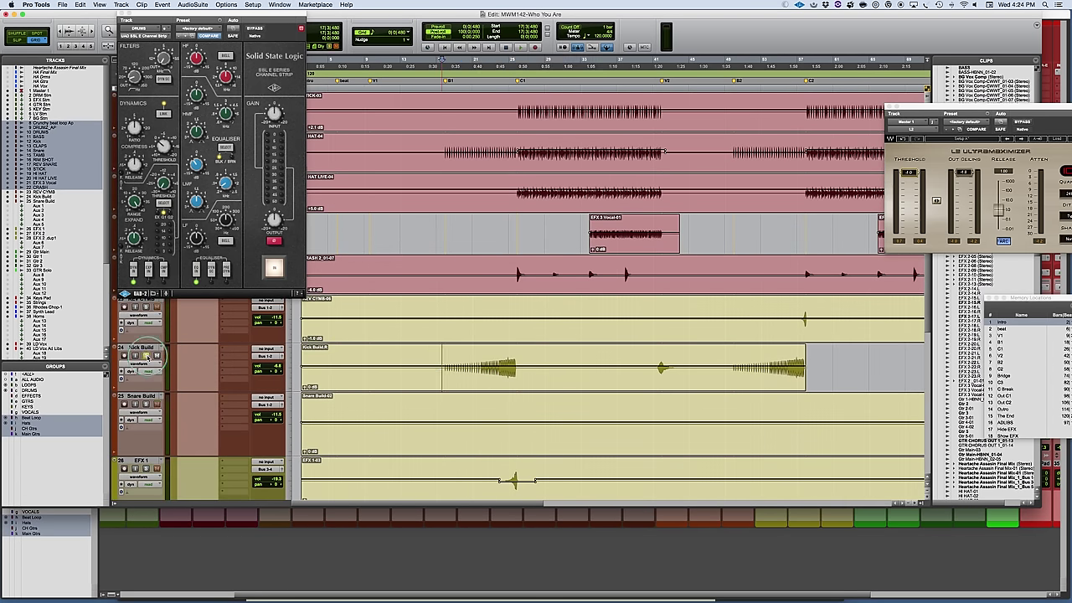
- Insert the UAD SSL E Channel Strip (mono) on Kick Build and copy the insert to the neighbouring REV CYM and Snare Build tracks
key("super+equal")
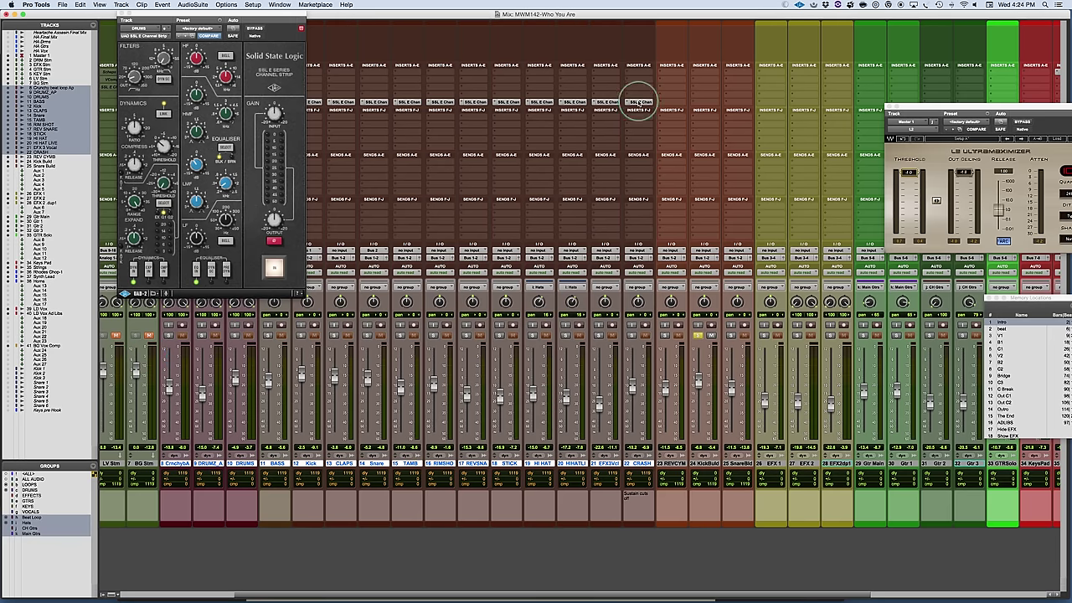
left_click(695, 104)
mouse_move(711, 119)
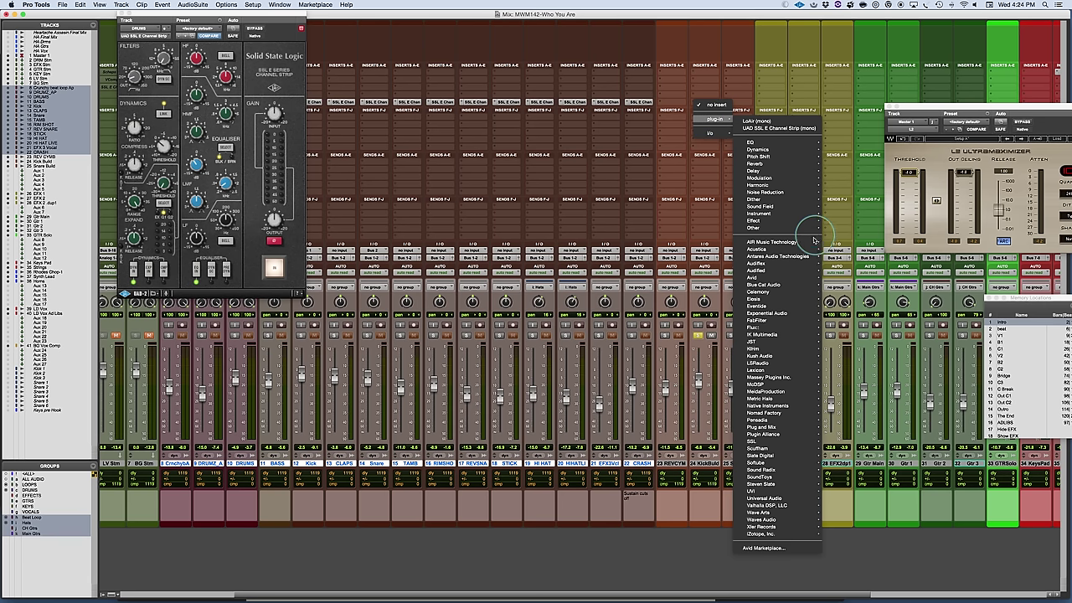
left_click(789, 128)
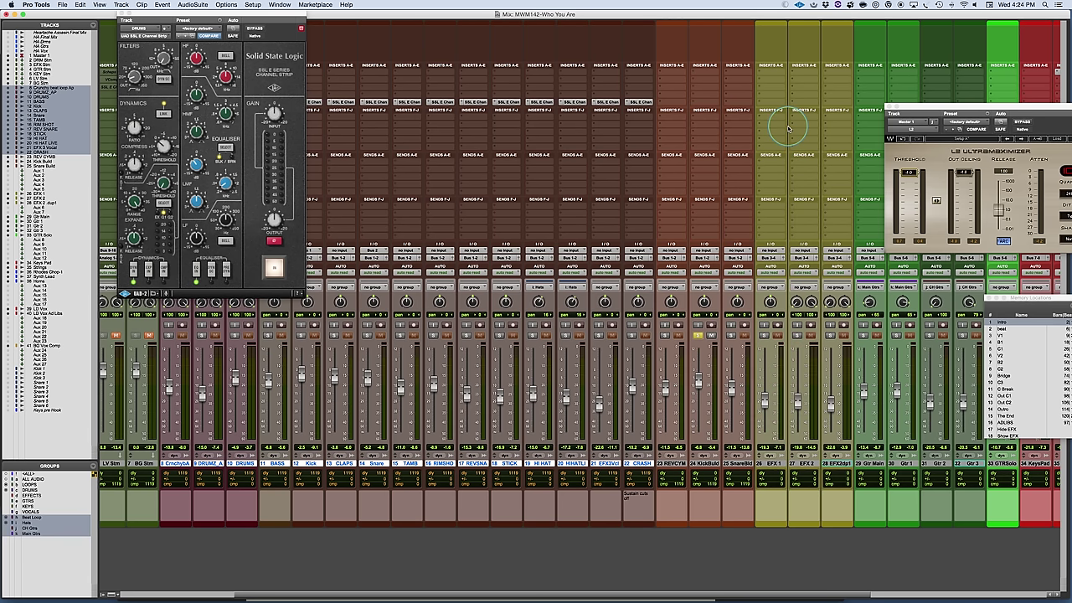
left_click(705, 102)
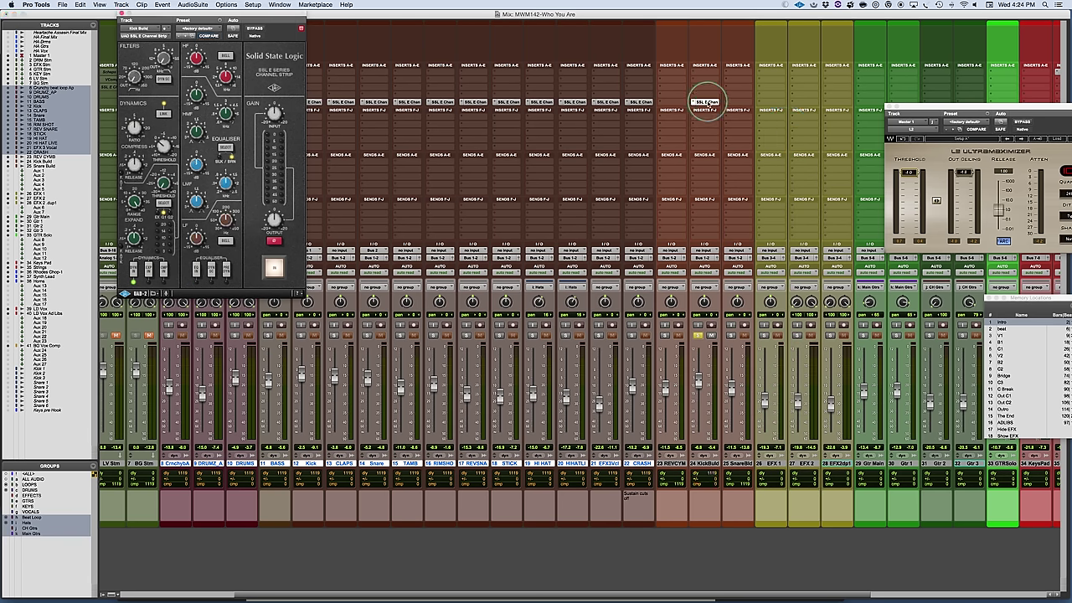
left_click_drag(706, 102, 742, 105)
left_click(742, 315)
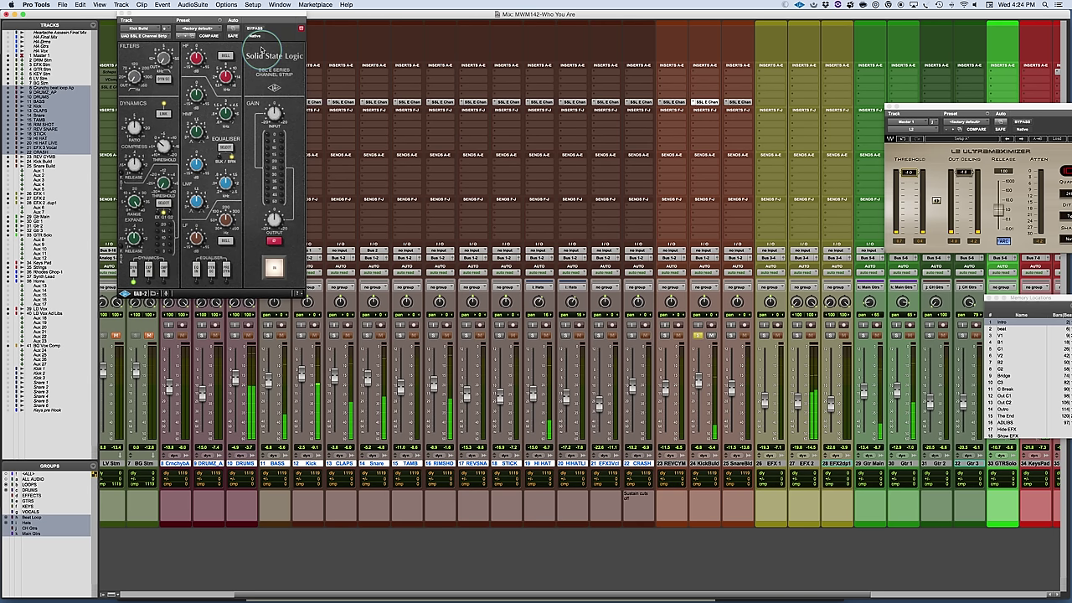
- Move the Kick Build channel strip window over the middle of the mixer and adjust its filters while playing the build
left_click_drag(269, 15, 568, 80)
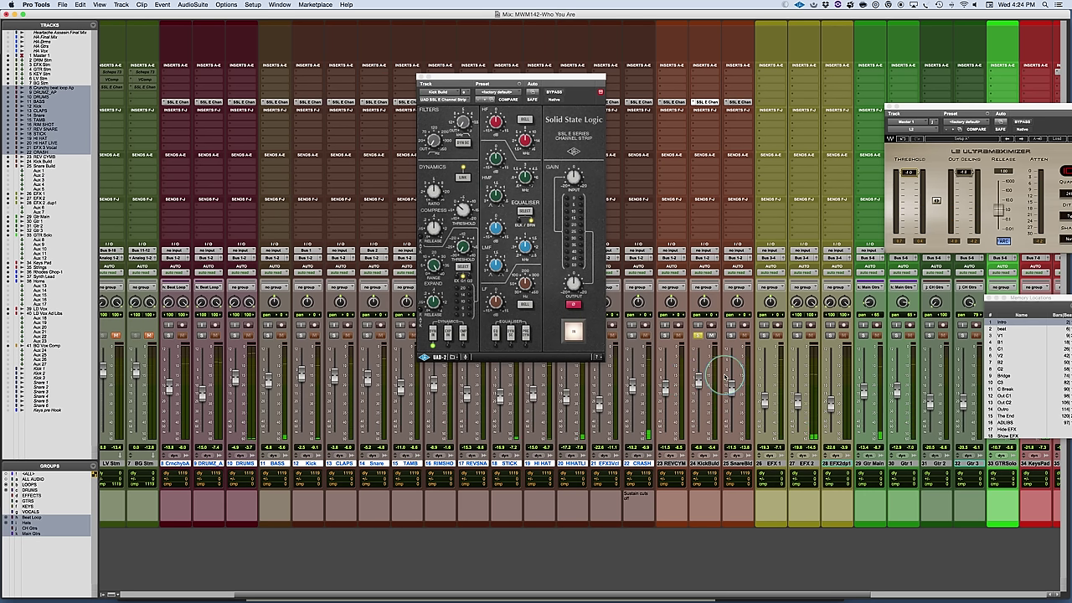
mouse_move(430, 144)
left_mouse_down()
mouse_move(423, 90)
mouse_move(436, 146)
left_mouse_up()
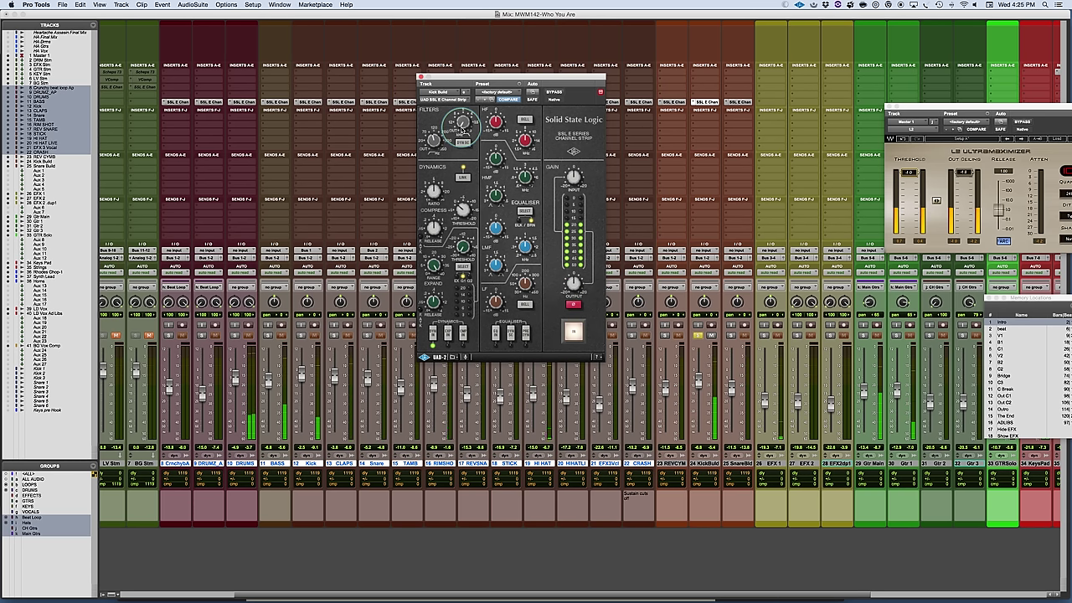
key("space")
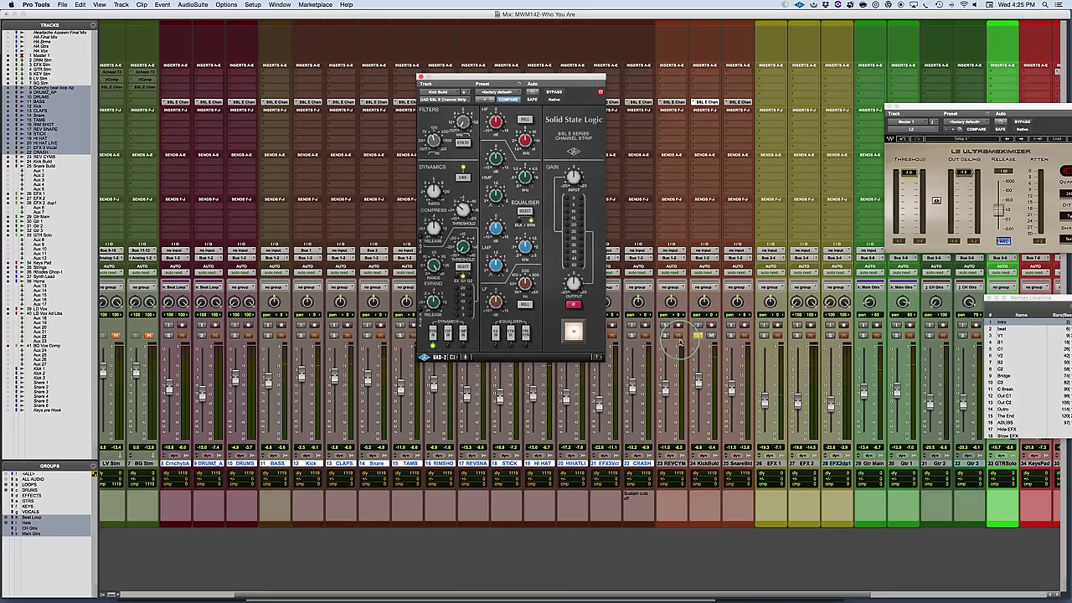
key("space")
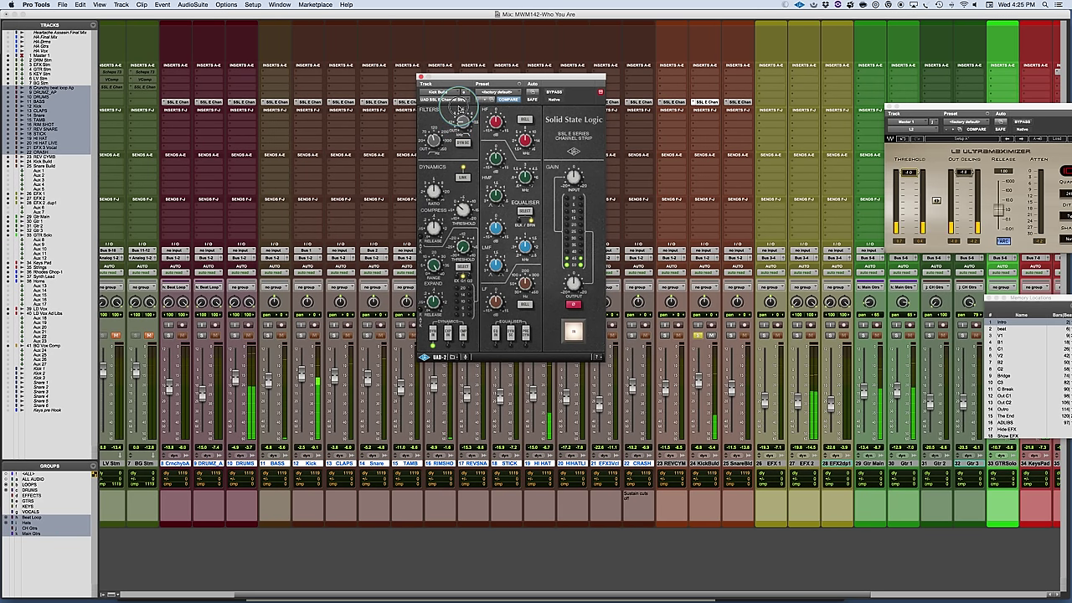
- Show the arrangement, move the channel strip clear of the Kick Build clip, and fine-tune its upper filter during playback
key("super+equal")
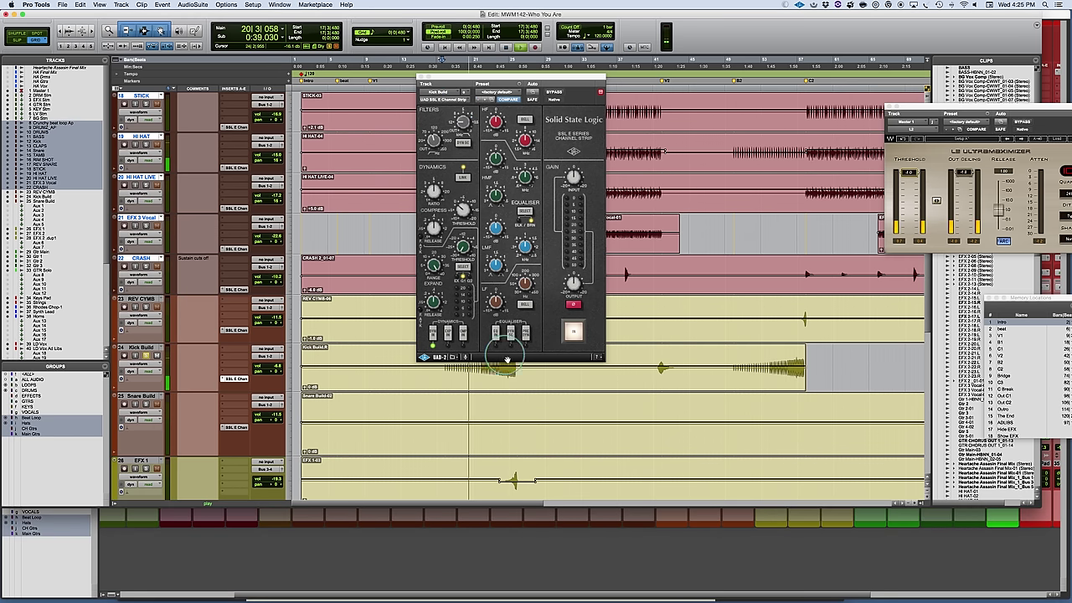
left_click_drag(494, 77, 712, 63)
left_click(534, 317)
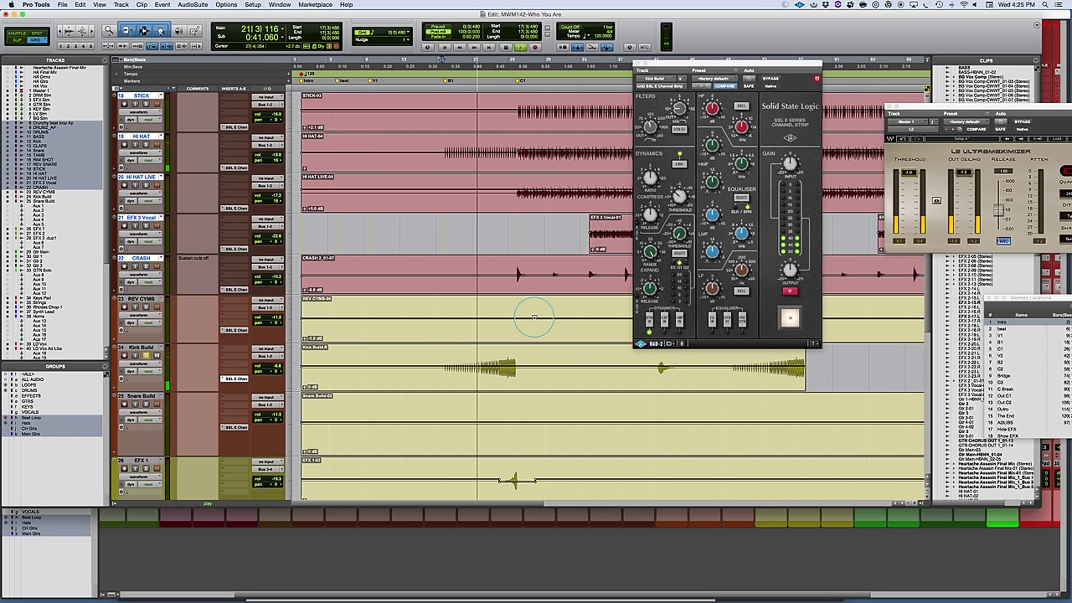
left_click(678, 107)
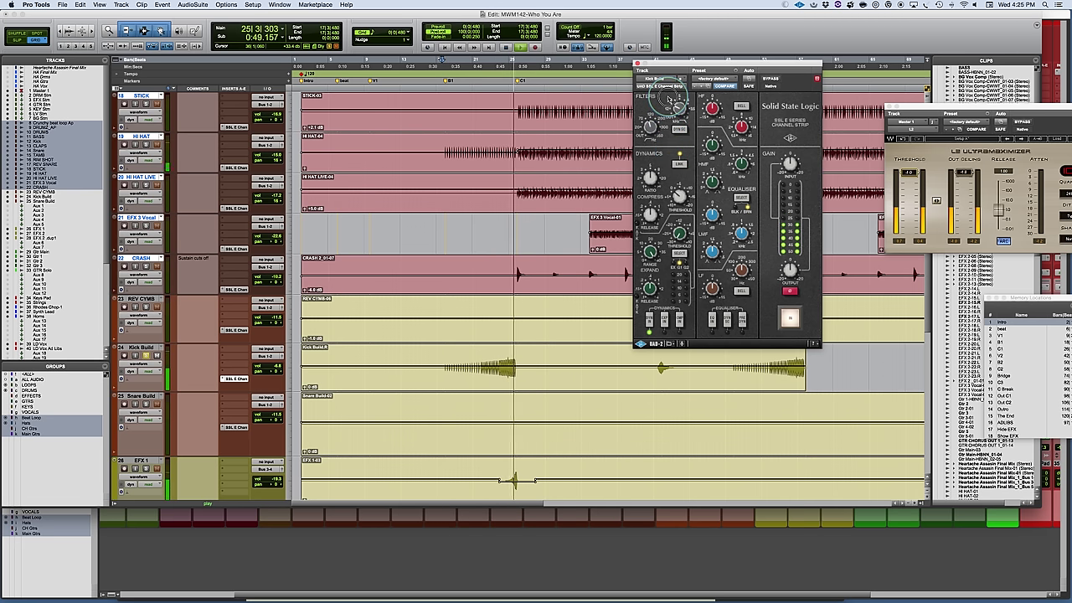
key("space")
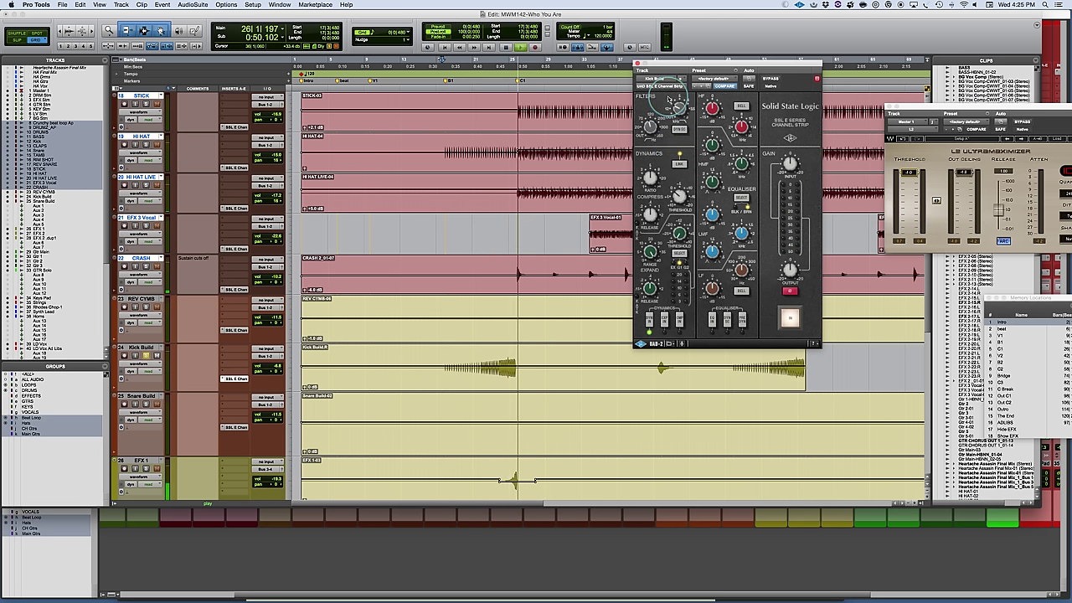
- Play the end of the first kick build from bar 23 and compare it with the channel strip active and bypassed
left_click(497, 359)
key("space")
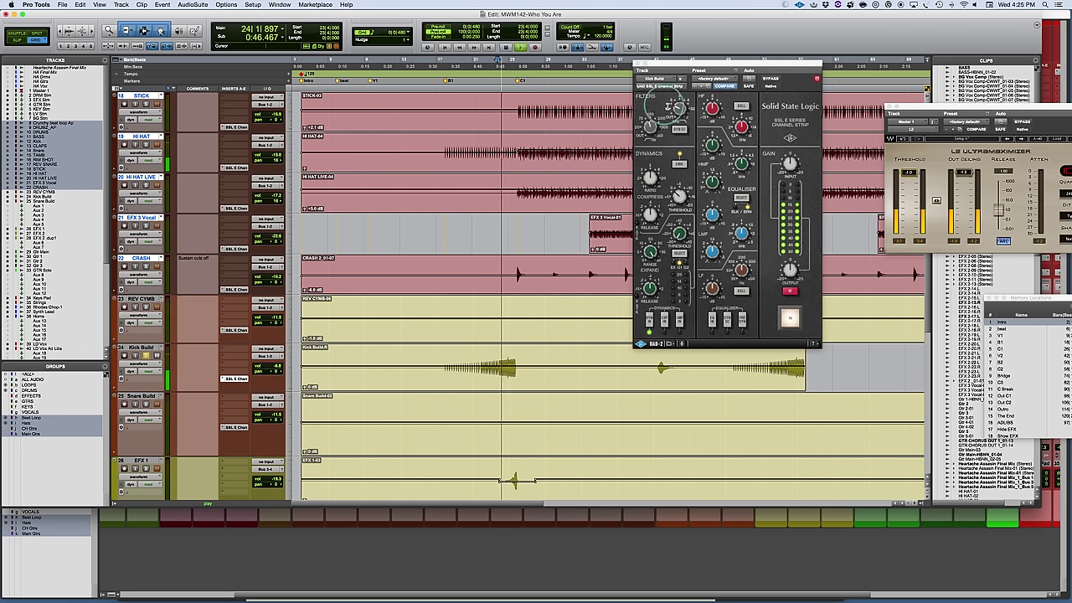
left_click(769, 79)
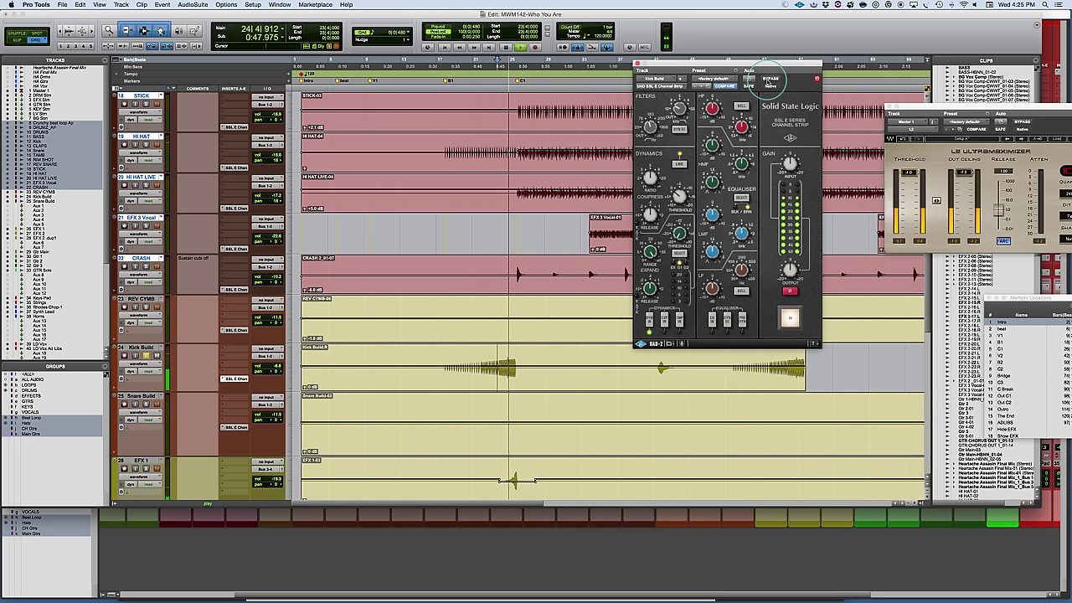
key("space")
key("space")
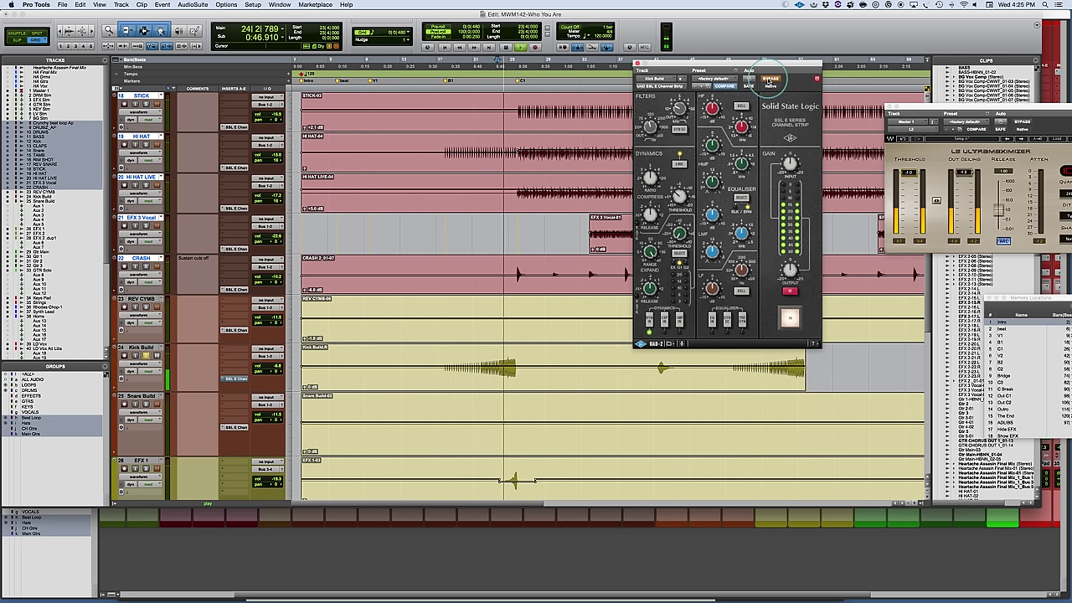
left_click(769, 79)
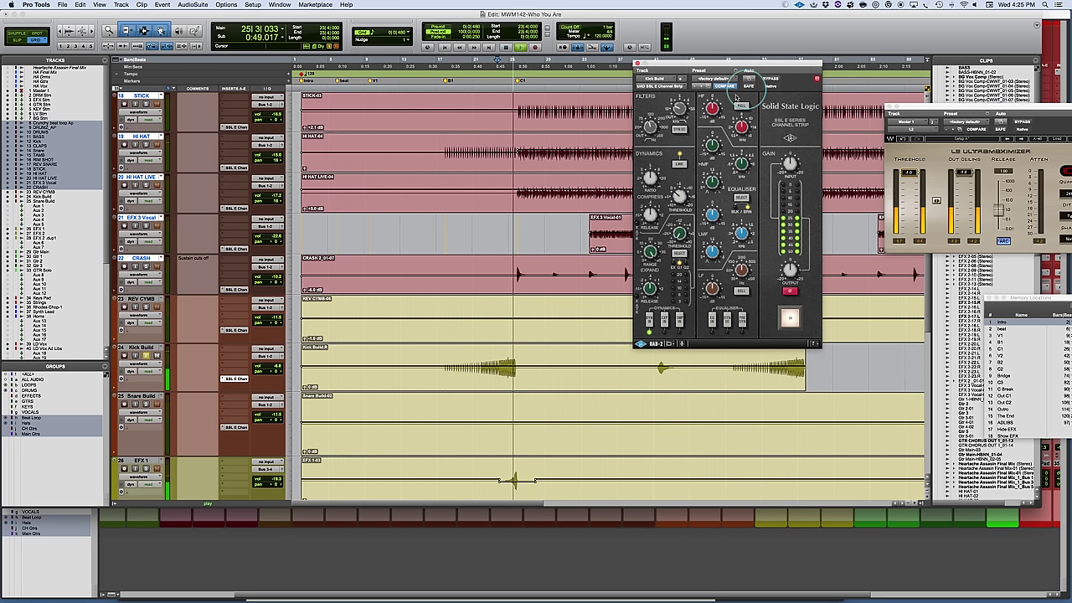
key("space")
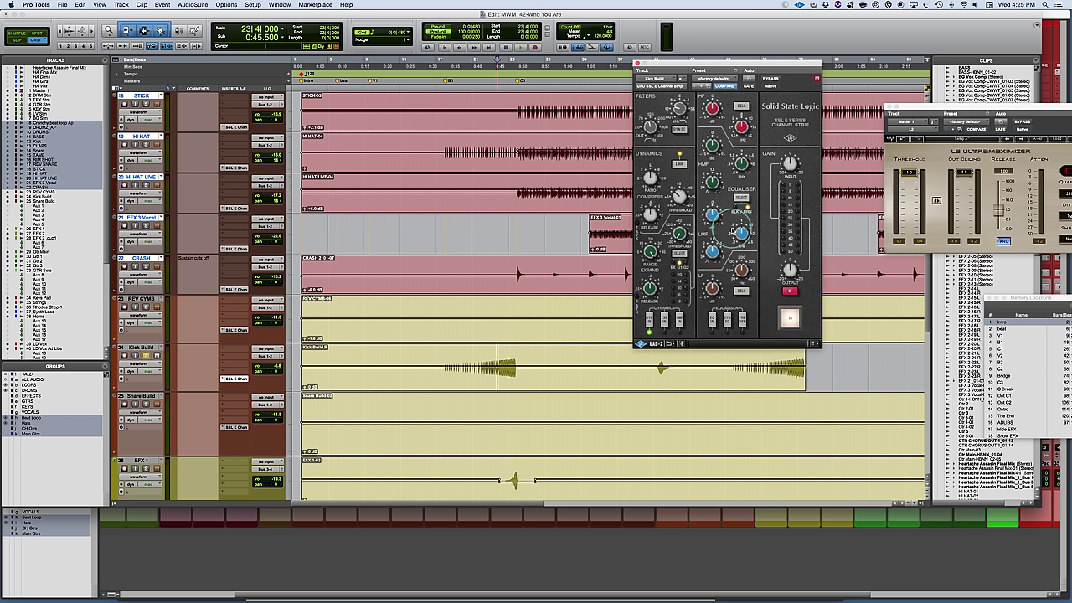
- Unsolo Kick Build and play the first kick build from bar 17 in the context of the full mix
left_click_drag(740, 232, 740, 226)
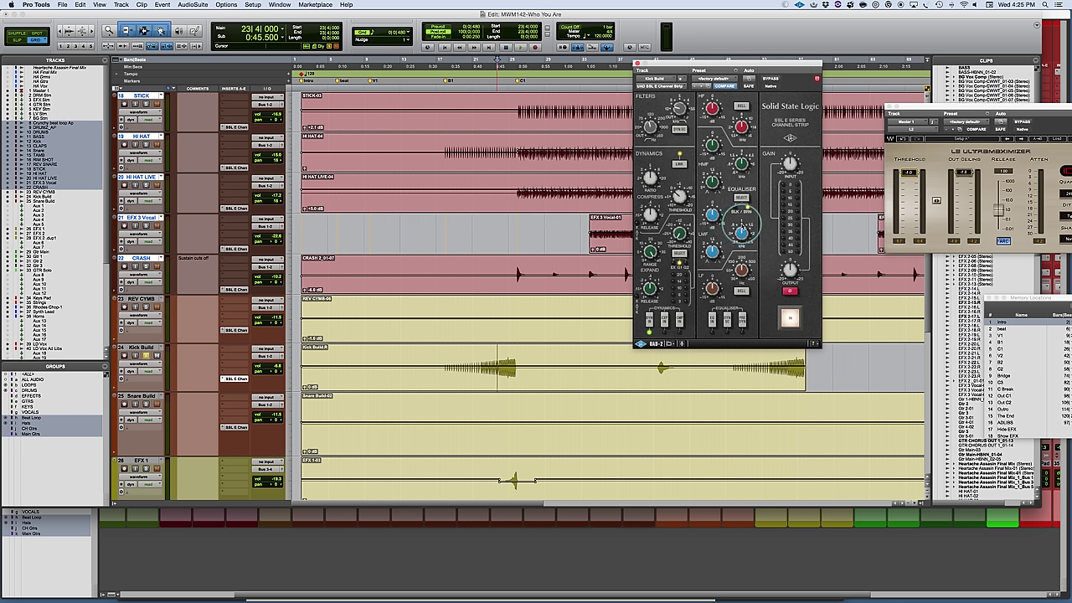
left_click(444, 356)
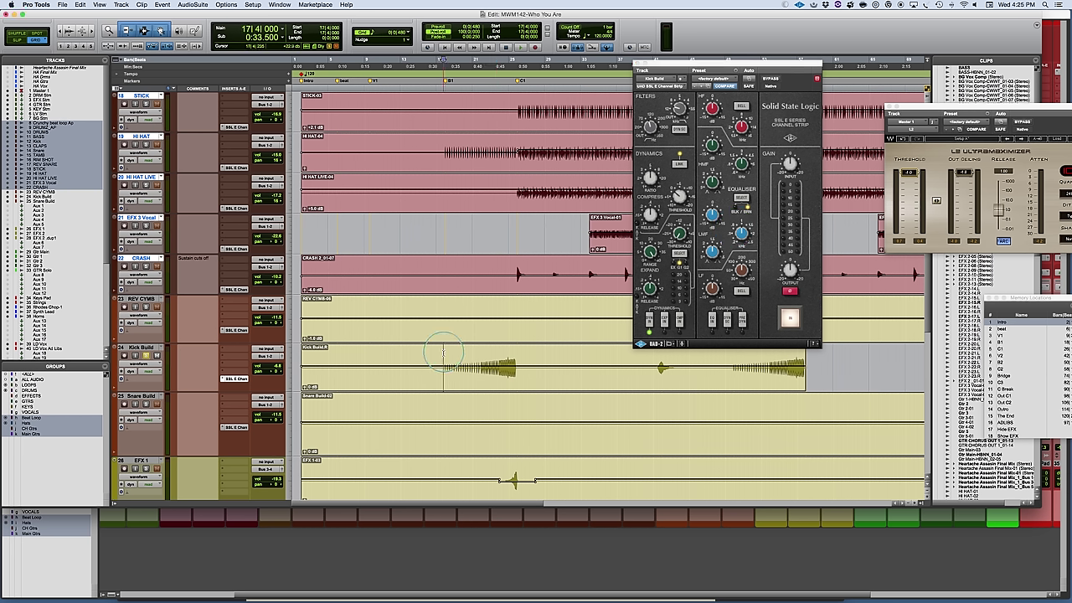
left_click(148, 356)
key("space")
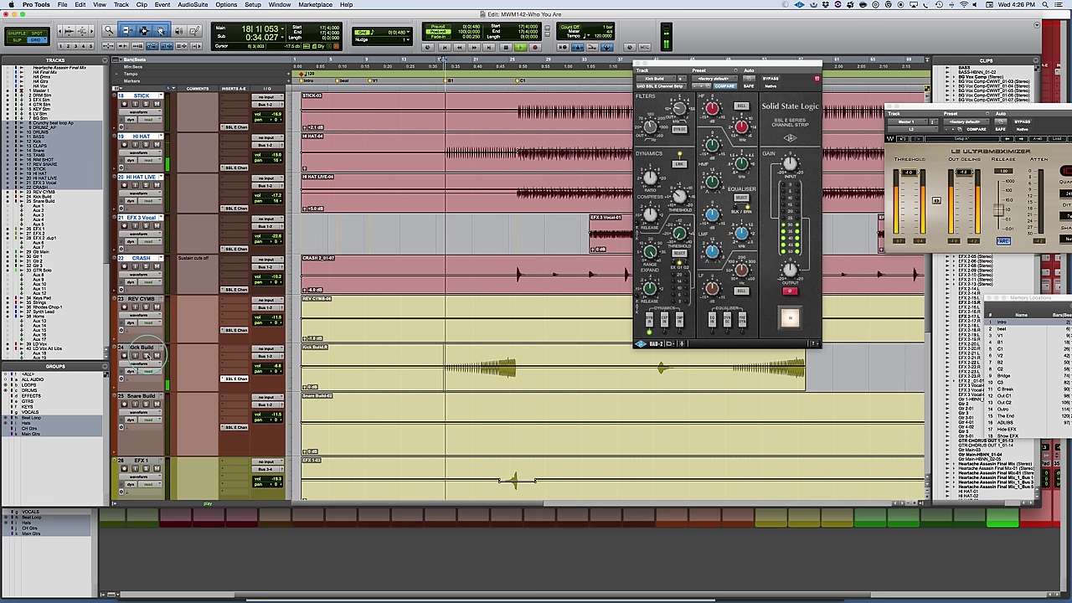
left_click(334, 362)
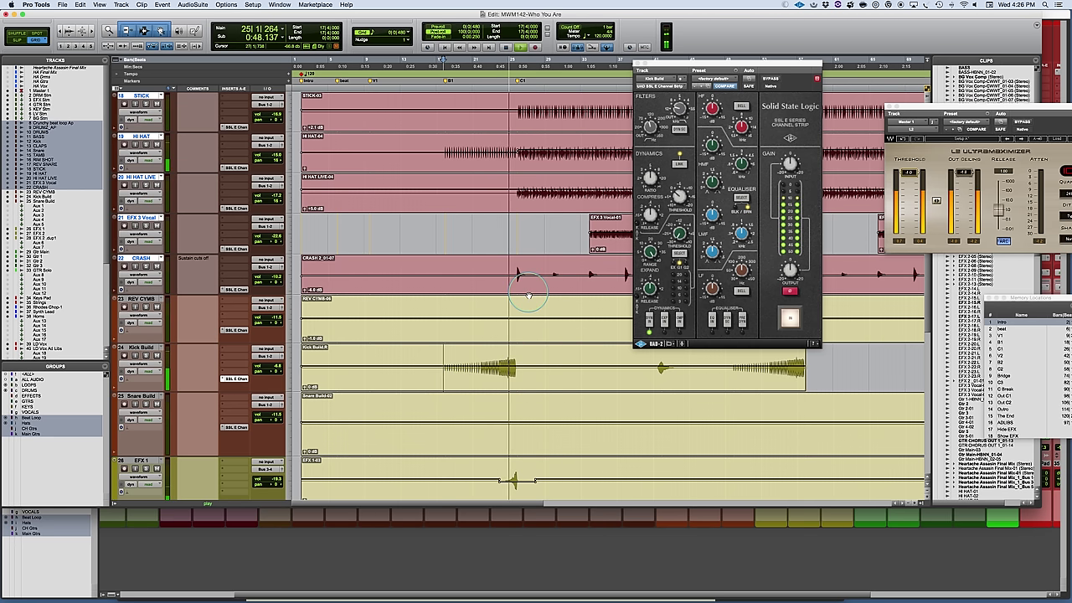
key("space")
- Play the end of the first build from bar 24 in the mix, comparing the Kick Build channel strip bypassed and active
left_click(770, 79)
key("space")
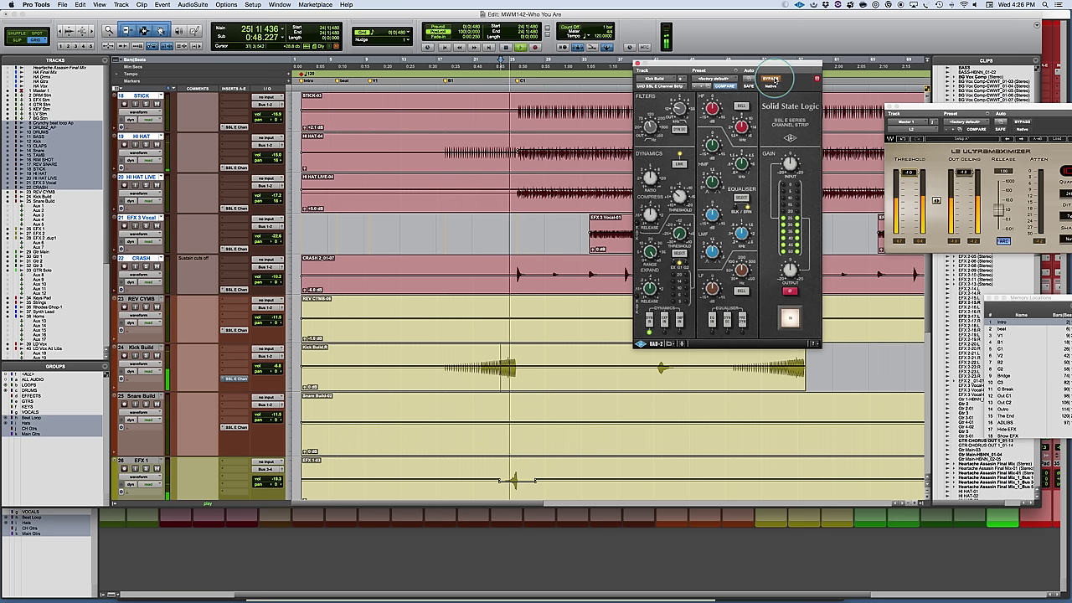
left_click(772, 80)
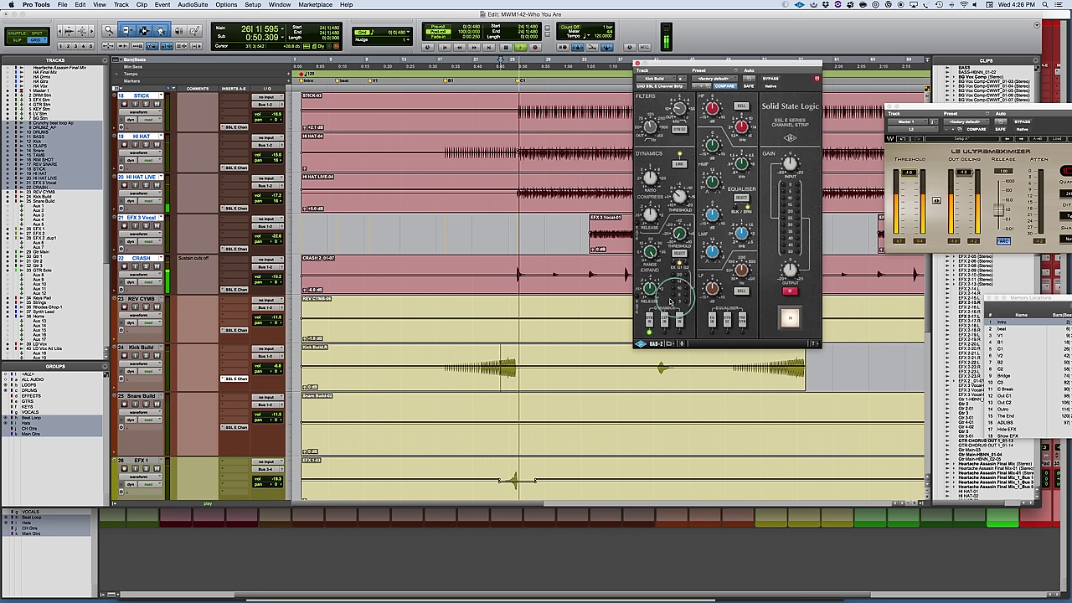
key("space")
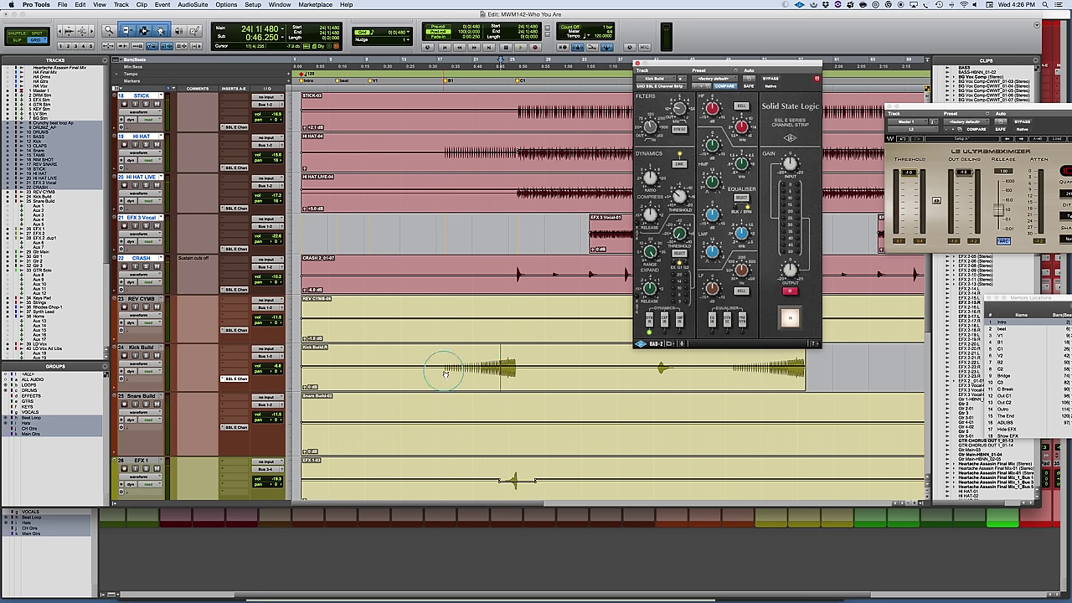
- Shape the first kick build's clip gain to rise at its start and taper towards its end, checking it in playback from bar 16
mouse_move(437, 366)
left_mouse_down()
mouse_move(453, 369)
mouse_move(443, 364)
left_mouse_up()
left_click_drag(448, 369, 444, 361)
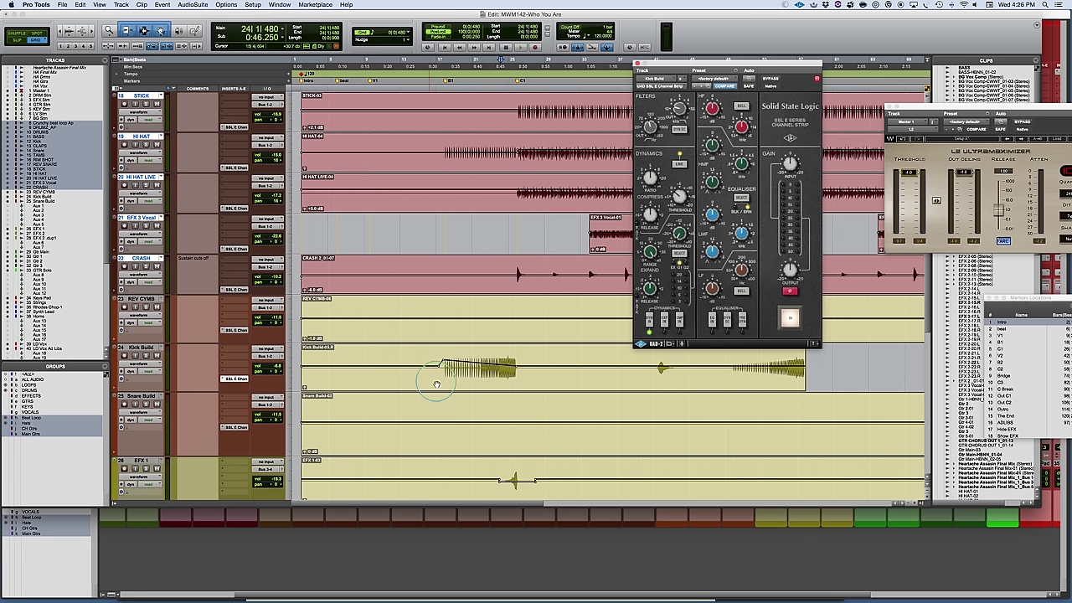
left_click(435, 62)
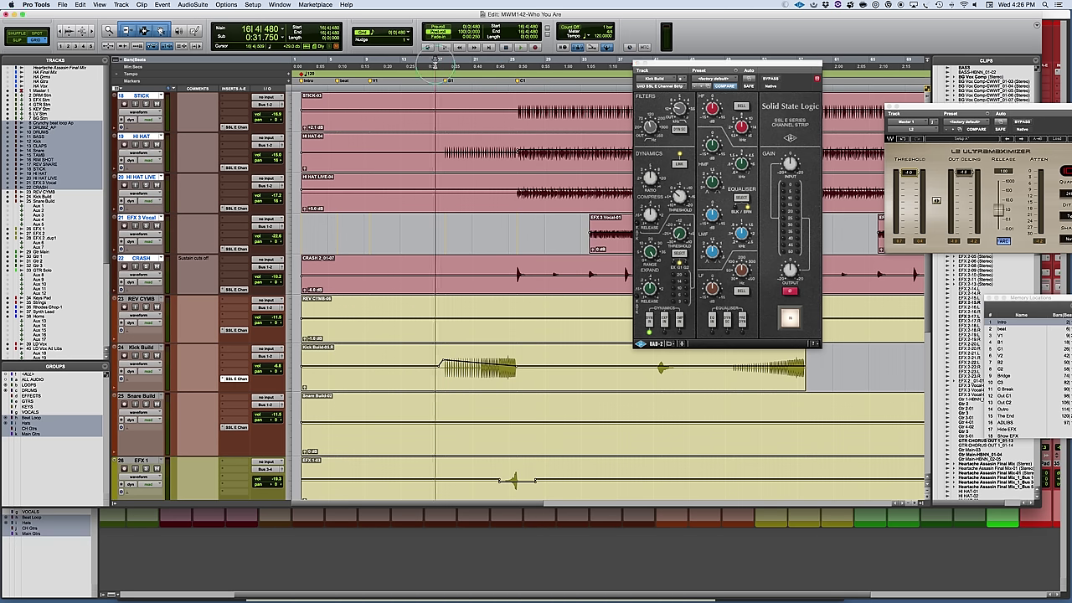
key("space")
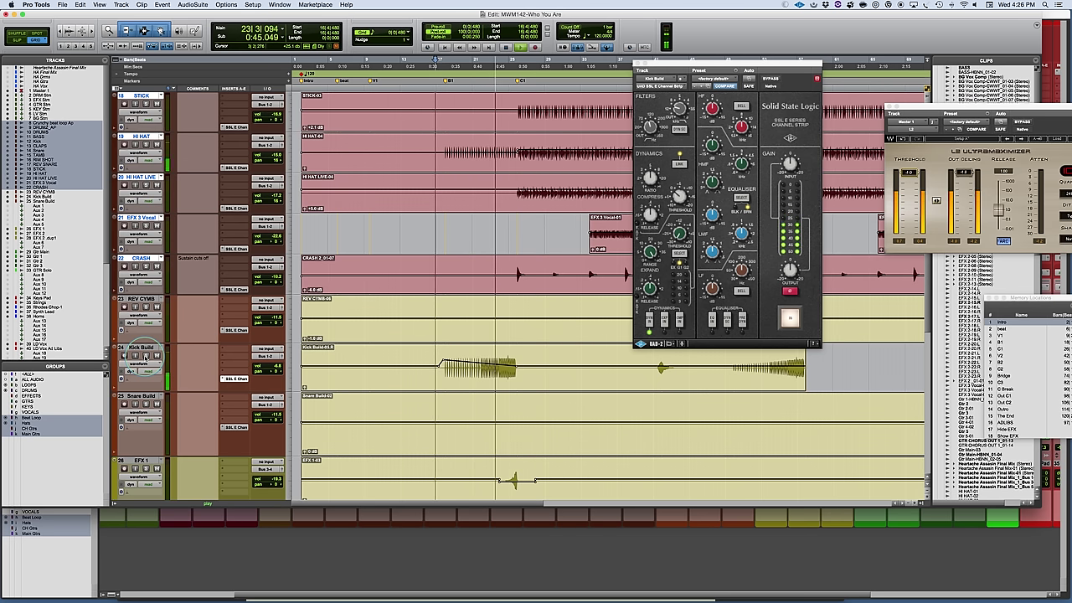
left_click(193, 364)
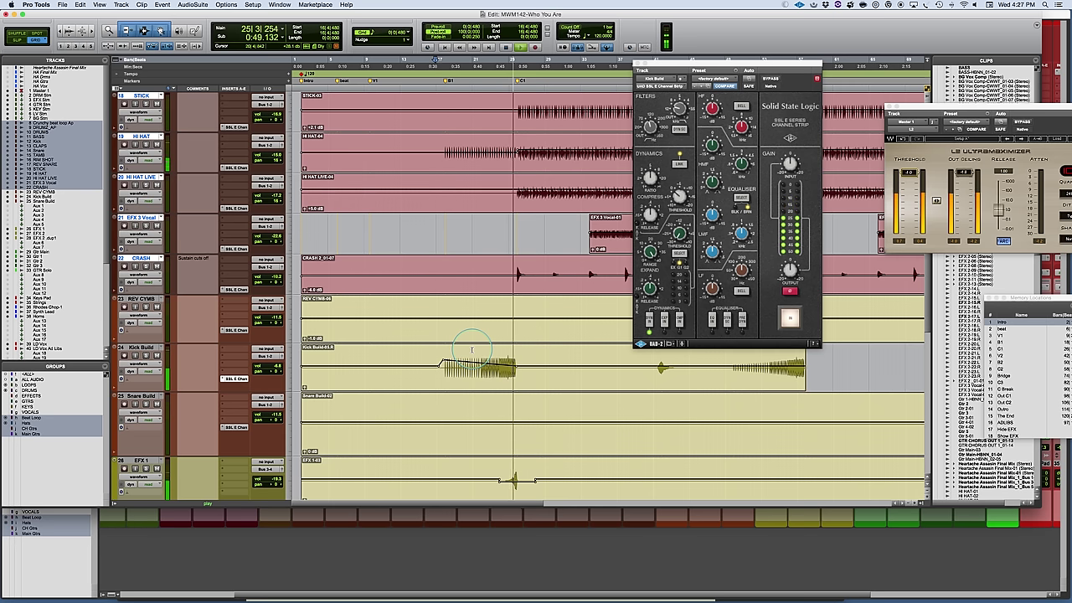
key("space")
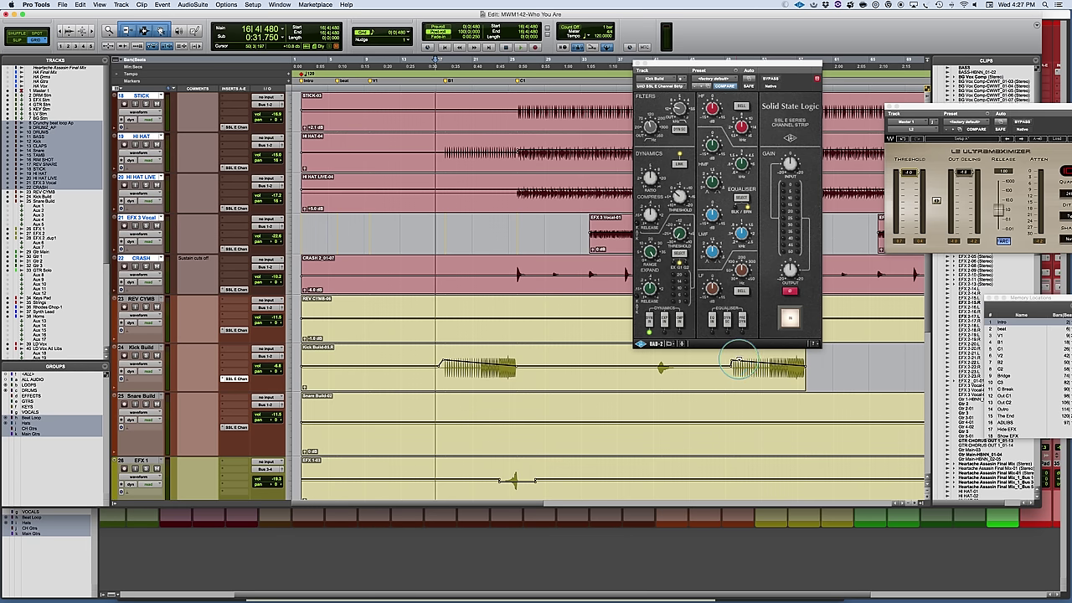
- Play the second kick build from bar 49, and audition the short hit near bar 41 with Kick Build soloed
left_click(727, 358)
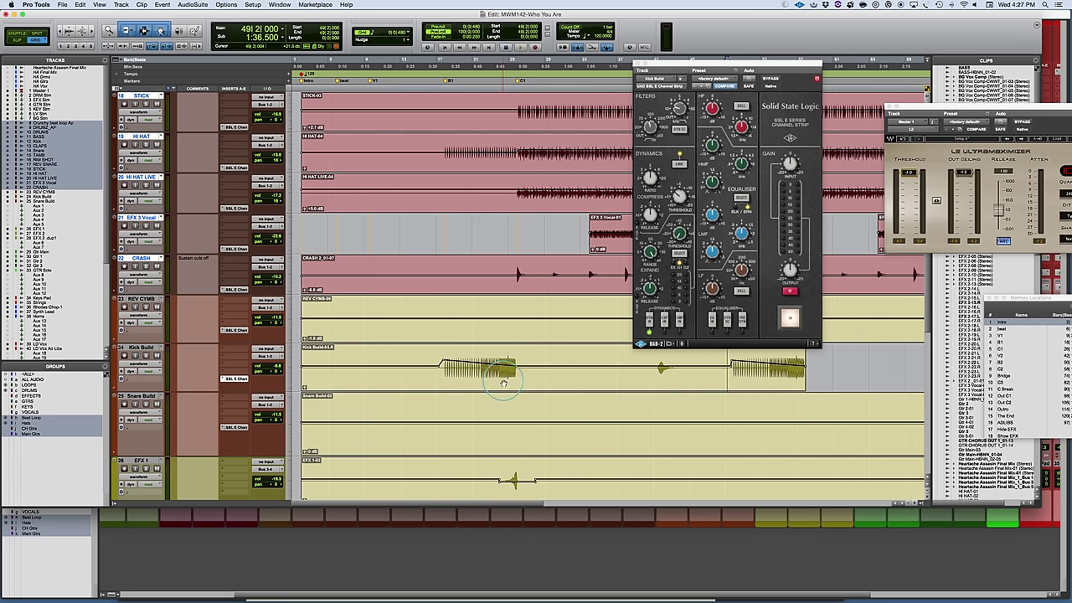
key("space")
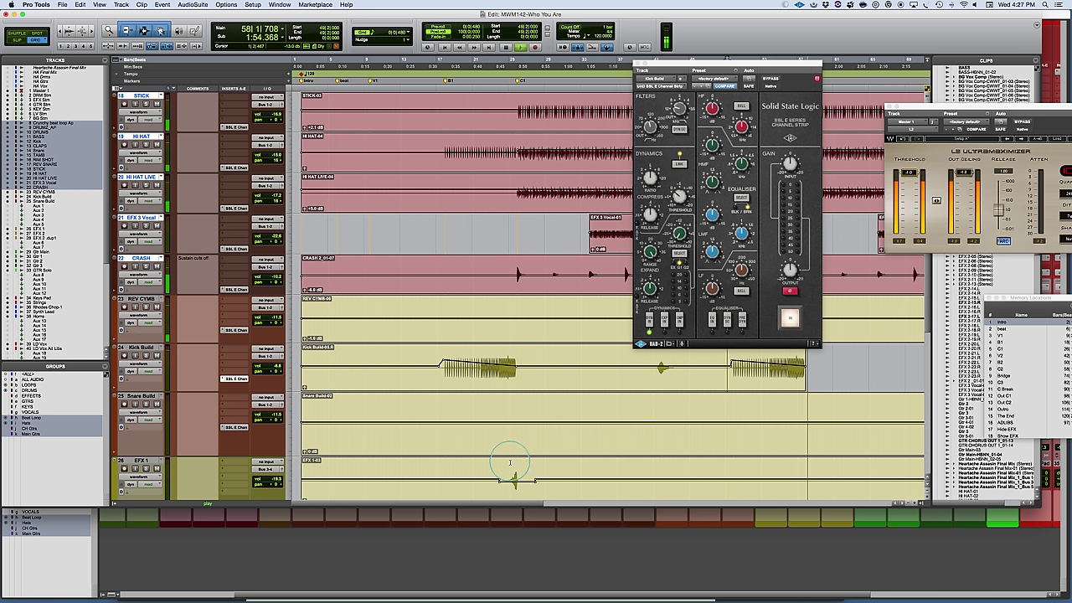
left_click(659, 361)
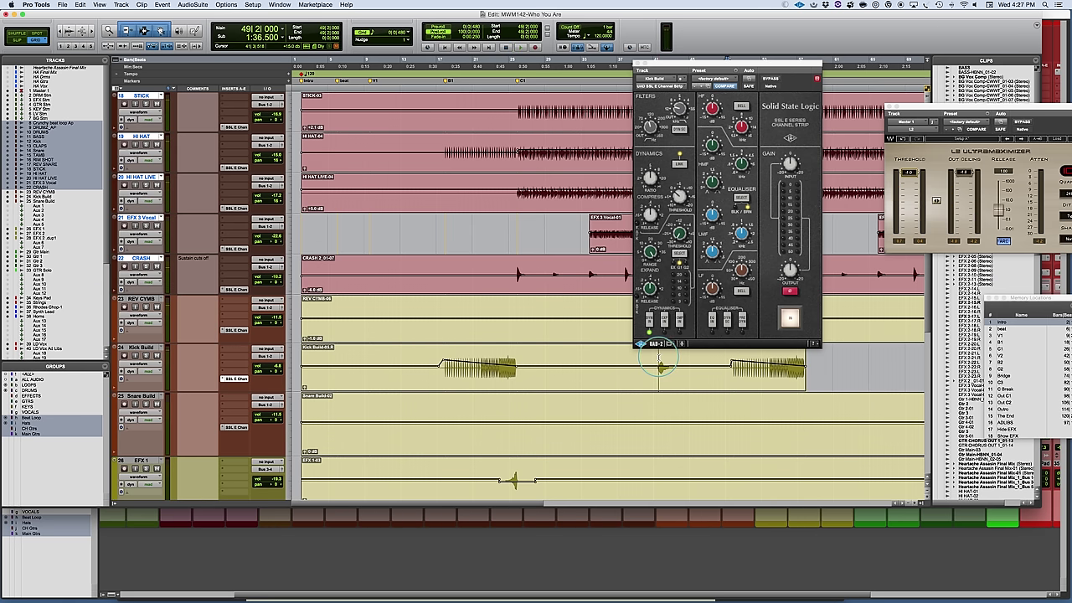
key("space")
left_click(145, 356)
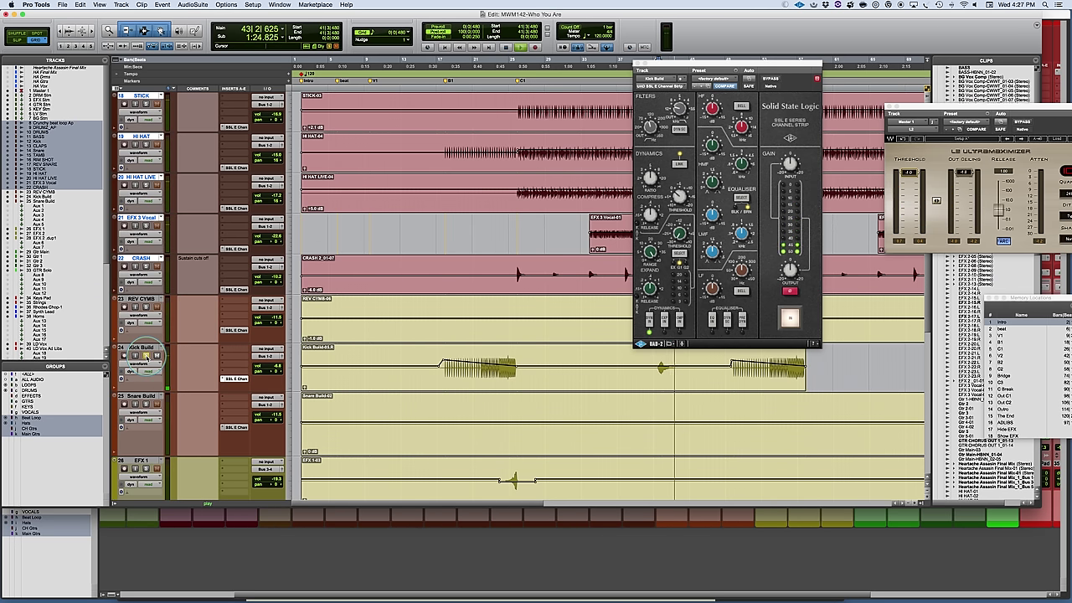
key("space")
key("space")
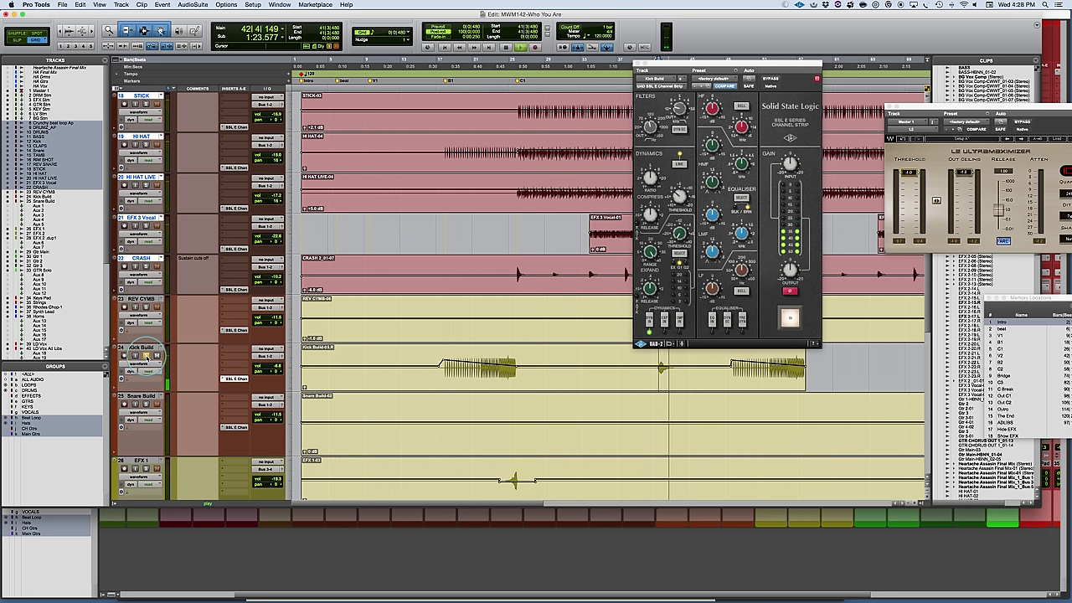
key("space")
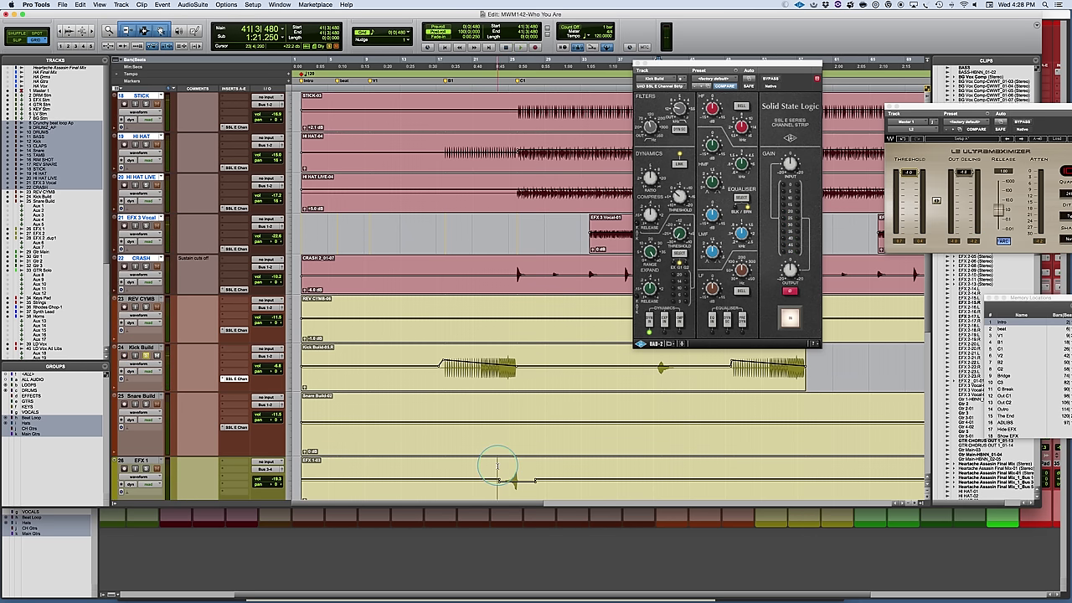
- Play the EFX 1 effect from bar 23 and solo its track to identify the sound
left_click(497, 469)
key("space")
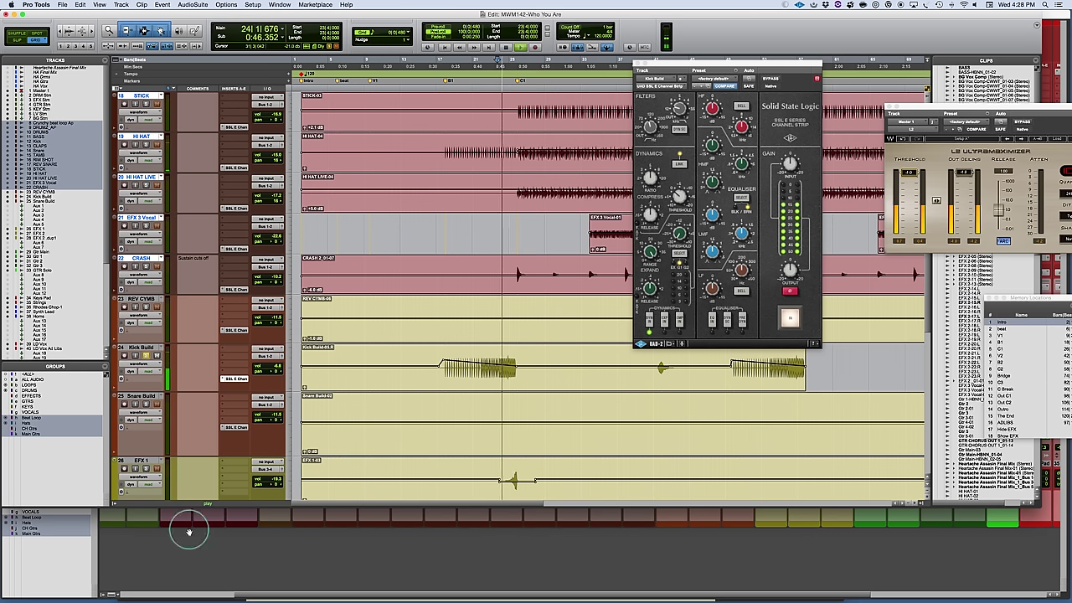
key("space")
key("space")
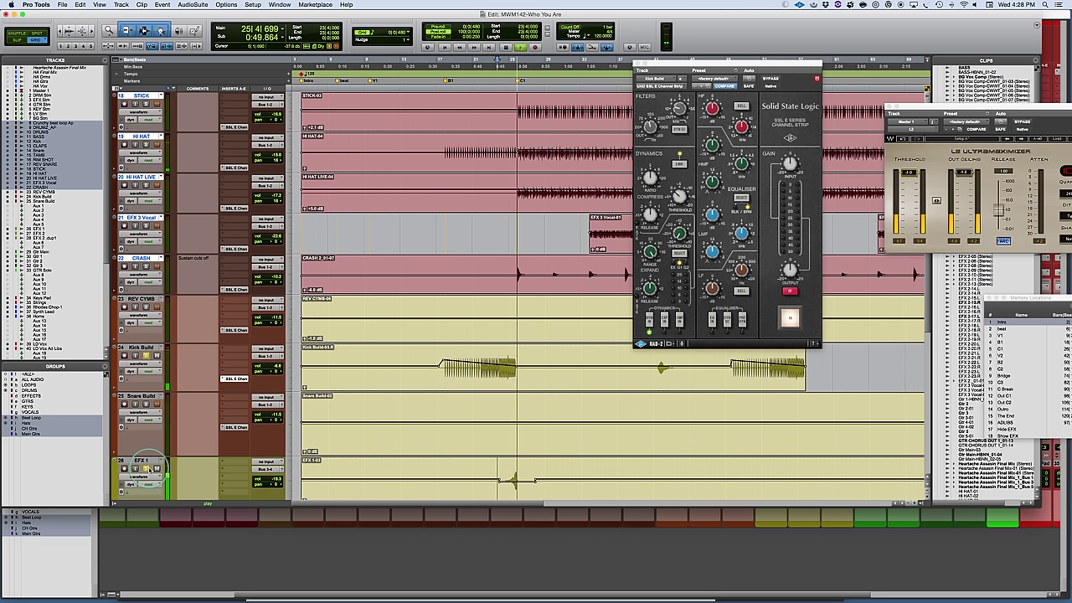
key("space")
- Move the channel strip window clear of the arrangement and play REV CYMB soloed from bar 57
scroll(175, 469, "down", 3)
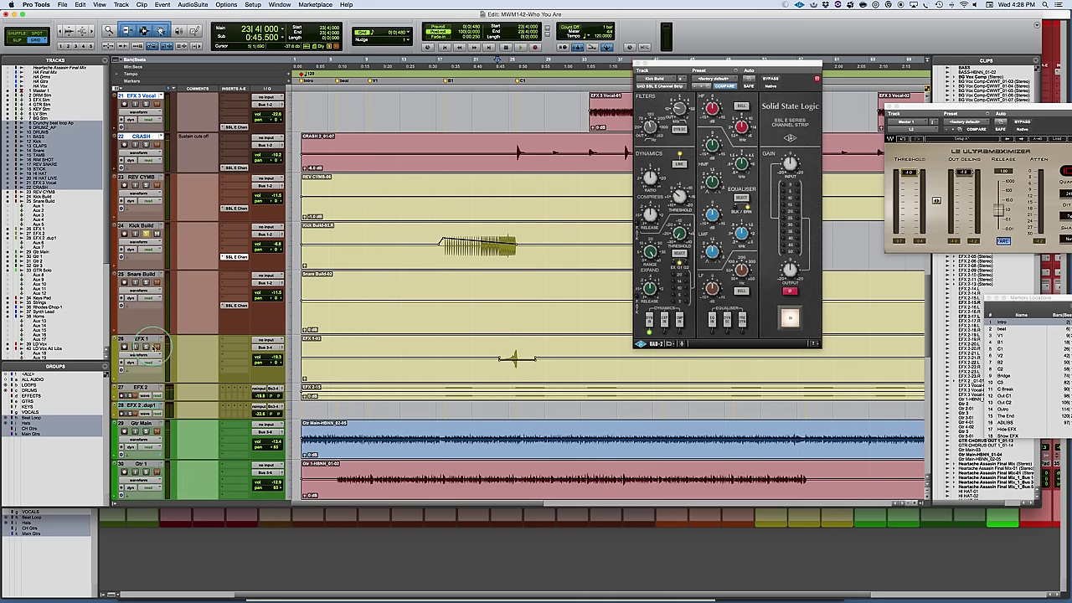
scroll(174, 340, "up", 2)
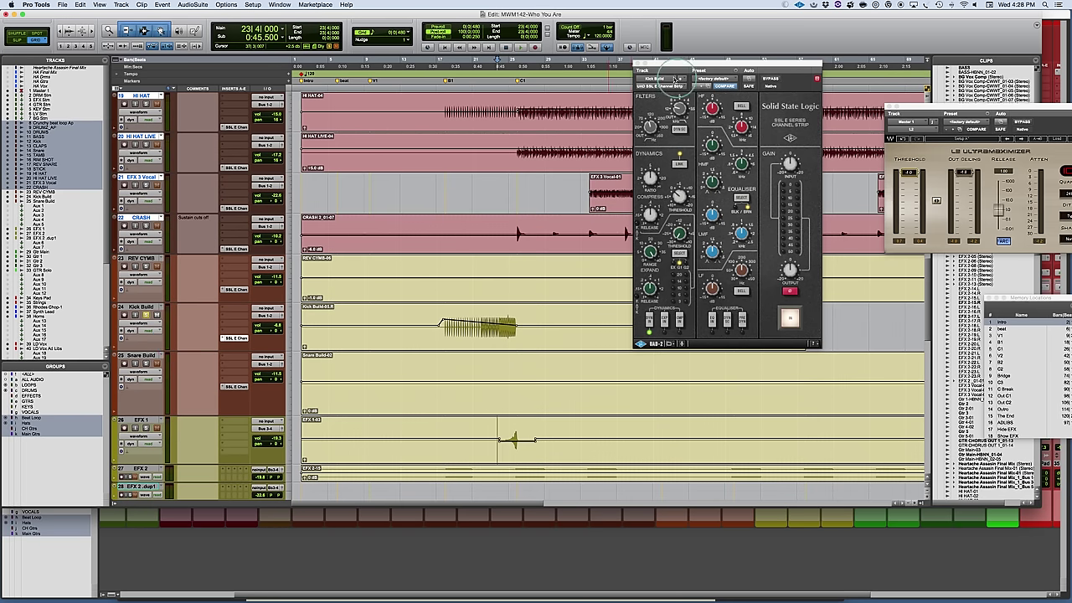
left_click_drag(663, 64, 981, 174)
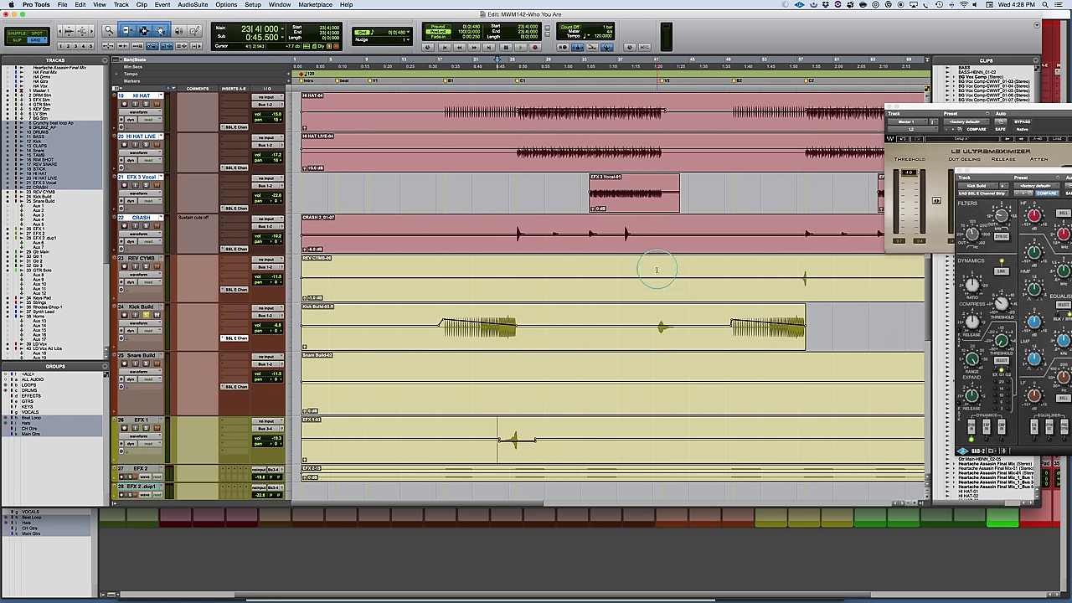
left_click(804, 269)
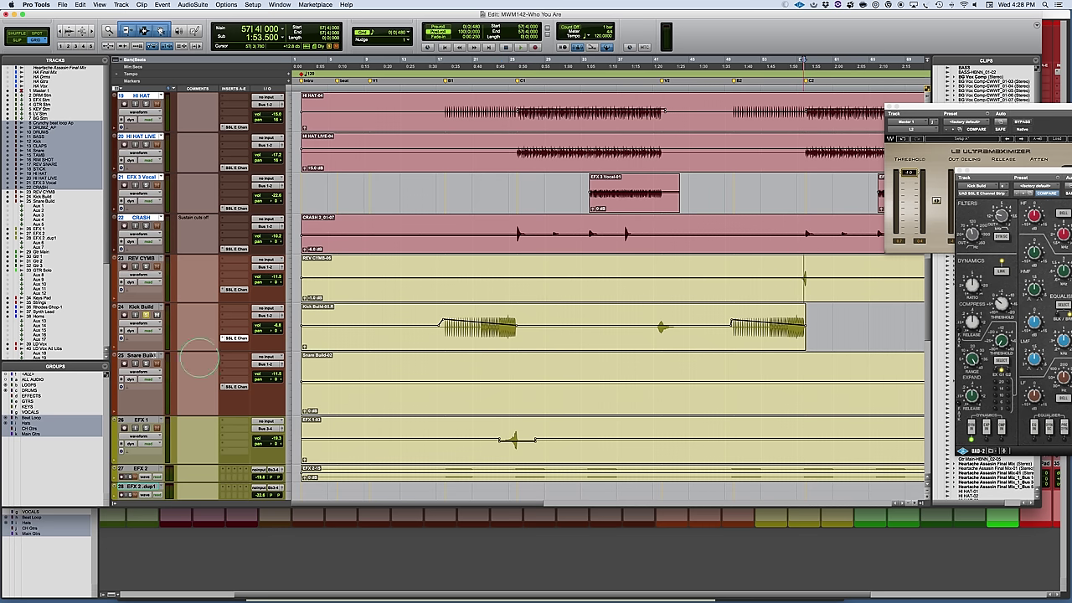
key("space")
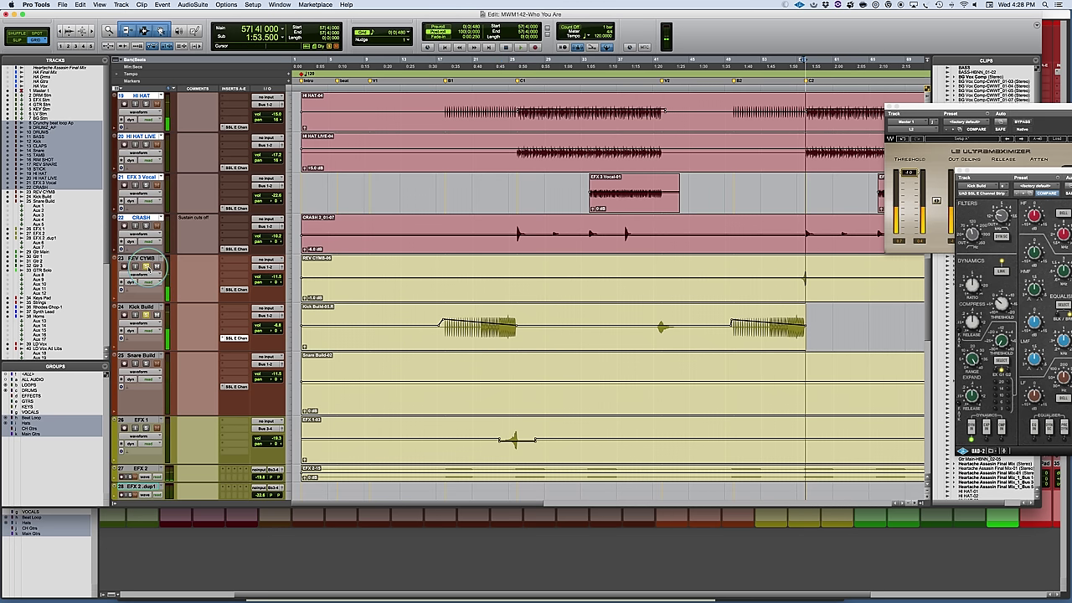
- Replay the short hit on the Kick Build track from bar 41 to compare it with the reverse cymbal
left_click(658, 322)
key("space")
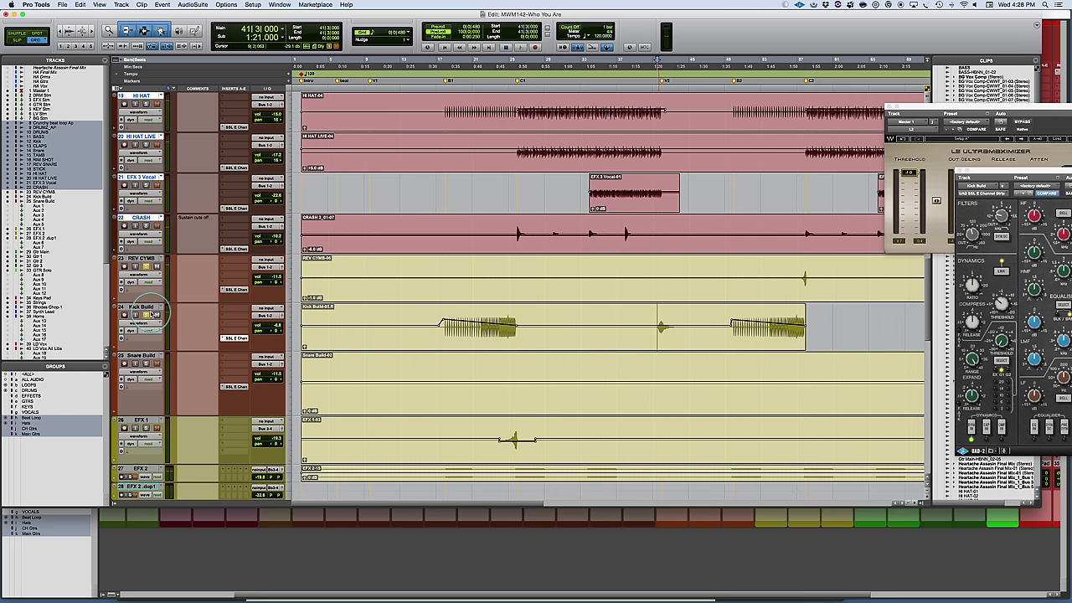
key("space")
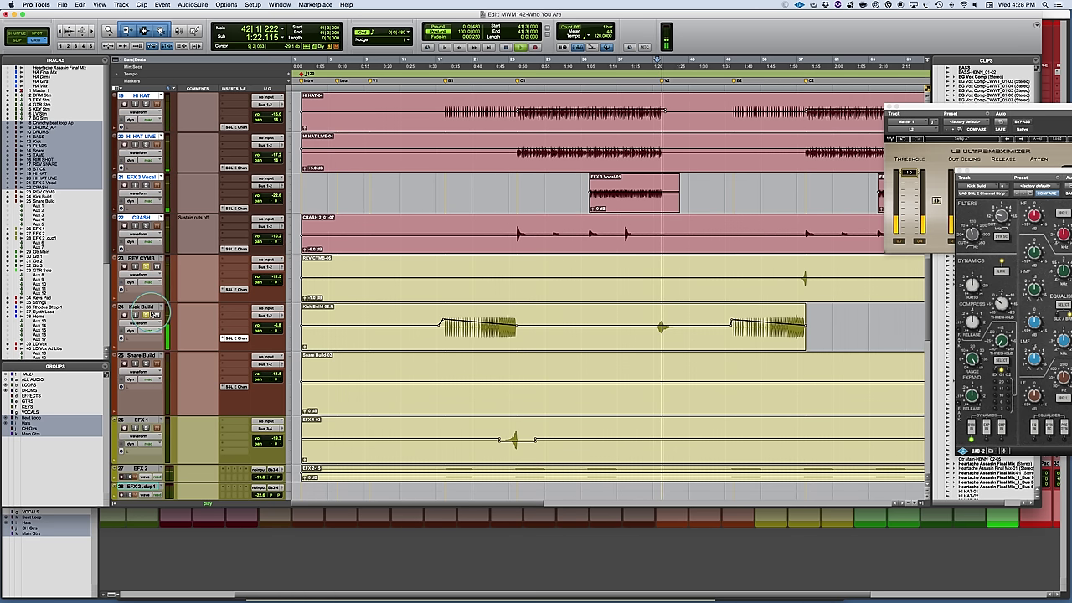
key("space")
- Separate the short hit at bar 41 from the Kick Build clip, move it onto REV CYMB, and play from bar 40
left_click_drag(652, 318, 684, 321)
key("super+e")
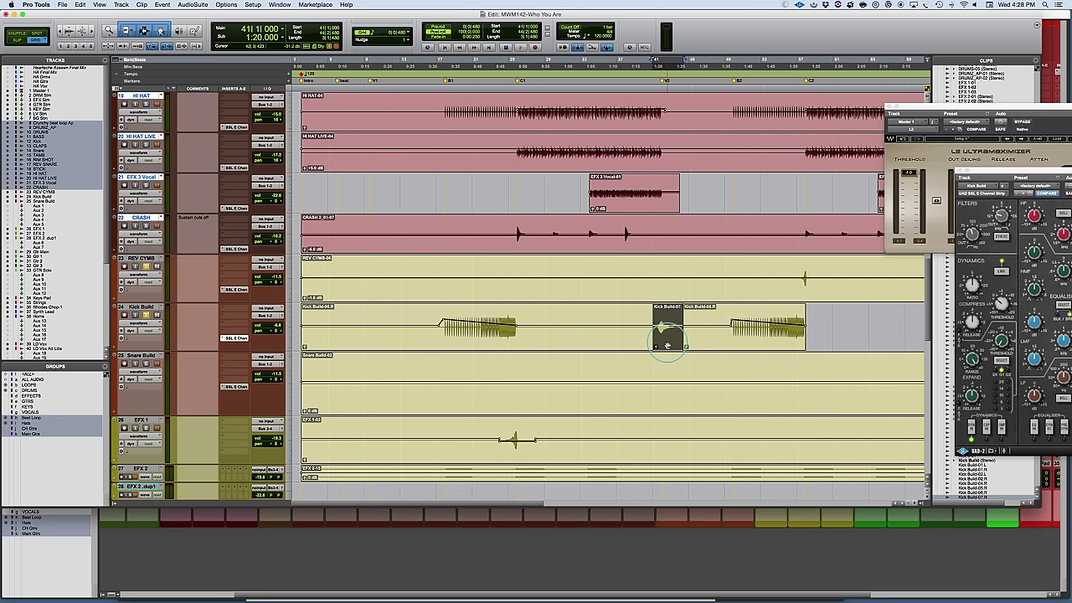
left_click(663, 282)
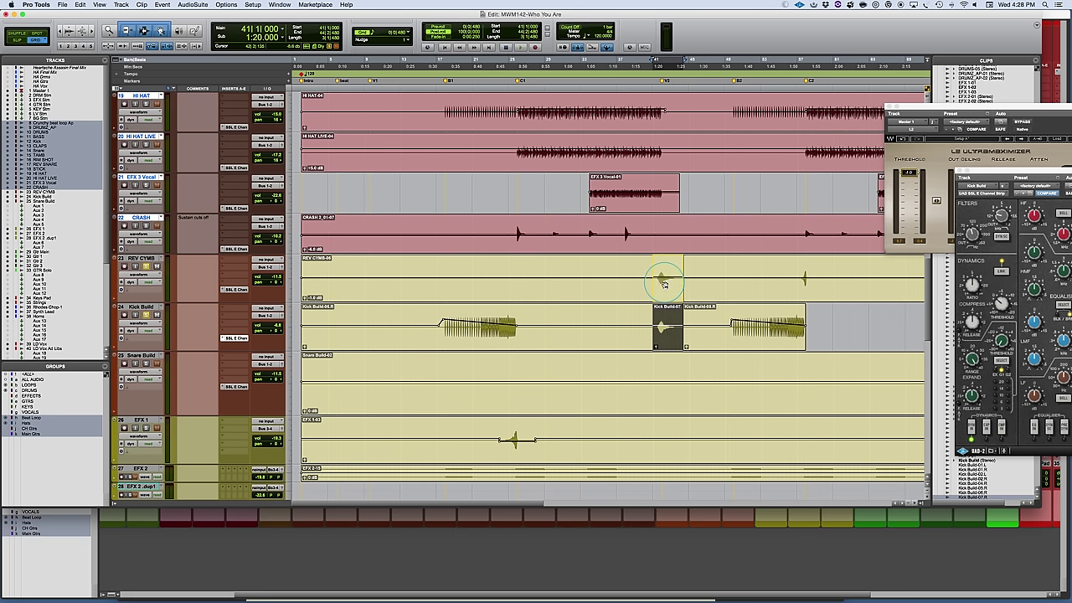
left_click_drag(663, 284, 661, 281)
left_click(645, 266)
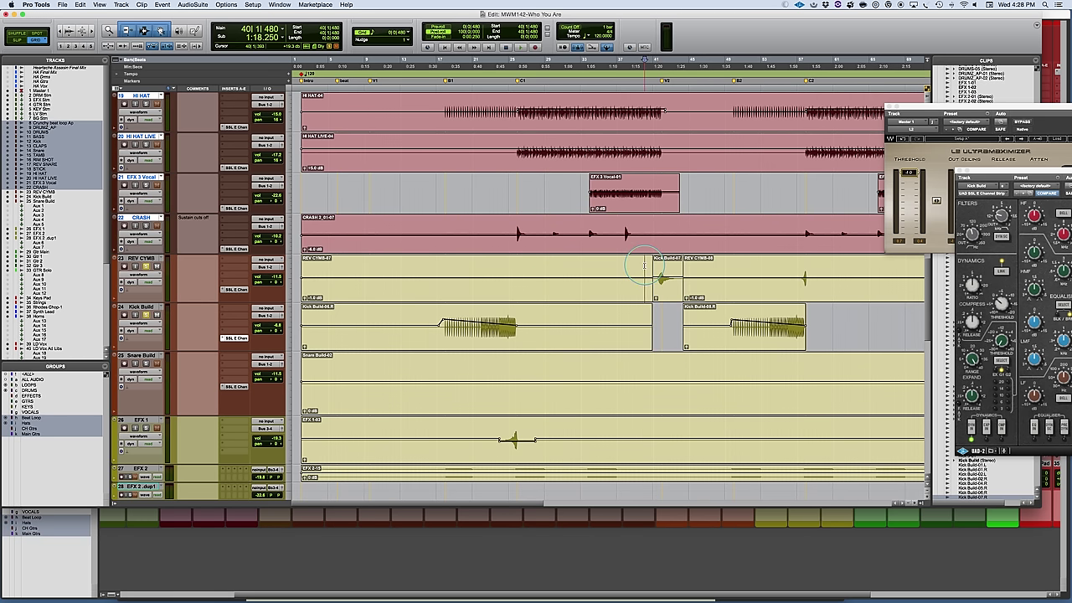
key("space")
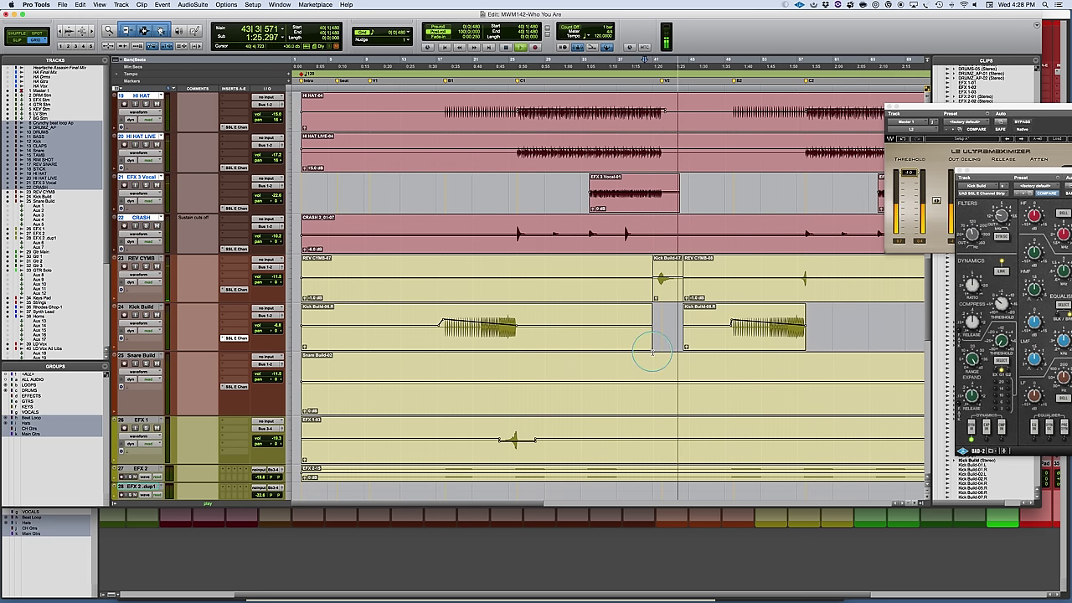
key("space")
- Locate the first snare build and play it from bar 78 with Snare Build soloed
key("super+bracketleft")
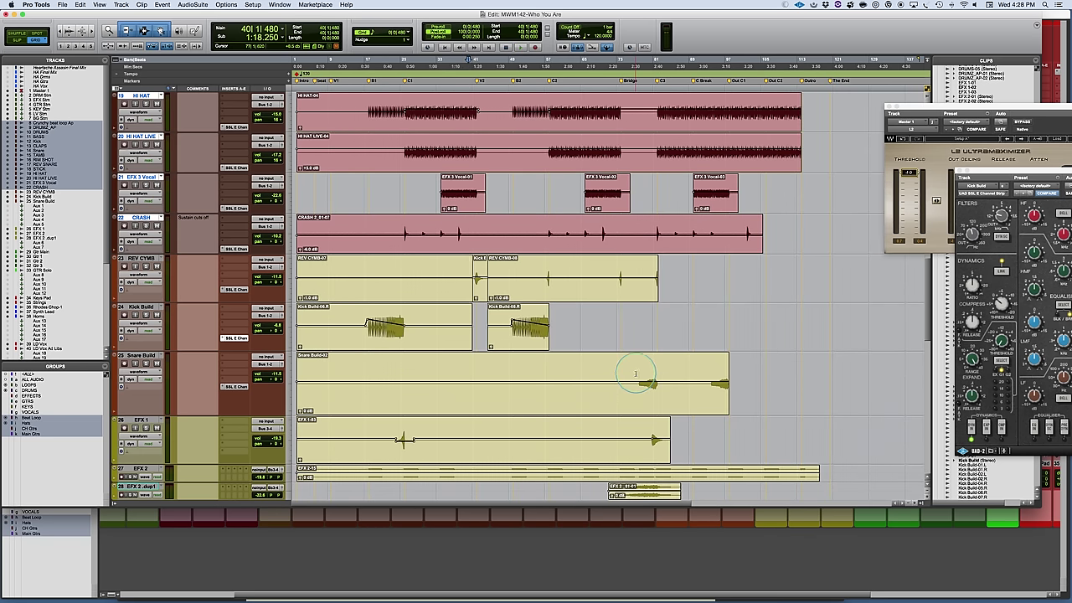
key("space")
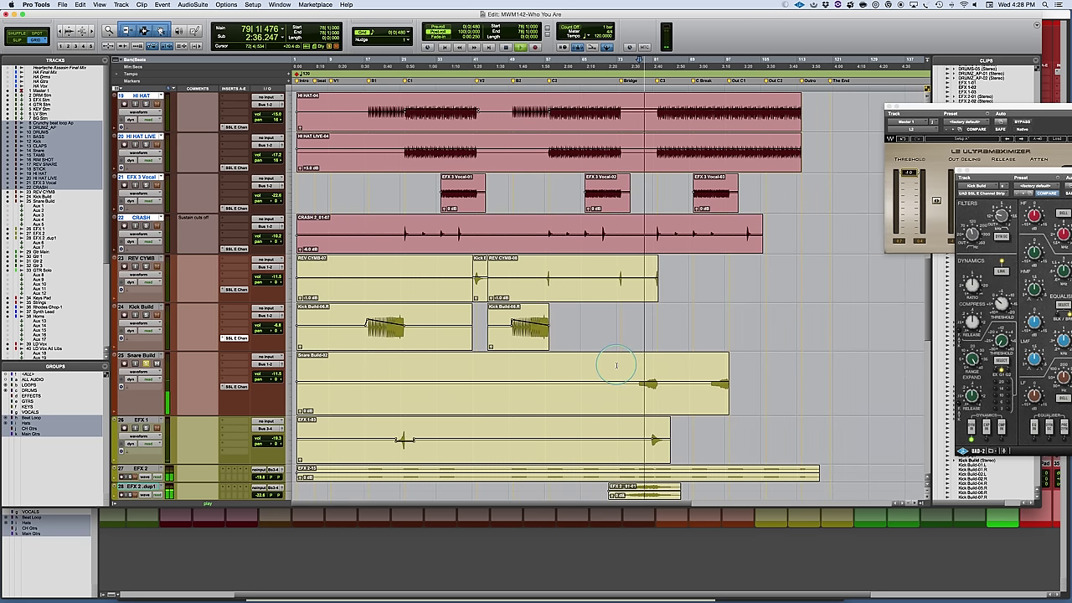
key("super+bracketright")
key("super+bracketright")
key("space")
- Open the Snare Build SSL E Channel Strip, position it over the upper arrangement, and play the snare build from bar 78
left_click(236, 387)
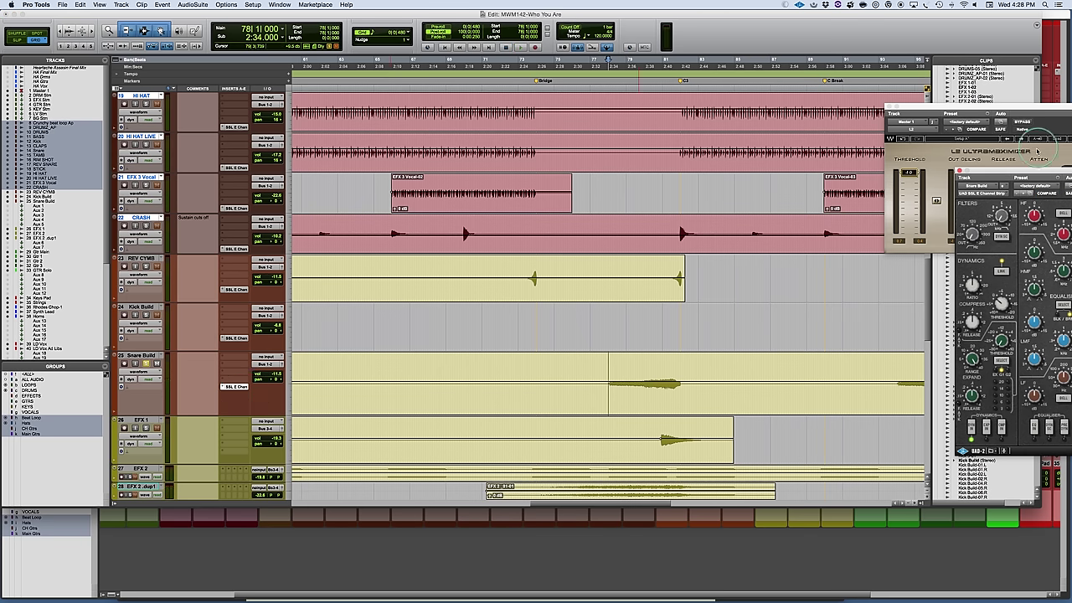
left_click_drag(1016, 170, 368, 25)
key("space")
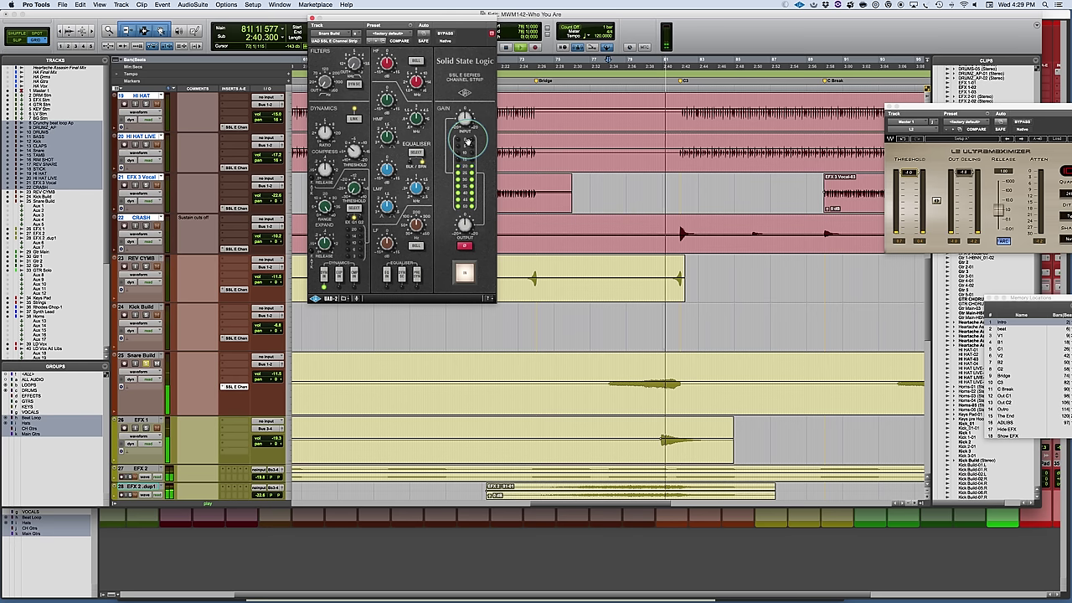
- Adjust the filters on Snare Build's SSL E Channel while playing from bar 78, soloed and then within the mix
key("r")
key("r")
key("space")
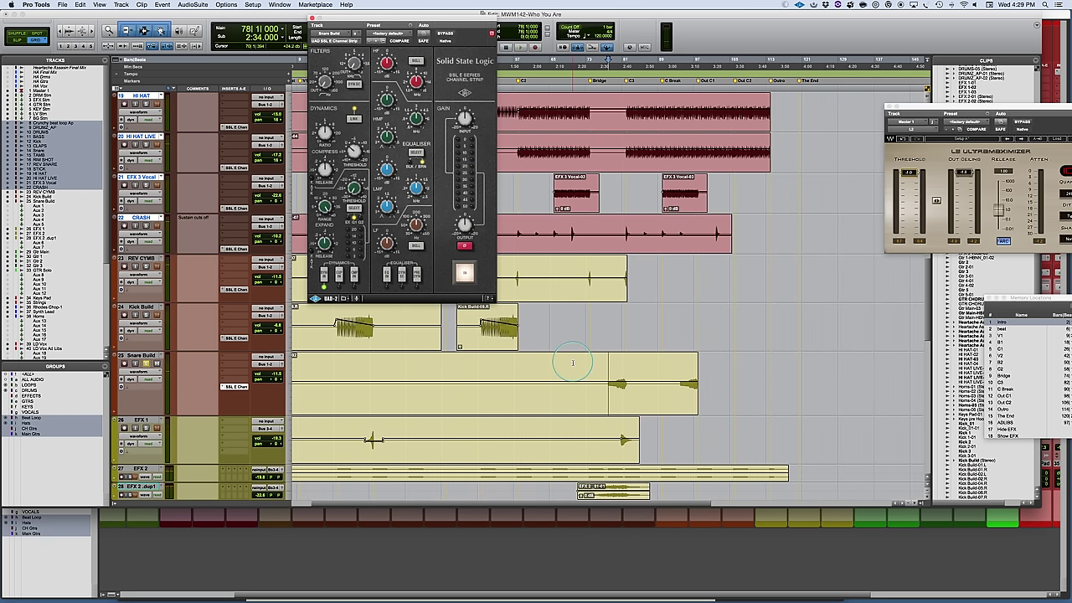
key("space")
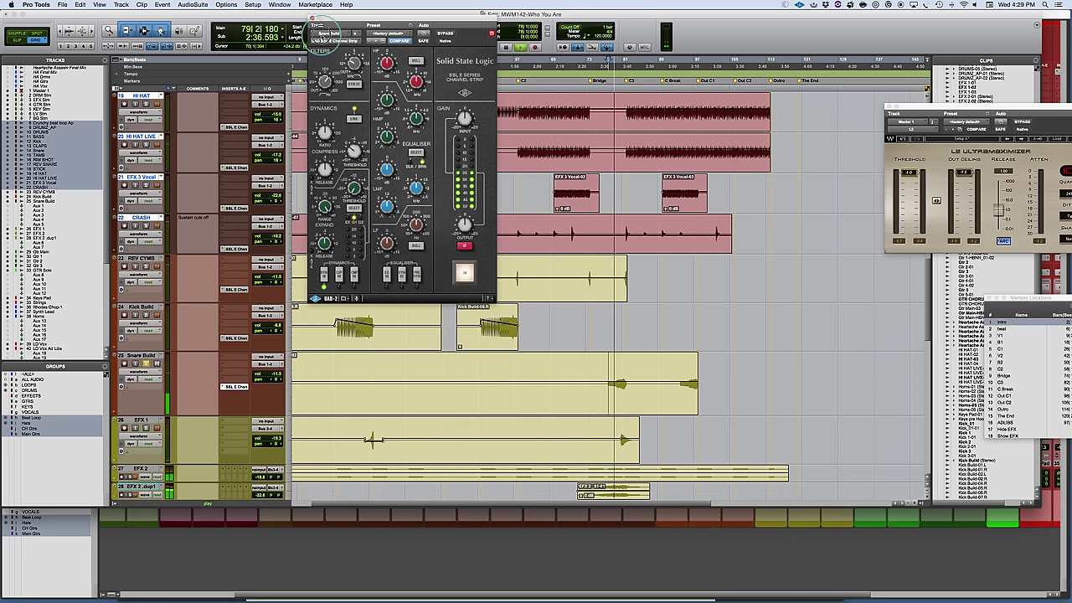
left_click(322, 52)
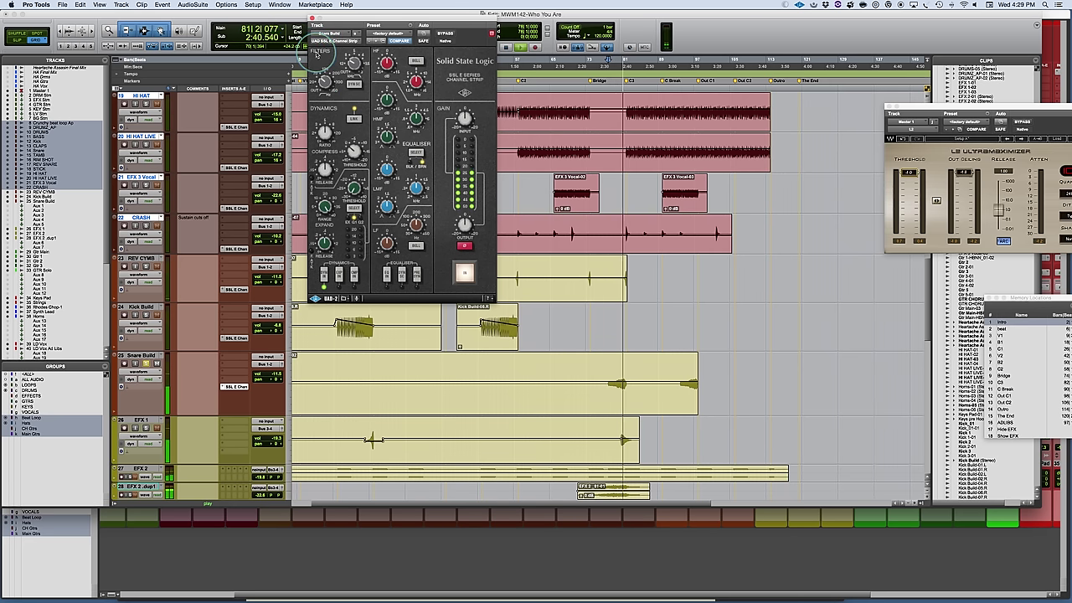
key("space")
key("space")
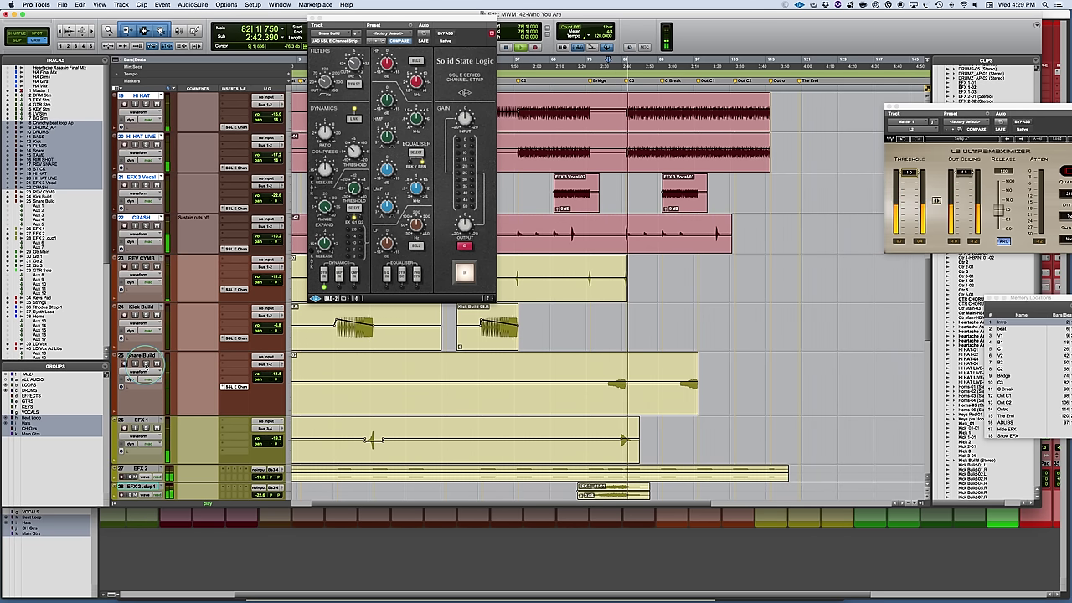
- Play the second snare build from bar 93 and compare Snare Build's SSL E Channel bypassed and active
left_click(677, 369)
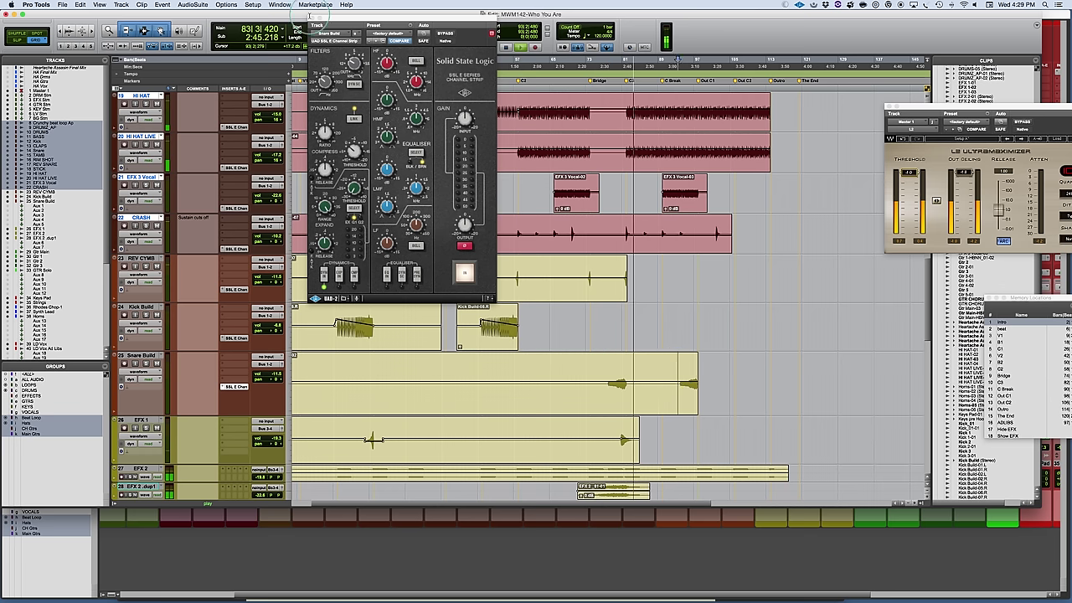
left_click(445, 34)
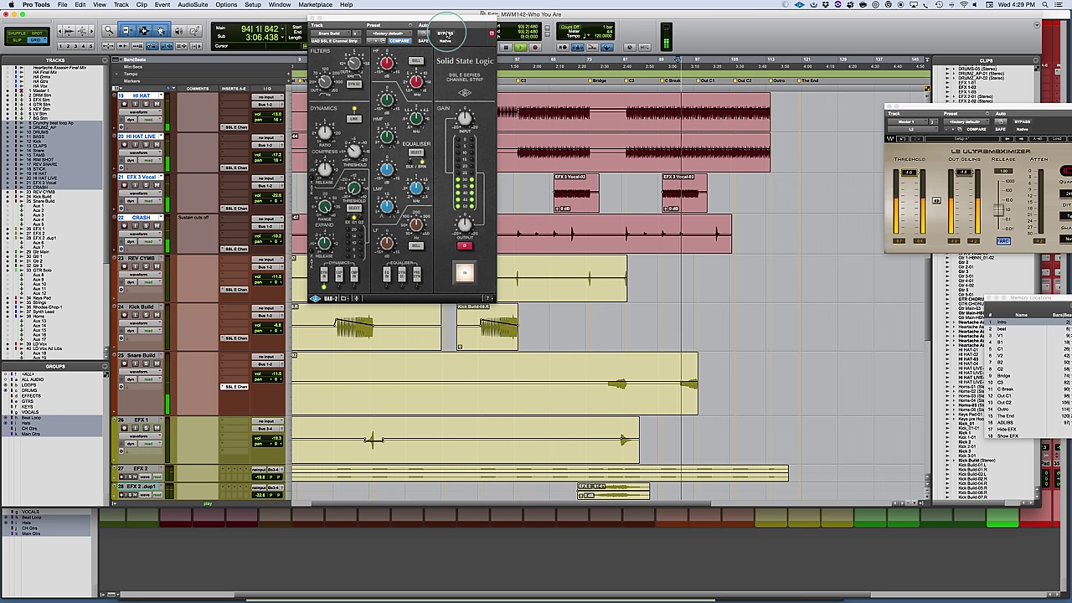
left_click(446, 34)
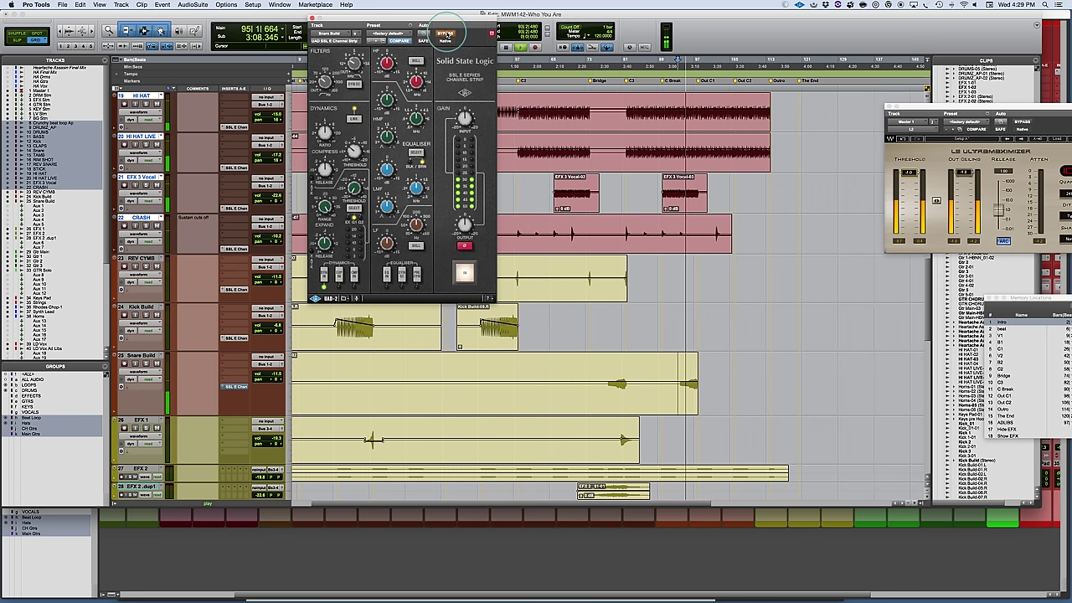
left_click(446, 34)
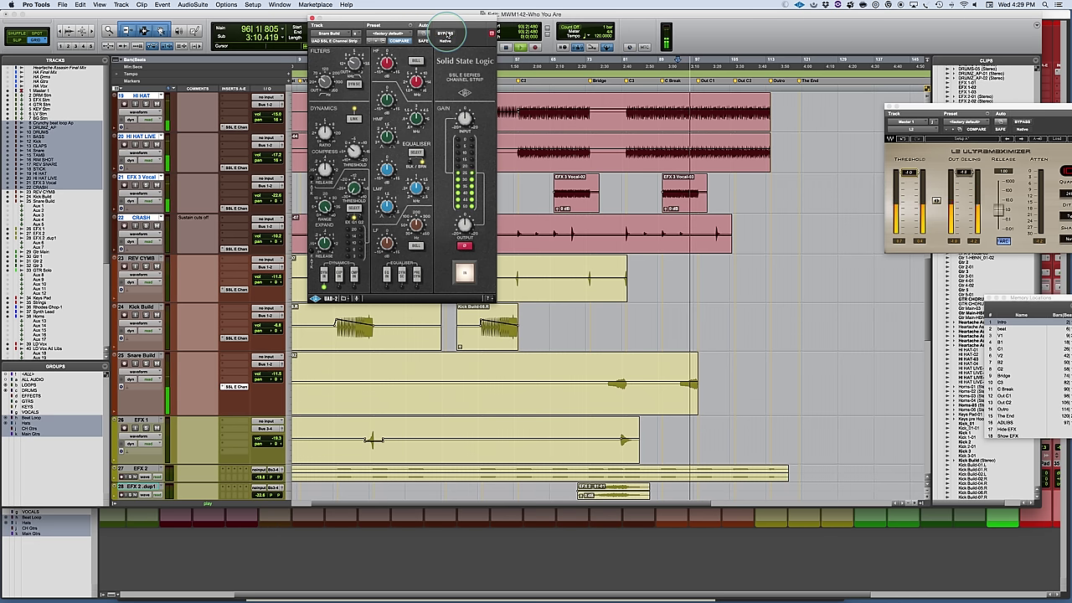
left_click(584, 268)
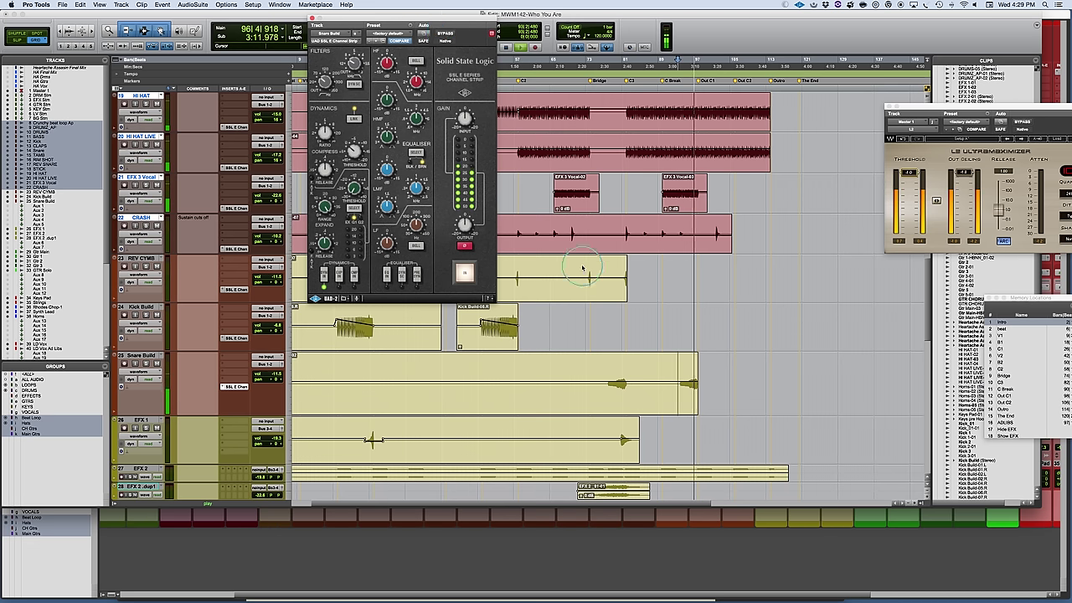
- Replay the second snare build from bar 94, check the channel strip against bypass again, and save the session
key("space")
left_click(681, 365)
left_click(476, 168)
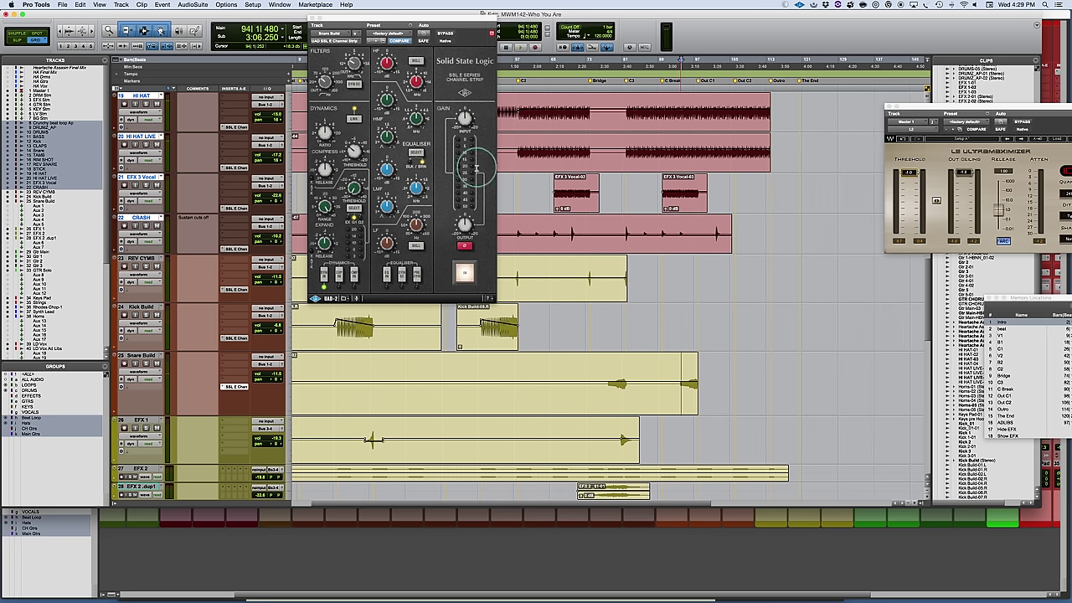
key("space")
left_click(449, 34)
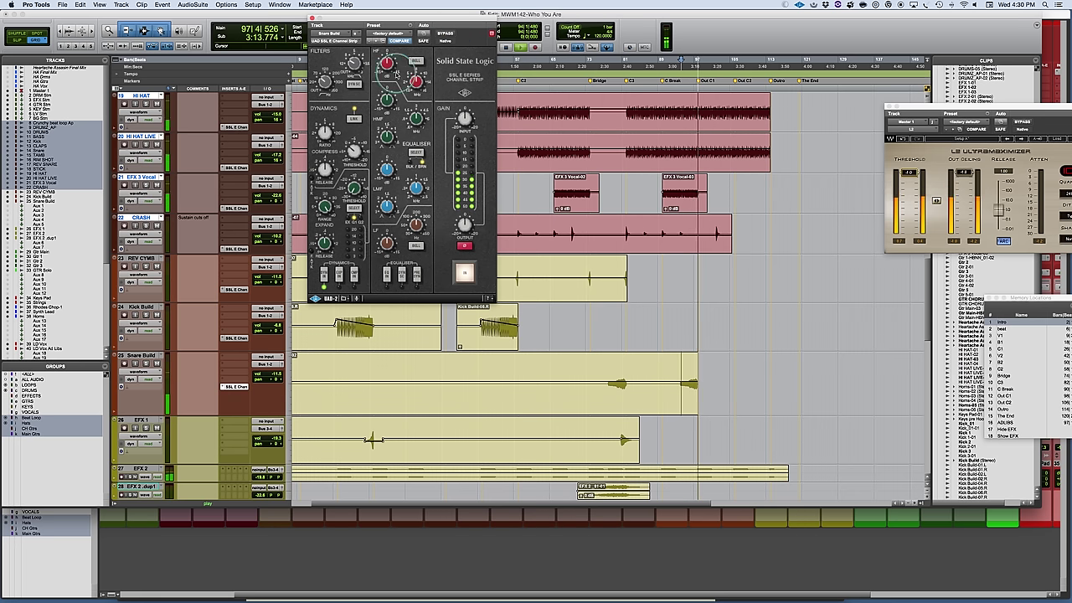
key("space")
key("super+s")
- Open the REV CYMB SSL E Channel Strip from the Mix window and check the neighbouring EFX tracks
key("super+equal")
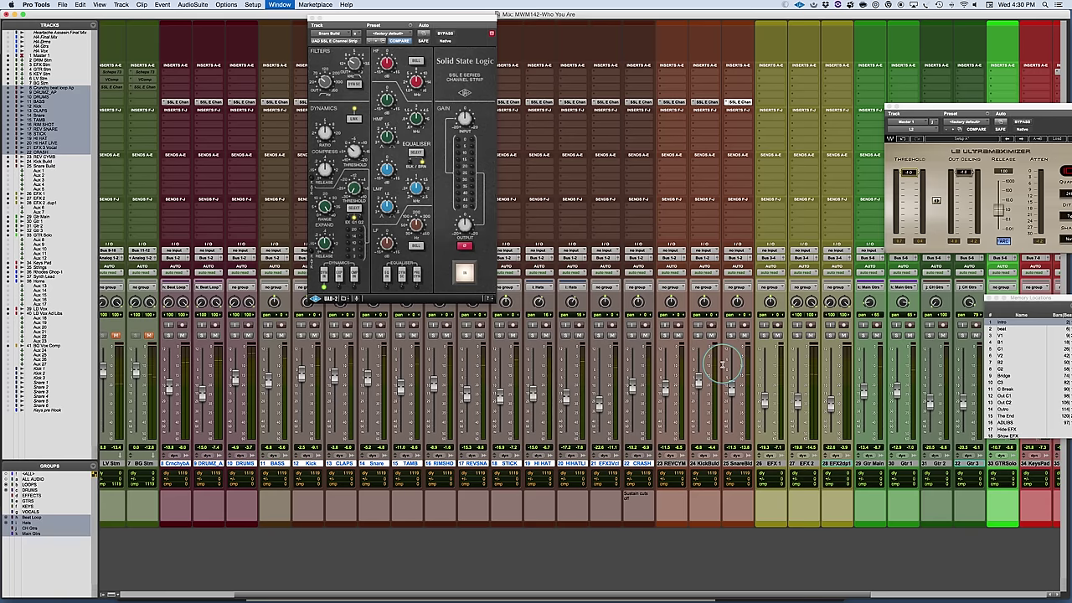
scroll(505, 394, "right", 6)
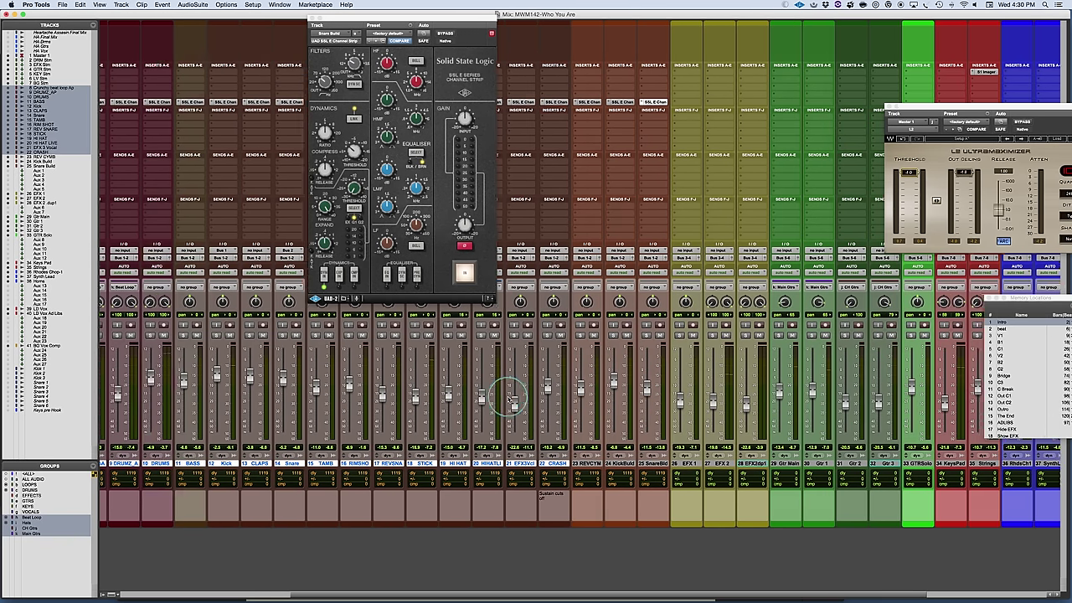
scroll(508, 400, "left", 4)
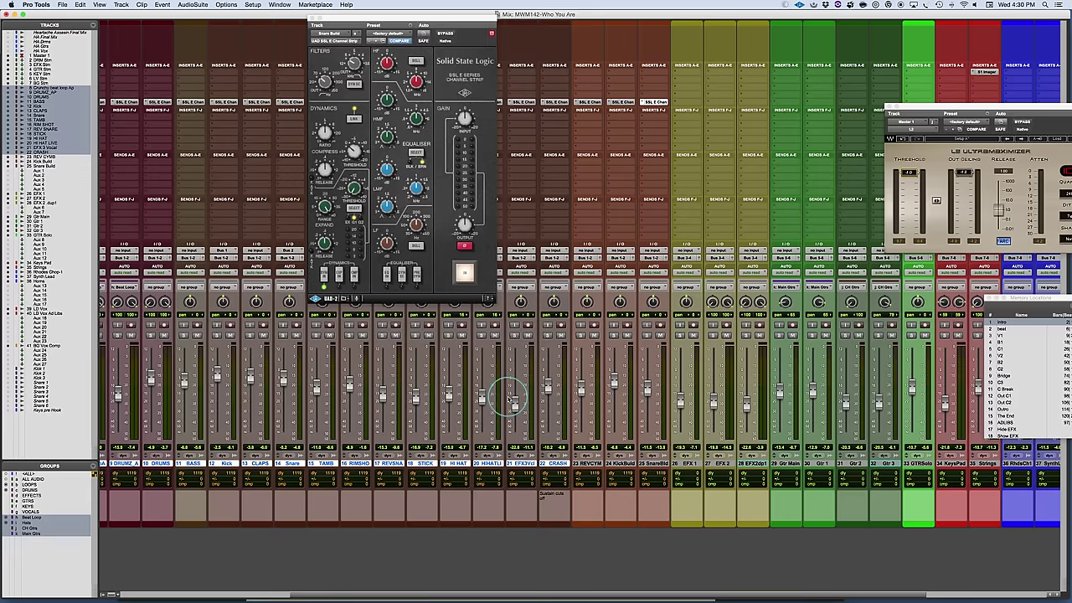
left_click(588, 101)
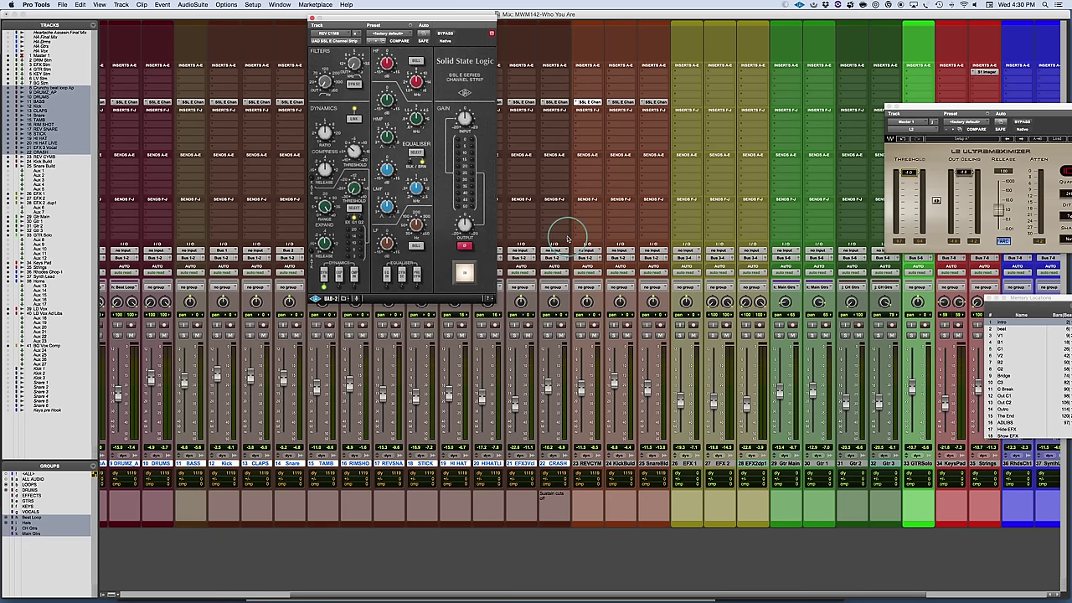
scroll(571, 239, "right", 5)
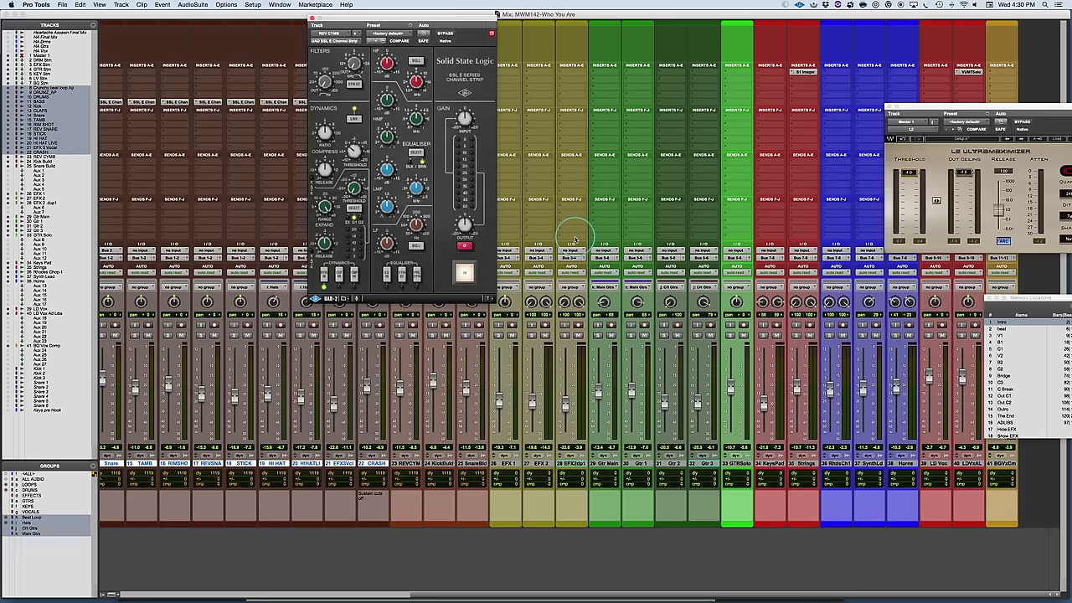
key("super+equal")
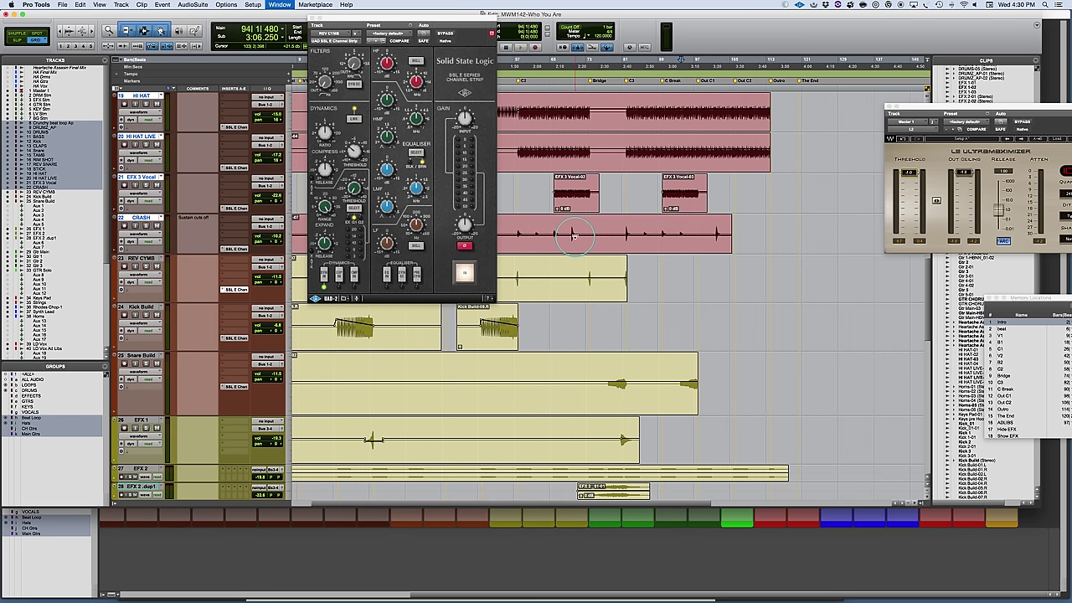
- Locate the EFX tracks in the Edit window and move the channel strip window off the early part of the arrangement
scroll(361, 400, "left", 2)
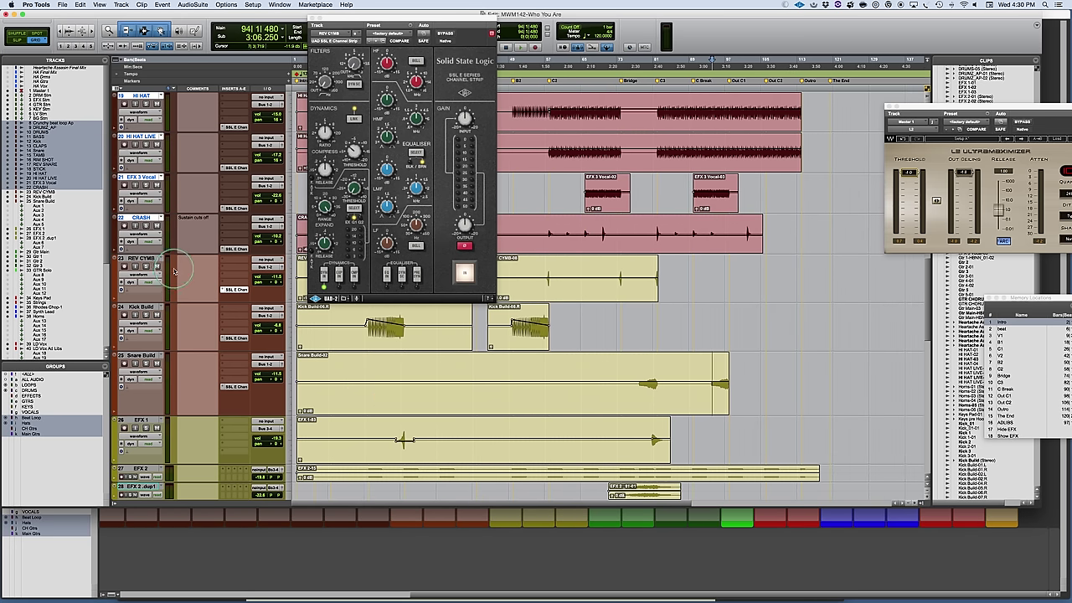
key("super+equal")
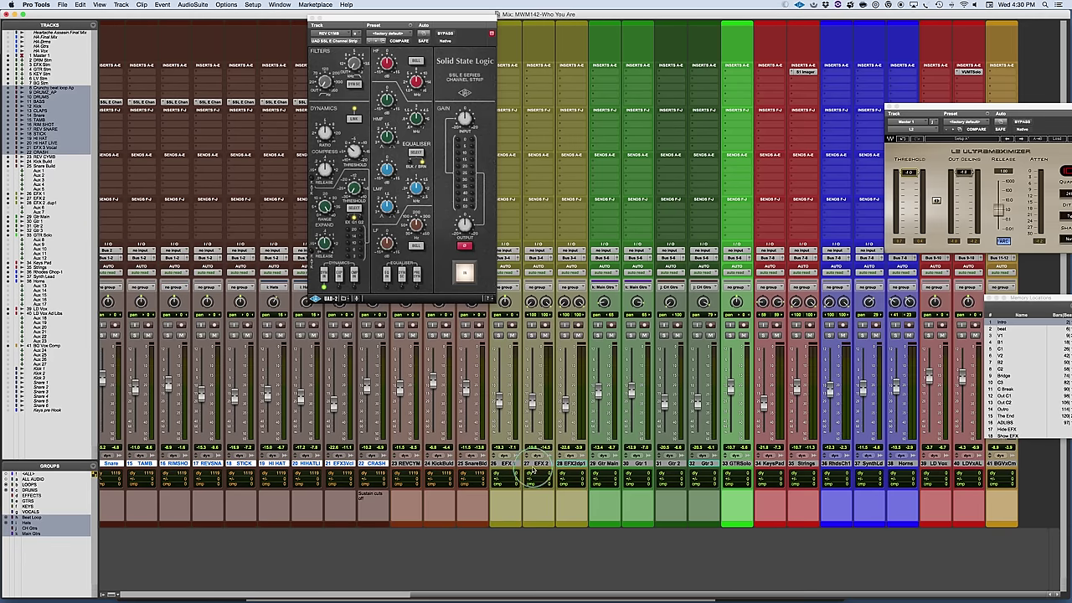
key("super+equal")
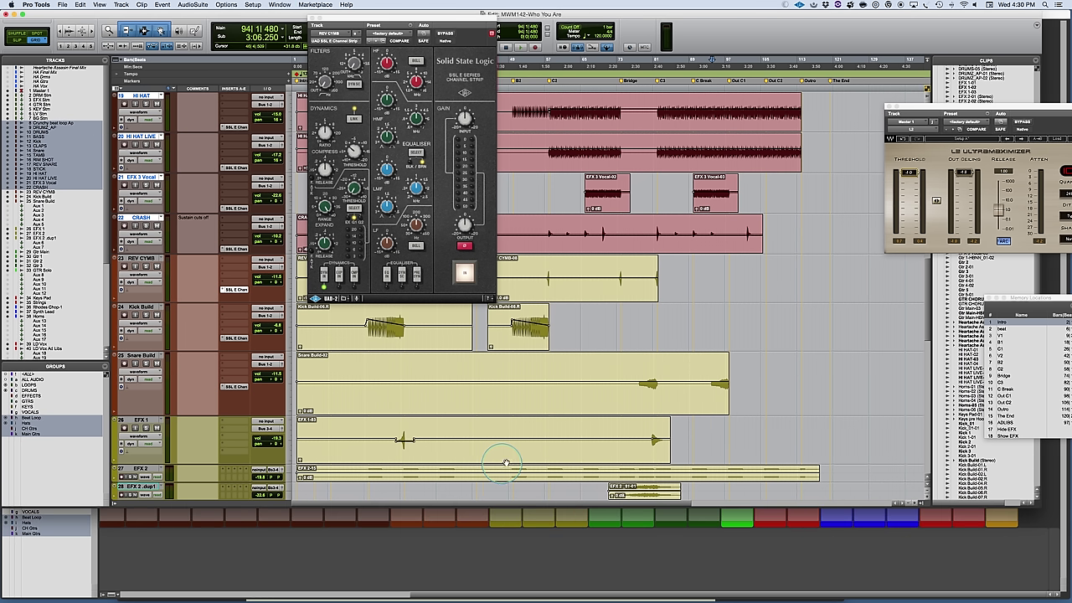
scroll(500, 431, "down", 3)
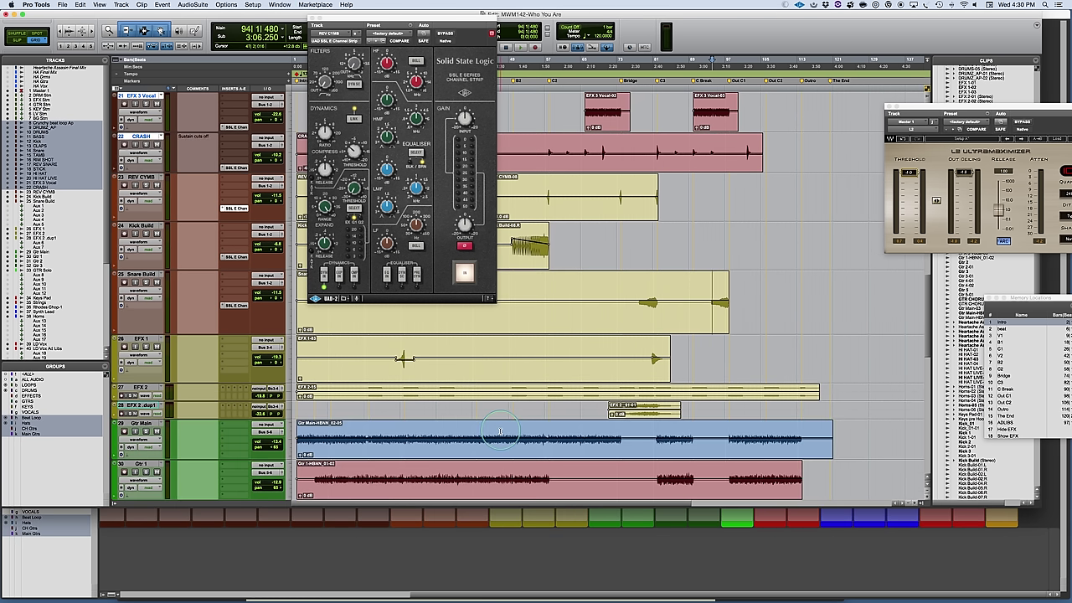
scroll(500, 431, "down", 4)
scroll(499, 431, "up", 1)
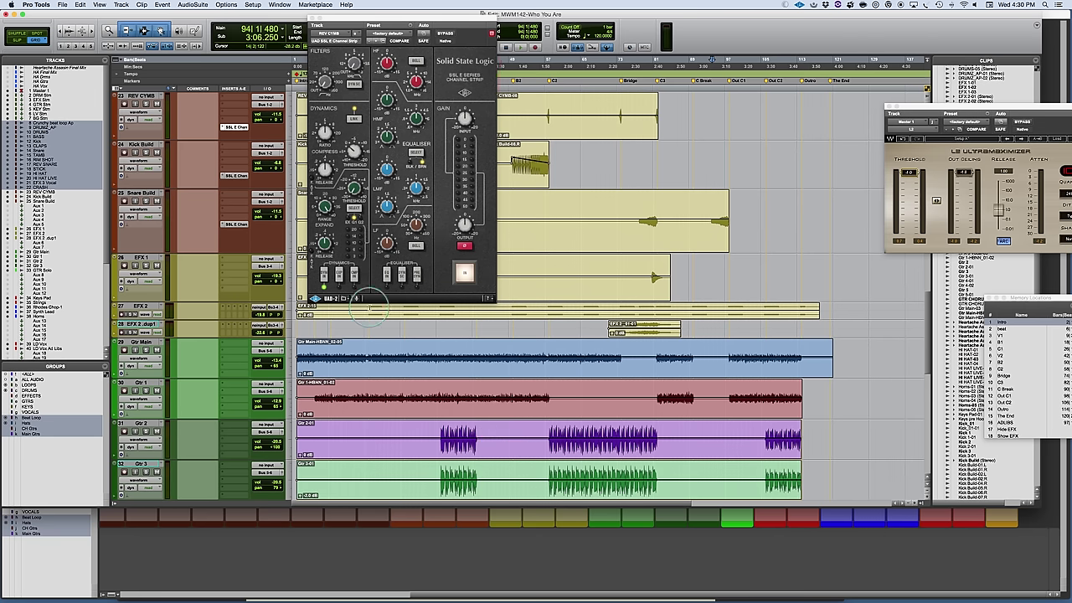
left_click_drag(358, 21, 650, 17)
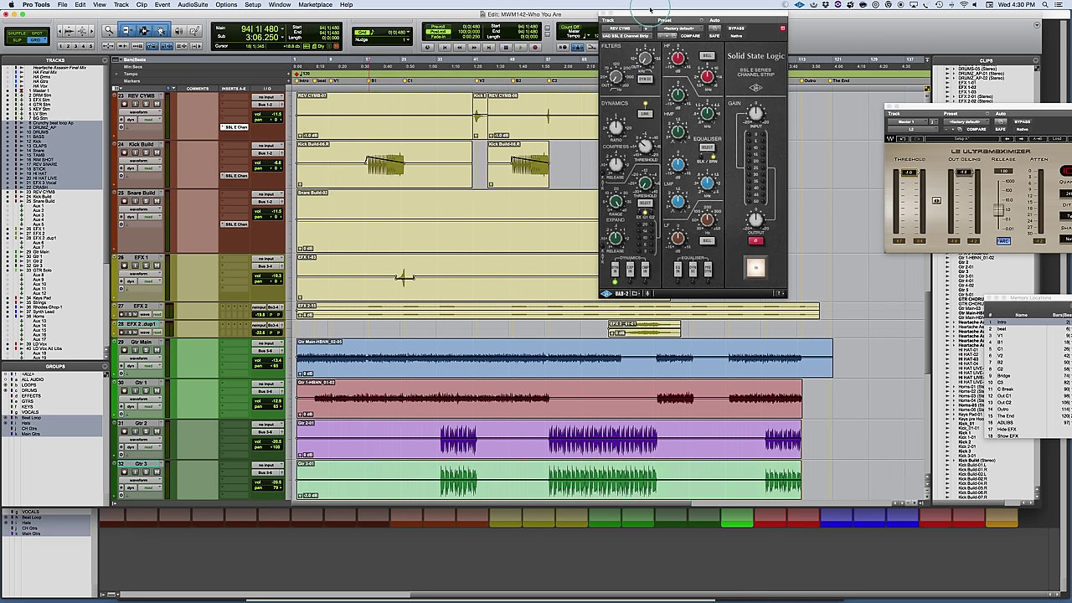
- Insert an SSL E Channel on the EFX 1 track in the Mix window and return to the Edit window
key("super+equal")
left_click(666, 20)
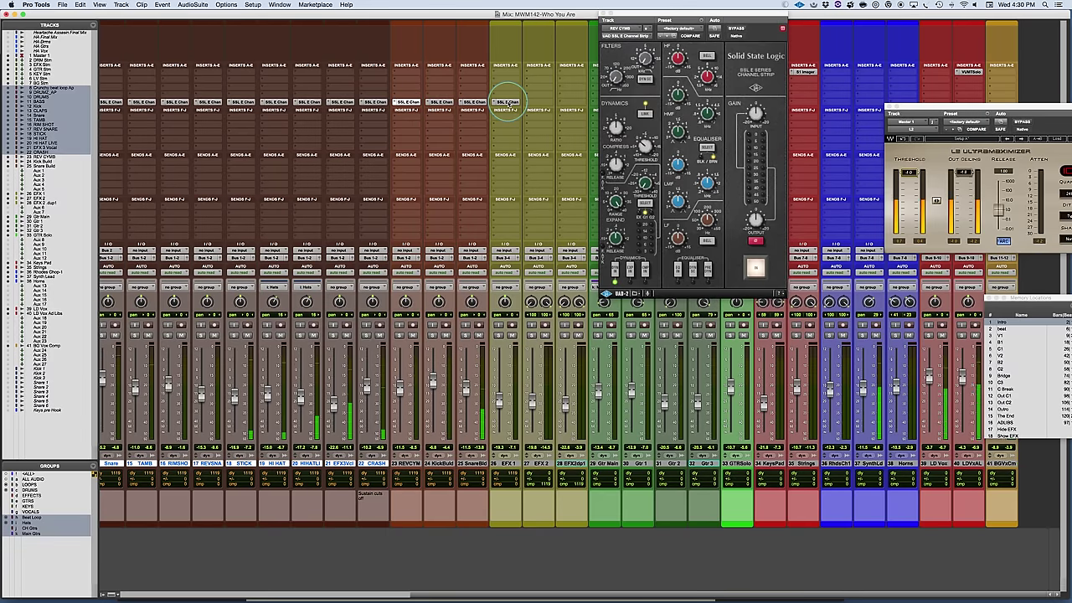
key("super+equal")
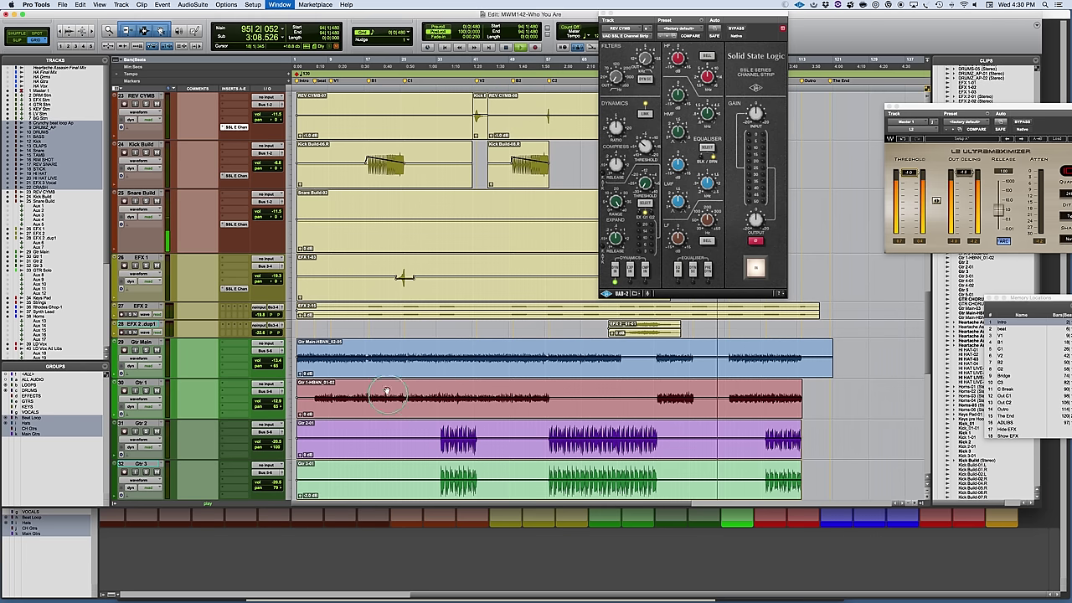
- Solo EFX 1 and play its first effect from bar 24
scroll(413, 328, "up", 3)
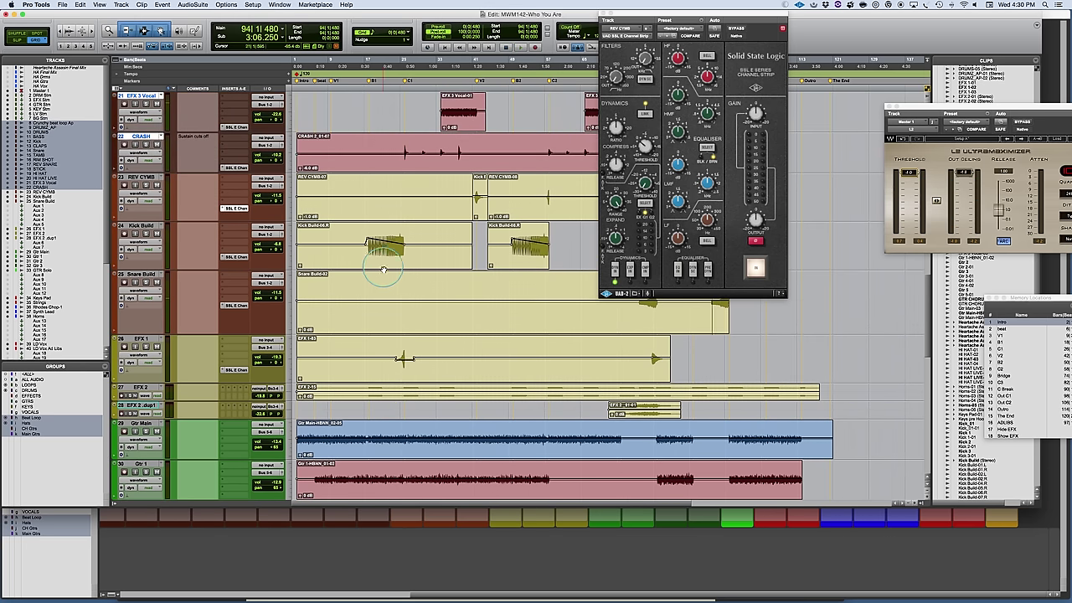
left_click(396, 356)
key("space")
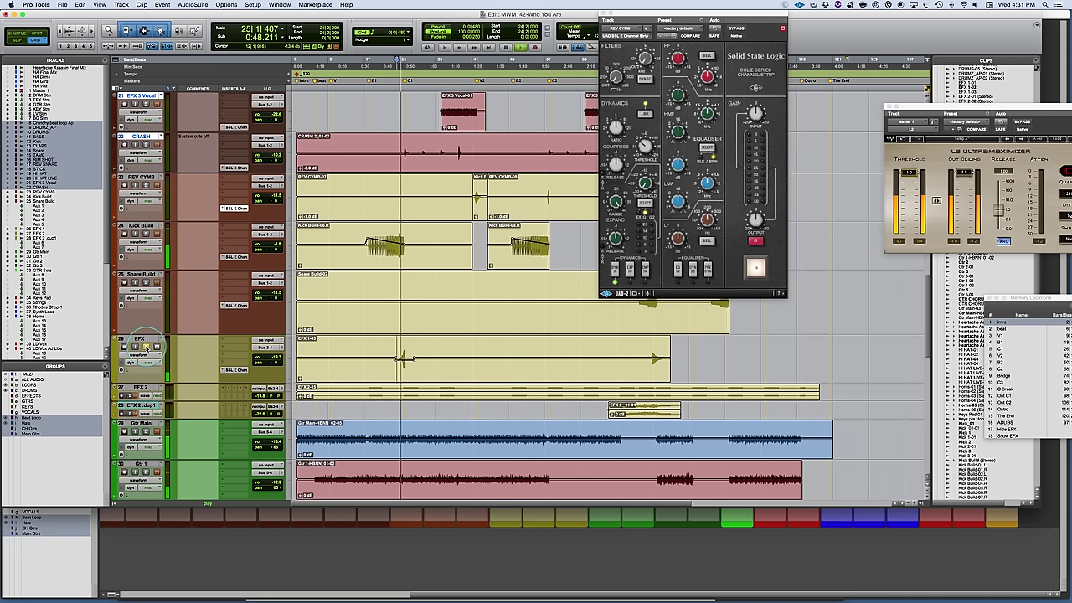
- Unmute the EFX Stm track in the Mix window and return to the Edit window
key("super+equal")
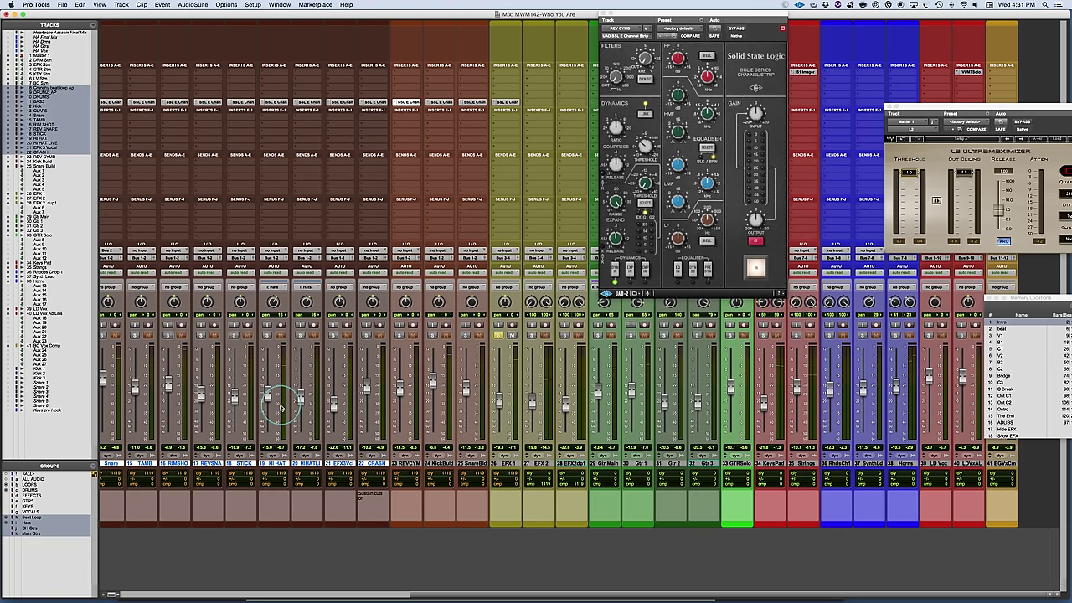
scroll(282, 403, "left", 5)
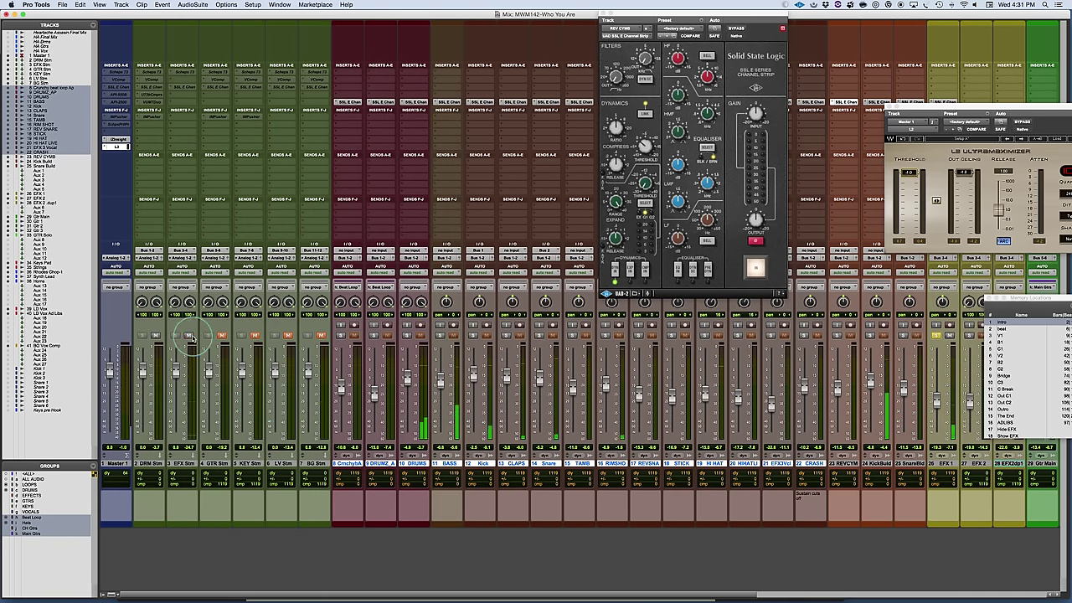
key("super+equal")
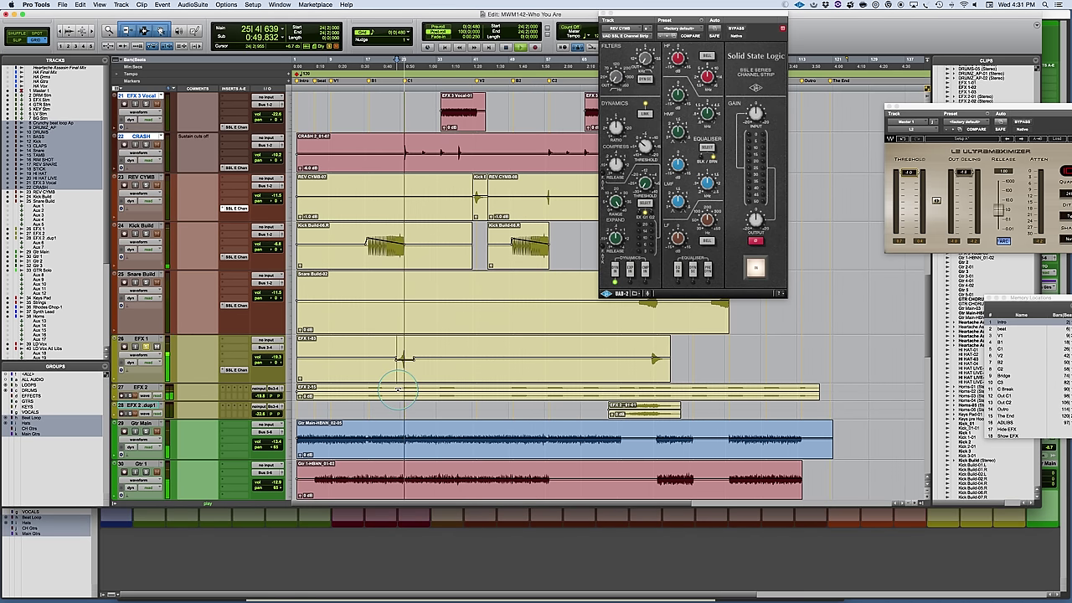
- Adjust the filters in the open REV CYMB SSL E Channel Strip while playing the first EFX 1 effect from bar 24
left_click(411, 359)
key("super+bracketright")
key("super+bracketright")
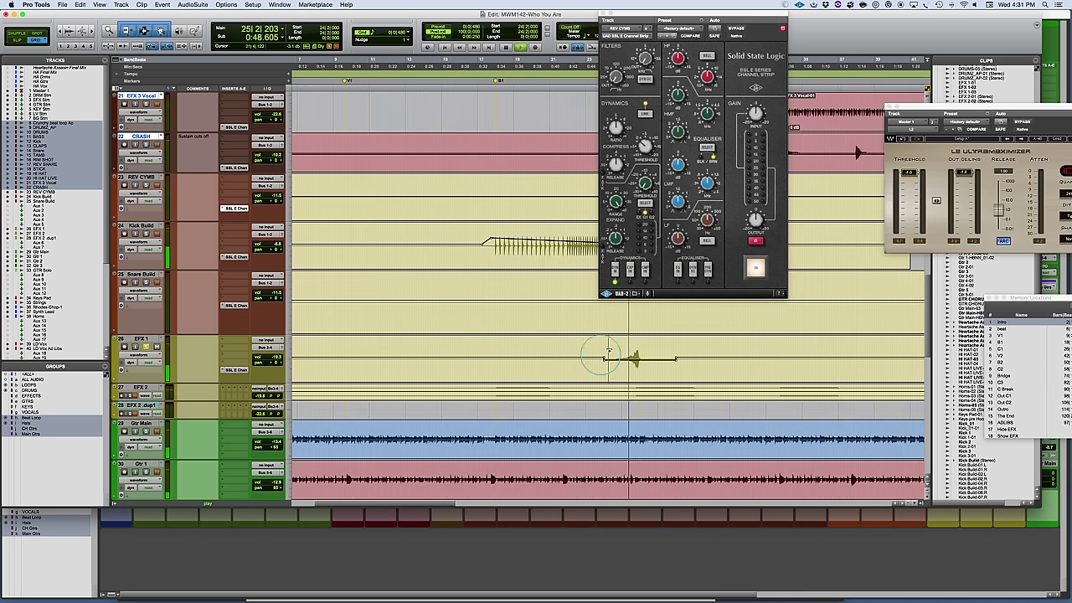
left_click(609, 71)
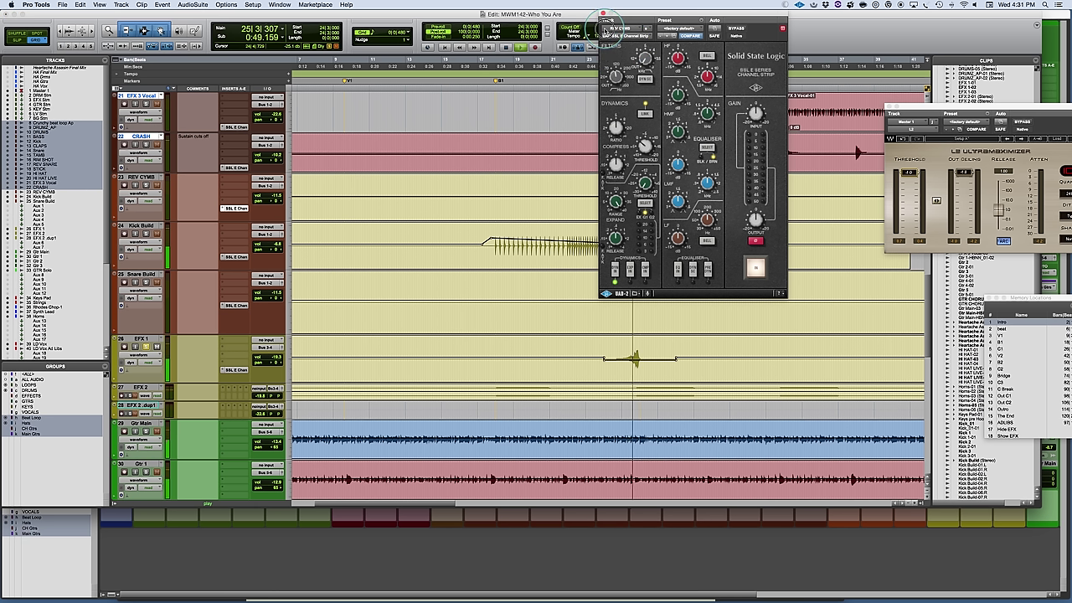
key("space")
left_click(641, 55)
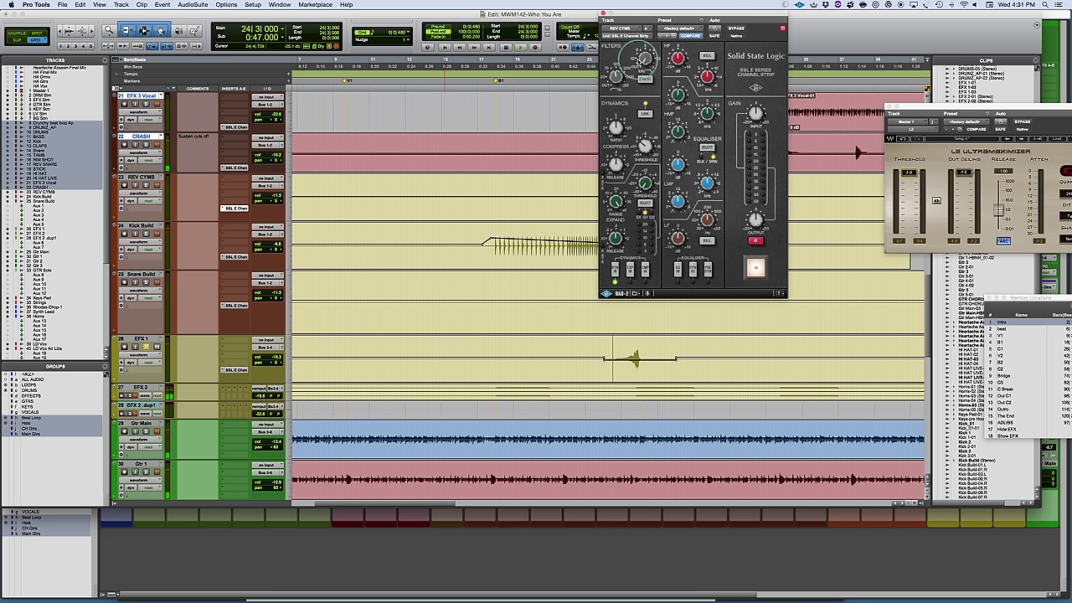
key("space")
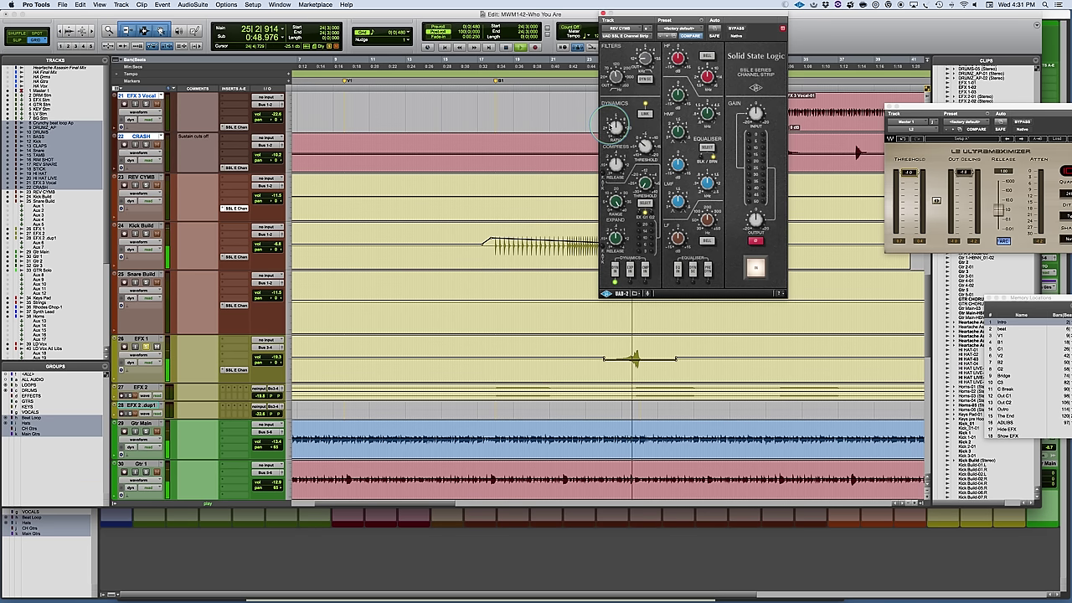
key("space")
key("super+bracketleft")
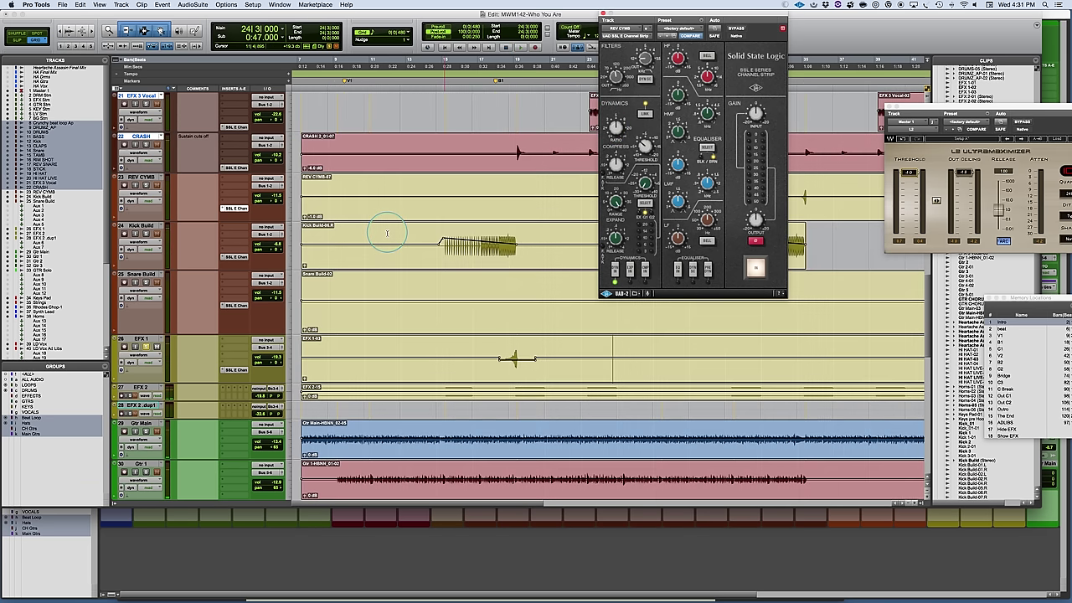
- Play the second EFX 1 effect from bar 80, comparing the open REV CYMB channel strip bypassed and active
left_click(654, 355)
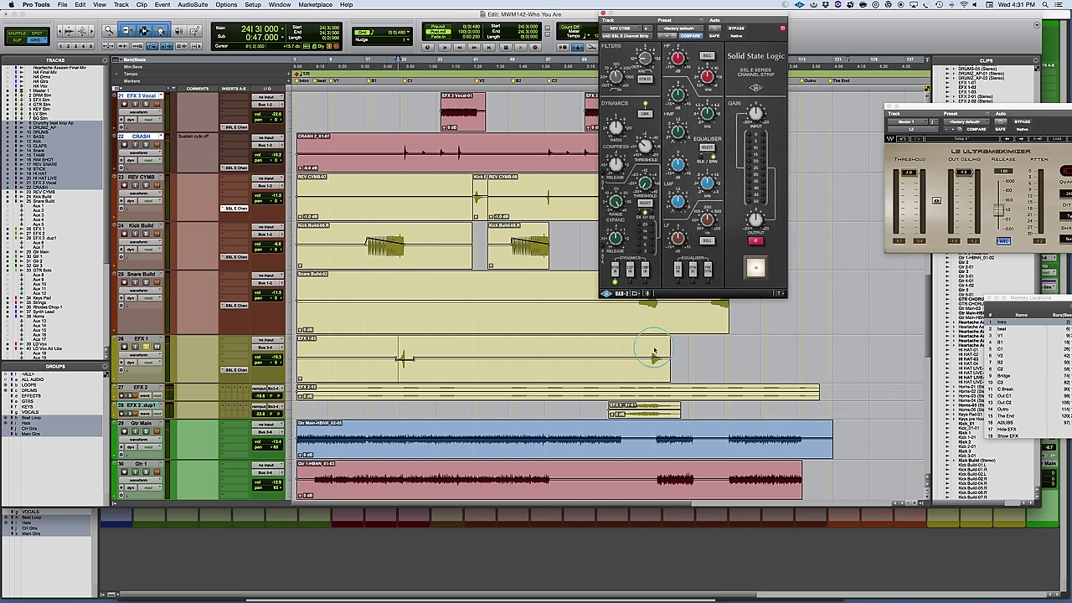
left_click(651, 347)
key("space")
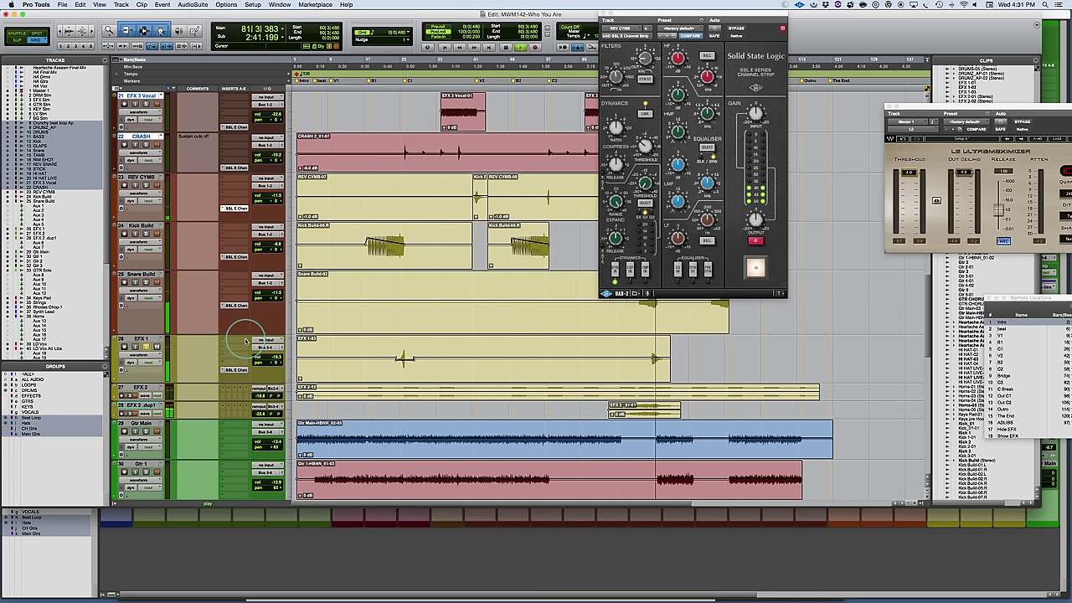
key("space")
left_click(146, 346)
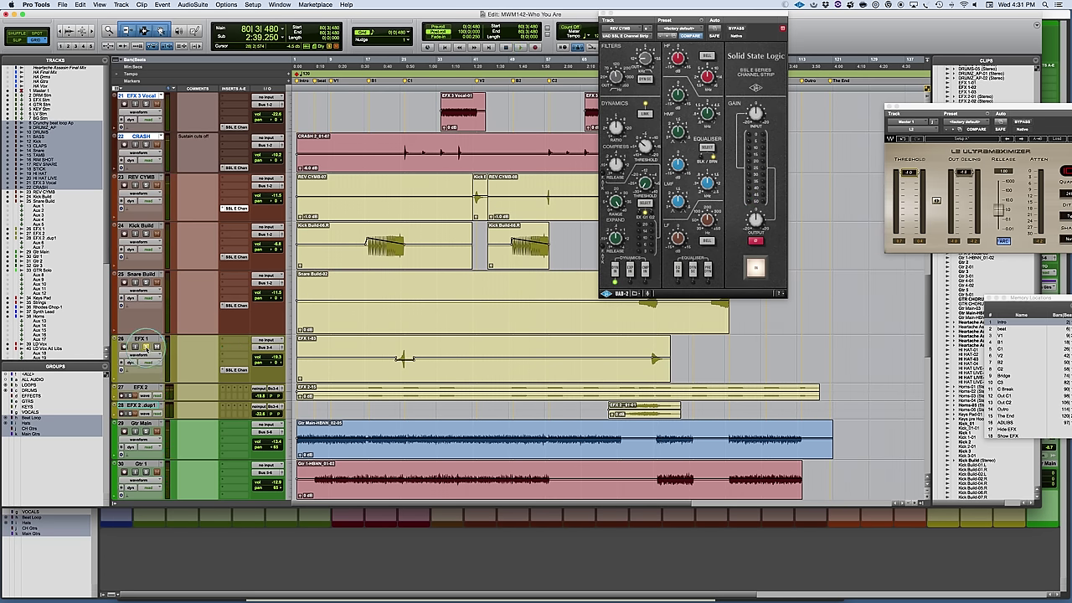
key("space")
left_click(735, 31)
left_click(735, 31)
key("space")
left_click(463, 344)
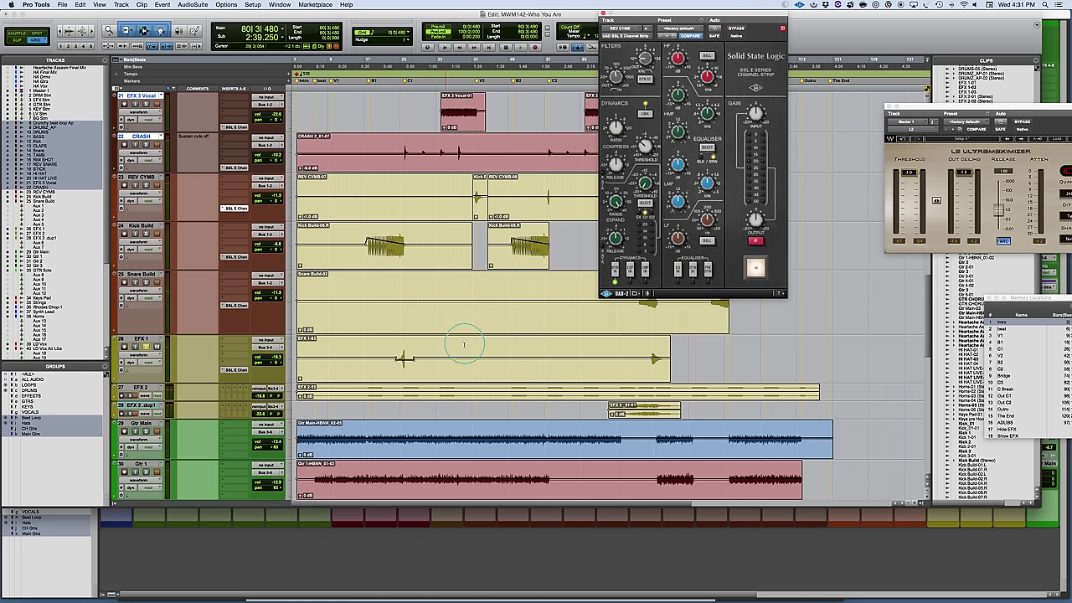
- Enlarge the EFX 2 track, solo it in place of EFX 1, and play from bar 17
left_click(262, 409)
left_click_drag(134, 400, 134, 438)
left_click(369, 387)
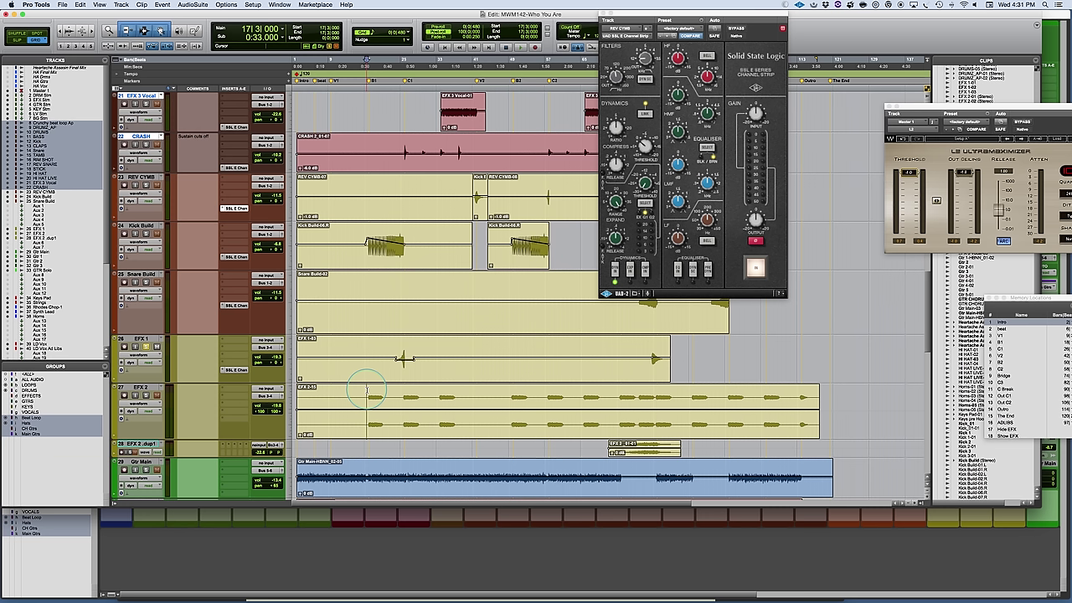
left_click(234, 452)
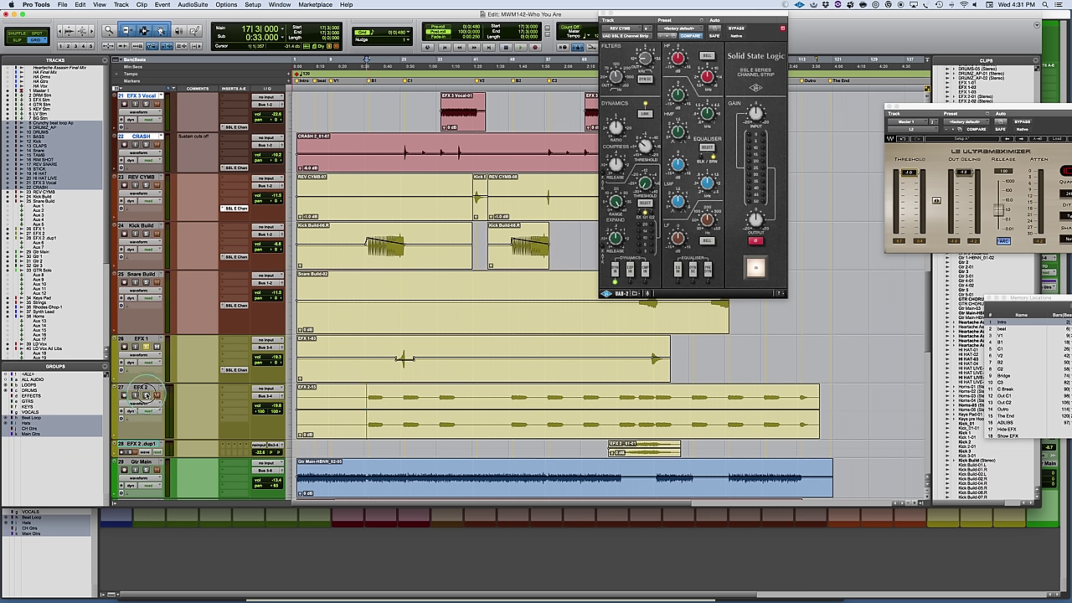
left_click(146, 346)
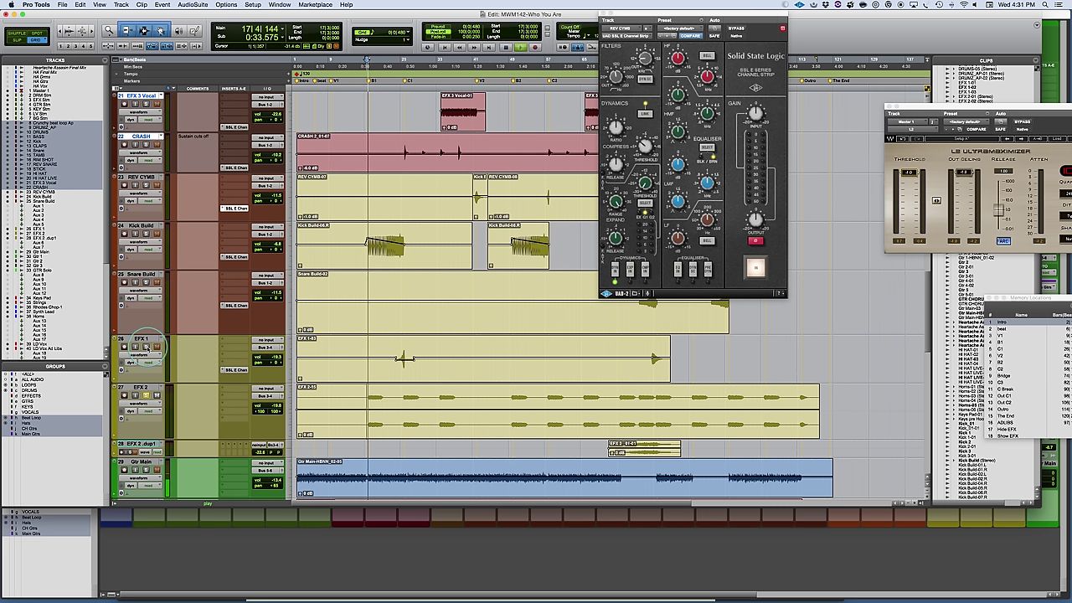
- Insert the stereo UAD SSL E Channel Strip on EFX 2 in the Mix window and reposition the plug-in window
key("super+equal")
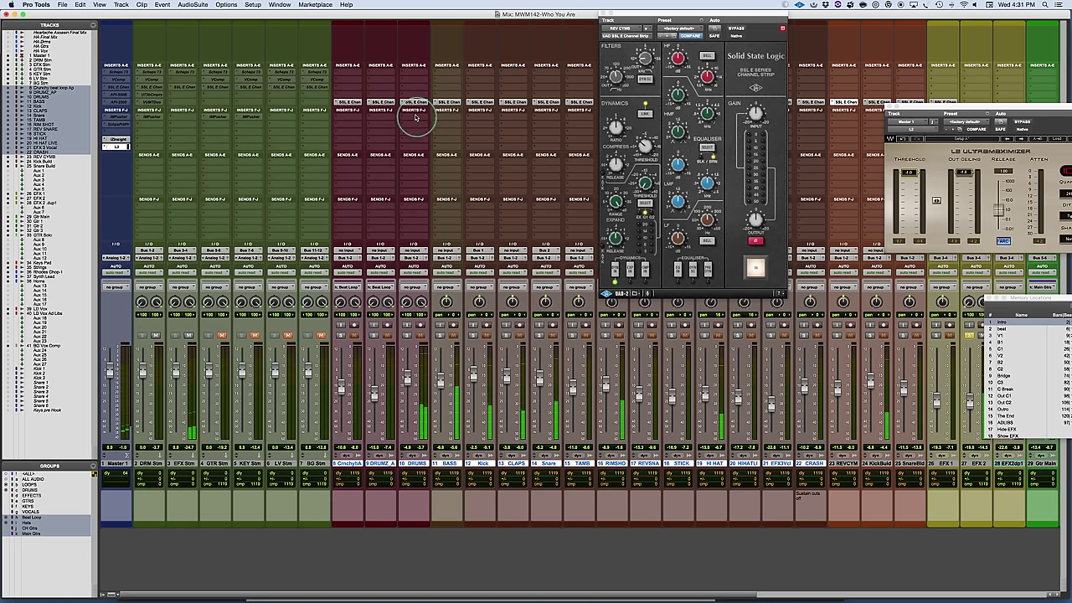
left_click_drag(638, 13, 844, 19)
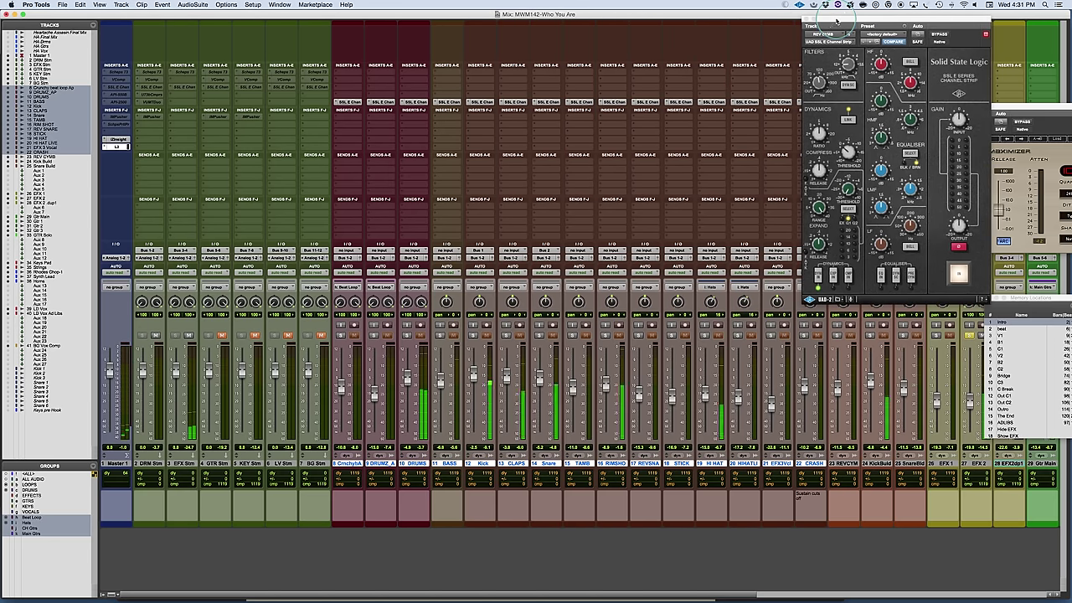
scroll(655, 269, "right", 2)
scroll(655, 268, "right", 10)
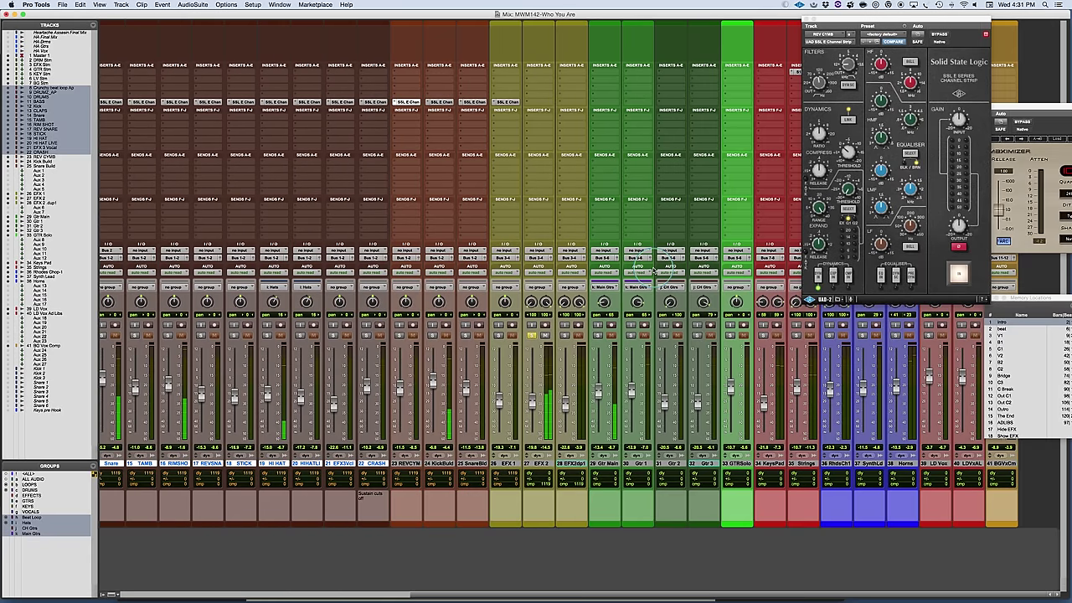
left_click(527, 102)
mouse_move(565, 121)
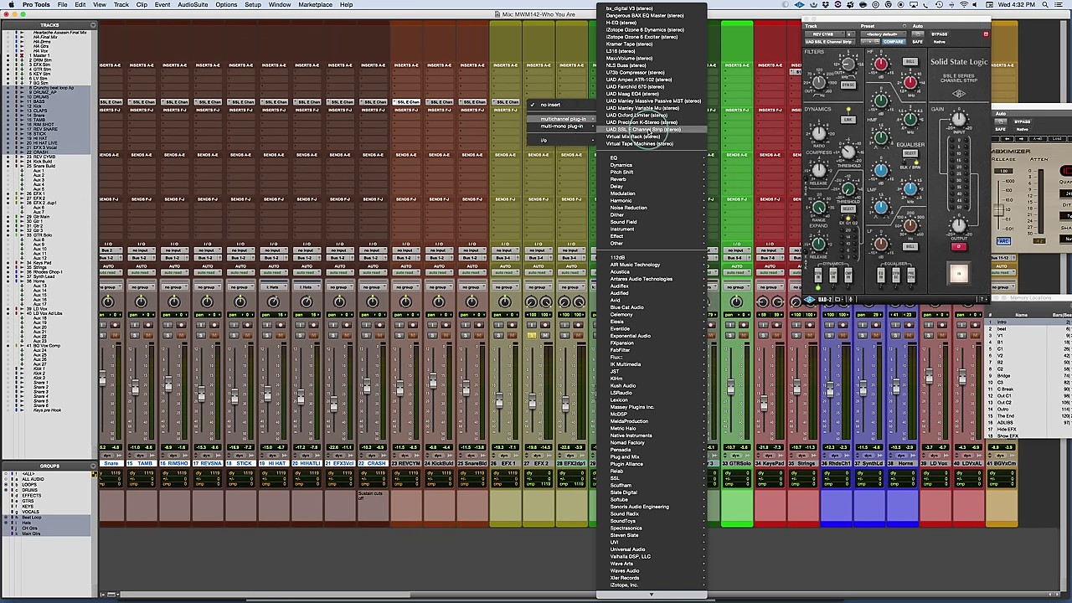
left_click(647, 132)
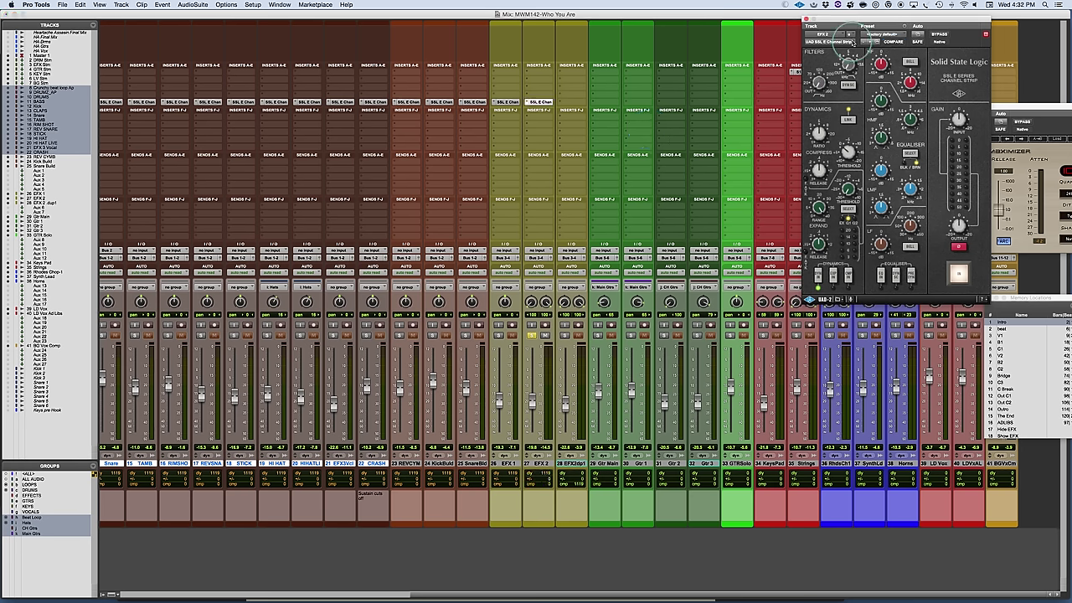
left_click_drag(843, 20, 643, 18)
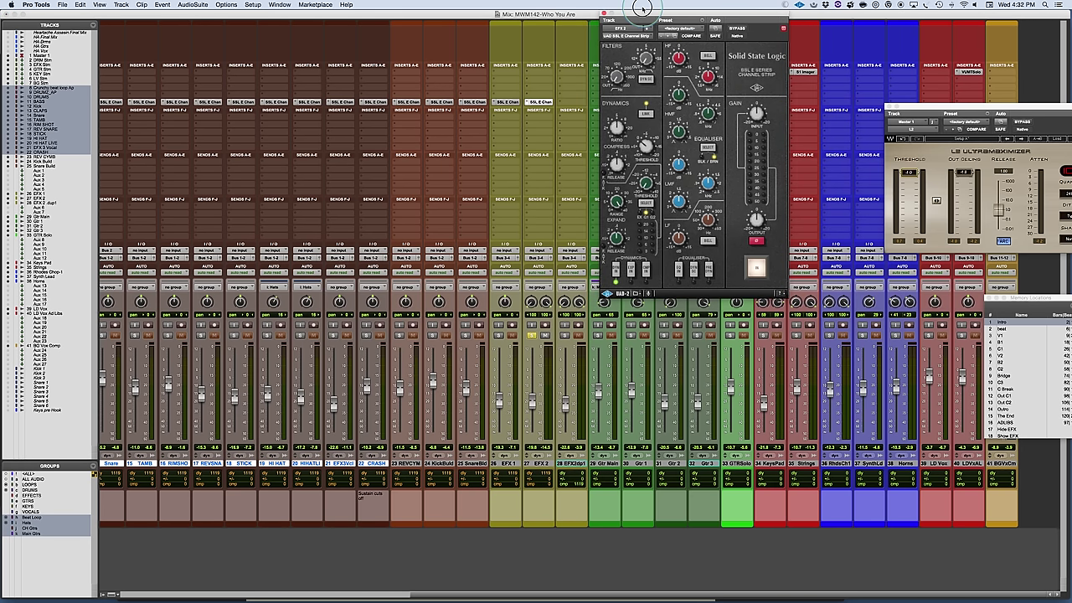
- Examine the favourite and Dynamics multichannel plug-ins available for an empty EFX 2 insert slot
left_click(527, 106)
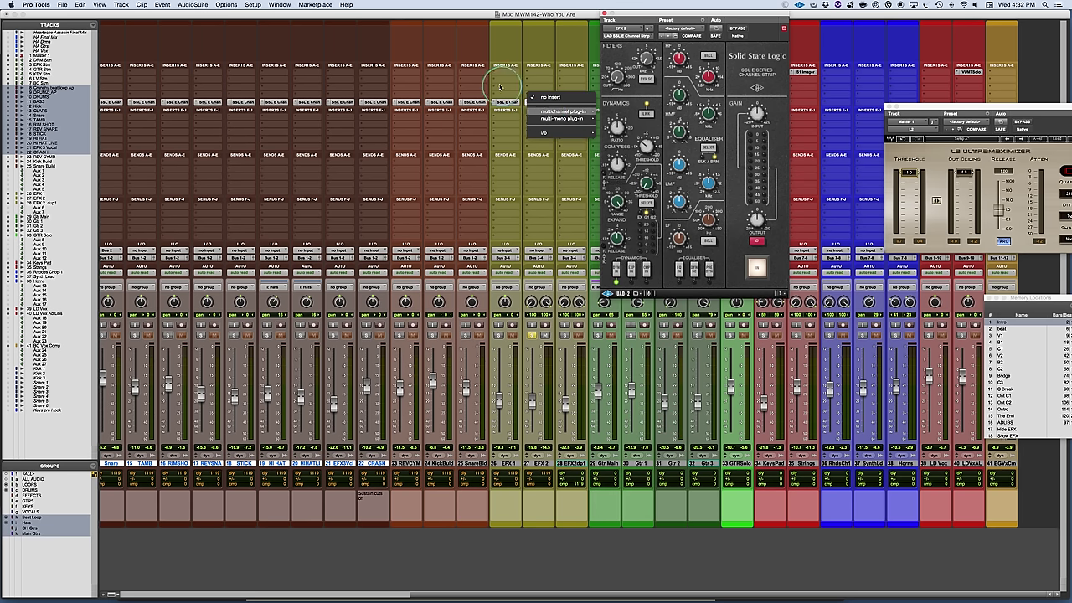
mouse_move(562, 111)
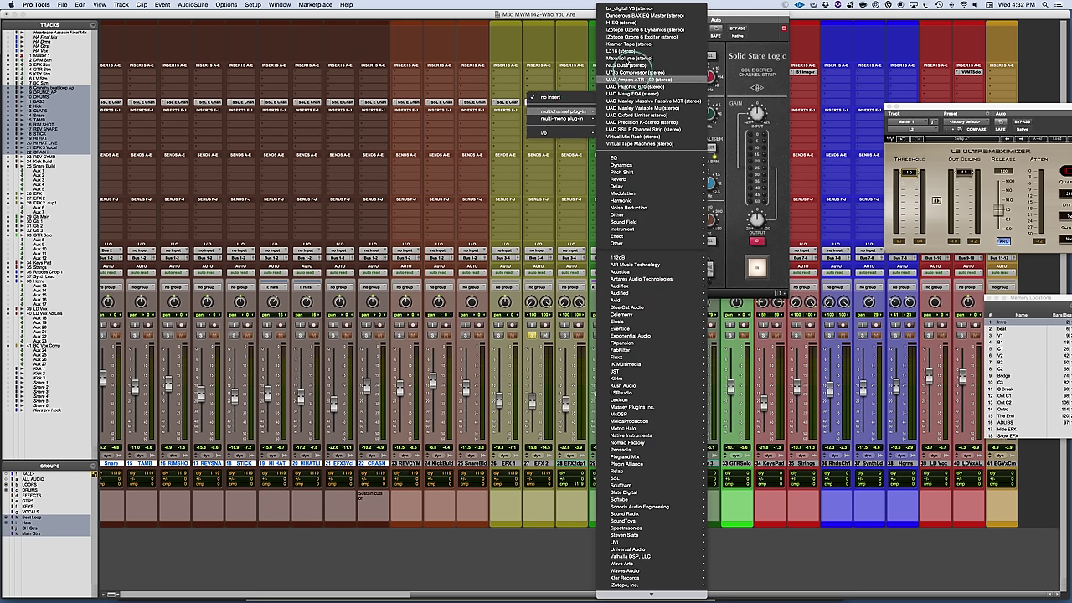
left_click(647, 139)
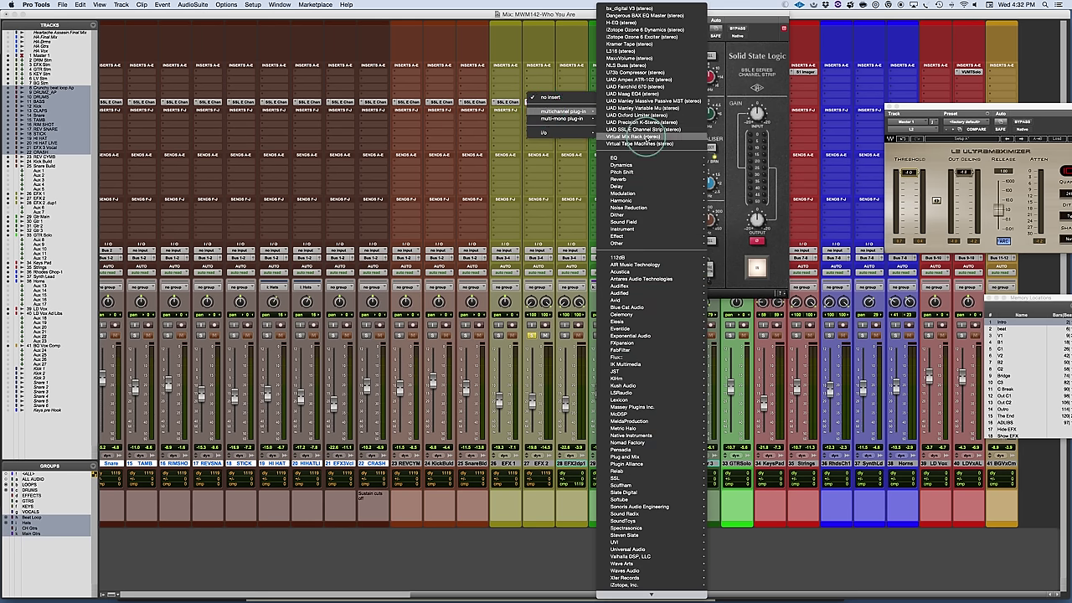
left_click(506, 81)
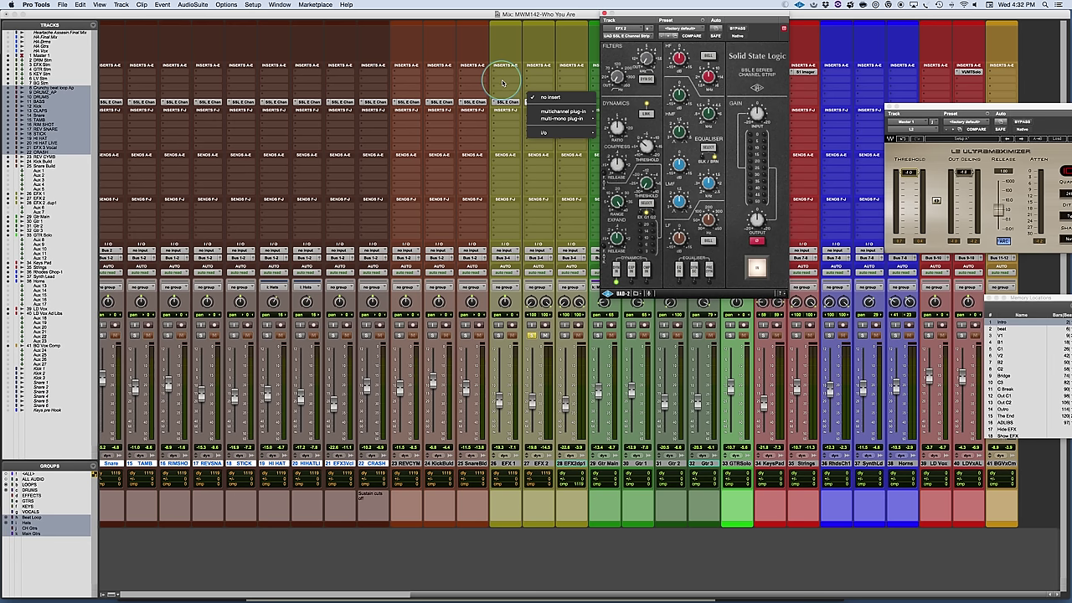
left_click(566, 111)
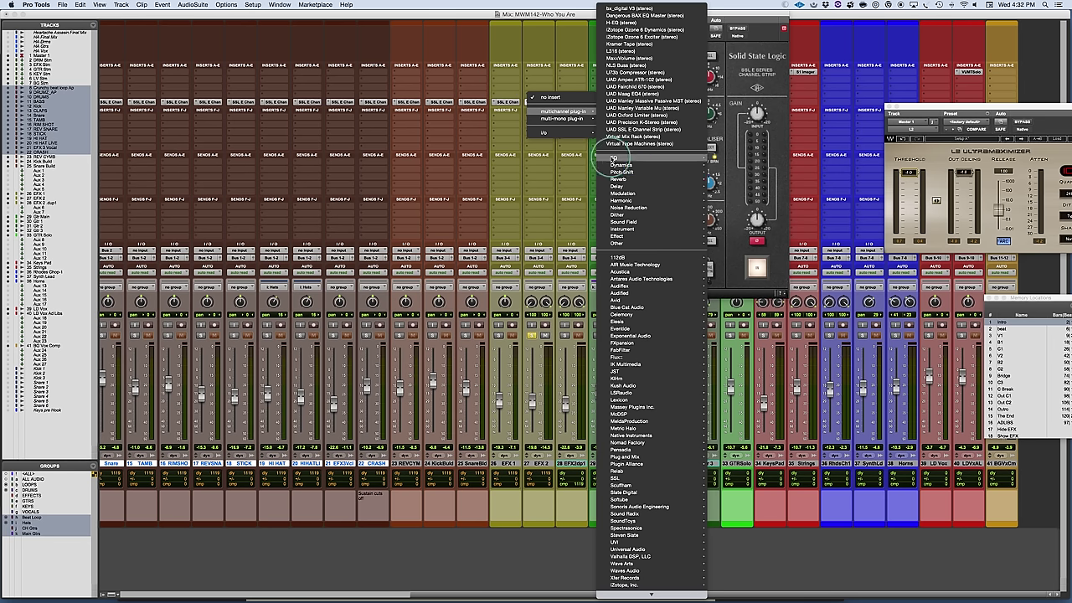
mouse_move(677, 170)
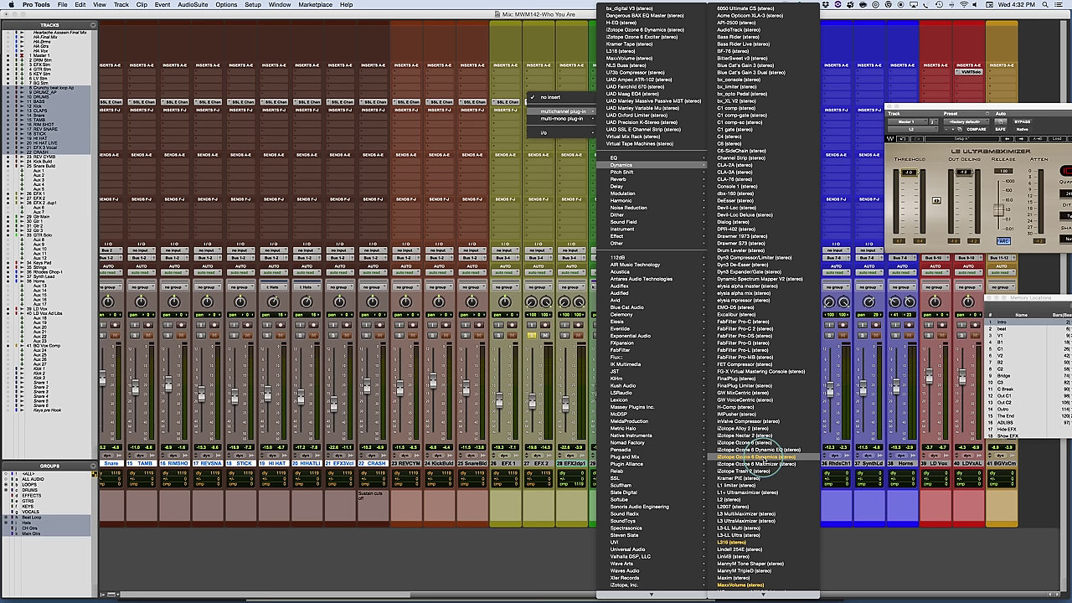
left_click(643, 129)
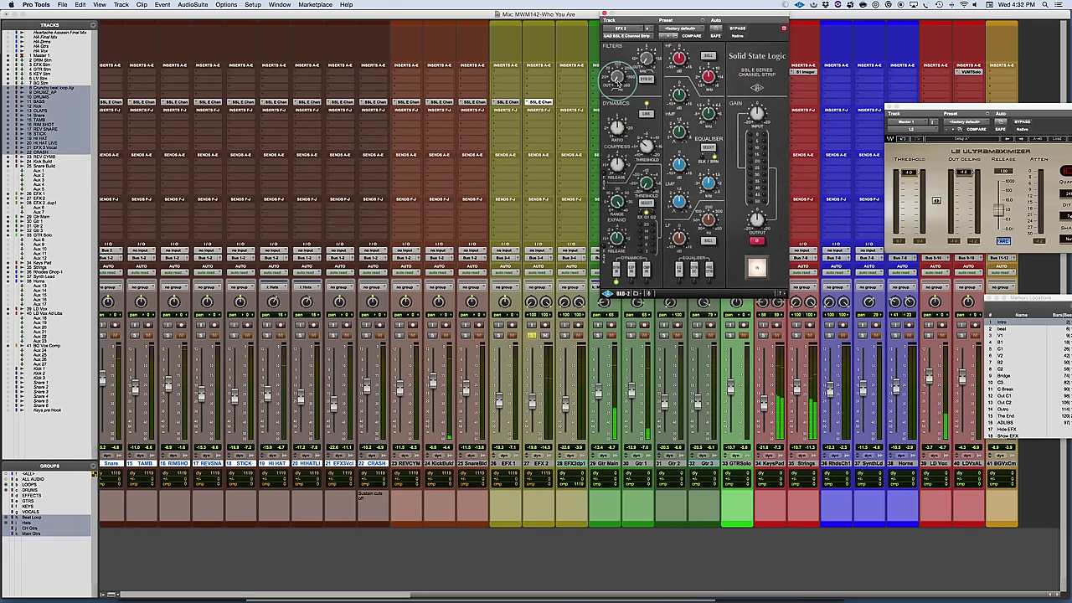
- Adjust the filters of the EFX 2 SSL E Channel Strip, compare it with bypass, and return to the Edit window
mouse_move(616, 80)
left_mouse_down()
mouse_move(617, 55)
mouse_move(617, 78)
left_mouse_up()
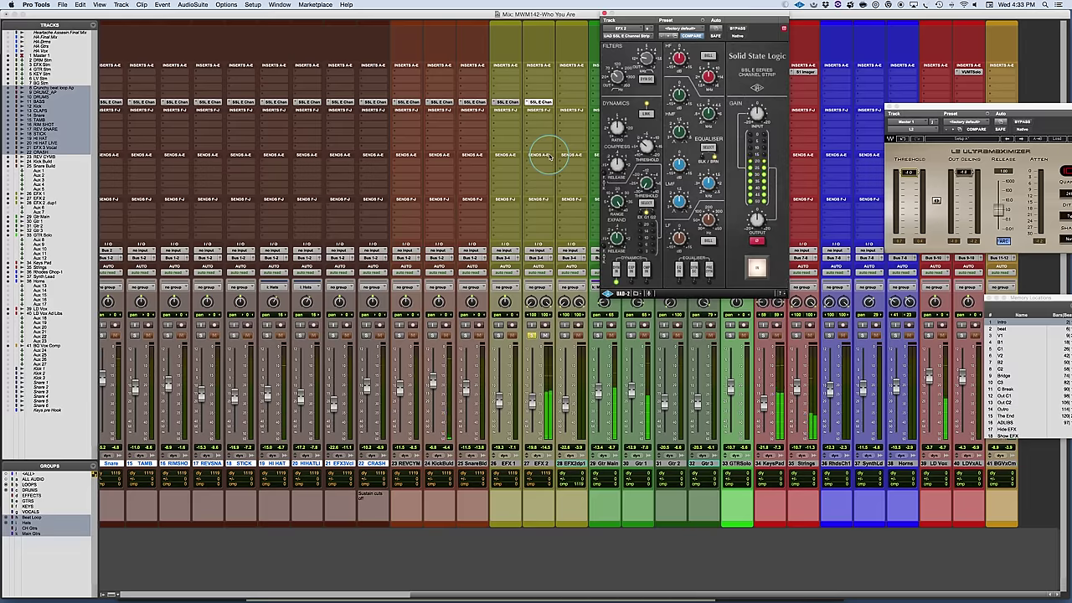
left_click(737, 29)
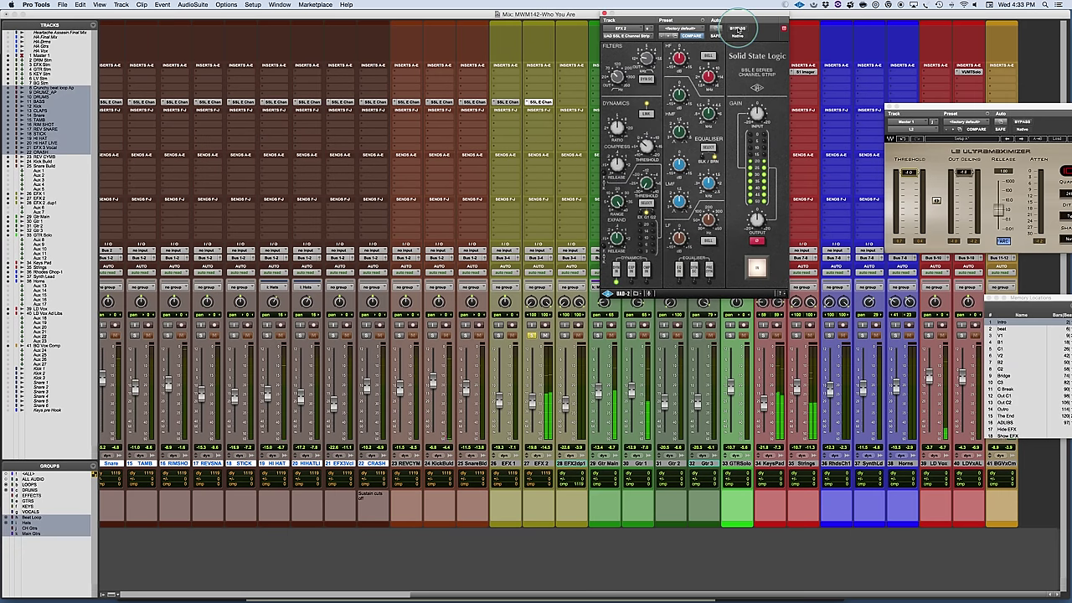
key("super+equal")
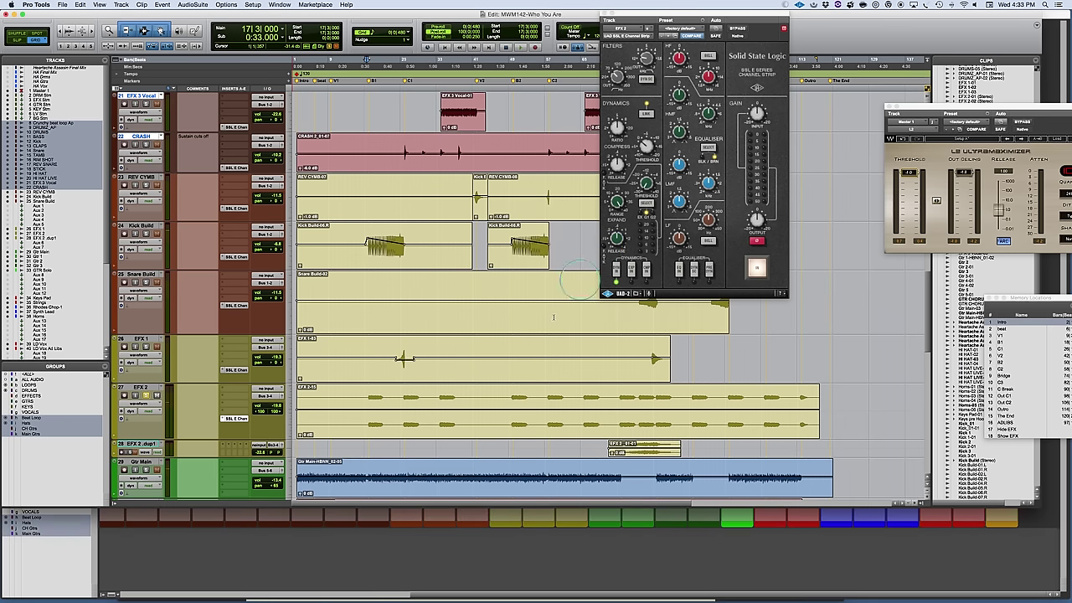
- Play from the EFX 2.dup1 clip at bar 71, solo that track, and insert an SSL E Channel Strip on it
left_click(340, 448)
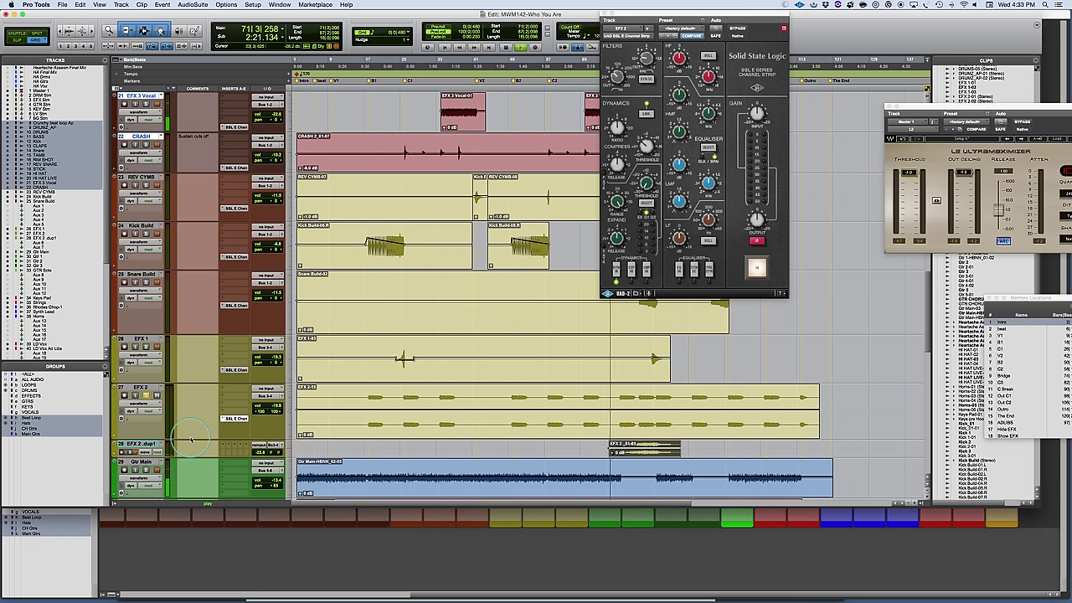
key("super+equal")
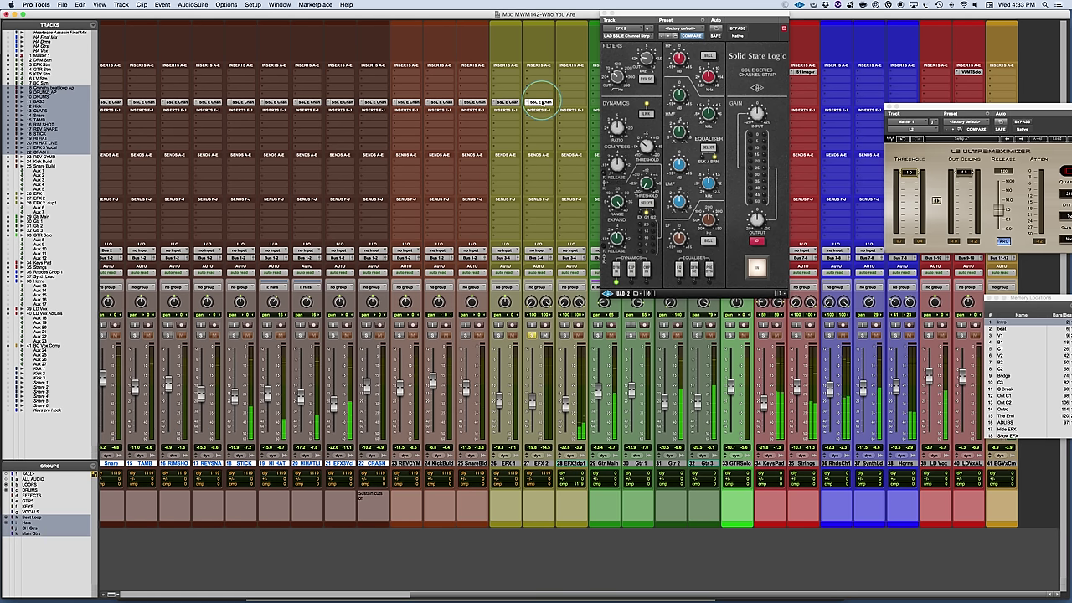
left_click(572, 102)
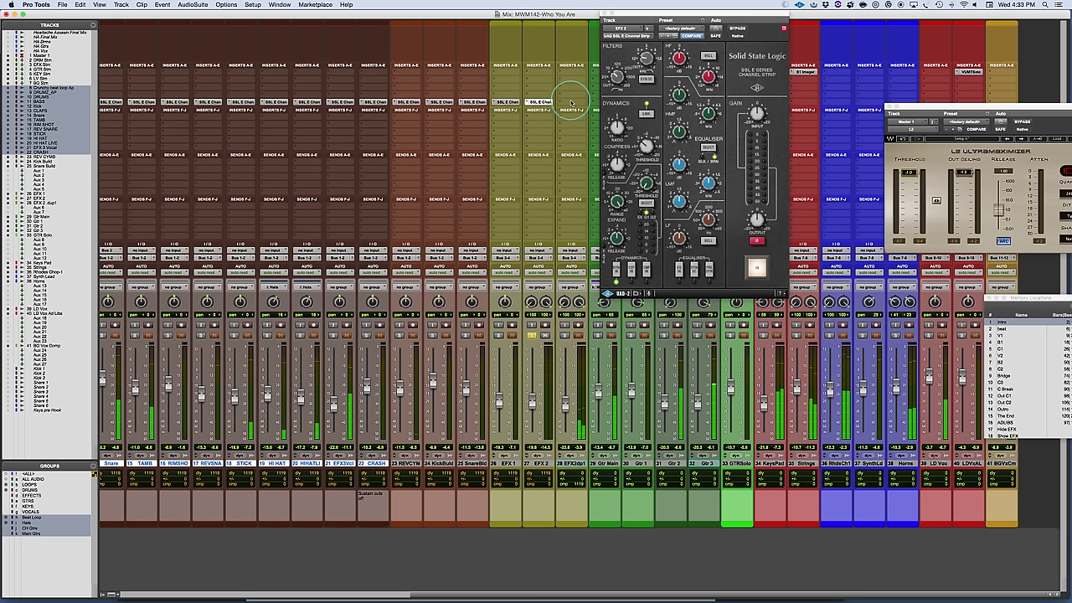
left_click(566, 335)
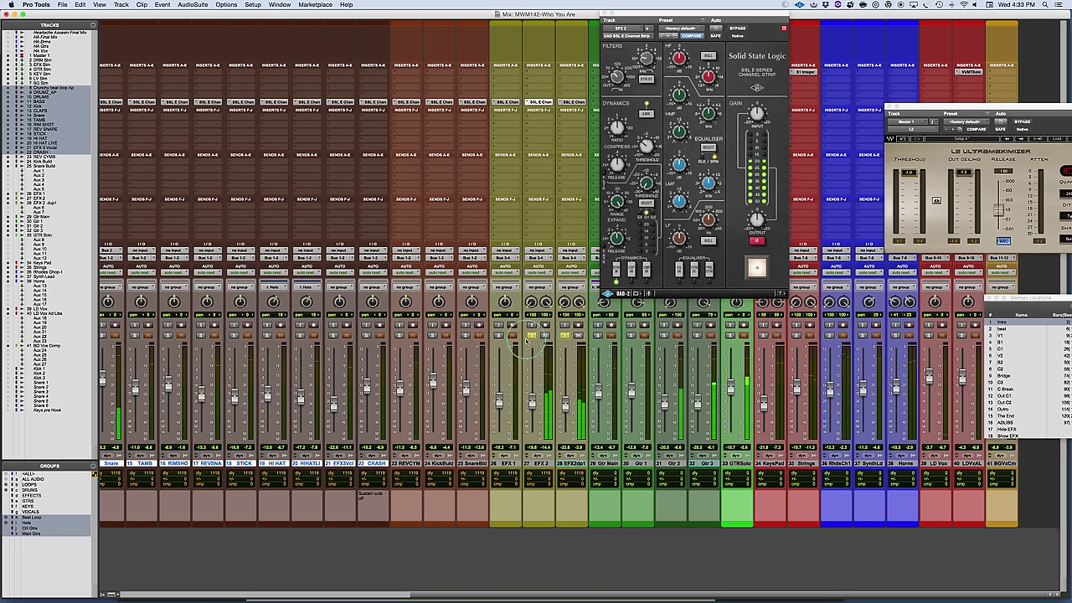
left_click(572, 102)
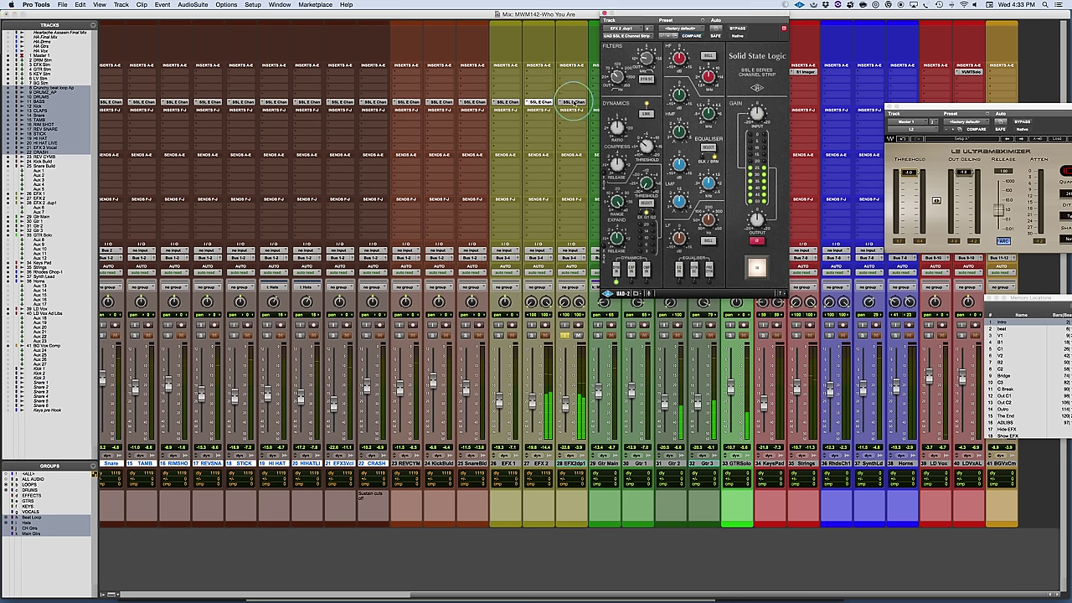
- Adjust the filters of the EFX 2.dup1 SSL E Channel Strip on the soloed track, comparing against bypass
left_click(736, 31)
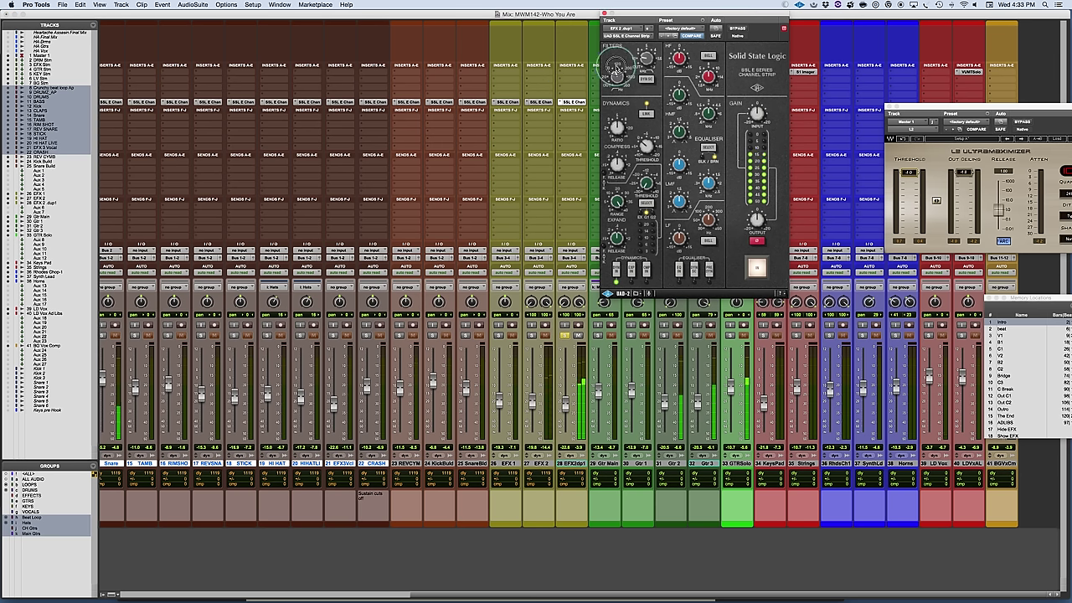
left_click_drag(617, 64, 617, 62)
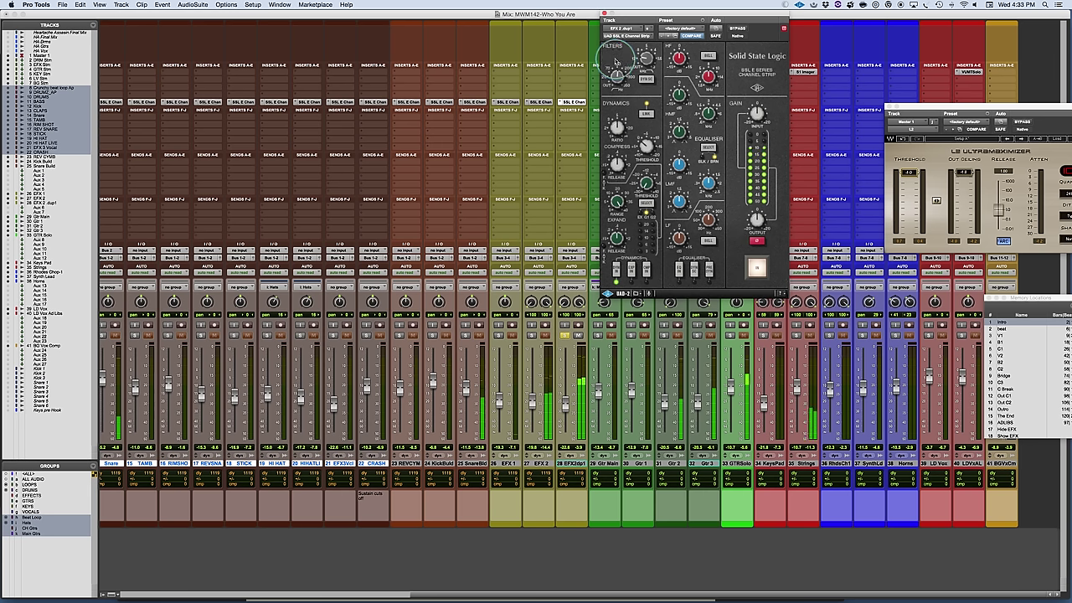
left_click(737, 29)
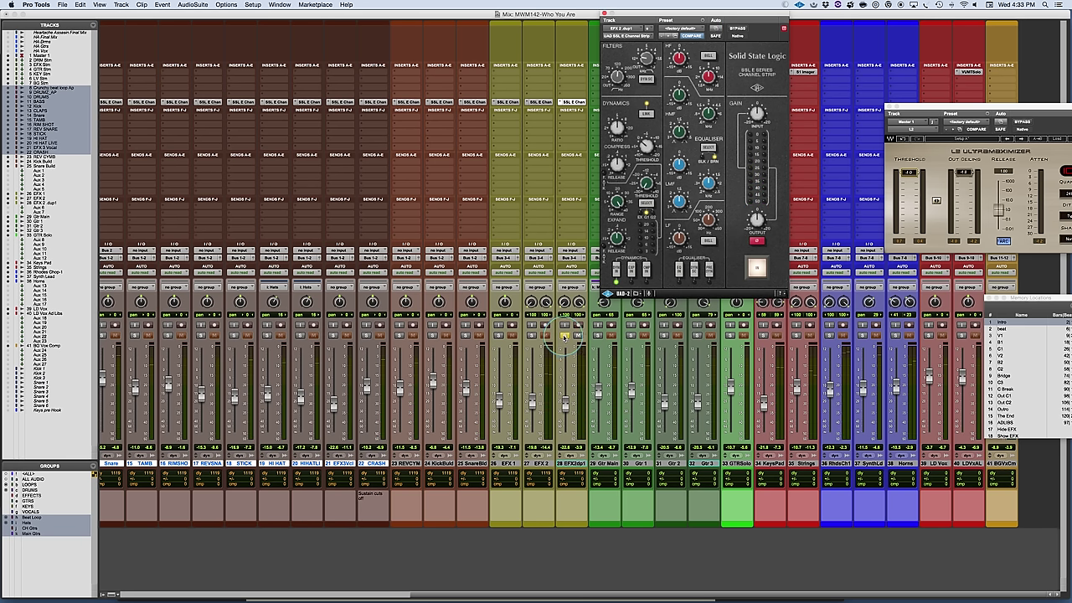
left_click(644, 58)
left_click(642, 330)
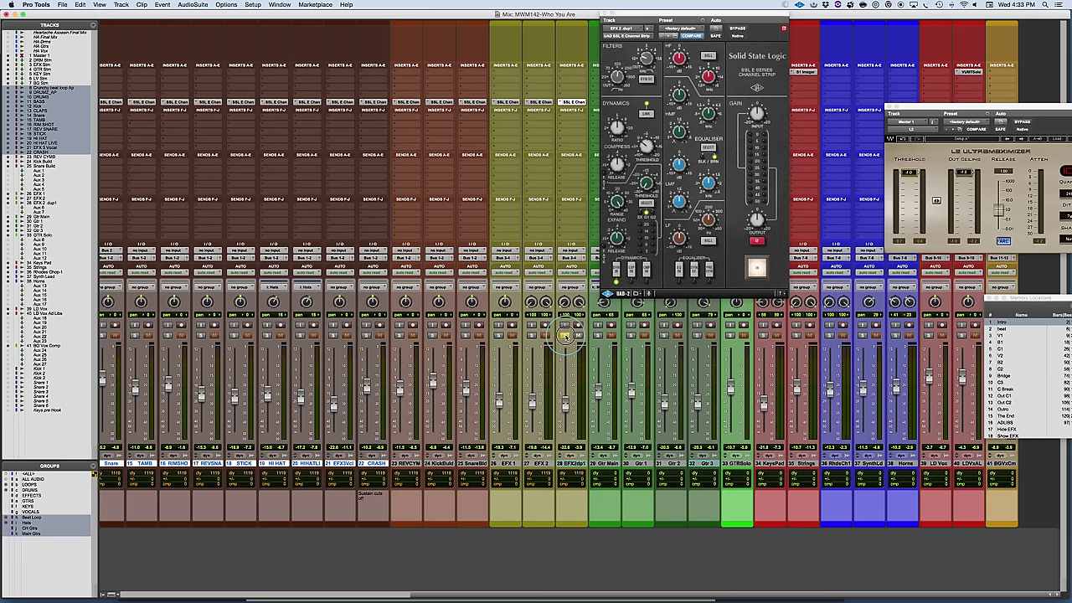
- Unsolo EFX 2.dup1 and audition it in the full mix from the Edit window, comparing its channel strip with bypass
left_click(565, 335)
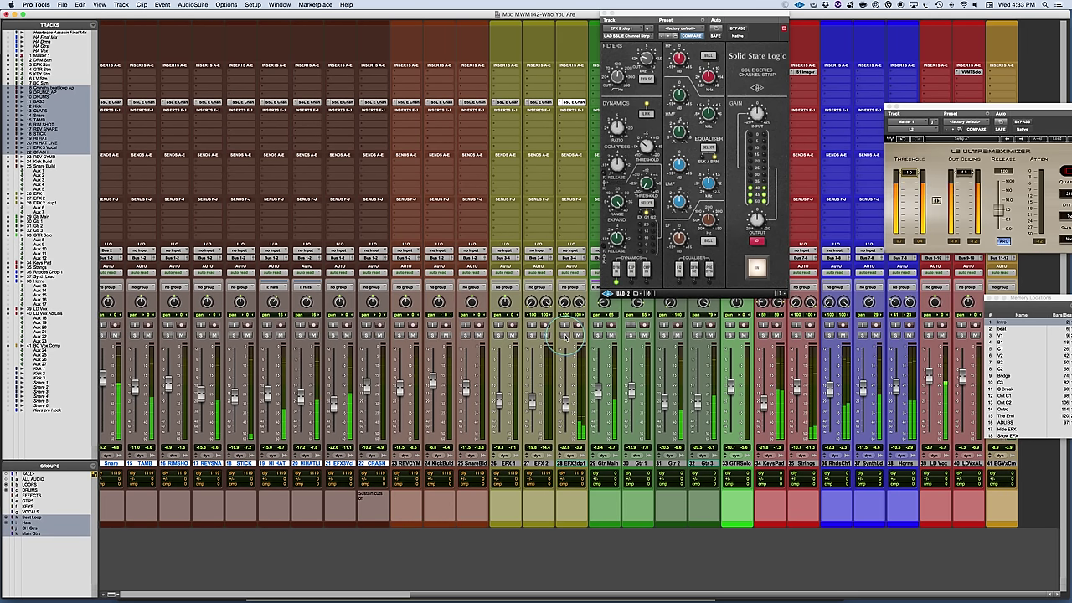
key("super+equal")
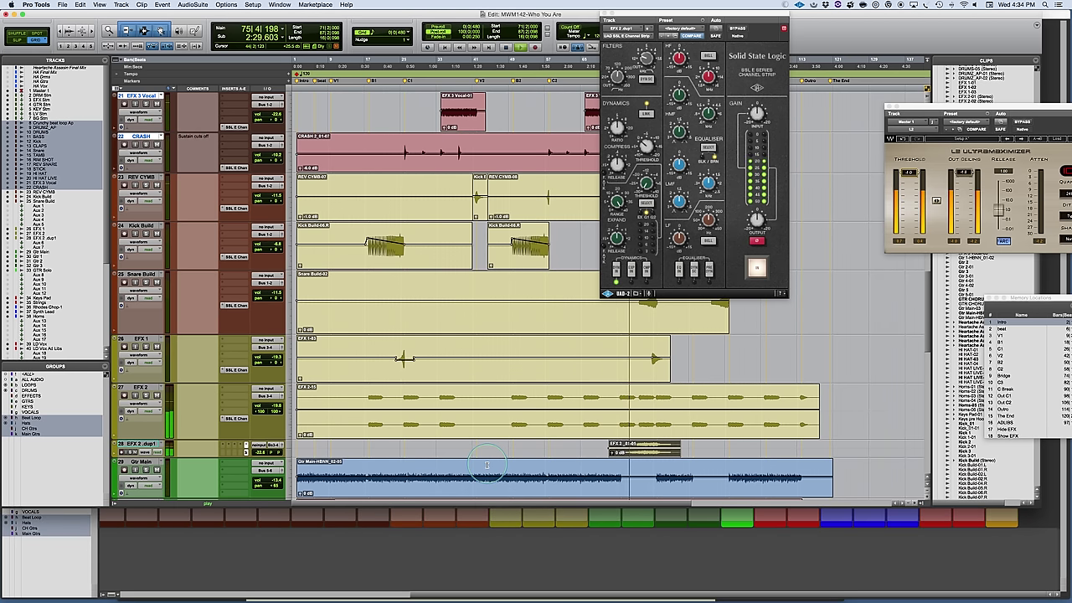
left_click(739, 30)
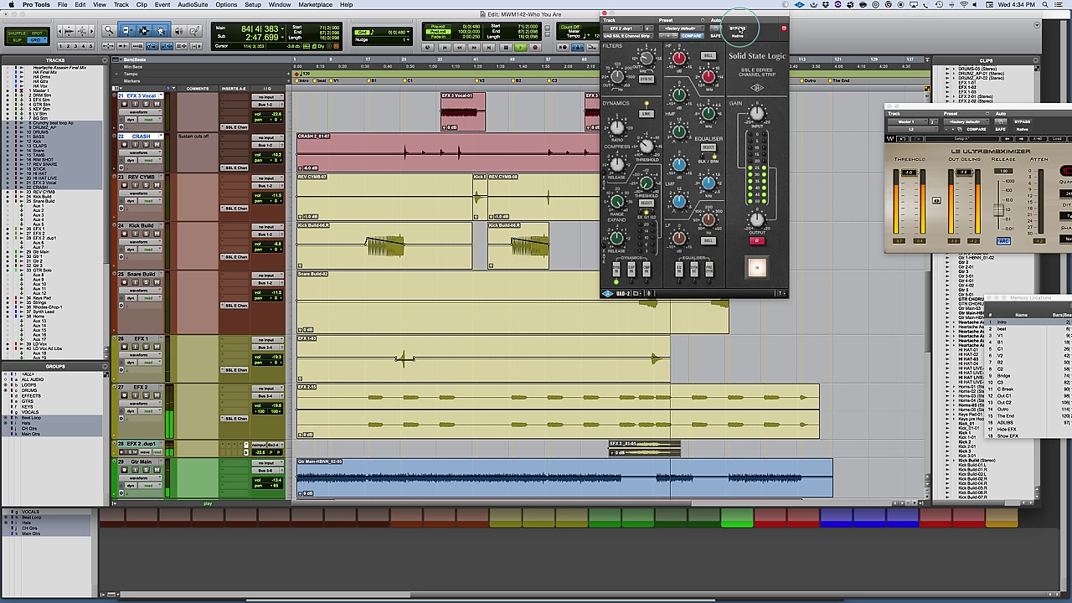
- Set playback to the start of the Gtr Main clip and insert a UAD SSL E Channel Strip on Gtr Main in the Mix window
key("space")
scroll(534, 410, "down", 5)
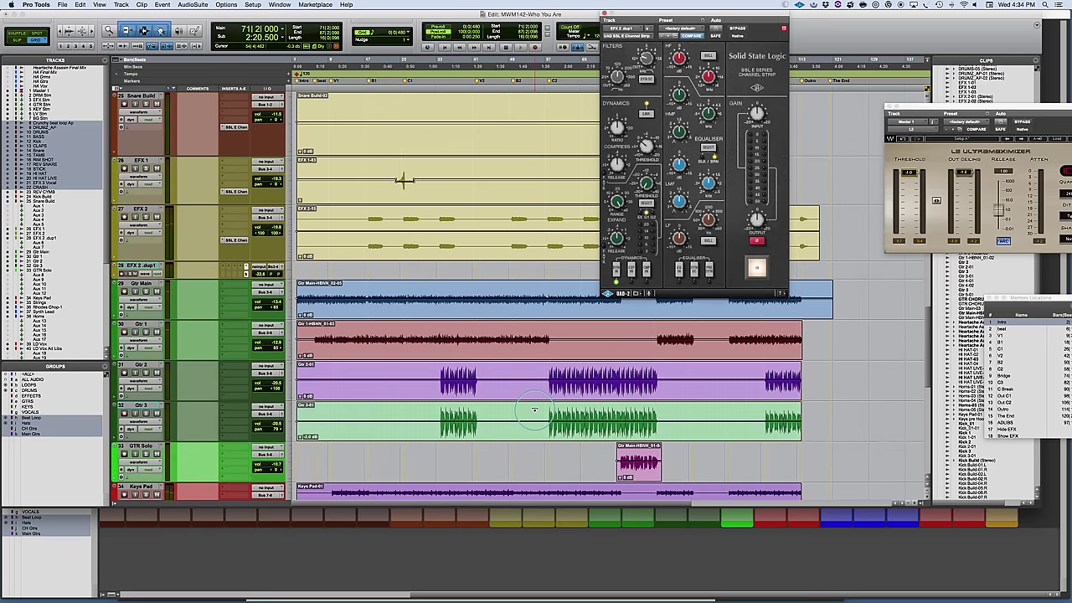
left_click(369, 312)
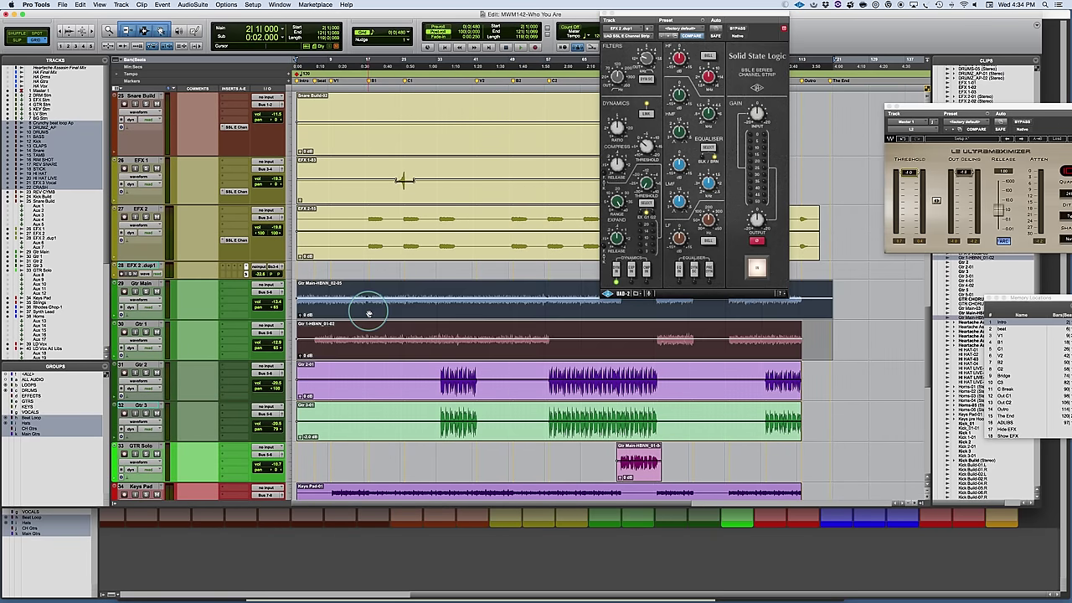
key("super+equal")
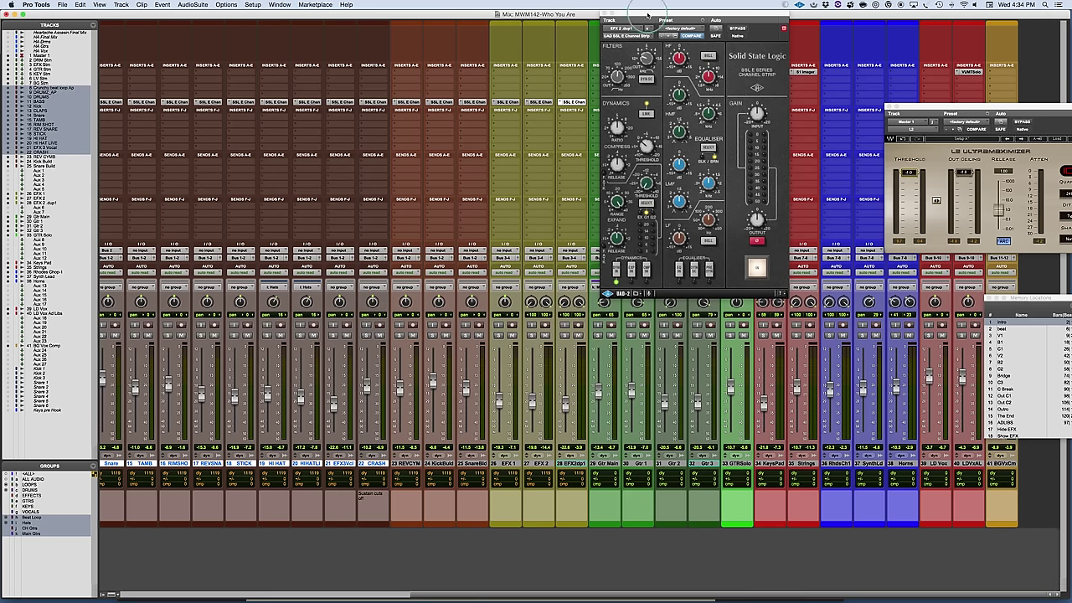
left_click_drag(647, 15, 244, 15)
left_click(593, 107)
mouse_move(615, 119)
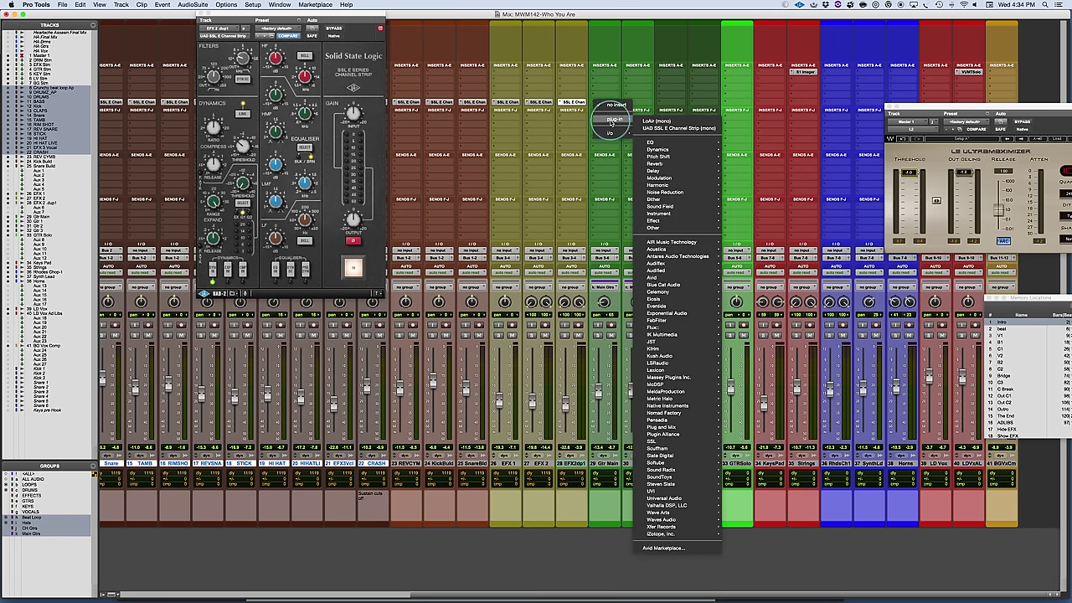
left_click(694, 128)
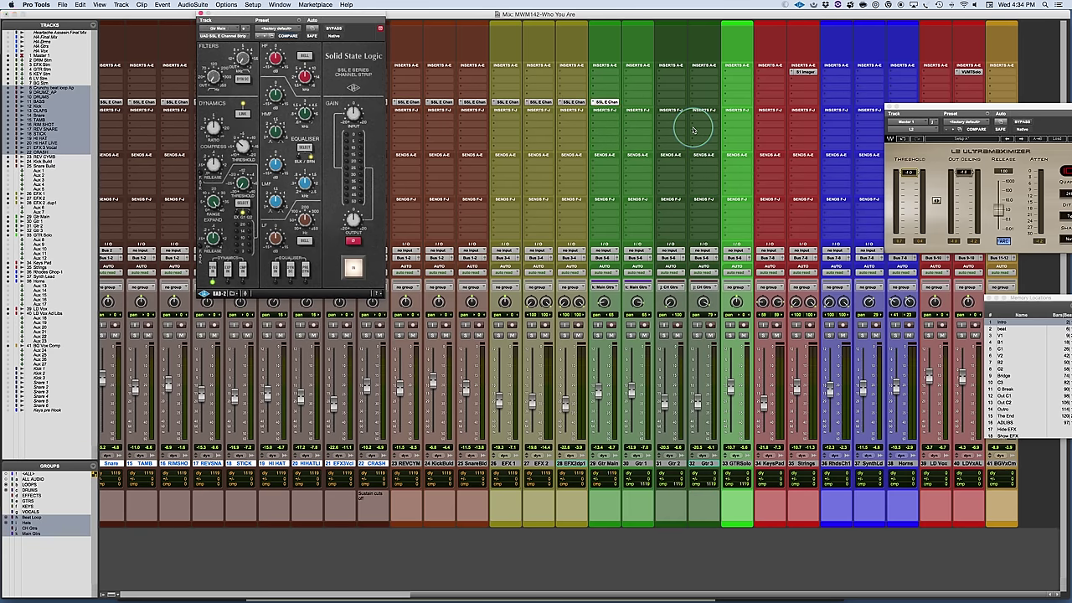
left_click_drag(296, 12, 405, 130)
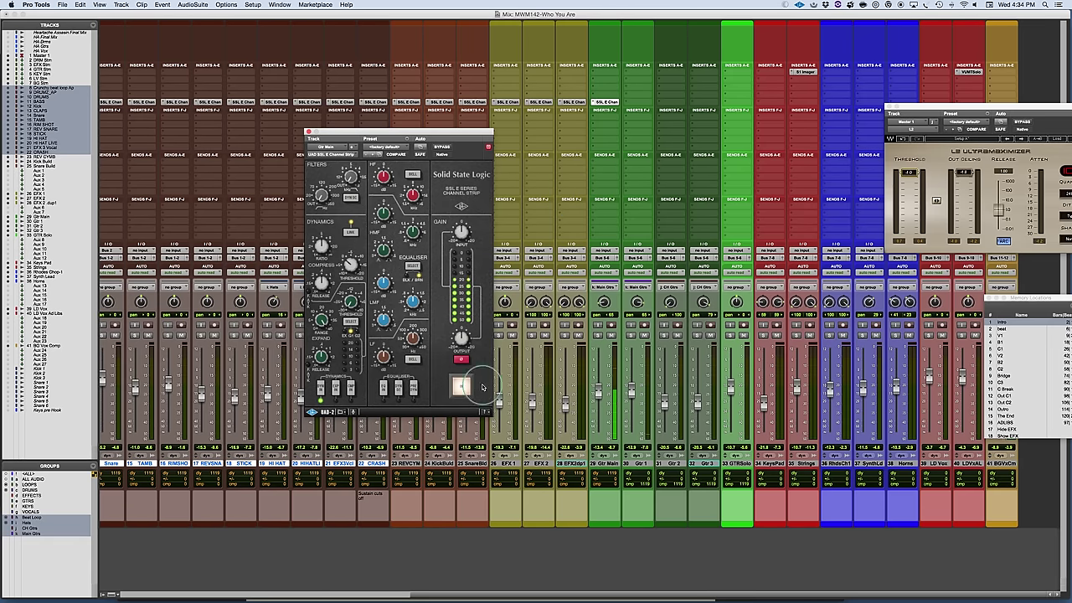
- Audition Gtr Main in the mix, then solo the Main Gtrs group containing Gtr Main and Gtr 1
scroll(396, 477, "left", 10)
left_click(222, 336)
scroll(624, 345, "right", 10)
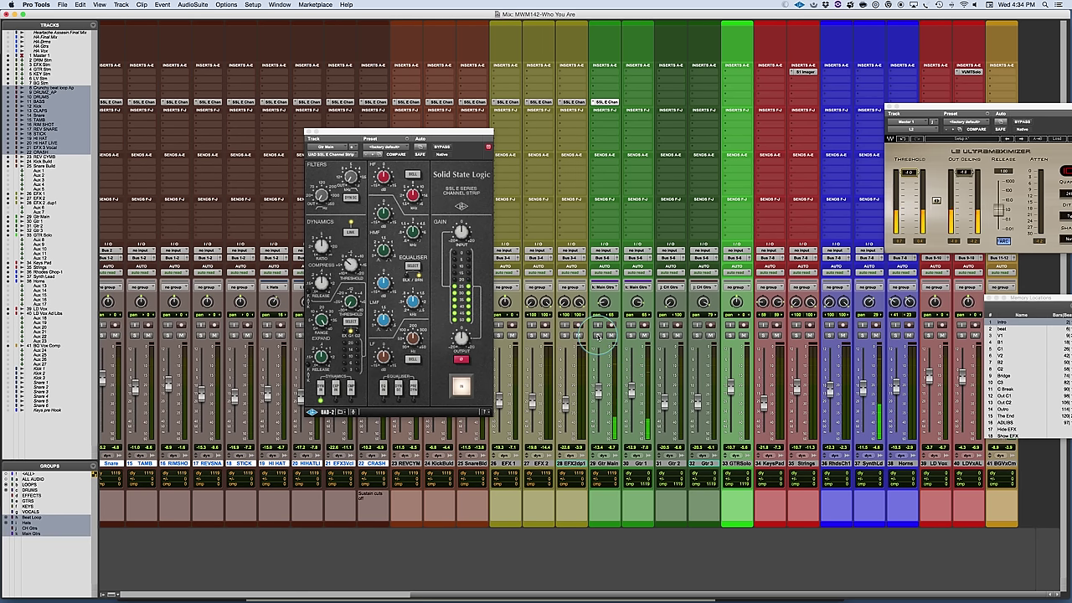
left_click(598, 335)
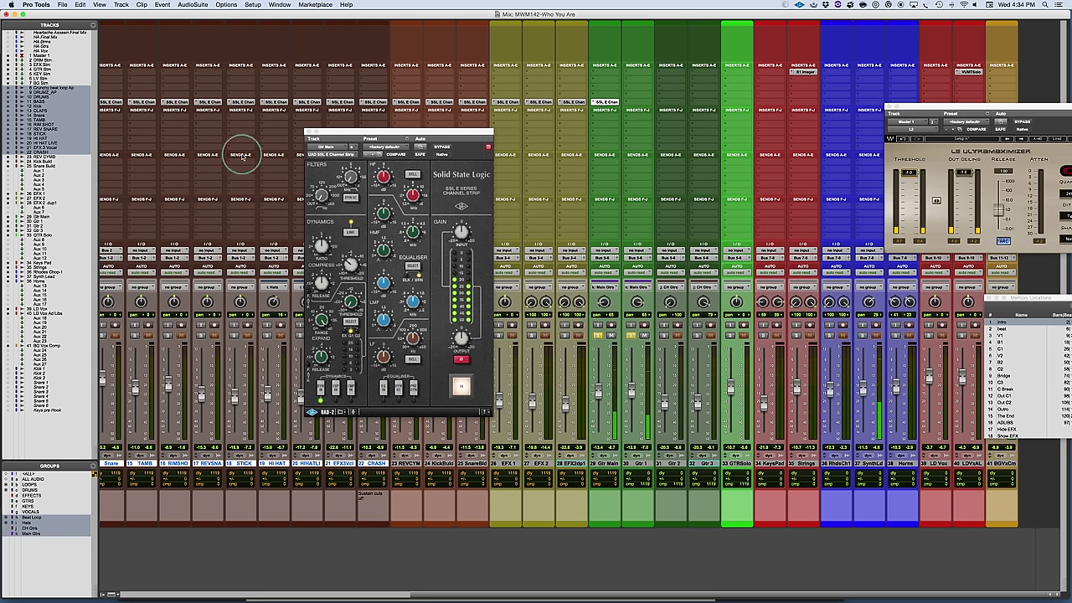
- Adjust the filters of the Gtr Main SSL E Channel Strip and lower the L2 Ultramaximizer threshold on Master 1
left_click(319, 198)
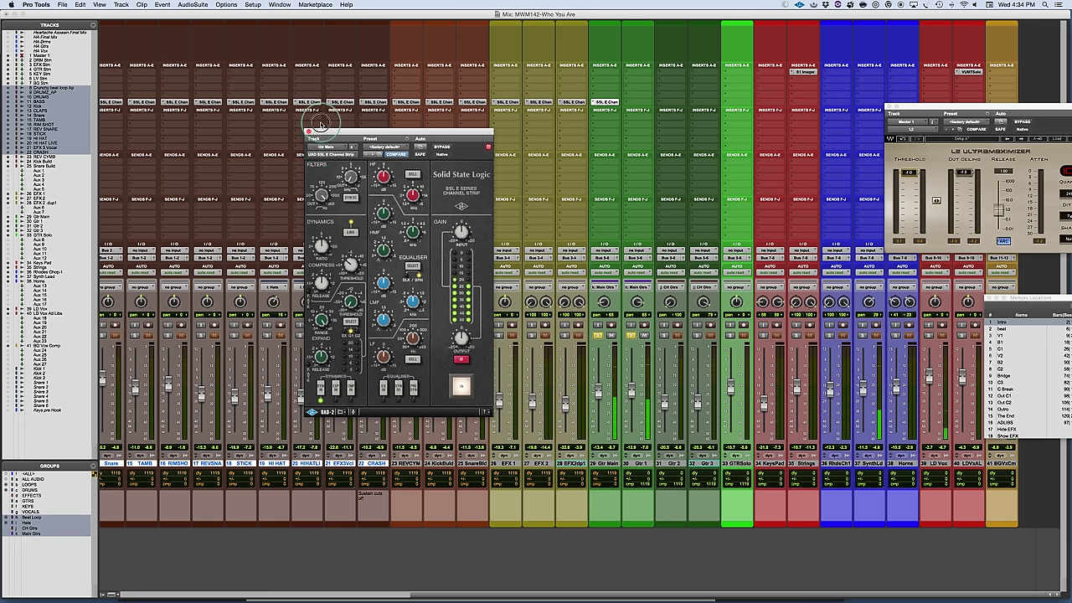
left_click(317, 193, "alt")
left_click_drag(309, 180, 310, 159)
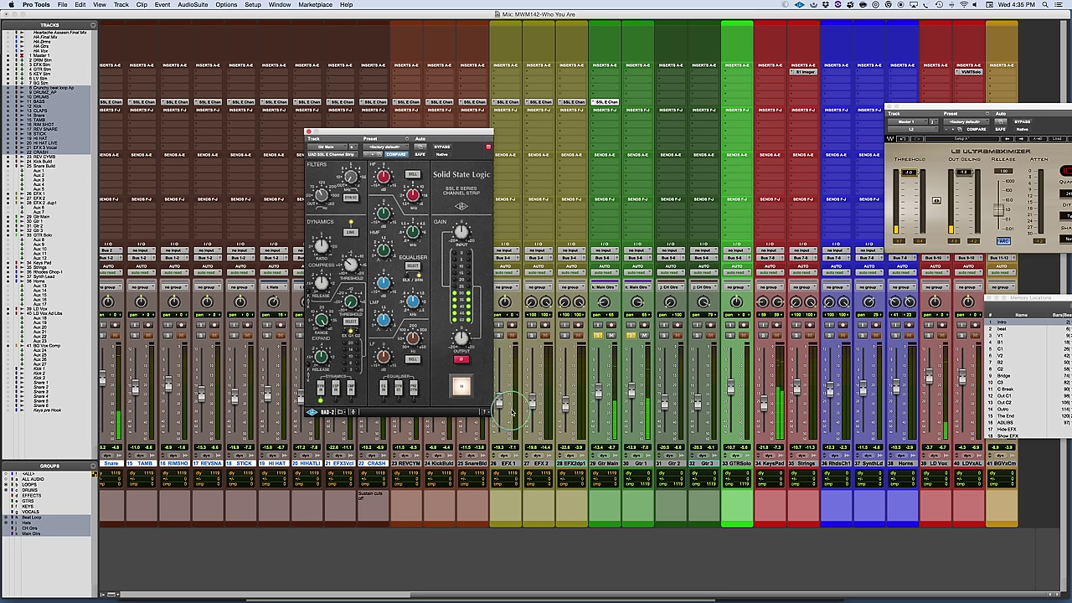
left_click_drag(910, 172, 909, 189)
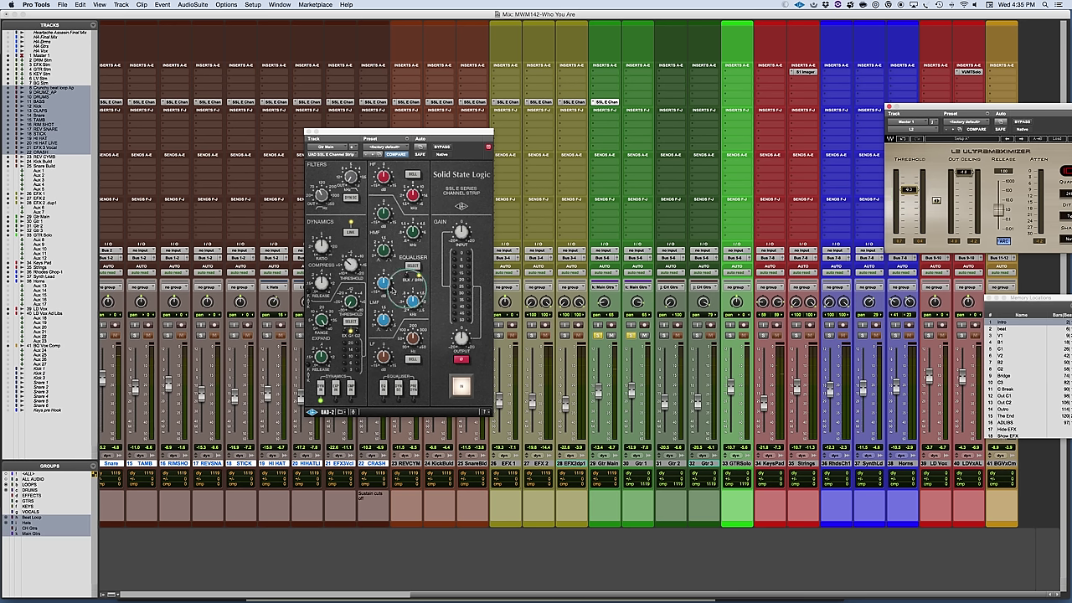
left_click(318, 185)
left_click_drag(319, 181, 317, 192)
- Copy the Gtr Main SSL E Channel Strip to Gtr 1 and open the copy beside the original
left_click(606, 101)
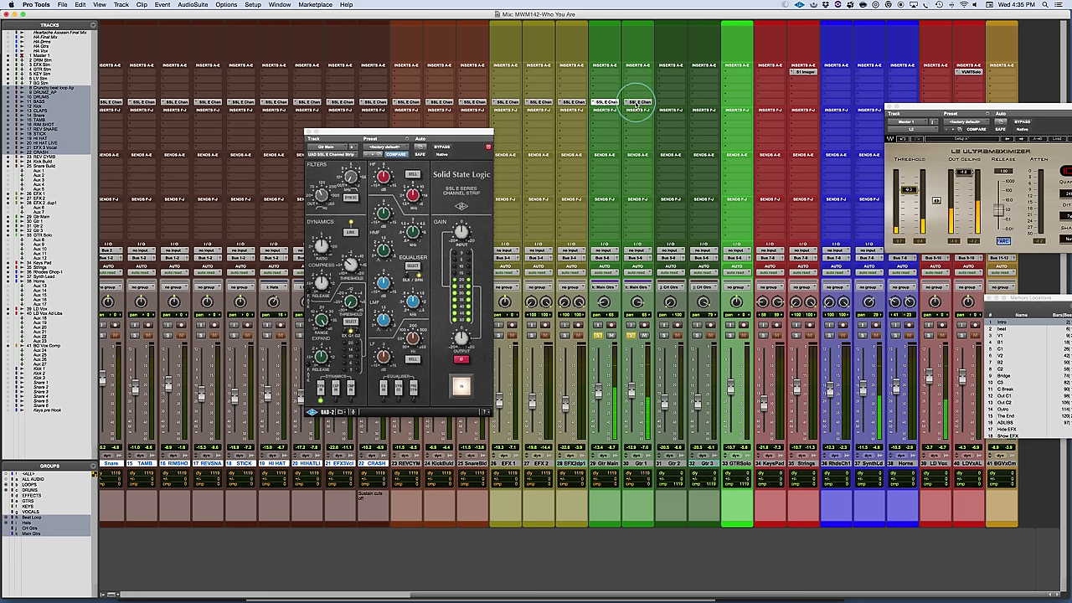
left_click(636, 102)
left_click_drag(178, 18, 863, 151)
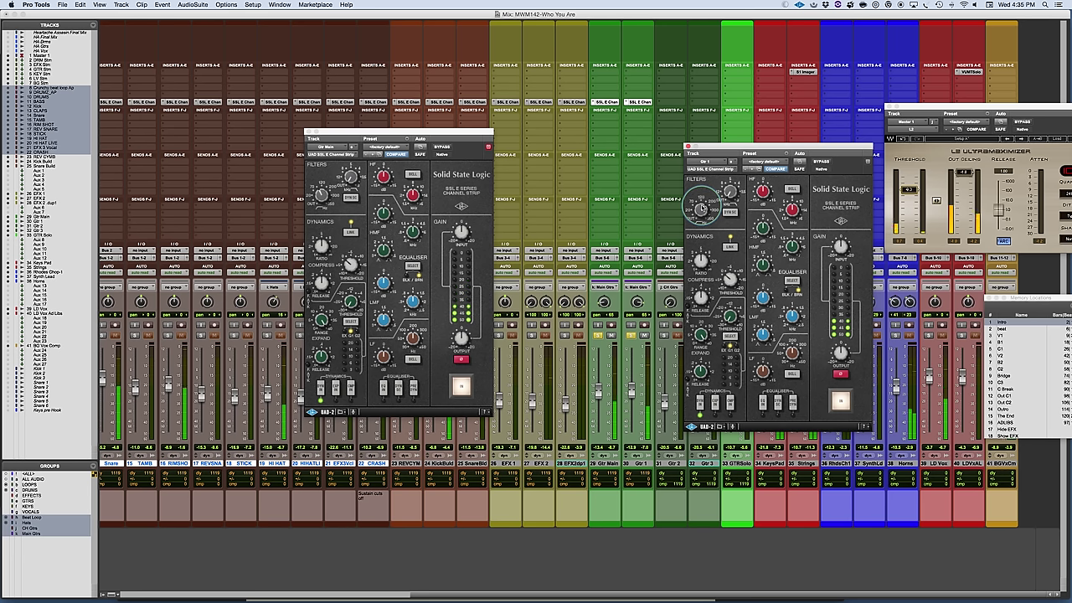
- Fine-tune the filters on the Gtr Main and Gtr 1 channel strips and switch their equaliser to the black type
left_click(321, 195)
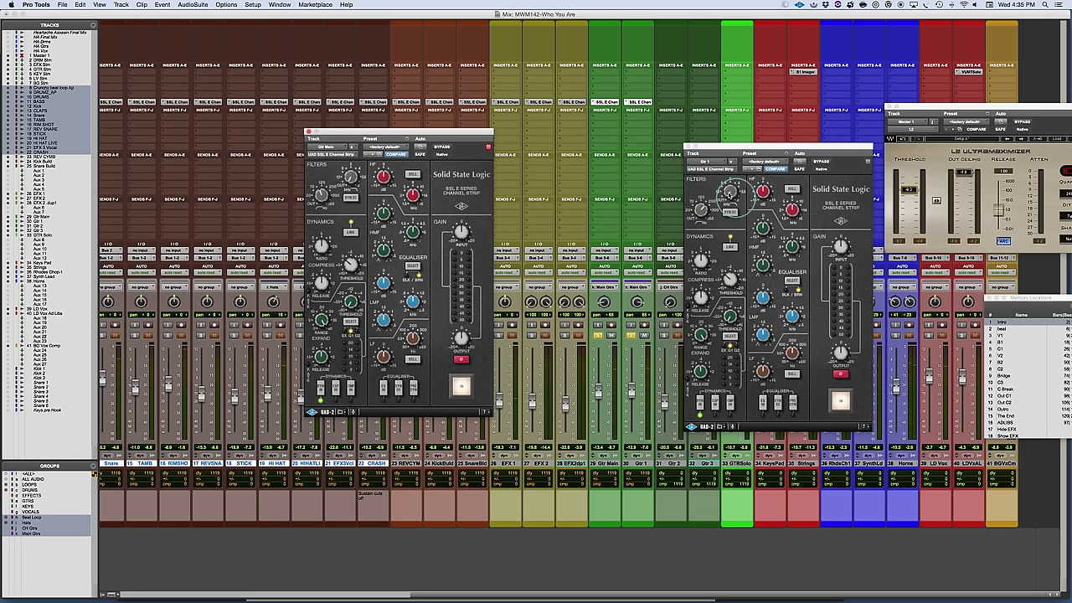
left_click(725, 186)
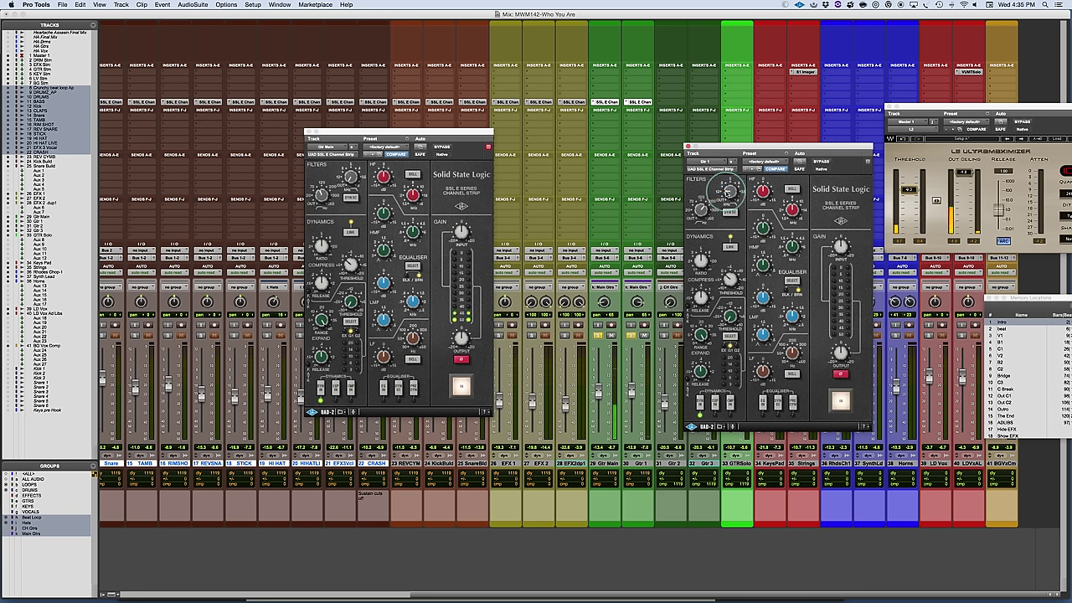
left_click(350, 176)
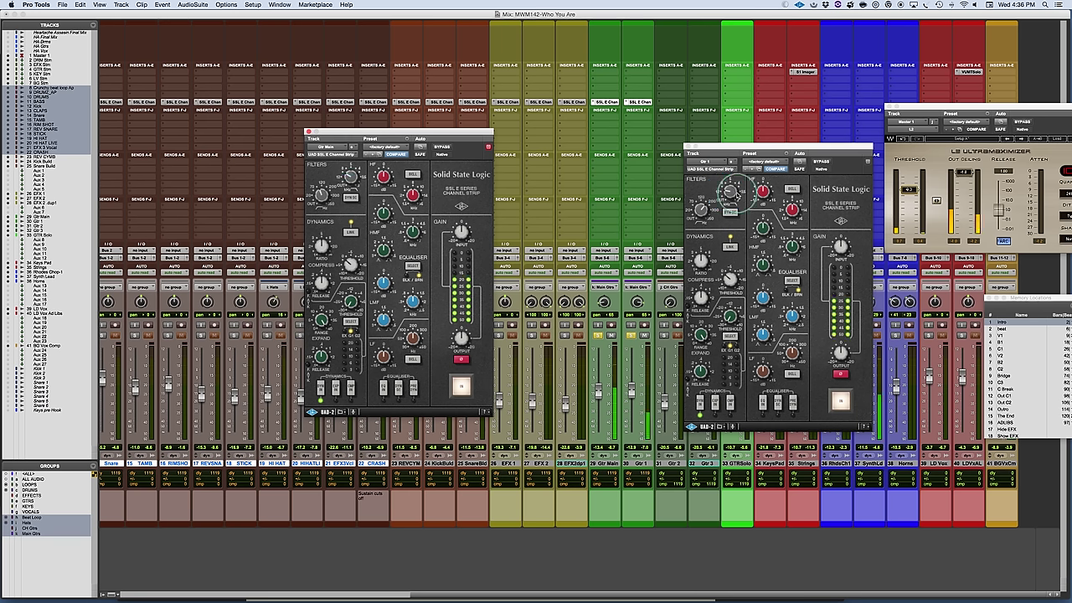
left_click(728, 190)
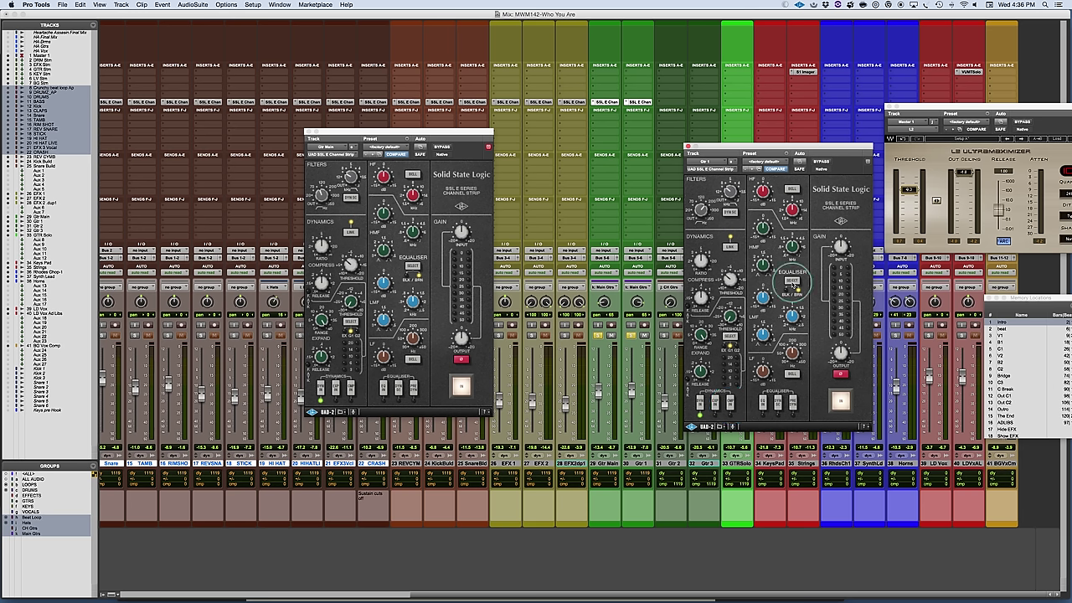
left_click(411, 268)
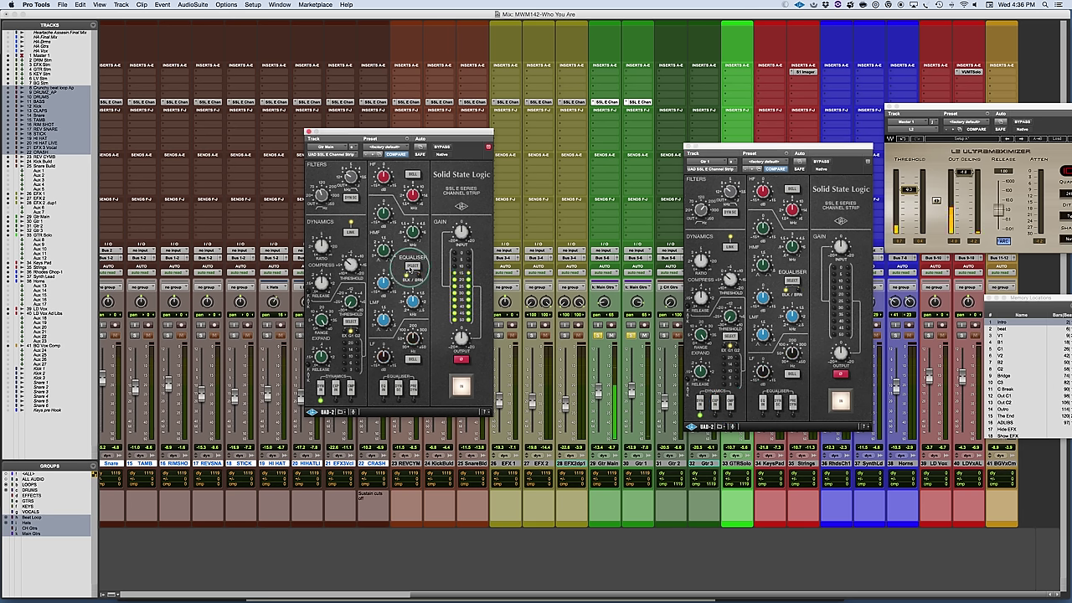
- Unsolo Gtr Main and Gtr 1 and raise the L2 Ultramaximizer threshold on Master 1 slightly
left_click(598, 333)
left_click(598, 335)
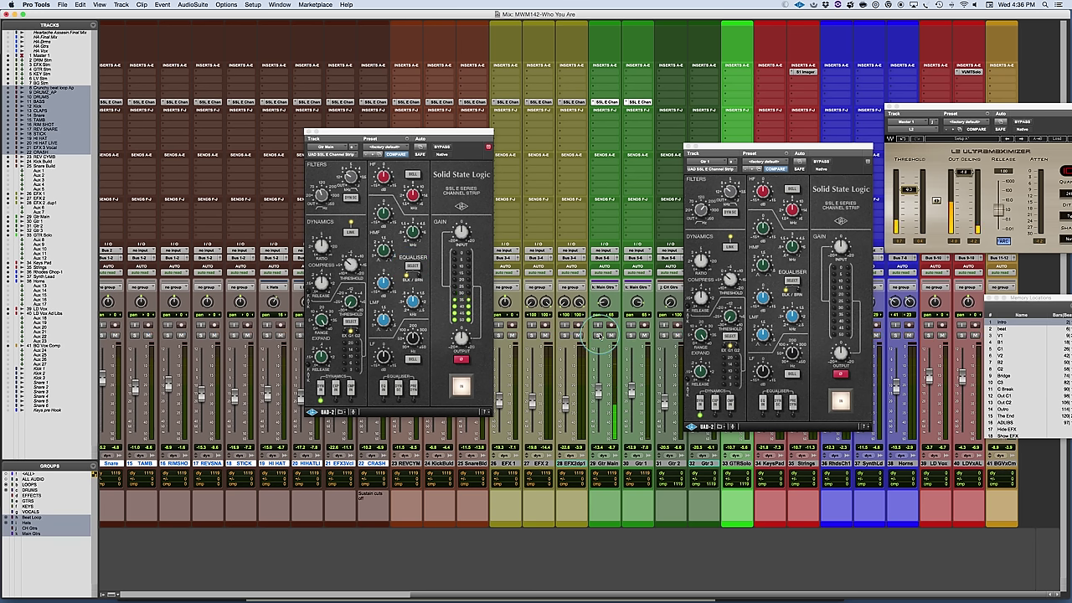
left_click_drag(908, 190, 909, 185)
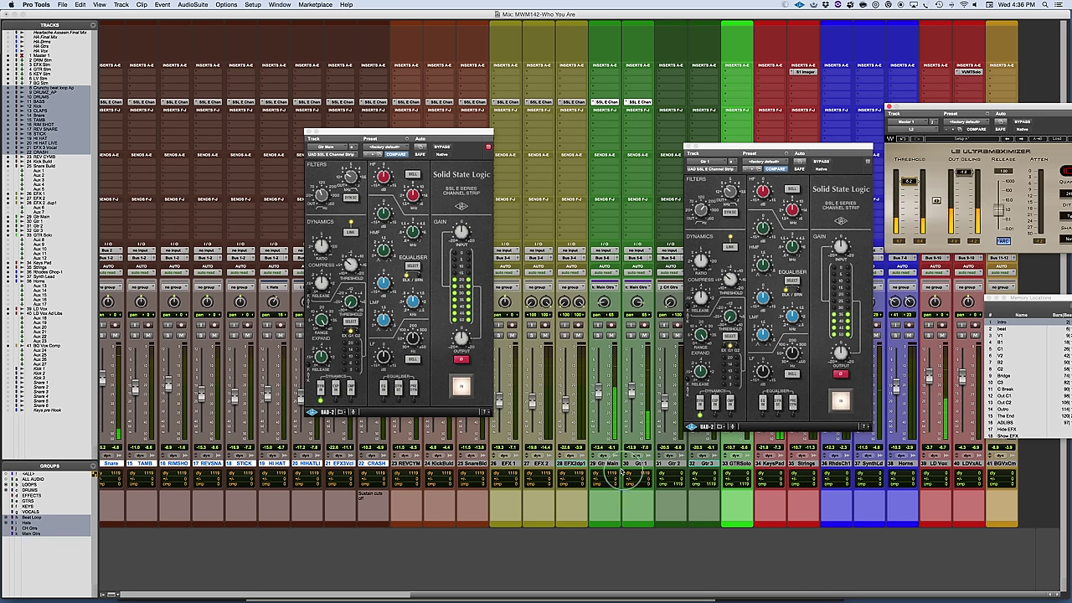
- Select Gtr Main and Gtr 1 and compare their SSL E Channel Strips with bypass in the full mix
left_click(604, 463)
left_click(638, 463, "shift")
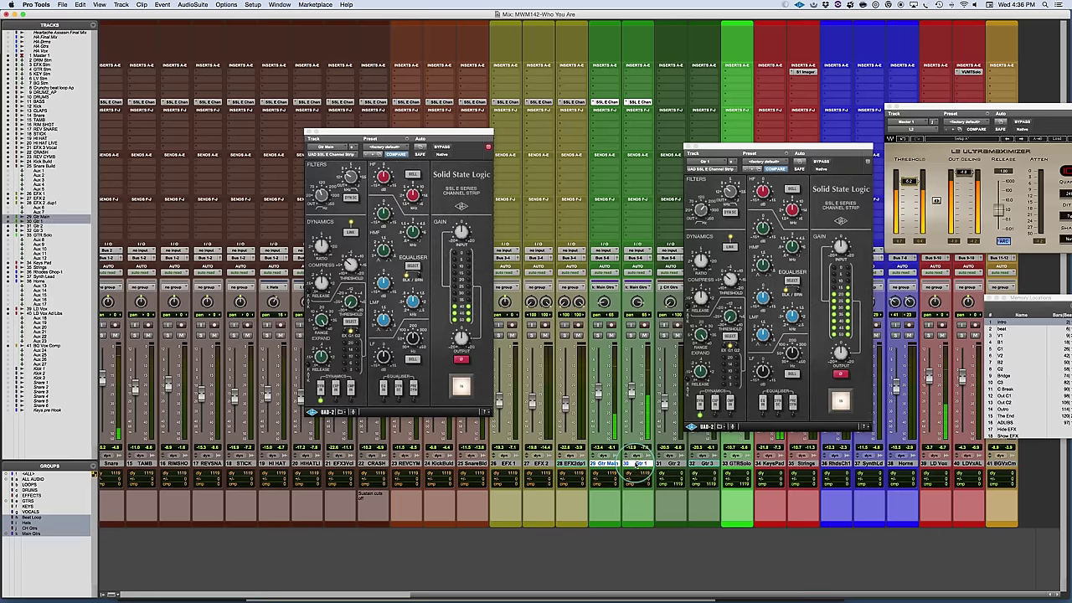
left_click(605, 102, "alt+shift+super")
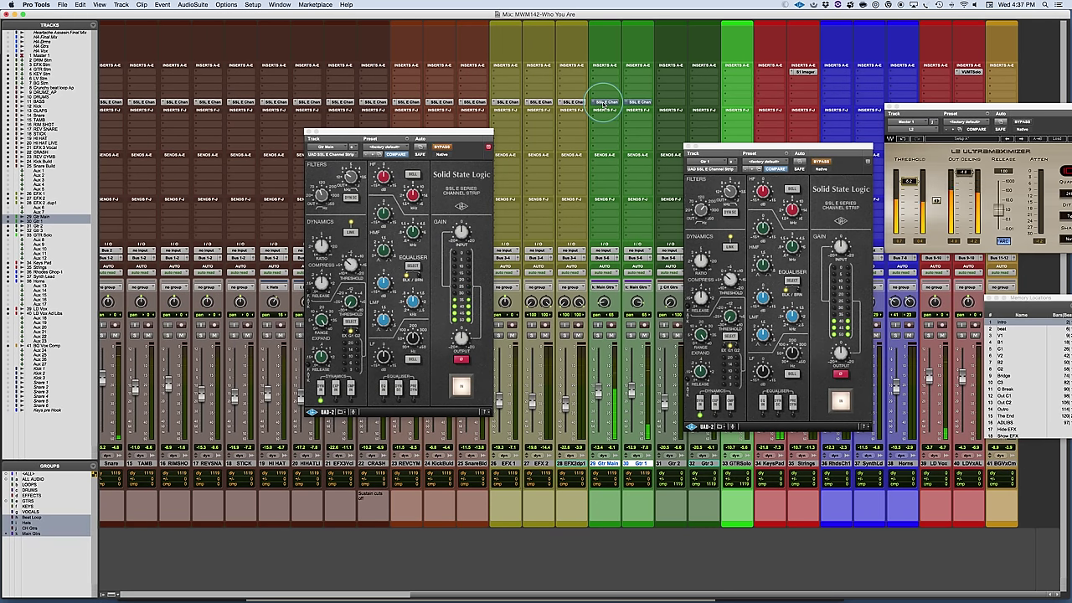
left_click(605, 102, "alt+shift+super")
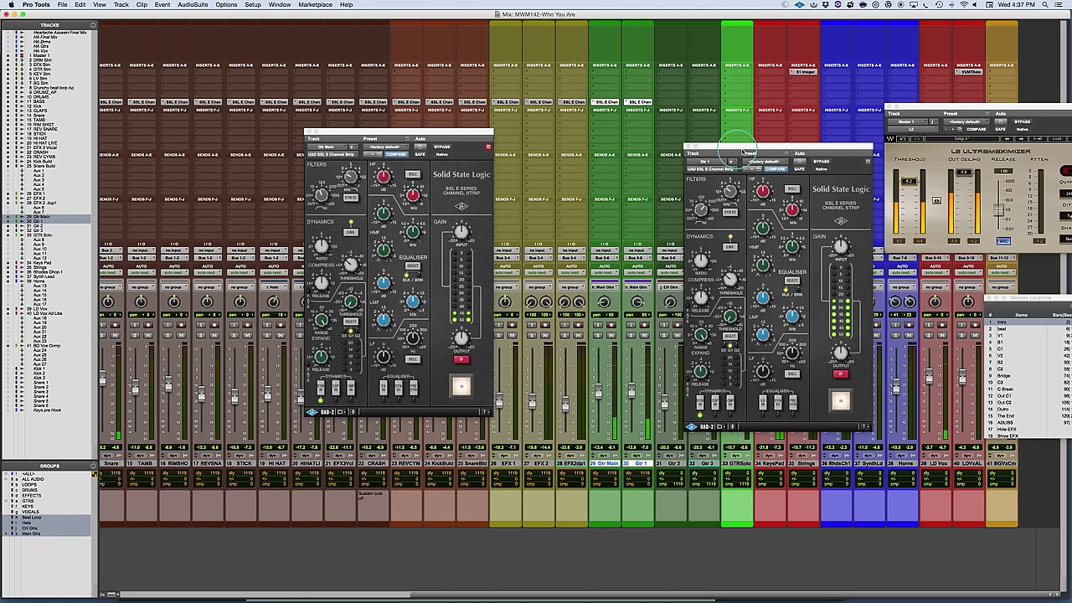
left_click_drag(741, 146, 716, 58)
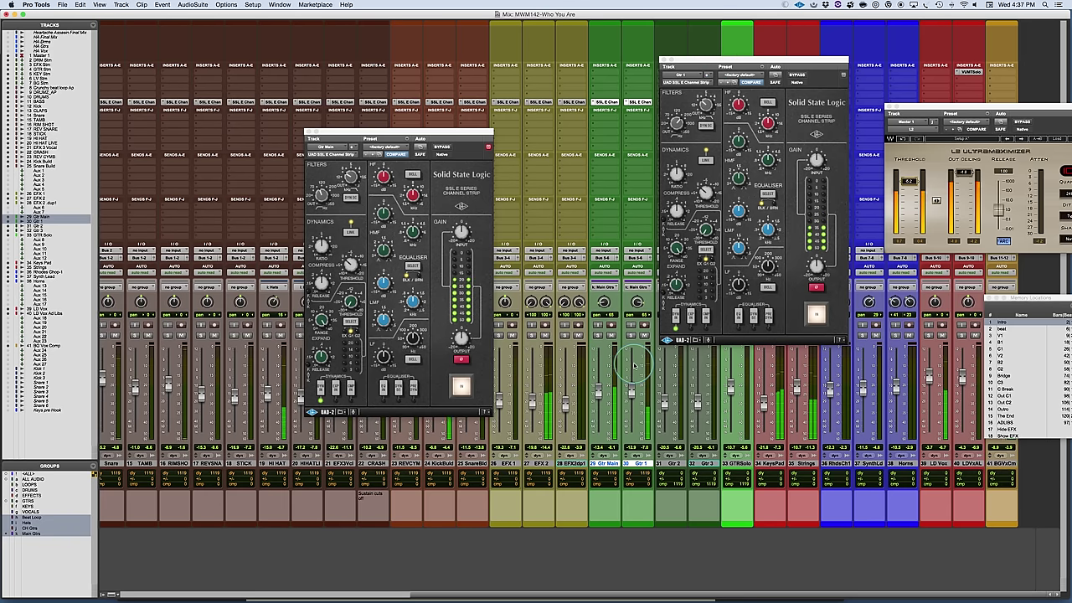
- In the Edit window, set playback to the start of the second Gtr 2 section and stop playback
key("super+equal")
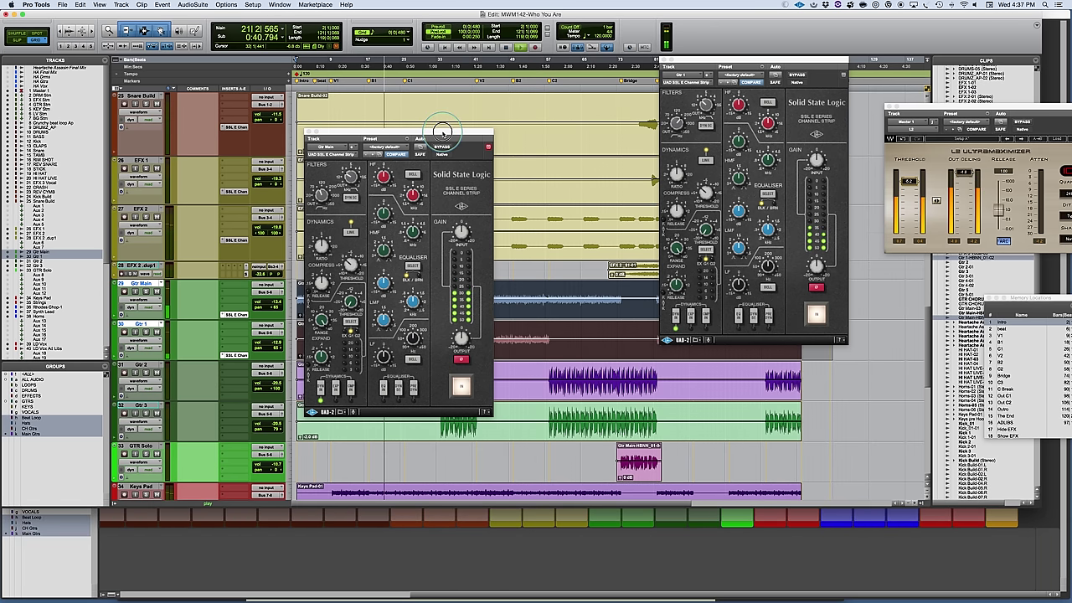
left_click_drag(442, 132, 309, 15)
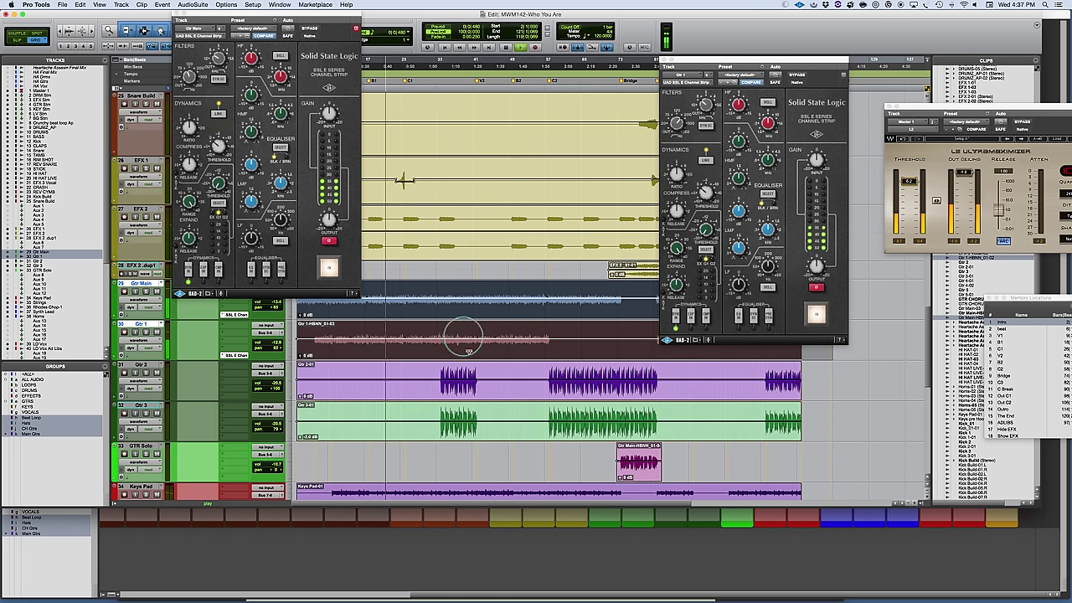
left_click(549, 369)
key("space")
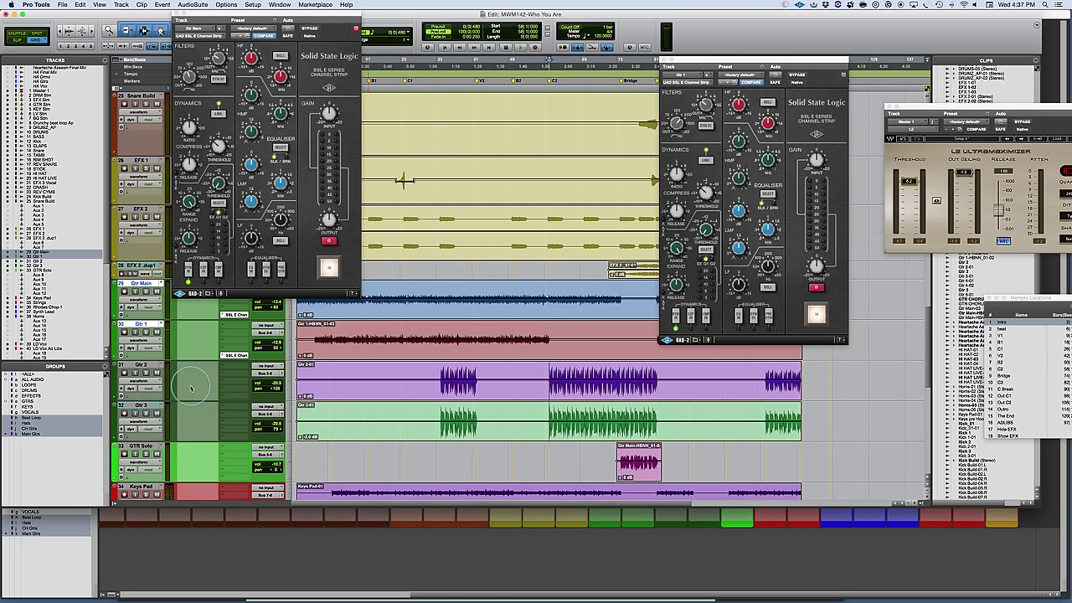
- Return to the Mix window and insert a UAD SSL E Channel Strip on Gtr 2
key("super+equal")
left_click_drag(690, 50, 361, 11)
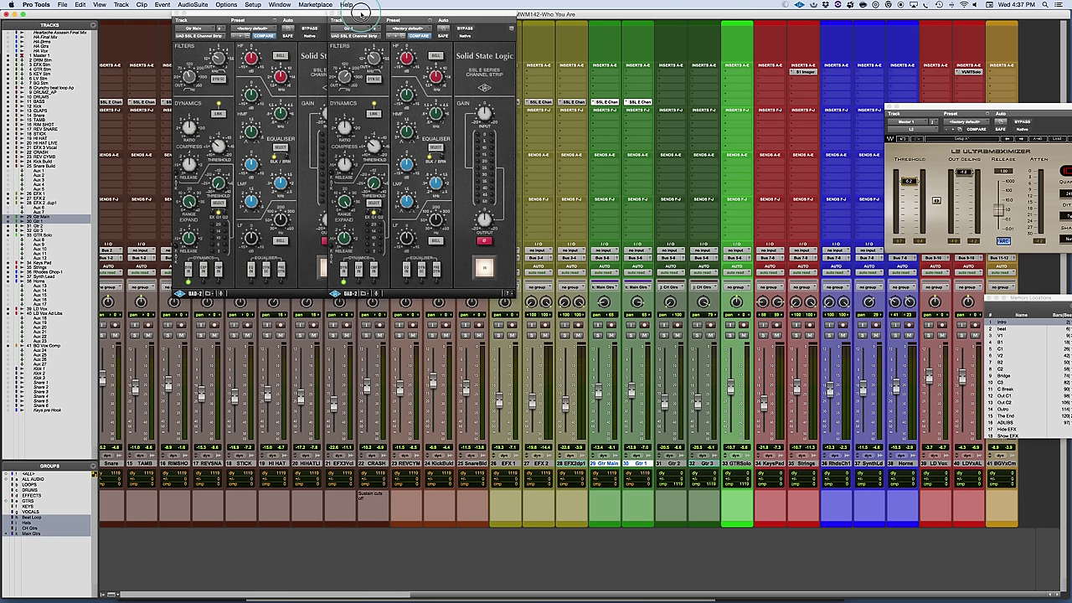
left_click(666, 102)
mouse_move(680, 119)
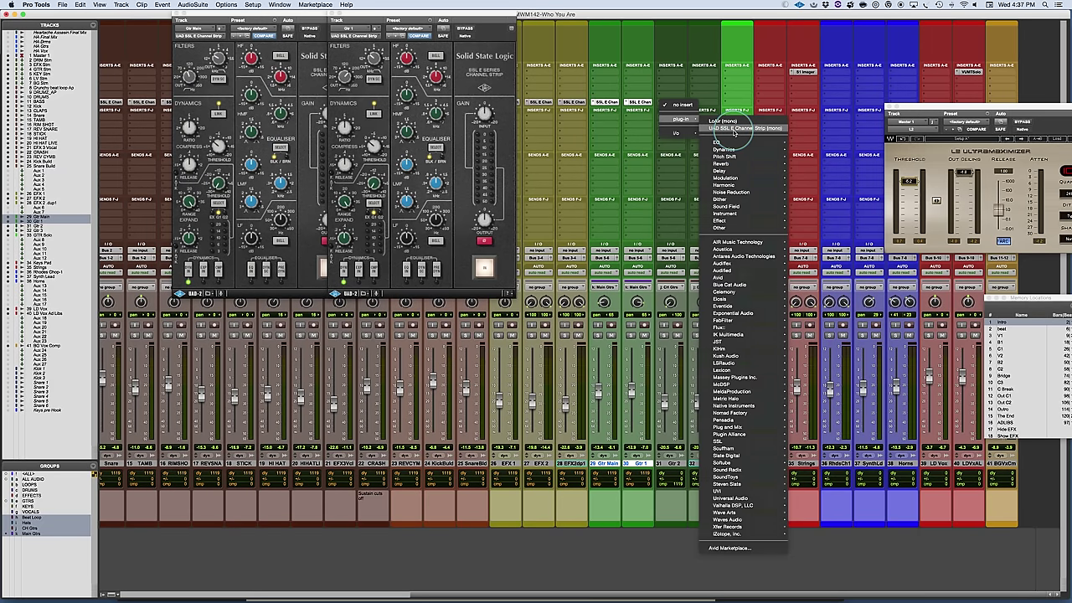
left_click(741, 128)
- Copy the Gtr 2 SSL E Channel Strip to Gtr 3 and arrange the open plug-in windows clear of the guitar channels
left_click(670, 101)
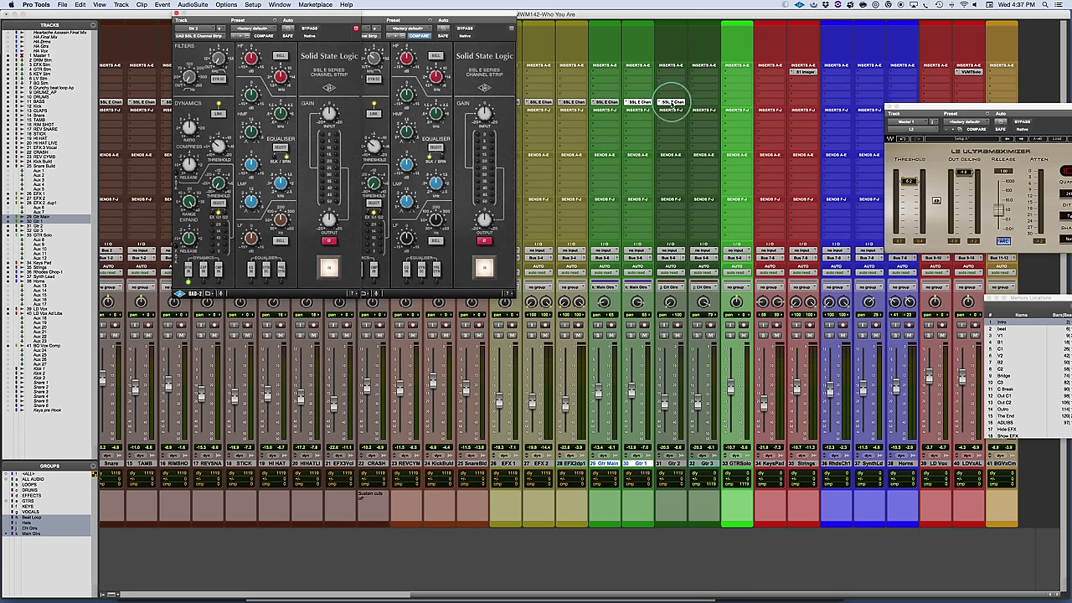
left_click(709, 101)
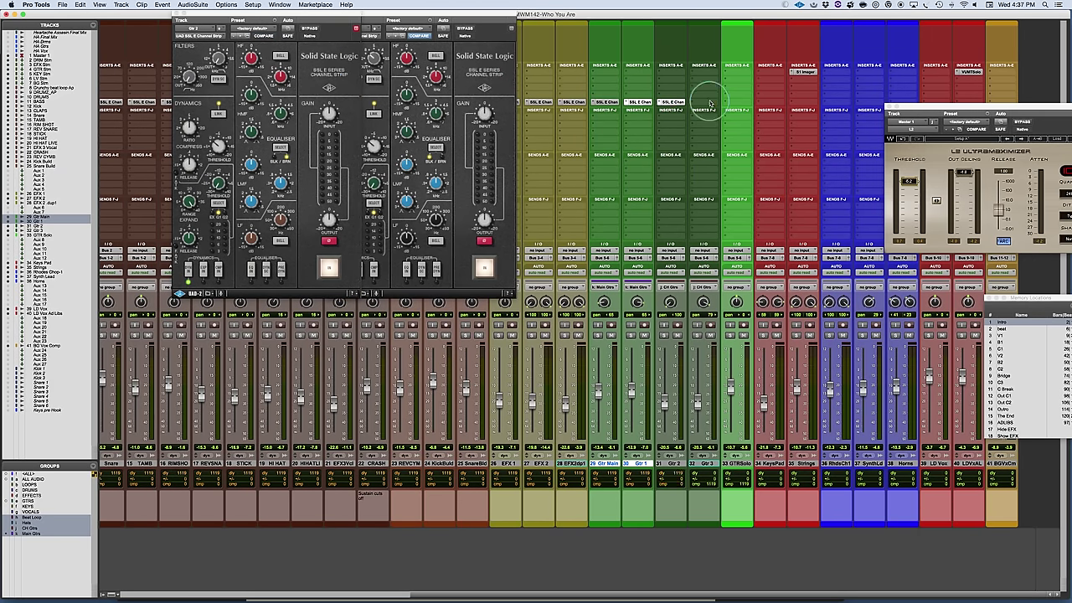
left_click_drag(332, 13, 560, 125)
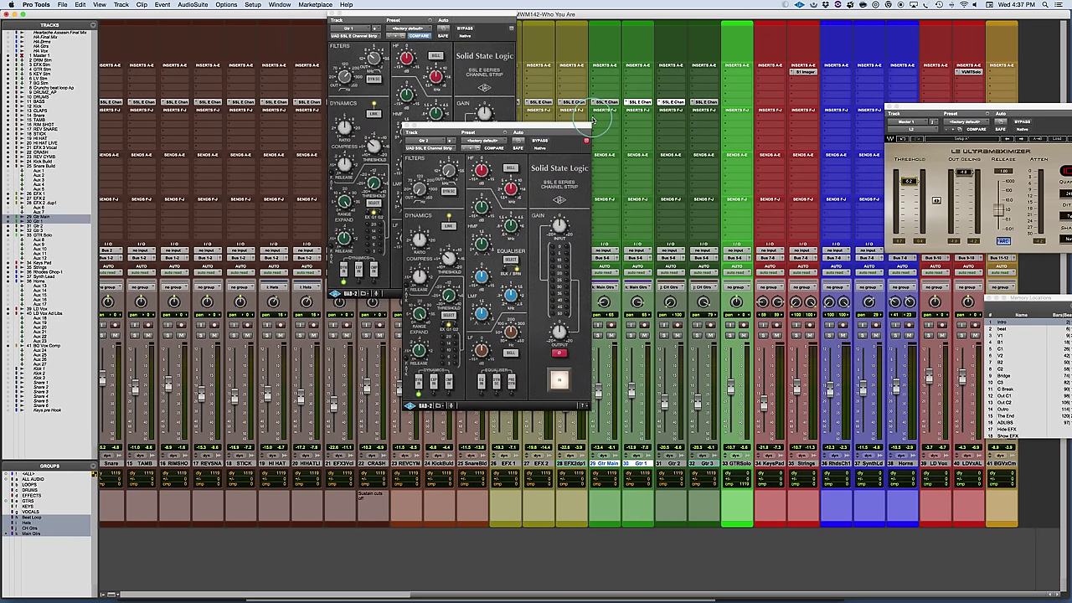
left_click(675, 109)
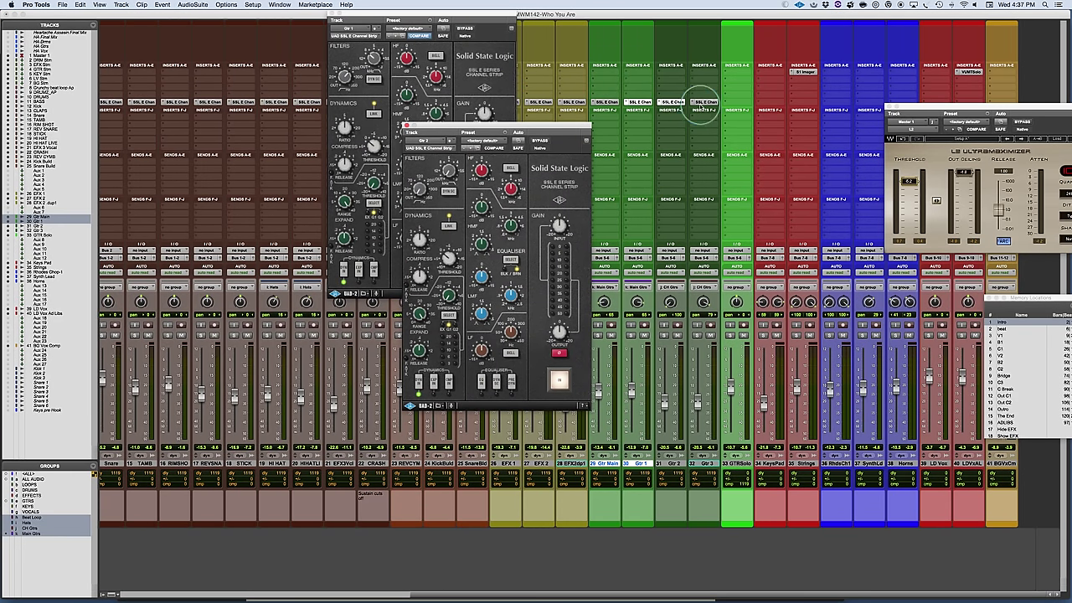
left_click_drag(377, 16, 212, 27)
left_click(462, 159)
left_click_drag(469, 127, 473, 29)
- Solo Gtr 2 and Gtr 3 with the main guitars and adjust the filters of the Gtr 2 SSL E Channel Strip
left_click(662, 333)
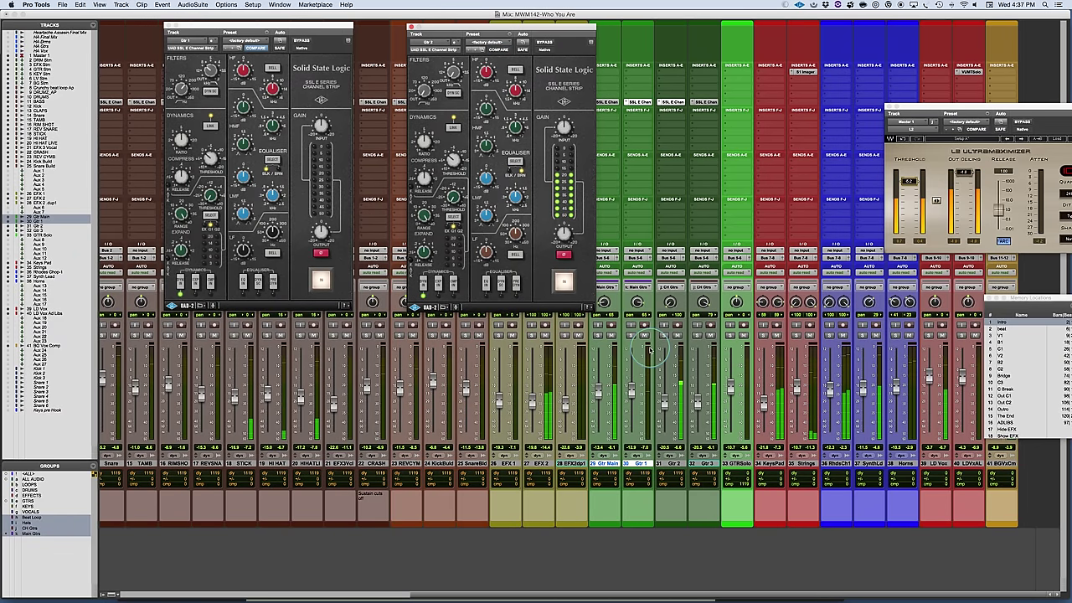
left_click(663, 333)
left_click(392, 62)
left_click(413, 77)
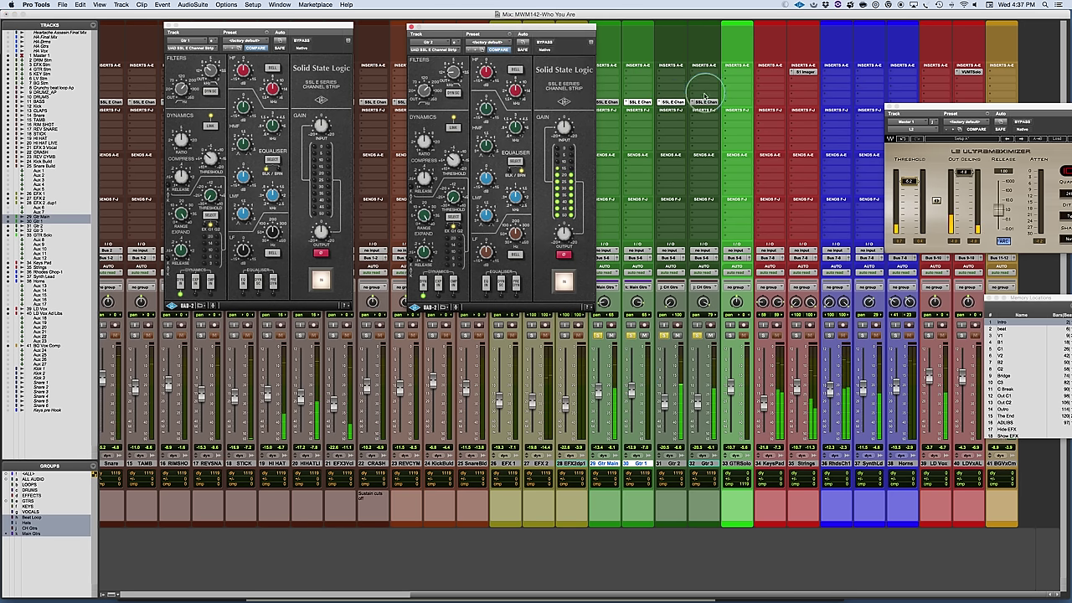
- Open the Gtr 3 SSL E Channel Strip window clear of the guitar channels and add Gtr 2 and Gtr 3 to the track selection
left_click(703, 102)
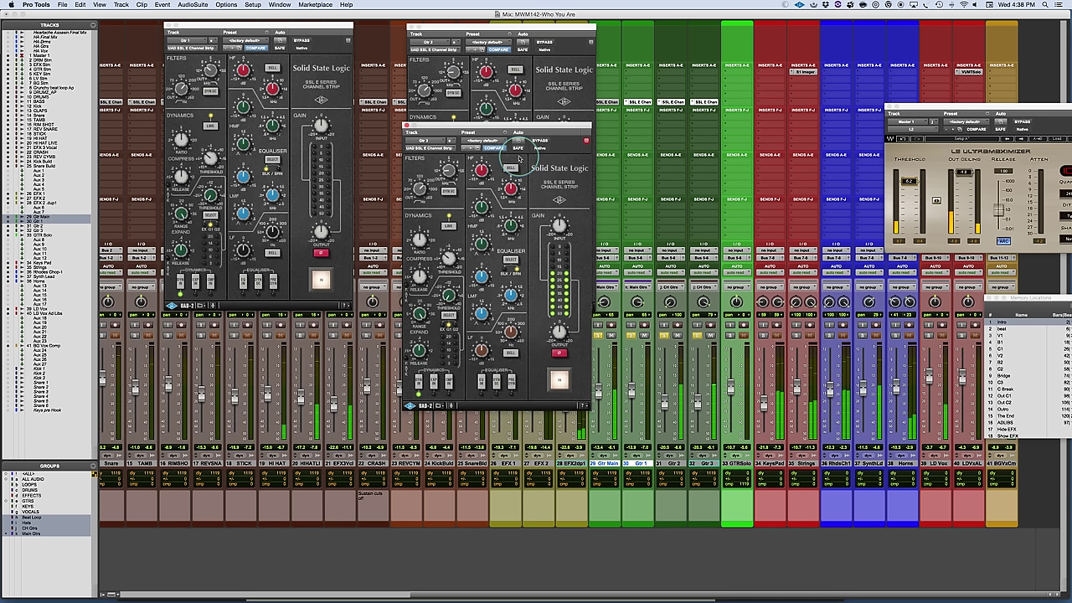
left_click_drag(533, 124, 879, 25)
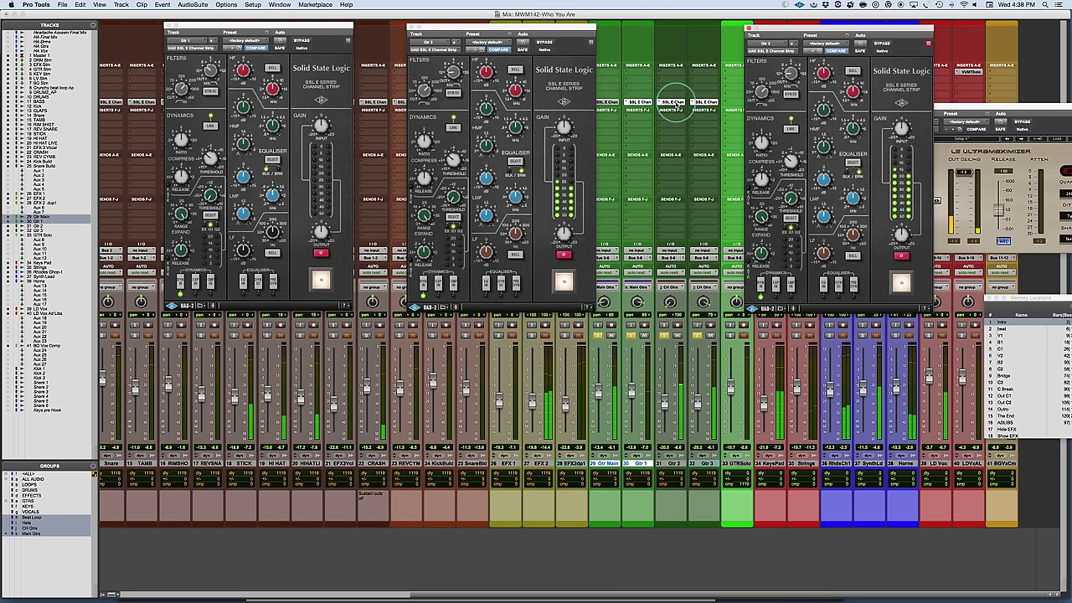
left_click(666, 335)
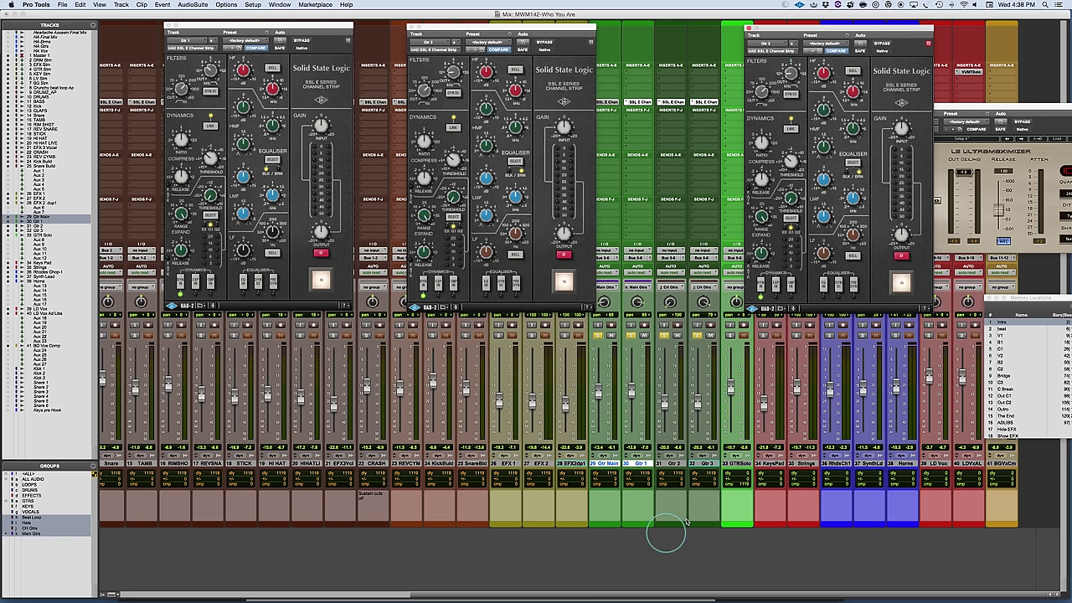
left_click(709, 463, "shift")
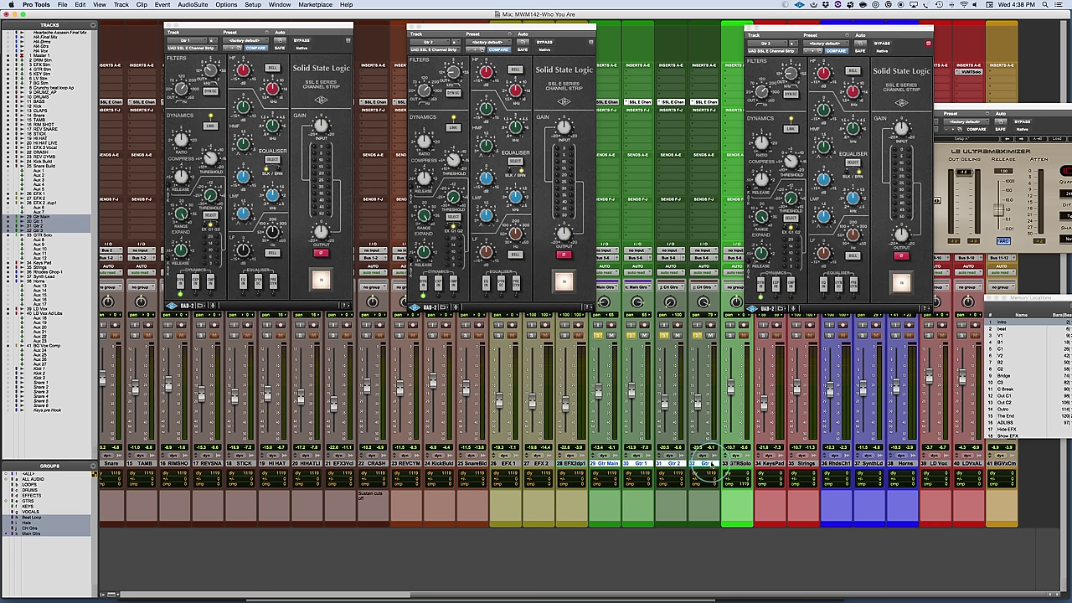
- Toggle bypass on the selected guitars' SSL E Channel Strips to compare them soloed, and clear all solos
left_click(672, 102, "alt+shift+super")
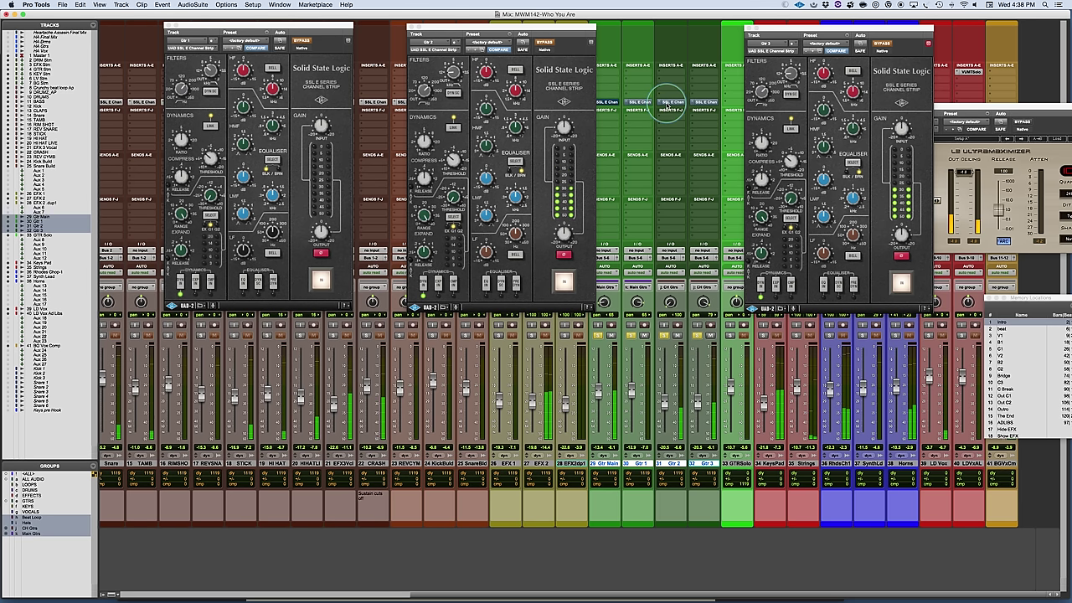
left_click(670, 103, "alt+shift+super")
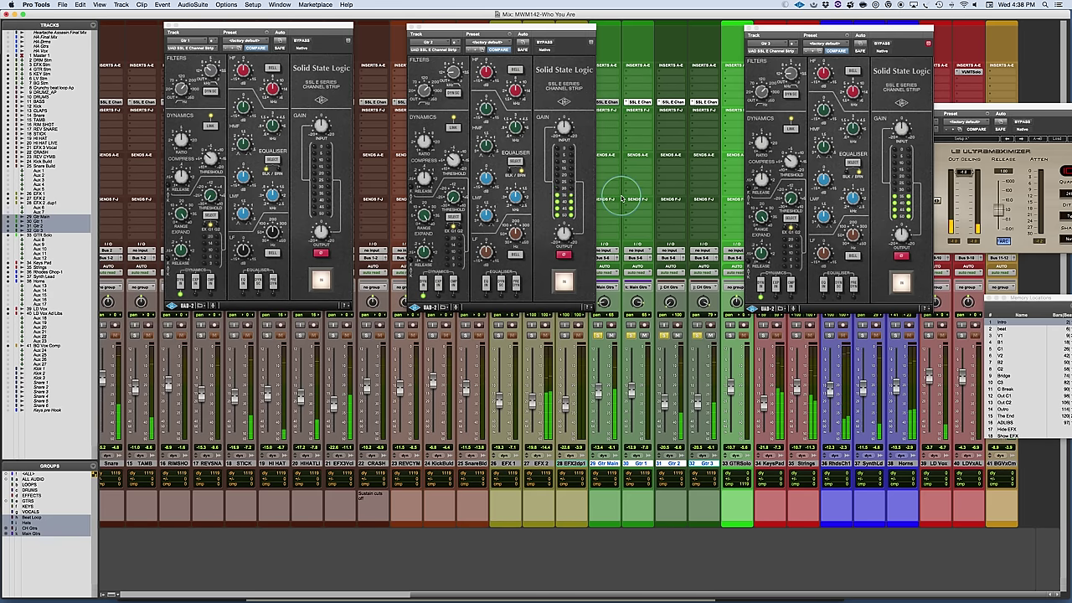
left_click(672, 104, "alt+shift+super")
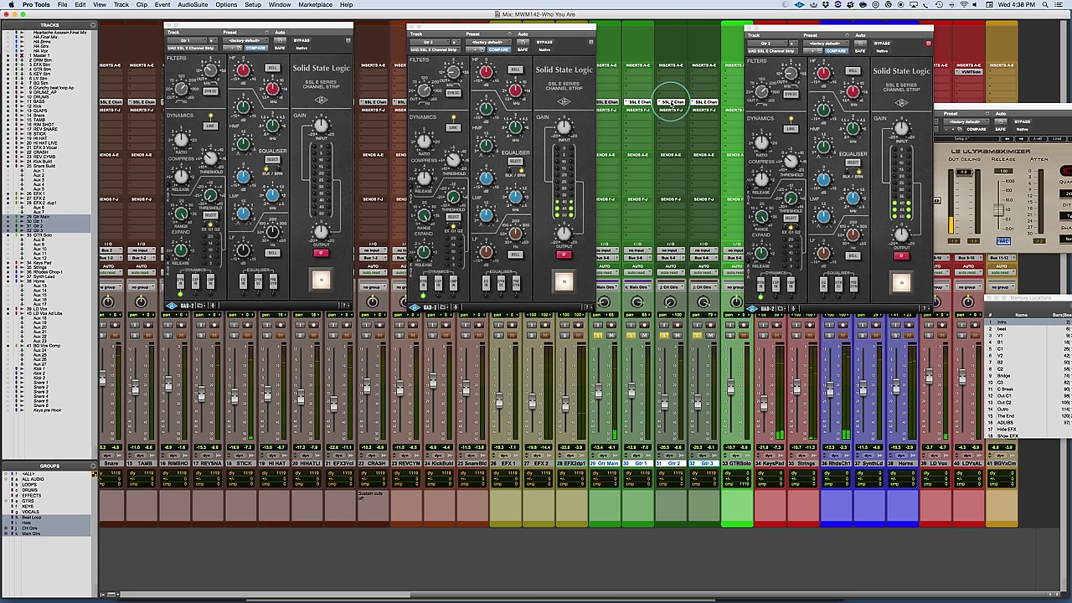
left_click(630, 335, "alt")
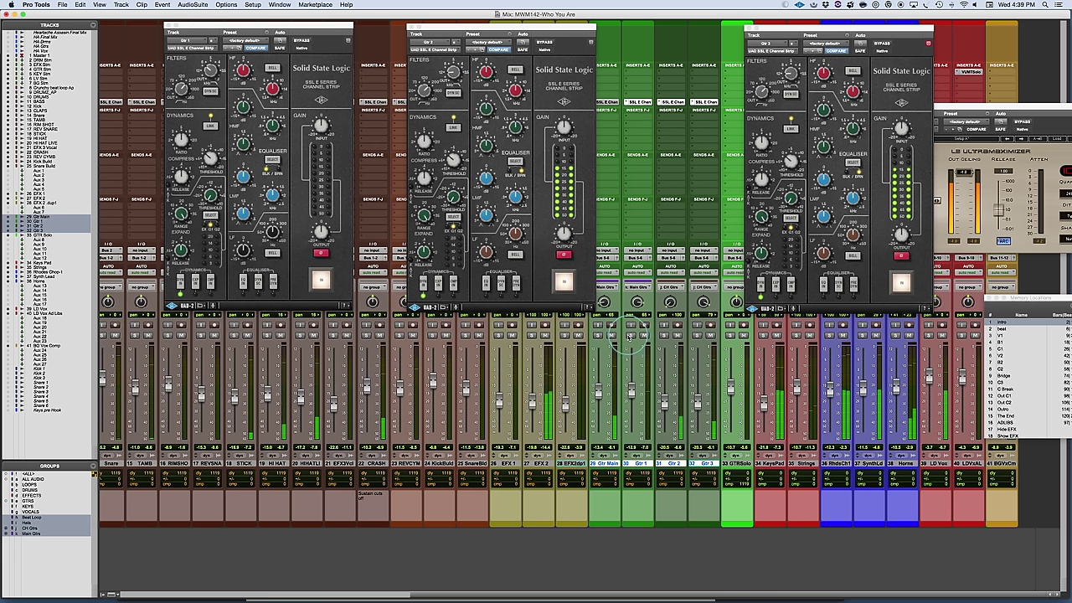
- Adjust the threshold of the L2 Ultramaximizer on Master 1 and move the Gtr 3 channel strip window clear of the limiter and guitar channels
left_click(976, 177)
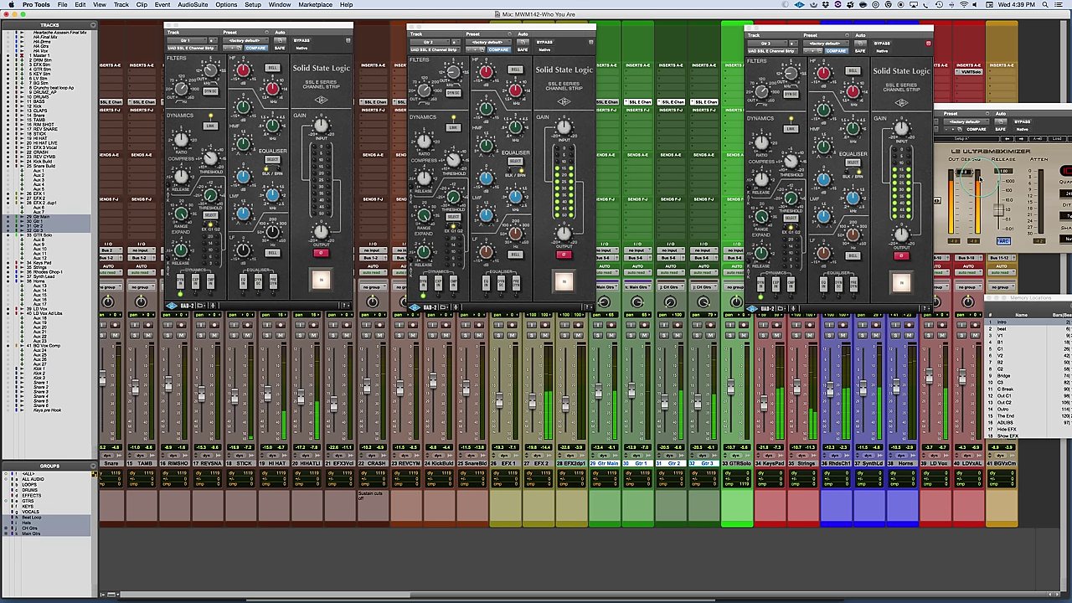
left_click(894, 180)
left_click_drag(894, 180, 908, 175)
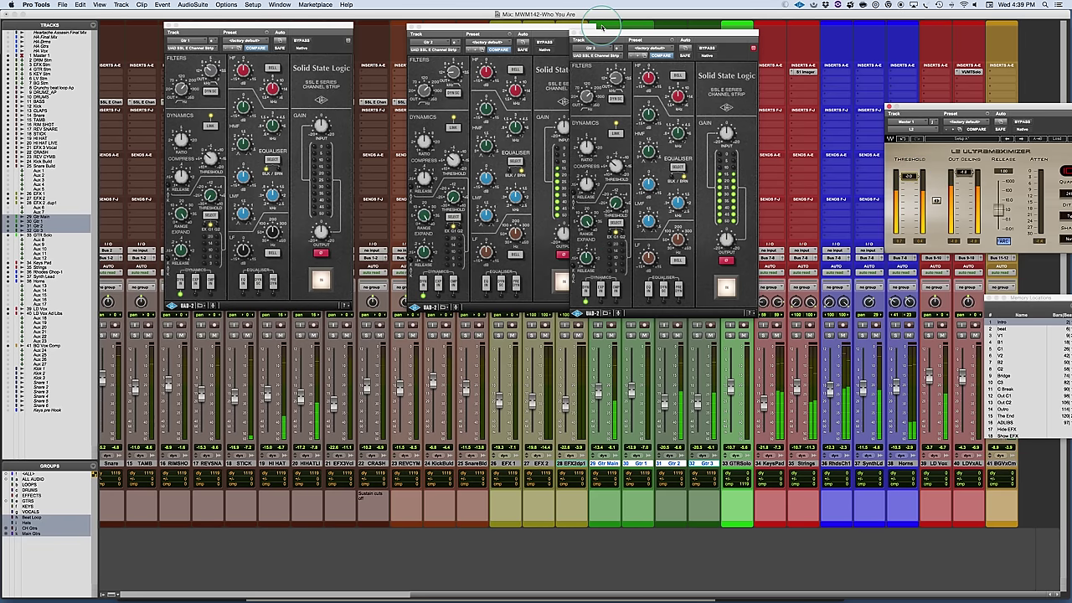
left_click_drag(601, 27, 303, 149)
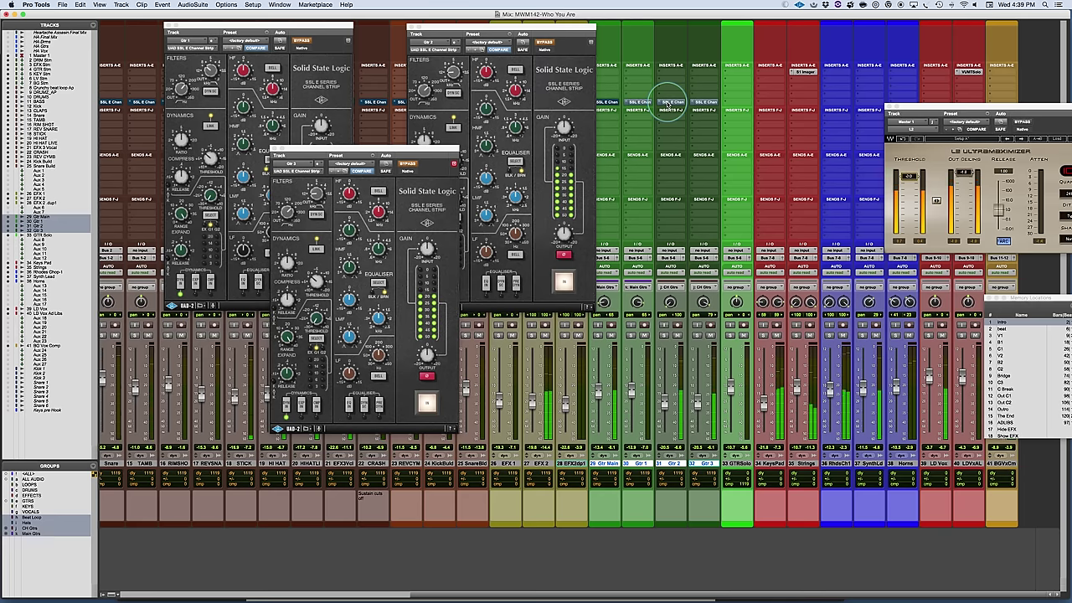
- Look across the mixer at the bypassed SSL E Channel Strip inserts, from Master 1 to the guitar tracks
scroll(668, 107, "left", 10)
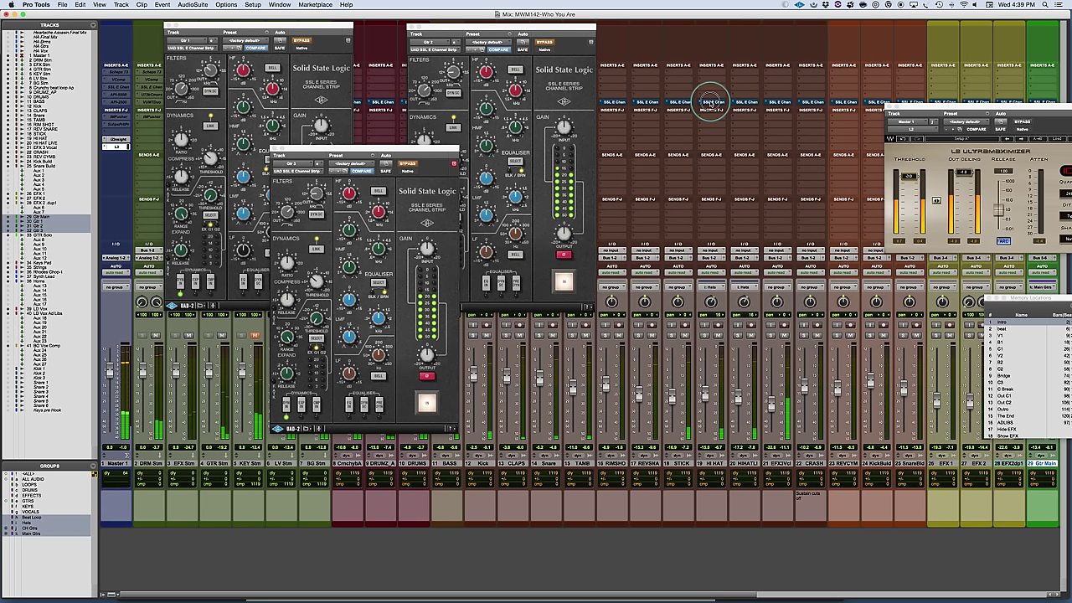
scroll(710, 102, "right", 3)
scroll(710, 102, "right", 8)
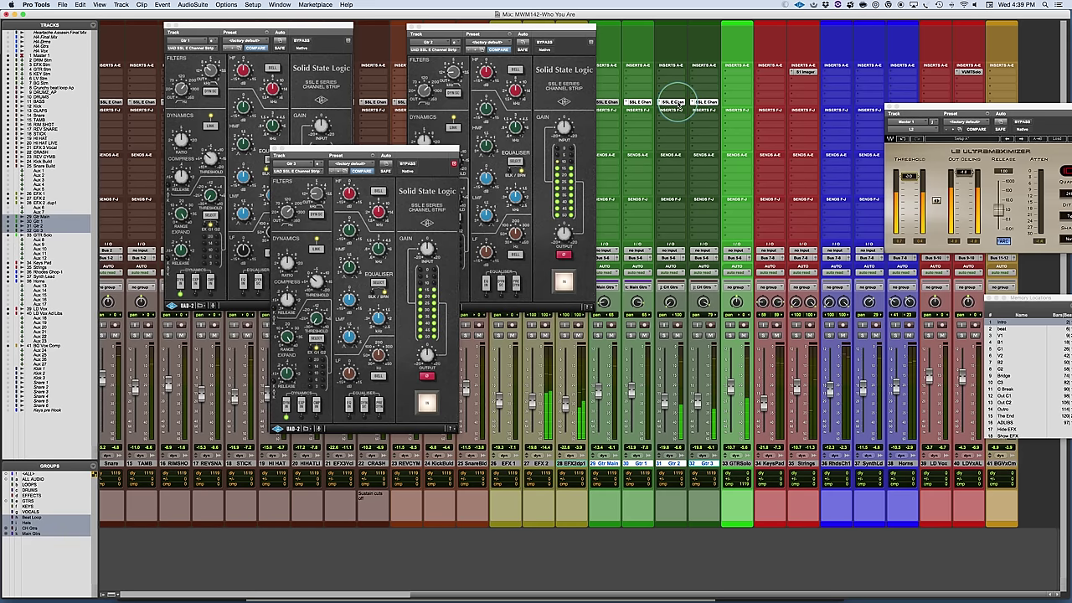
- Move the Gtr 3 channel strip window beside the Gtr 2 one, adjust the Gtr 2 strip's upper filter, and stop playback
left_click(408, 148)
left_click_drag(407, 147, 357, 36)
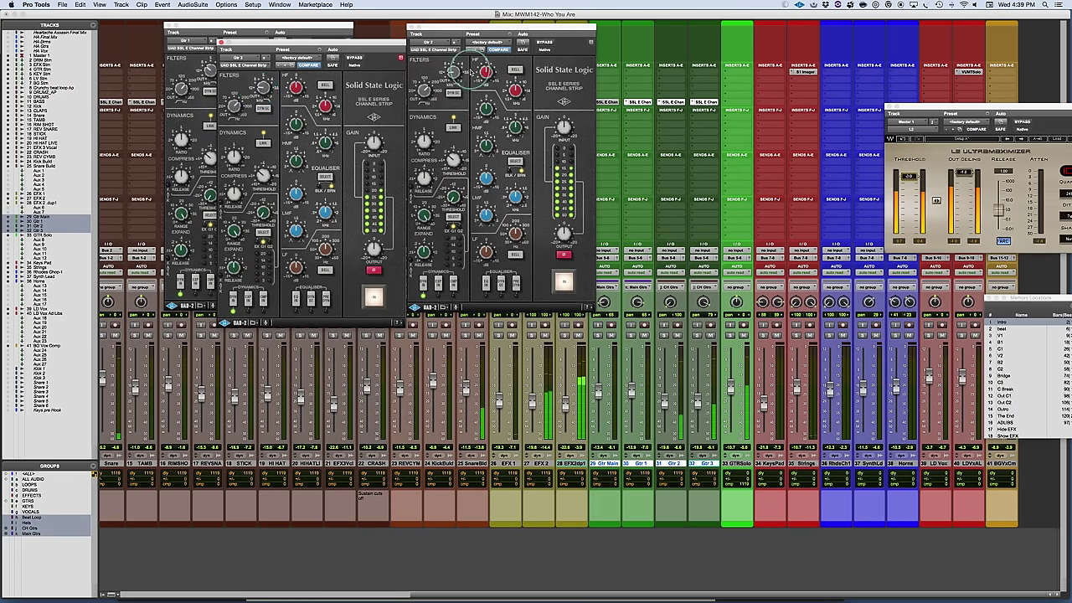
left_click(452, 72)
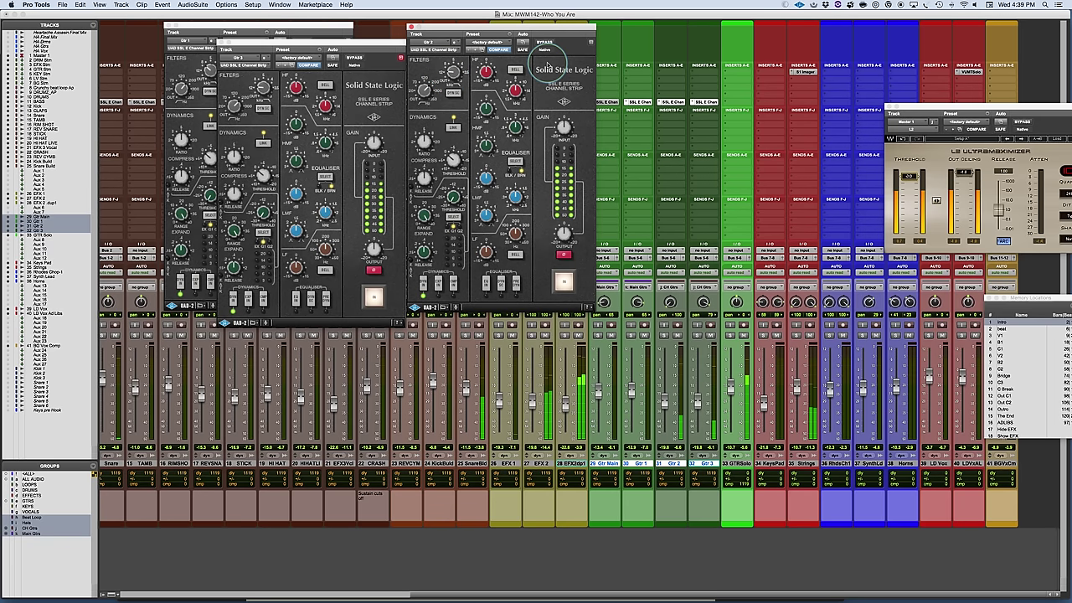
key("space")
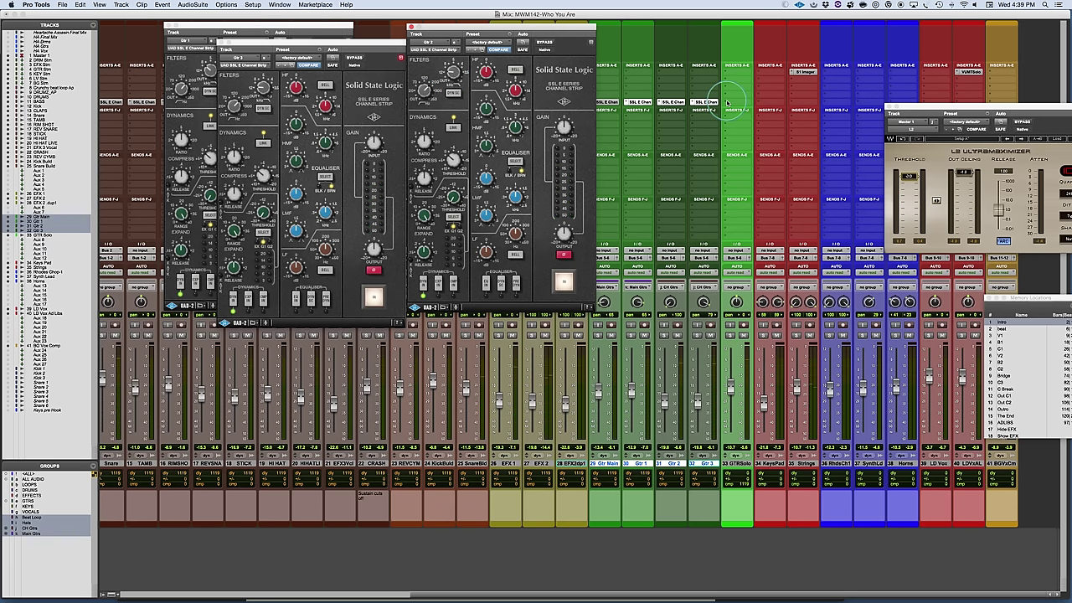
- Select the GTR Solo clip in the Edit window to set the playback position, and return to the Mix window
key("super+equal")
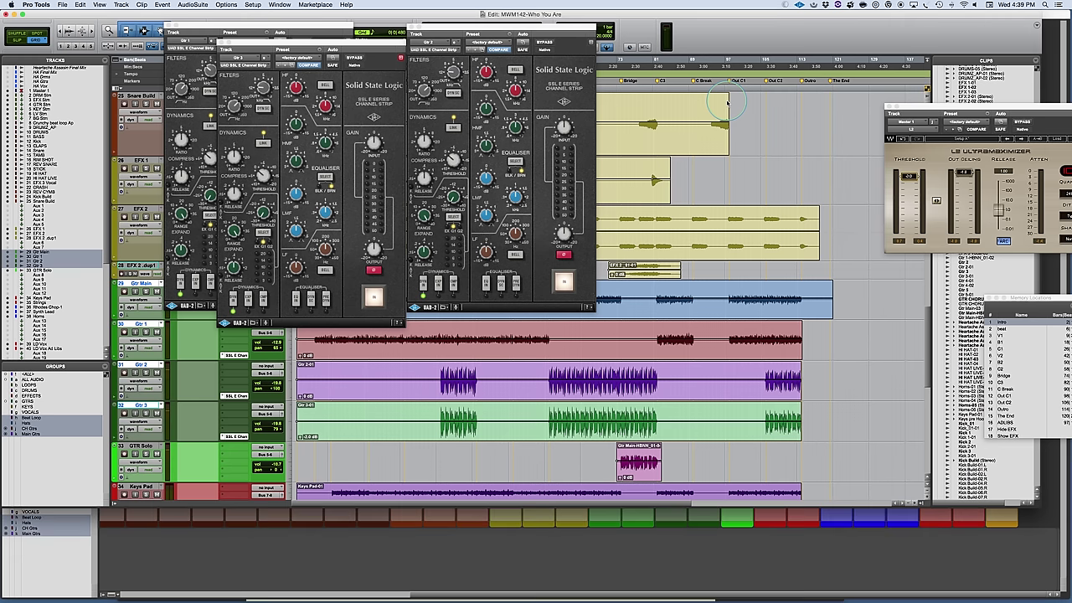
left_click(639, 471)
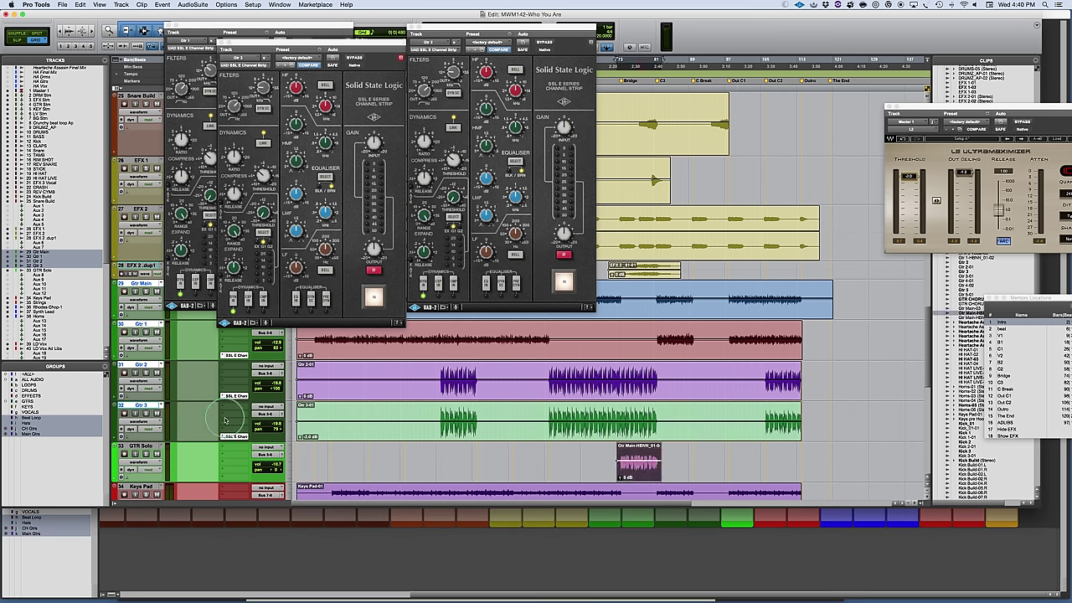
key("super+equal")
- Insert the UAD SSL E Channel Strip (mono) on GTR Solo and start playback
left_click(728, 102)
mouse_move(747, 119)
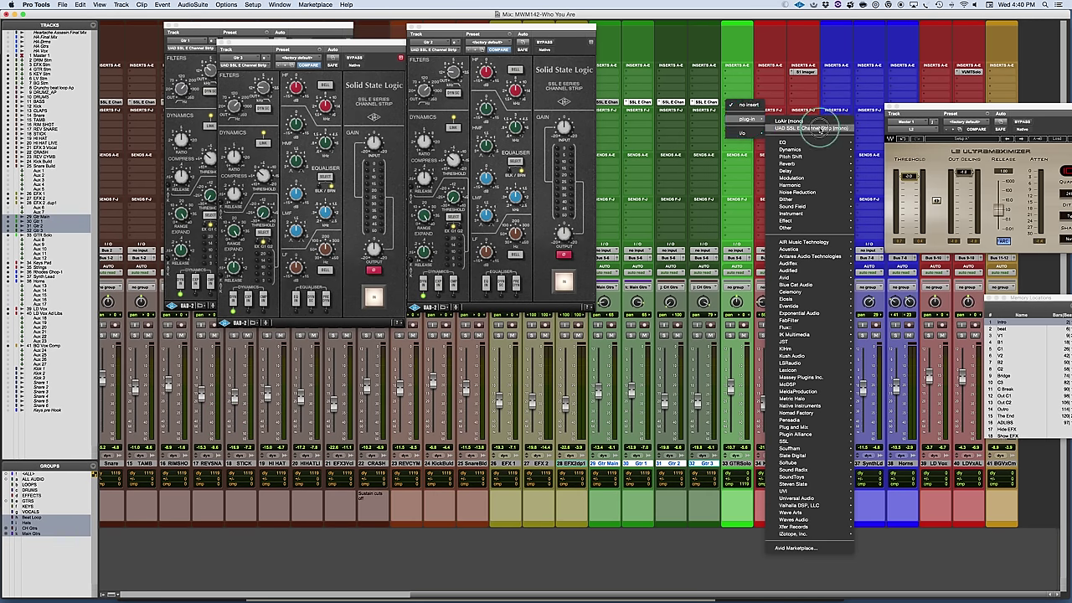
left_click(820, 128)
key("space")
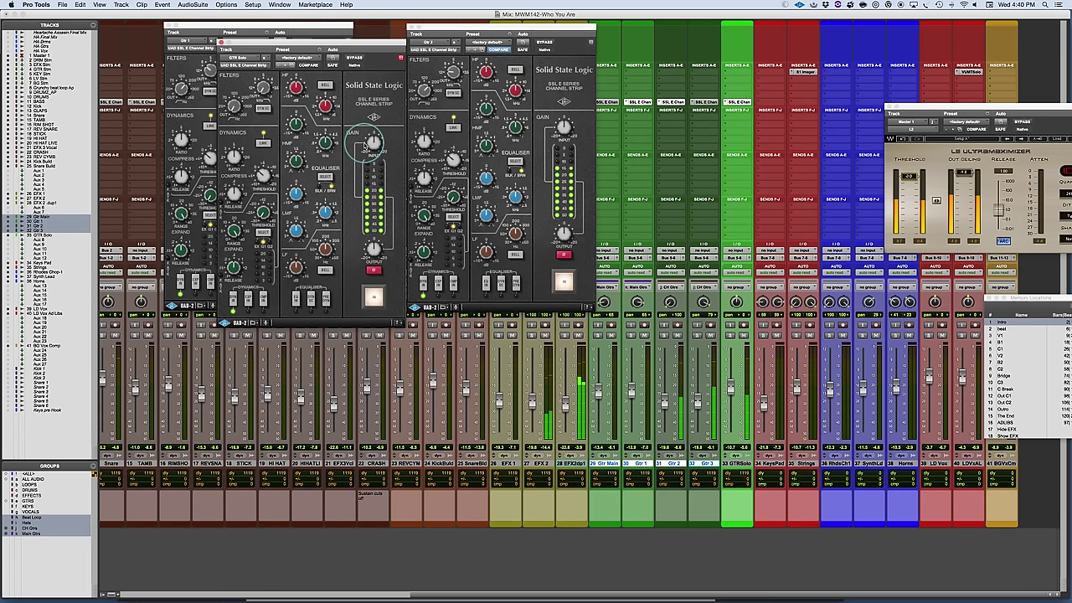
- Move the GTR Solo channel strip window aside, solo the track, and adjust the strip's lower filter while comparing it against bypass
left_click_drag(333, 43, 642, 68)
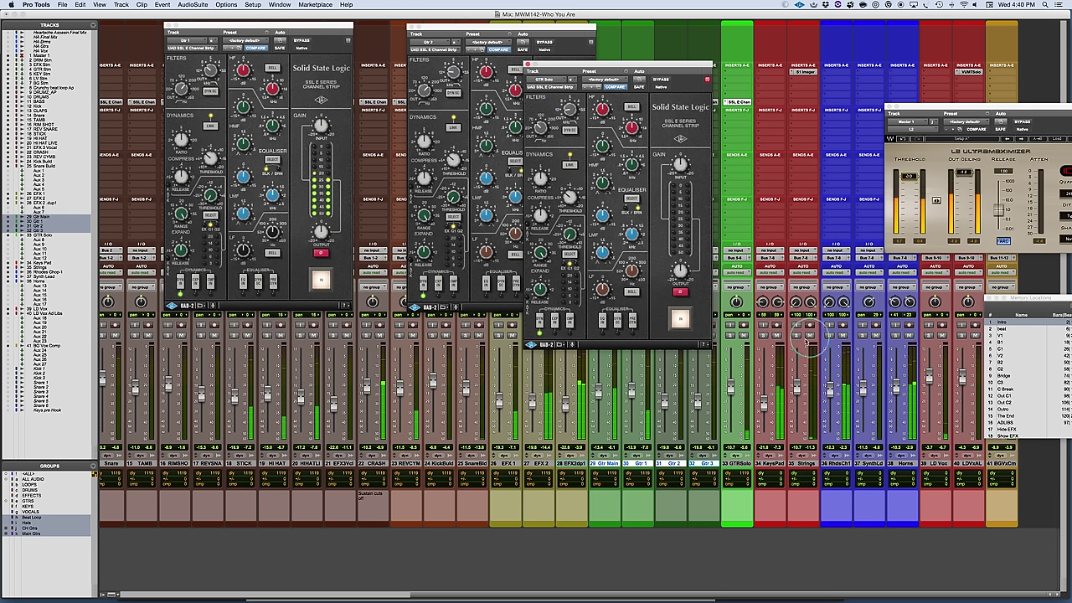
left_click(729, 334)
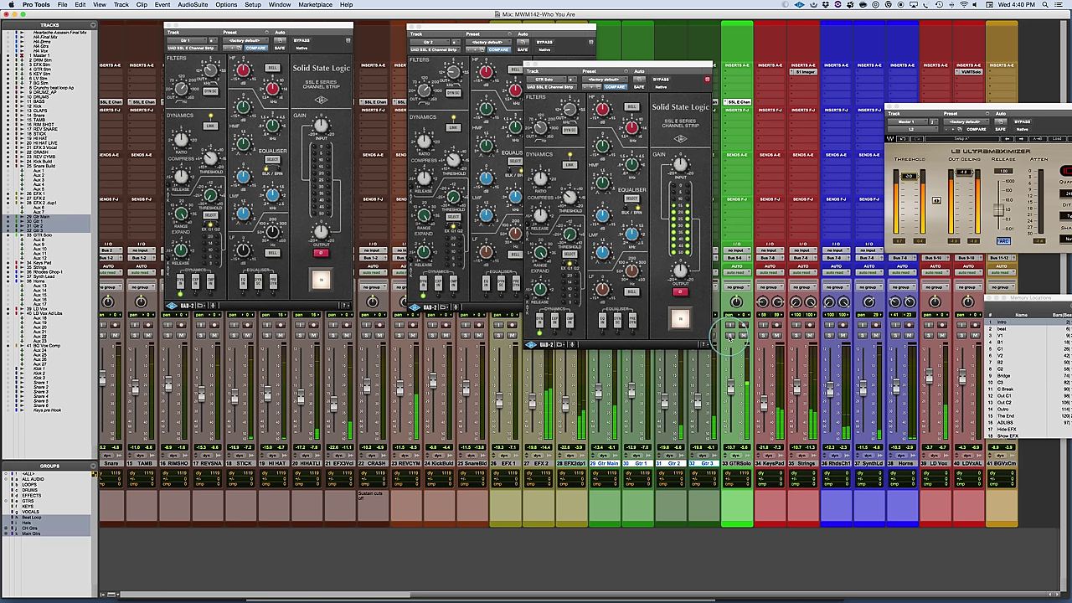
left_click(660, 80)
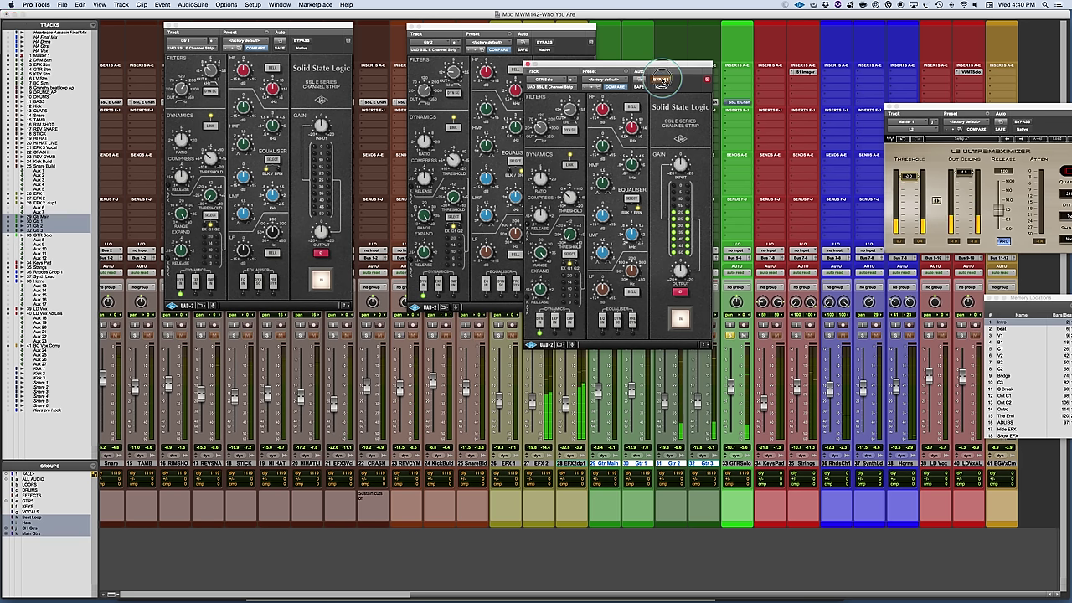
left_click(537, 125)
left_click_drag(538, 125, 539, 125)
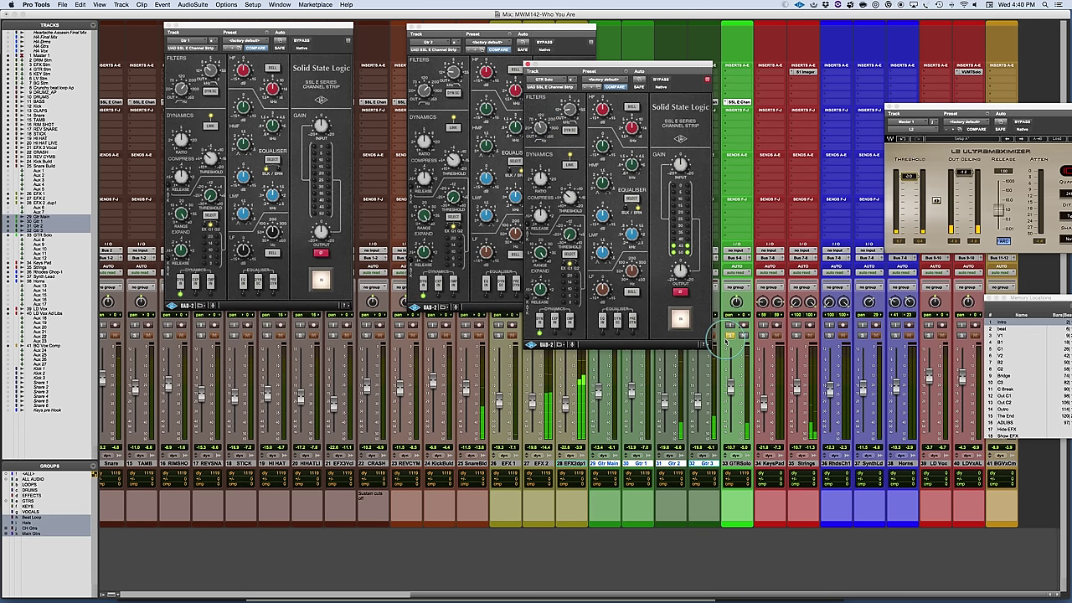
- Unsolo GTR Solo, move its channel strip window clear of the guitar inserts, and adjust the strip's upper filter in the mix
left_click(730, 335)
left_click(729, 336)
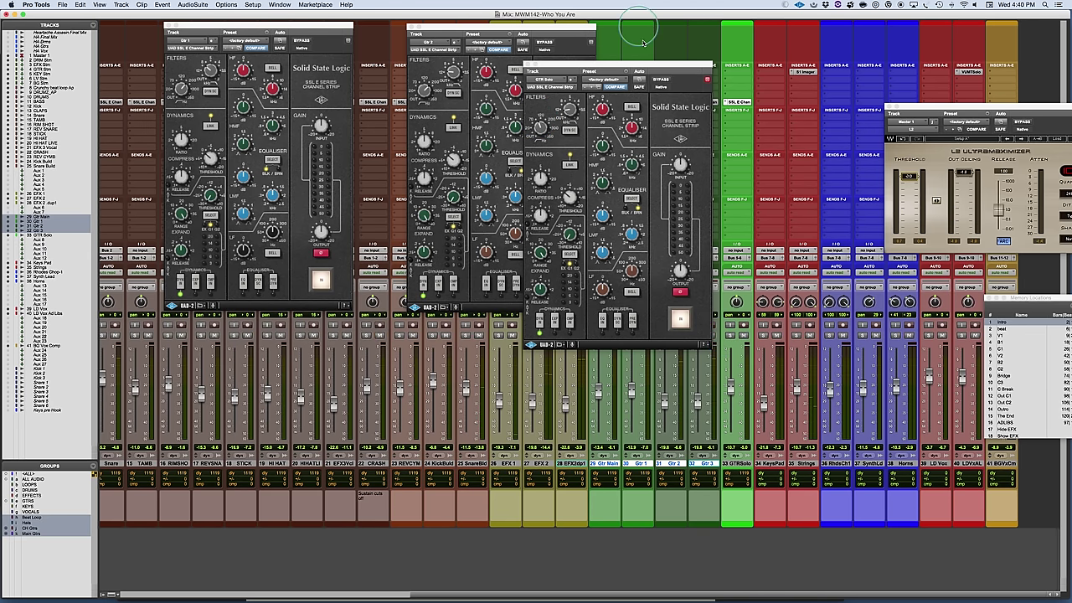
left_click_drag(653, 66, 551, 24)
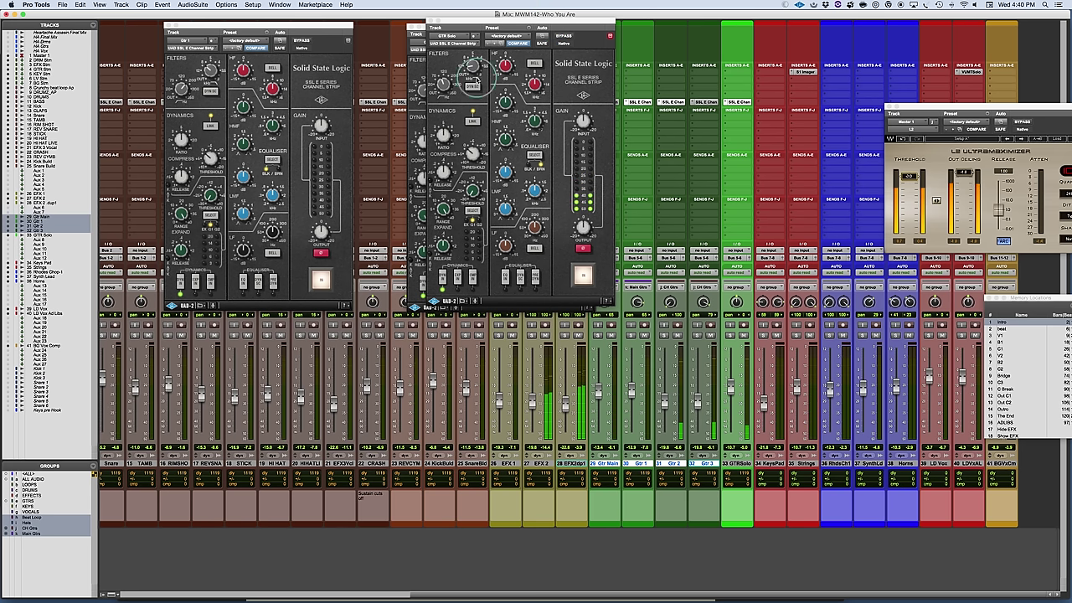
left_click(470, 66)
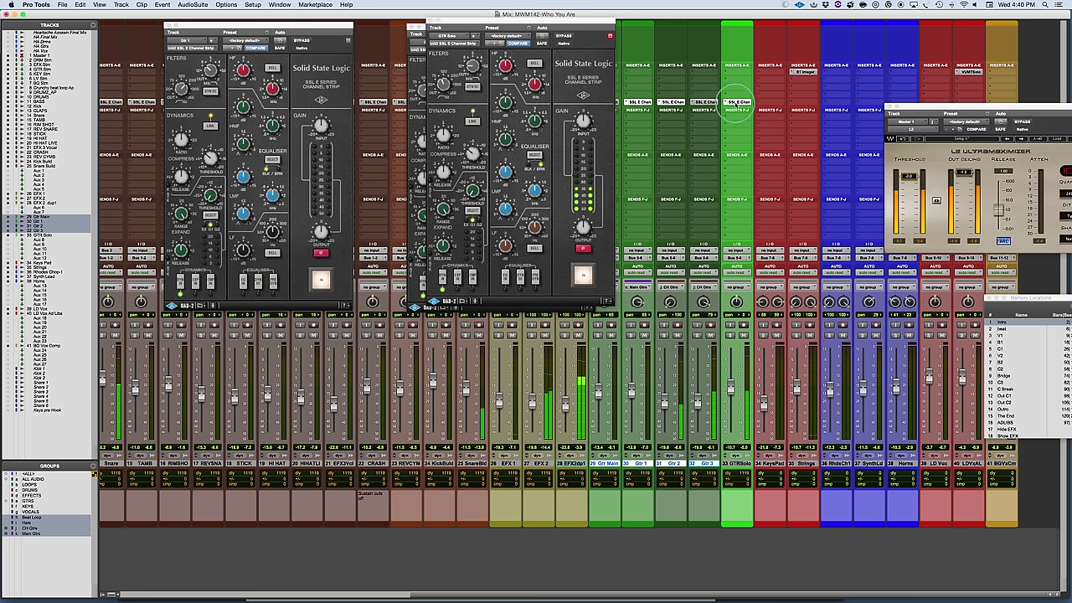
- Toggle bypass on the SSL E Channel Strips of the guitar tracks and across the mix to compare the processed and unprocessed sound
left_click(737, 101, "alt+super")
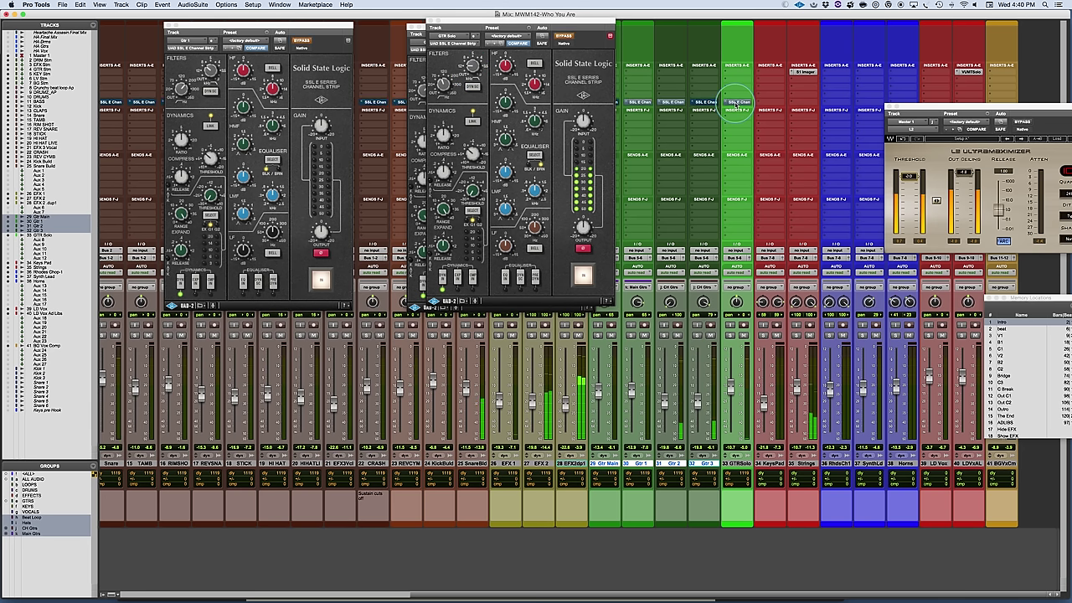
left_click(736, 103)
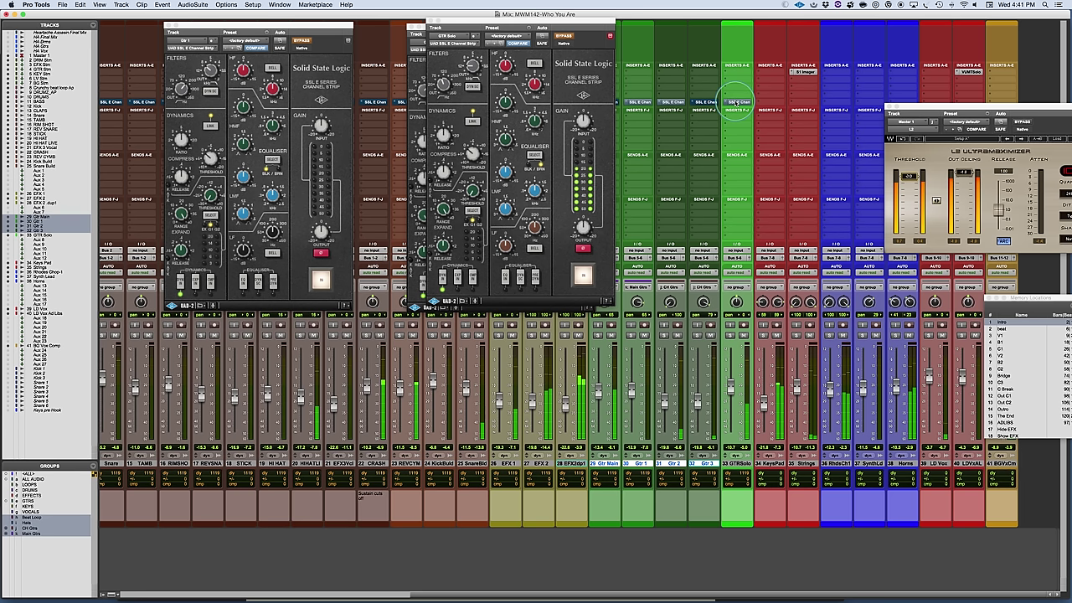
left_click(736, 102)
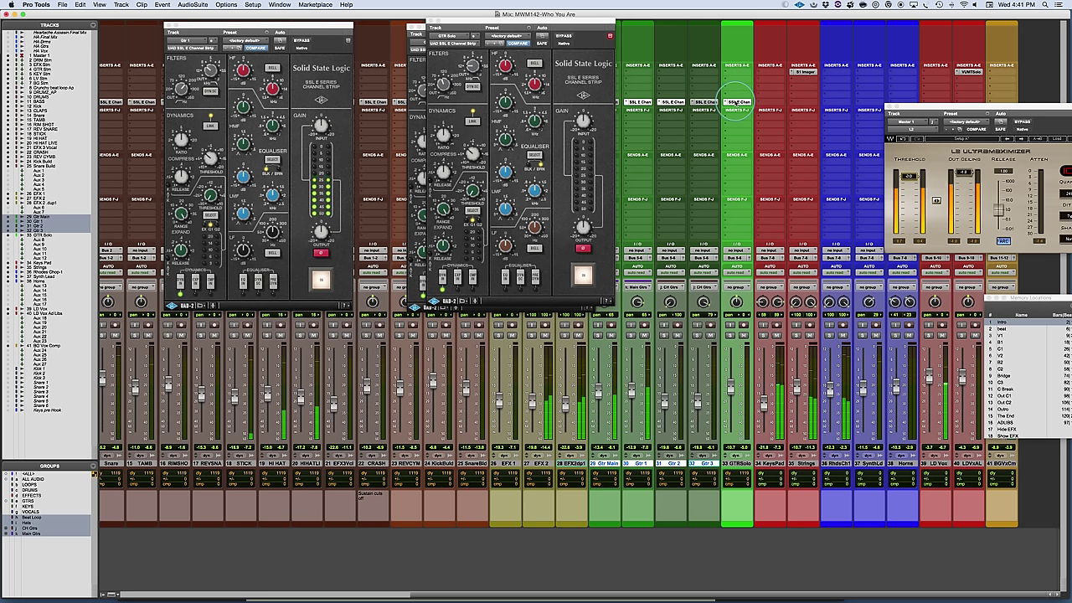
left_click(736, 103, "alt+shift+super")
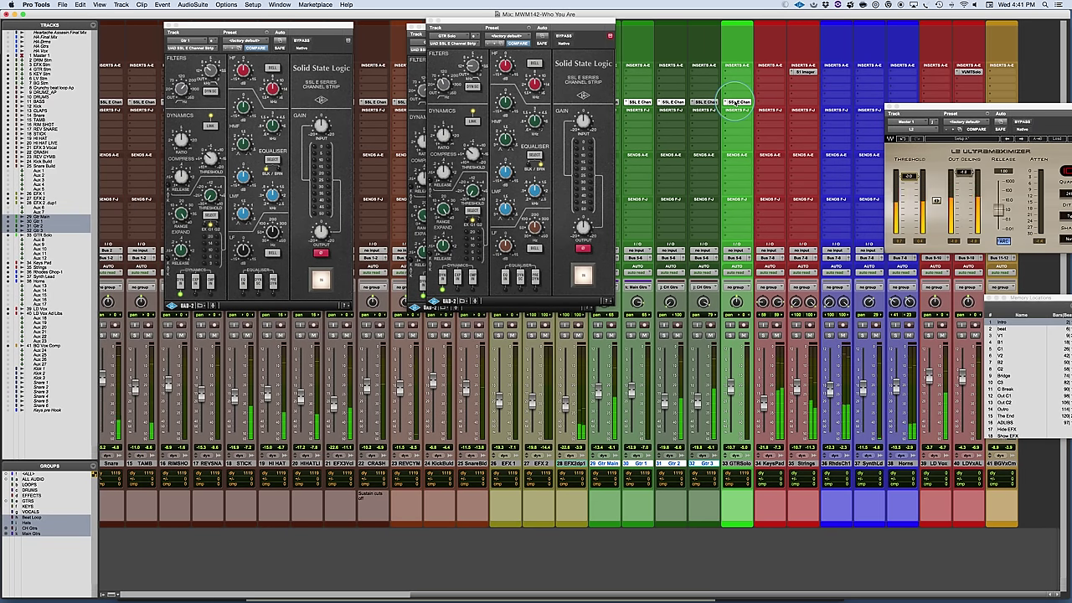
left_click(736, 102, "alt+shift+super")
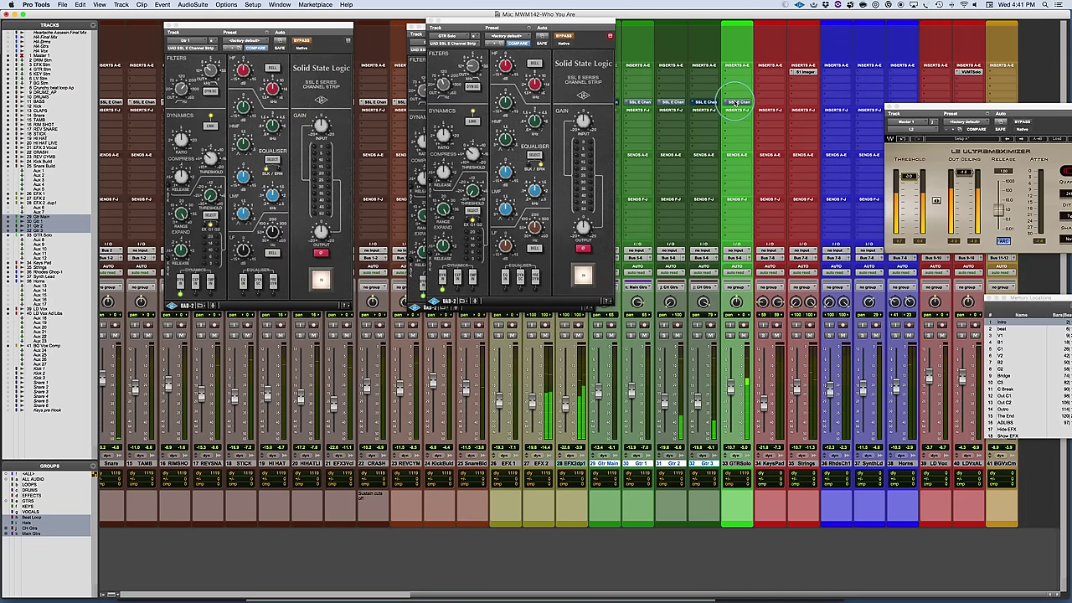
left_click(736, 102, "alt+shift+super")
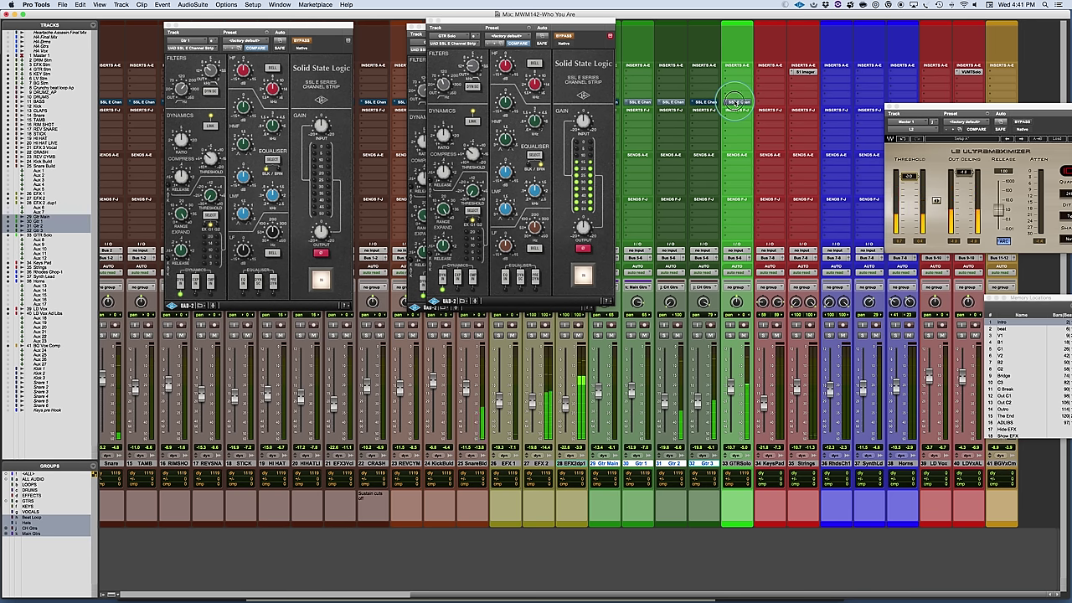
left_click(736, 102, "alt+shift+super")
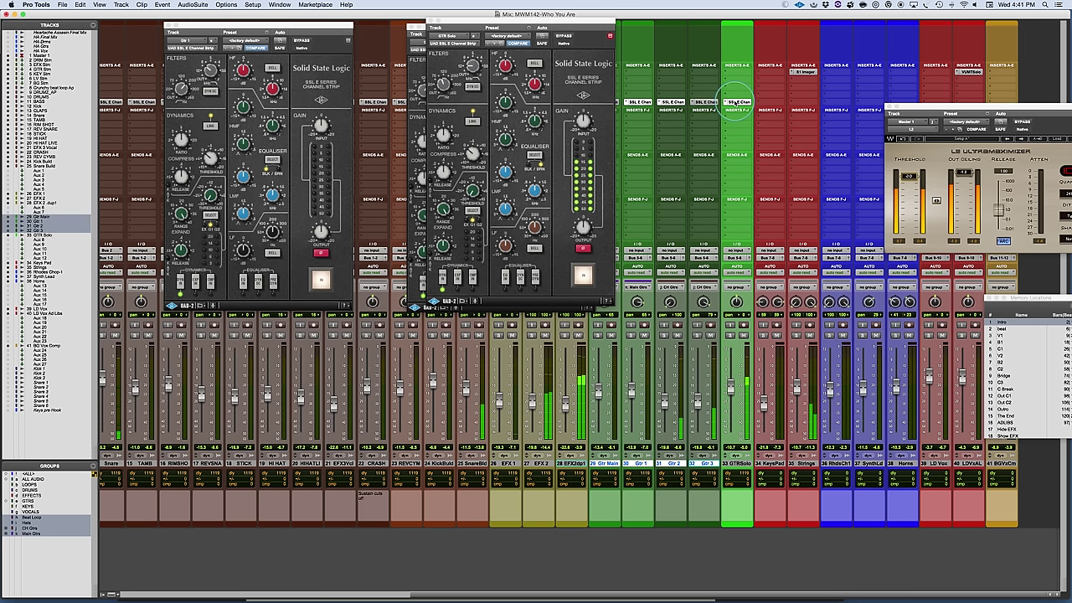
- Review the guitar, keys and strings tracks in the Edit window and across the mixer channels
key("super+equal")
scroll(498, 353, "down", 5)
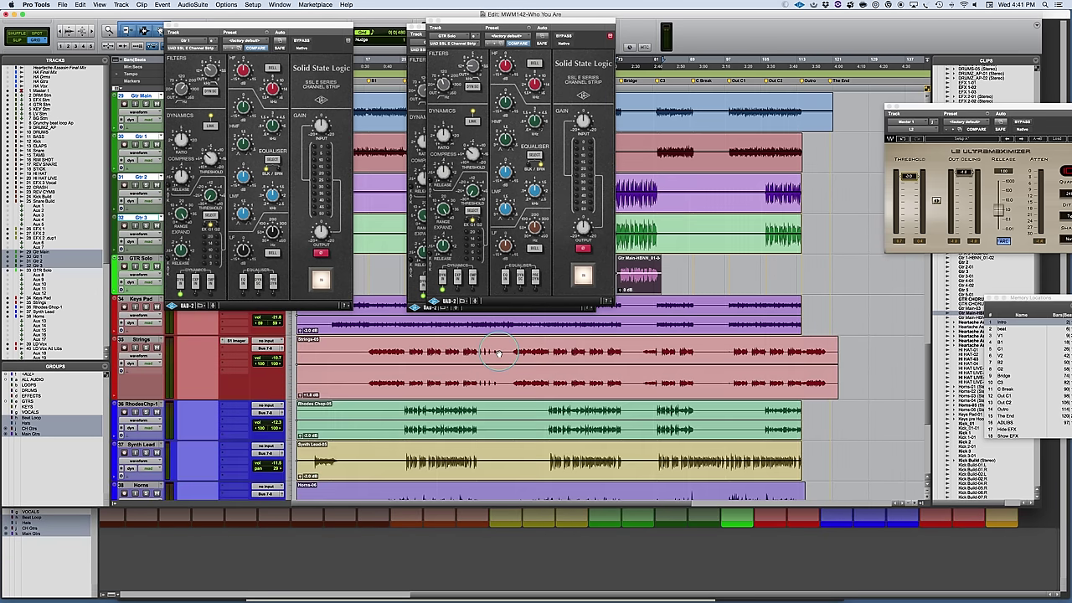
key("super+equal")
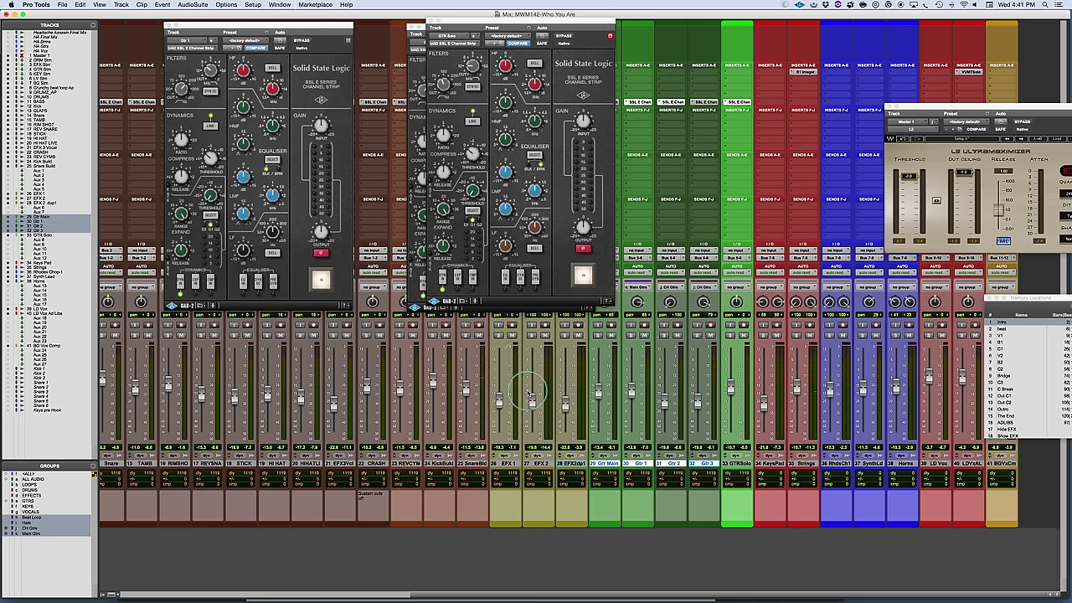
scroll(529, 393, "left", 10)
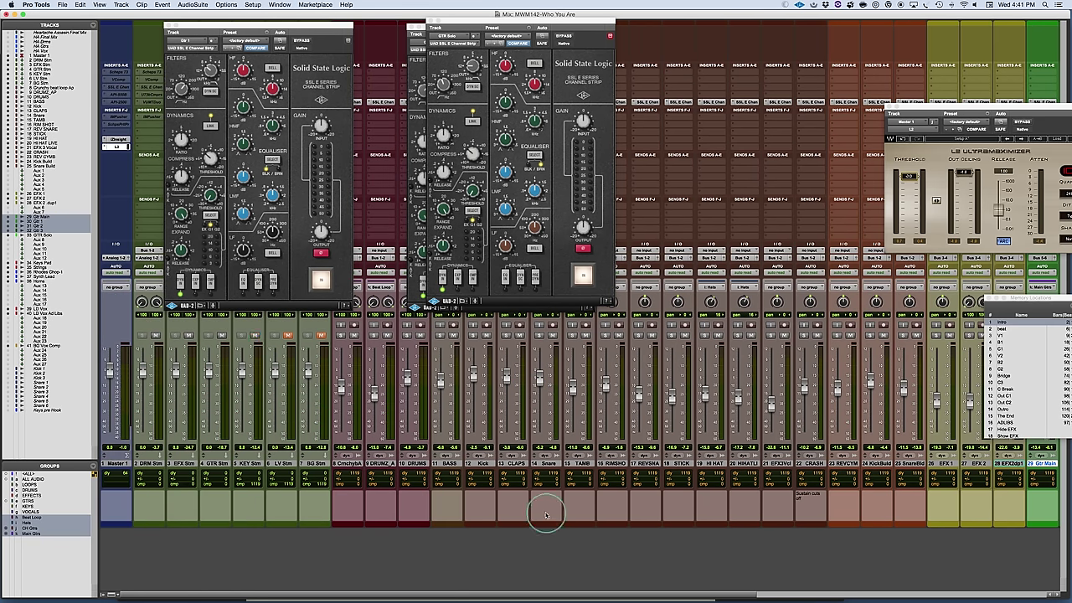
scroll(545, 514, "right", 10)
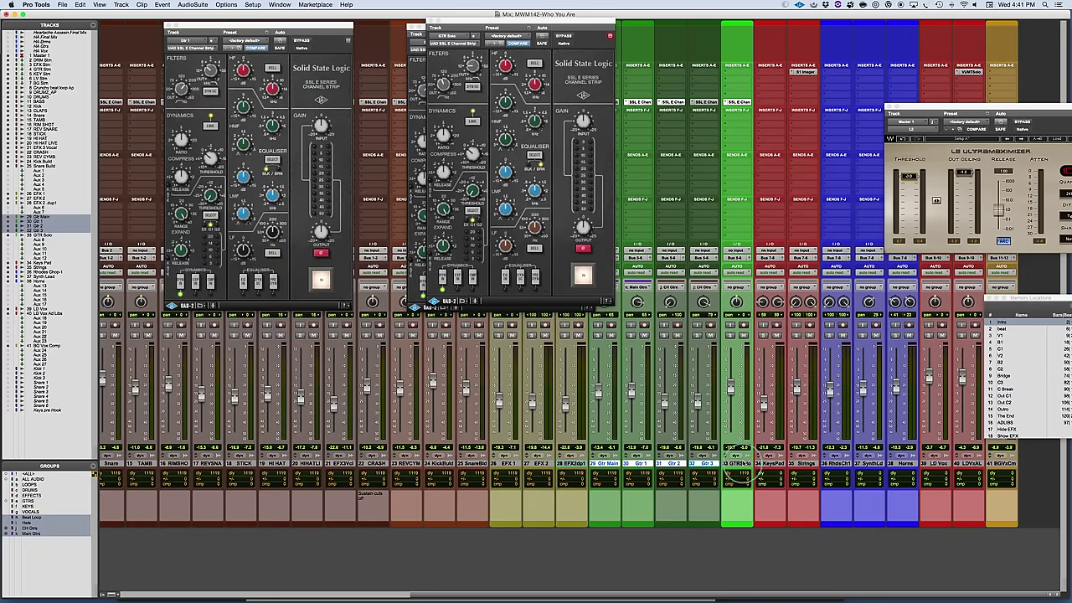
key("super+equal")
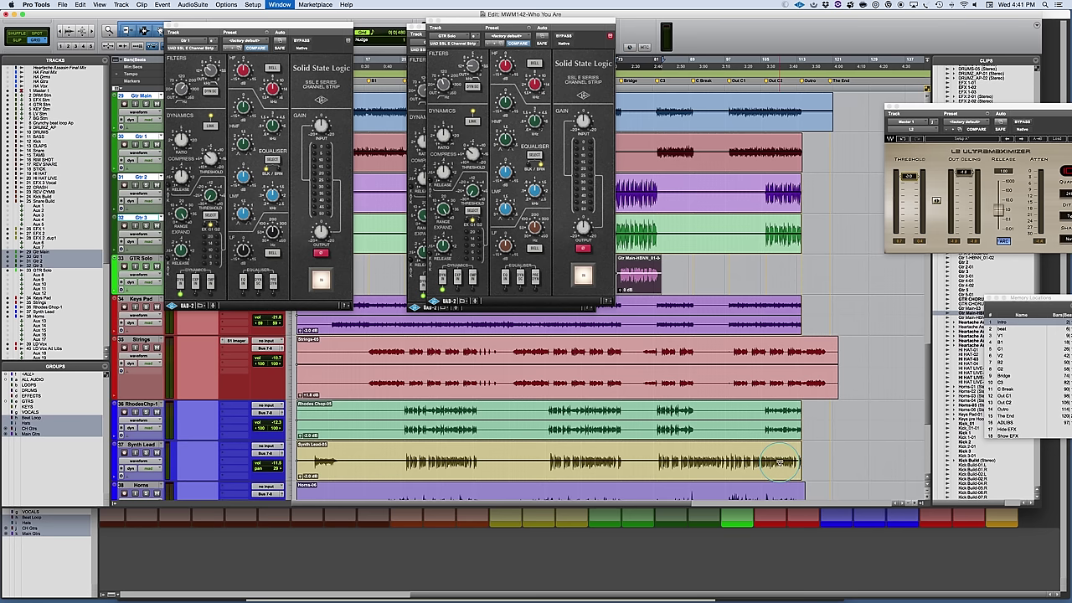
scroll(439, 410, "up", 3)
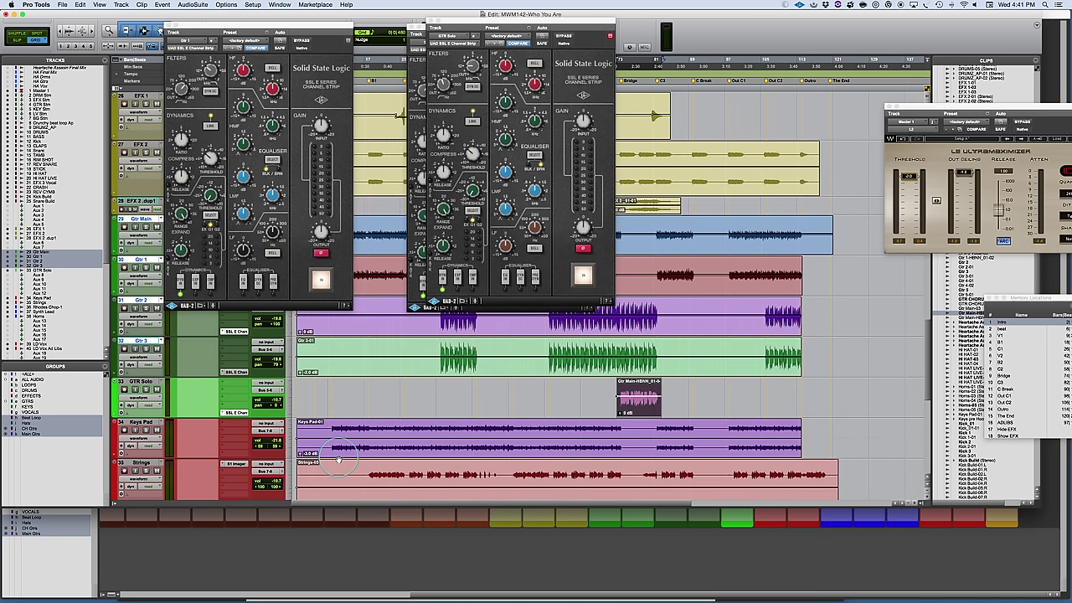
scroll(338, 459, "down", 3)
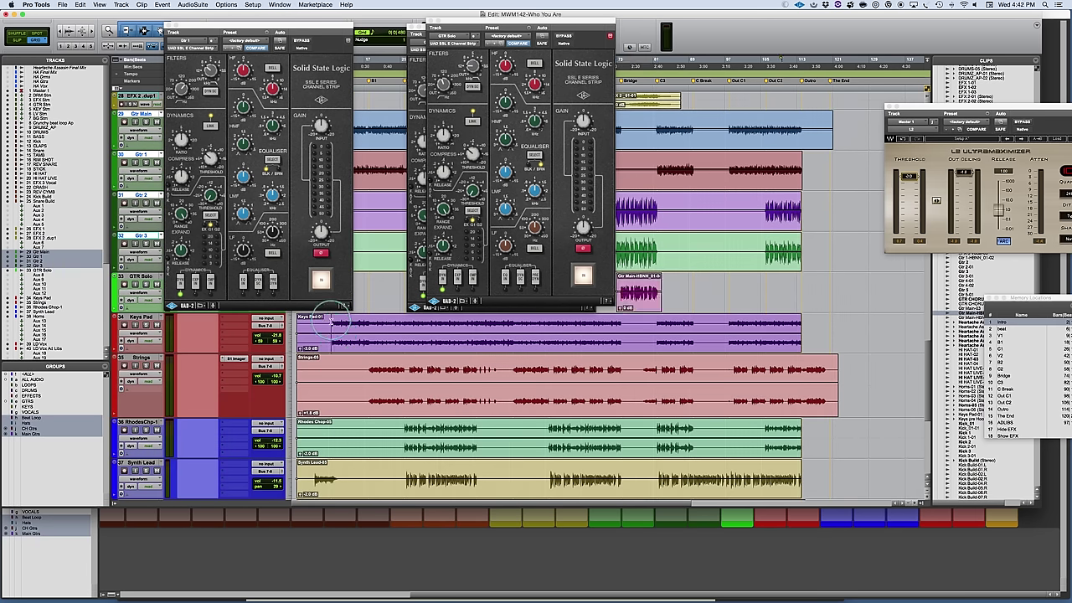
key("super+equal")
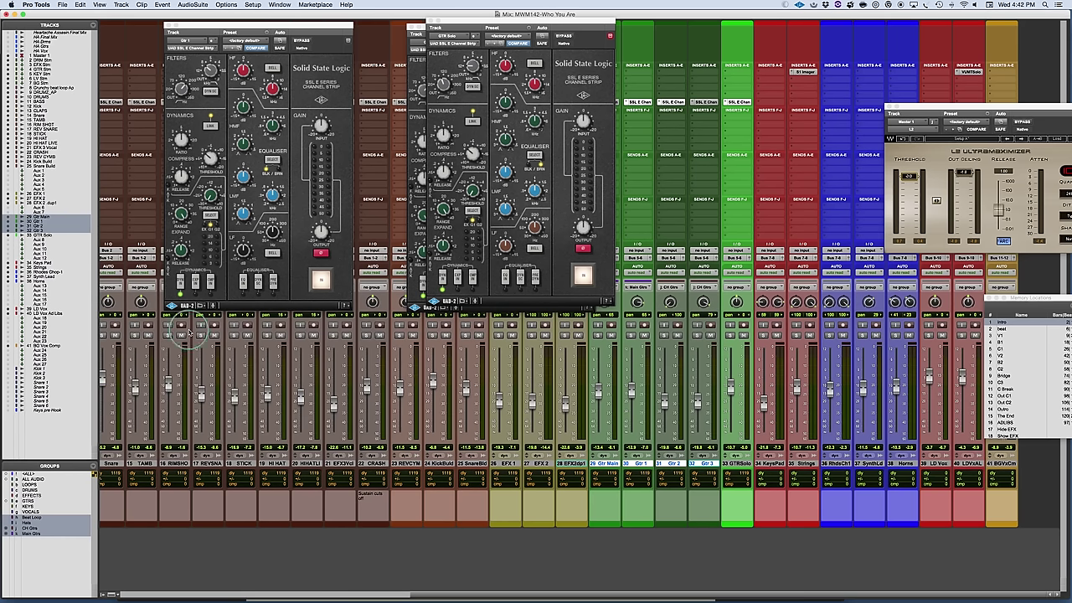
- Insert the UAD SSL E Channel Strip (stereo) on Keys Pad and start playback
left_click(759, 104)
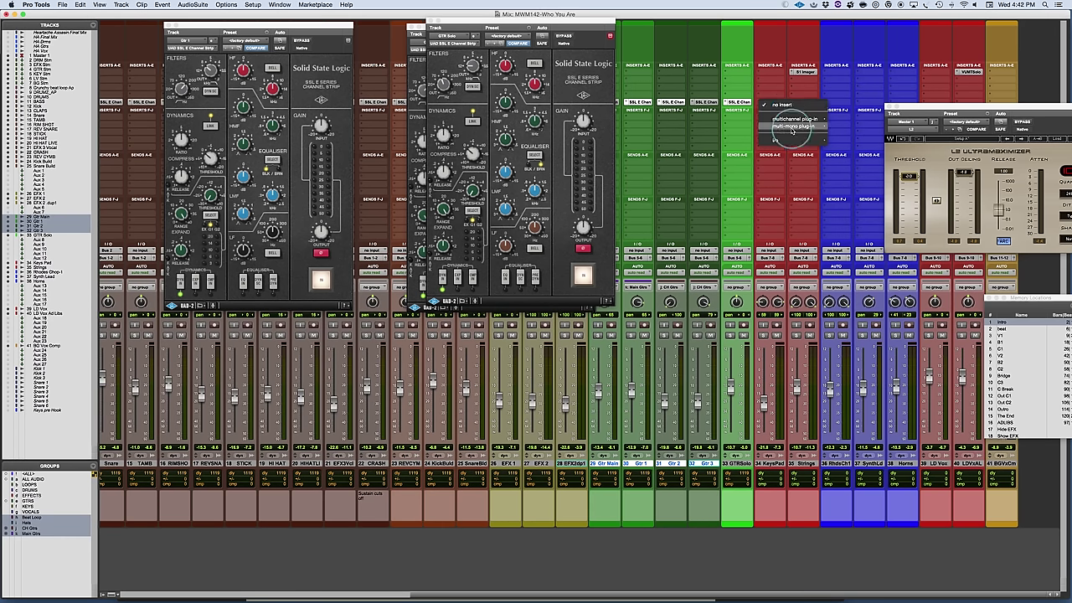
mouse_move(795, 119)
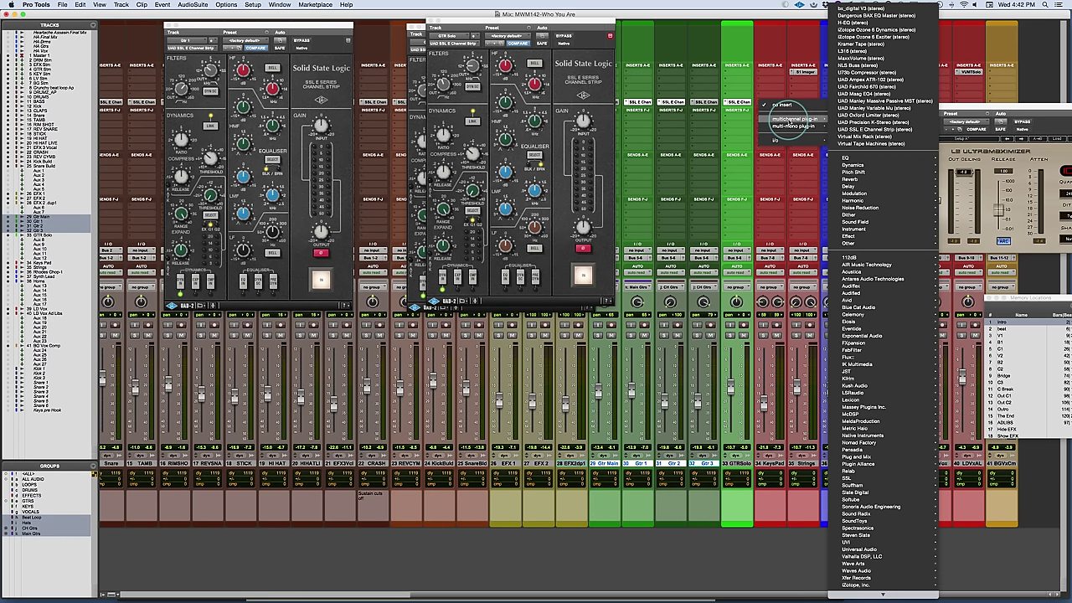
left_click(866, 130)
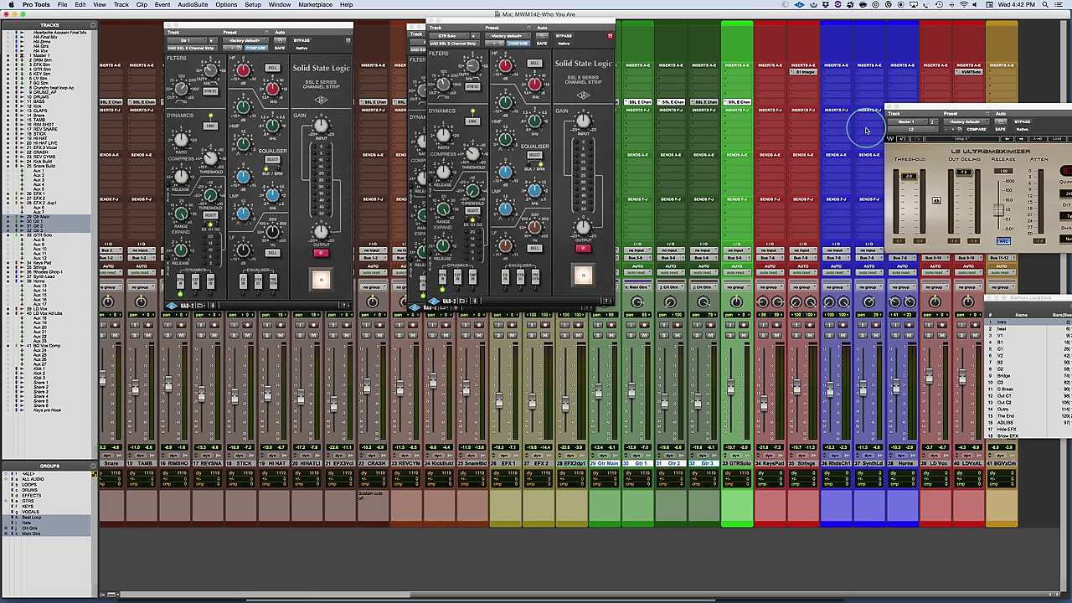
key("space")
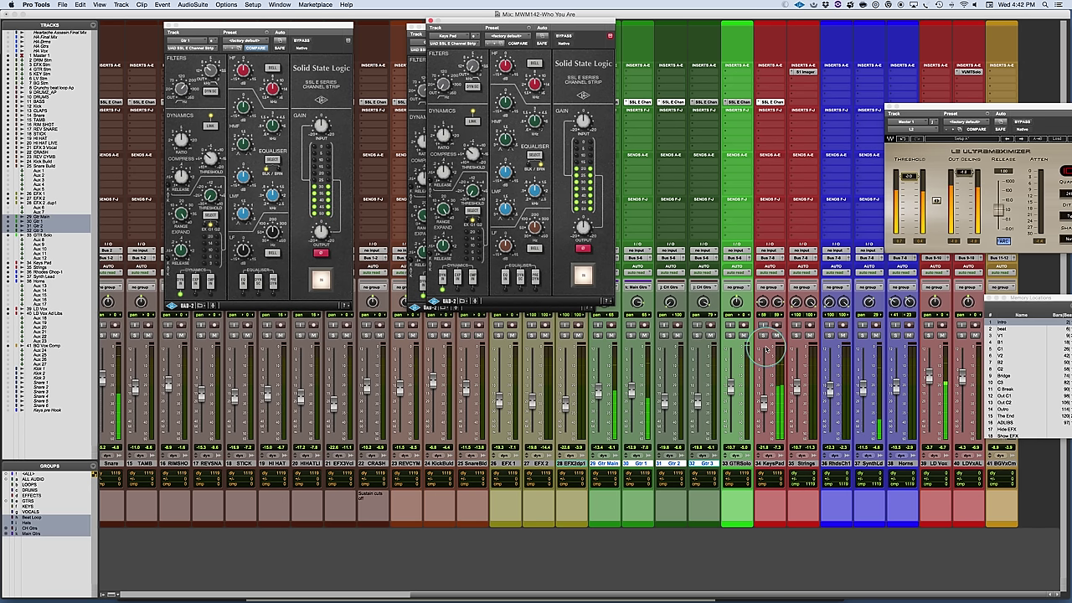
- Close the guitar channel strip windows and move the Keys Pad strip window clear for adjustment
left_click(192, 48)
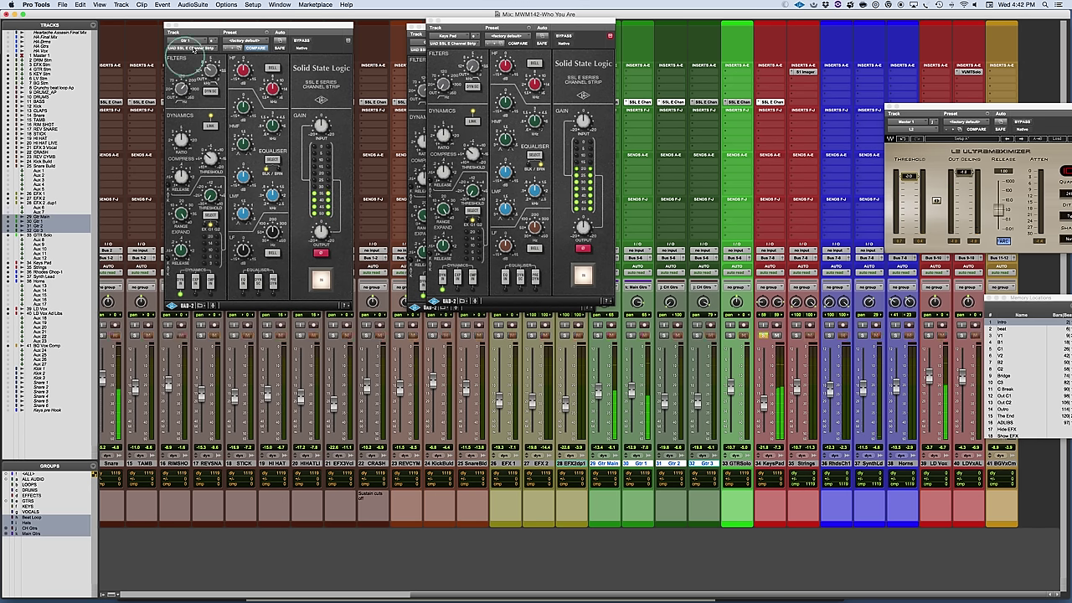
left_click(411, 27)
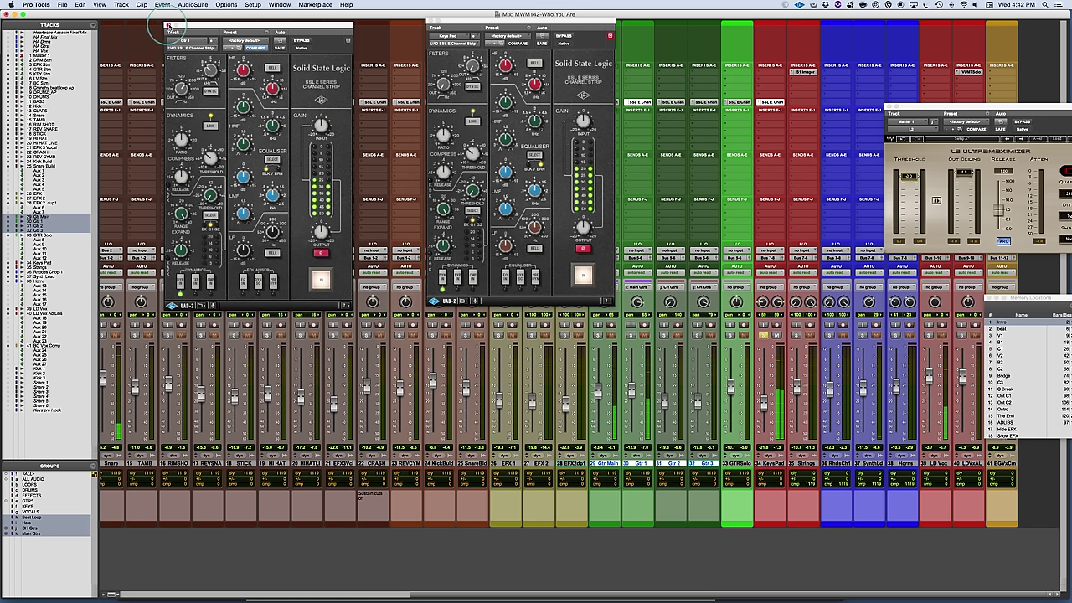
left_click(167, 26)
left_click_drag(471, 19, 422, 48)
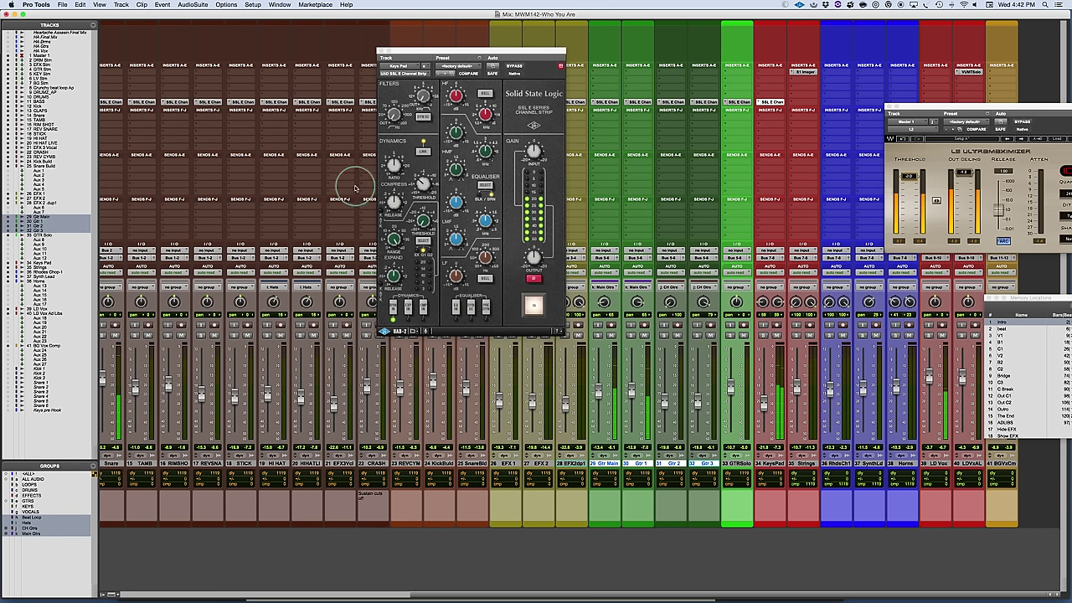
- Adjust both filters of the Keys Pad channel strip while soloing the track and checking it against bypass
left_click_drag(421, 96, 416, 72)
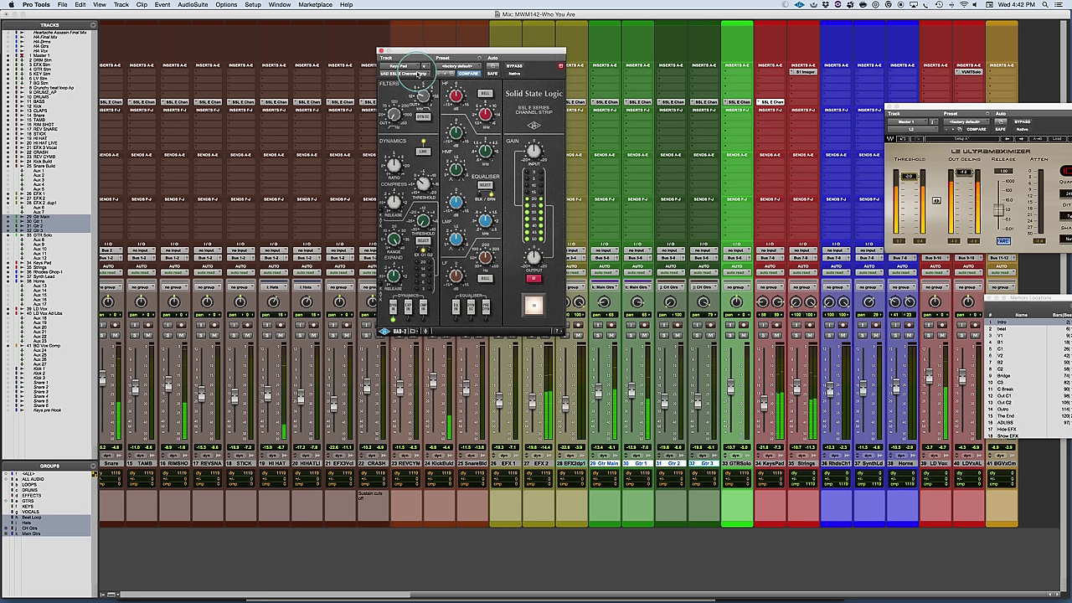
left_click(761, 335)
left_click(420, 94)
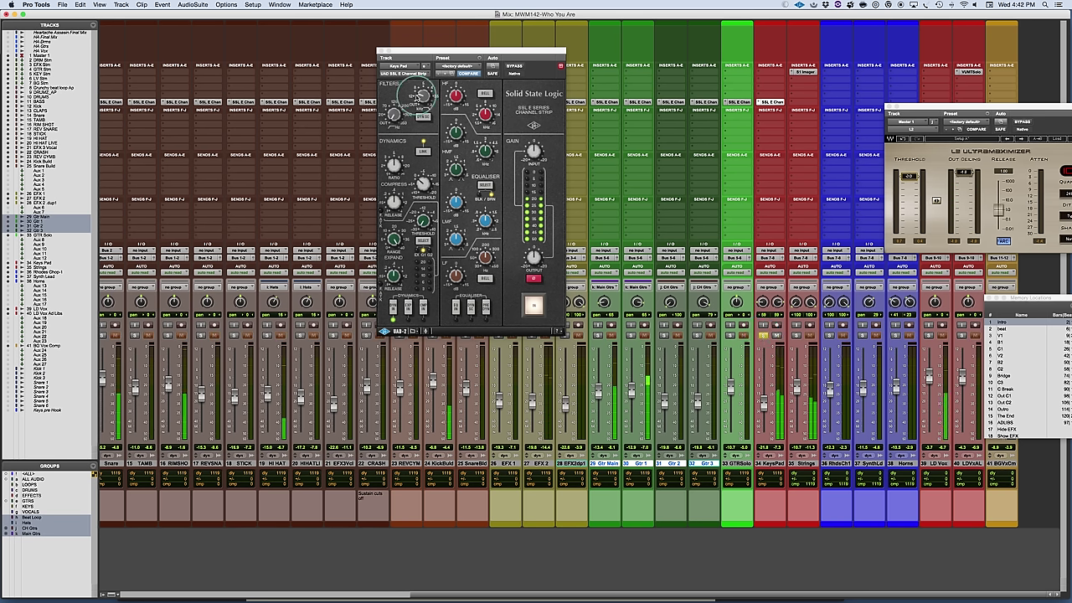
left_click_drag(420, 95, 422, 94)
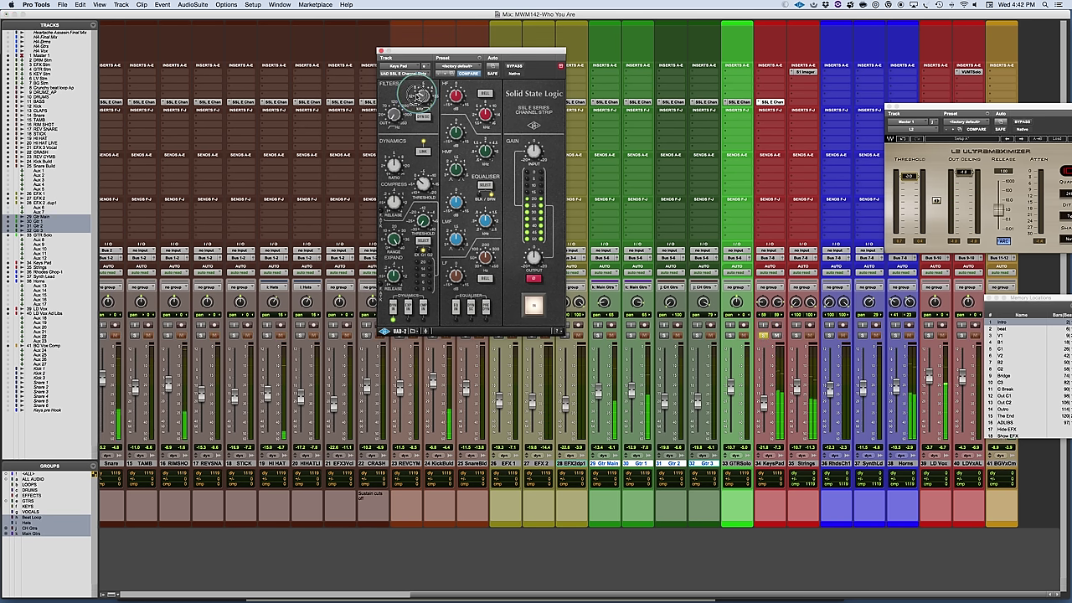
left_click(393, 120)
left_click_drag(392, 119, 382, 83)
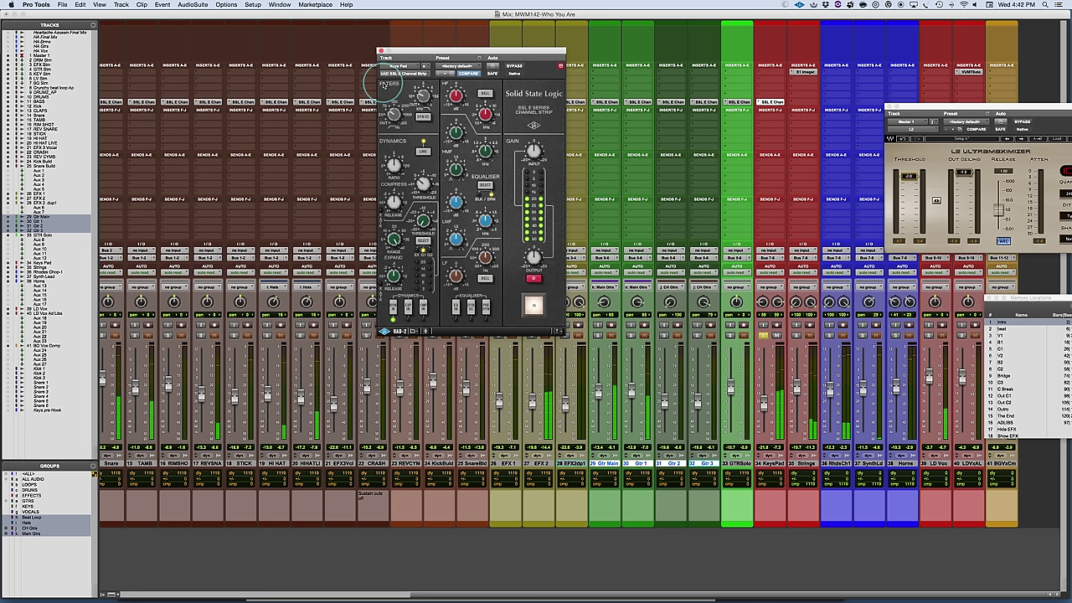
left_click(518, 67)
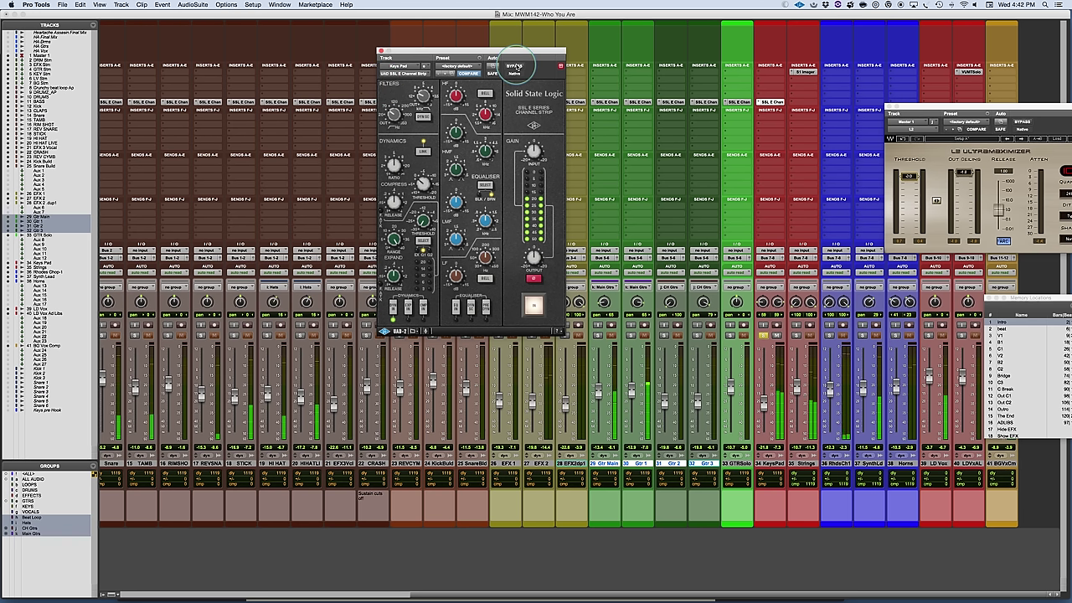
- Solo Strings and insert the UAD SSL E Channel Strip (stereo) on it
left_click(794, 346)
left_click(797, 336)
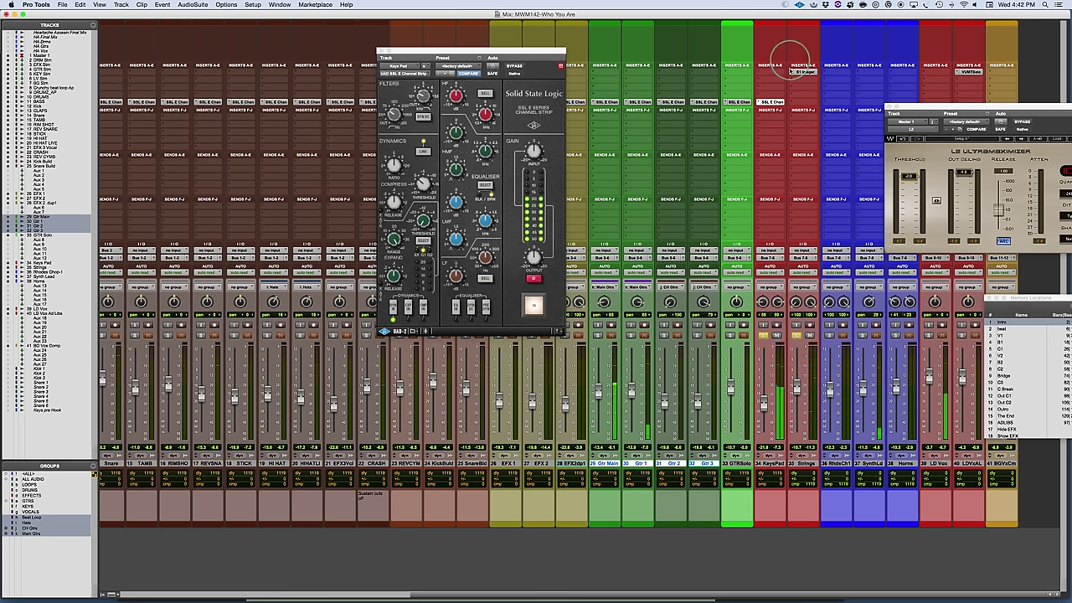
left_click(800, 107)
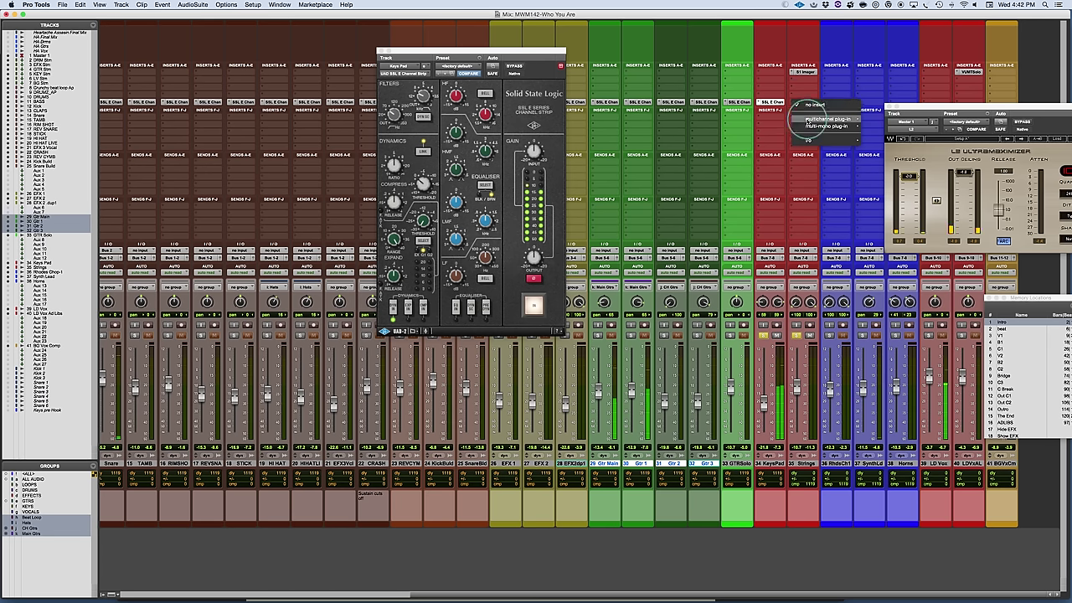
mouse_move(828, 120)
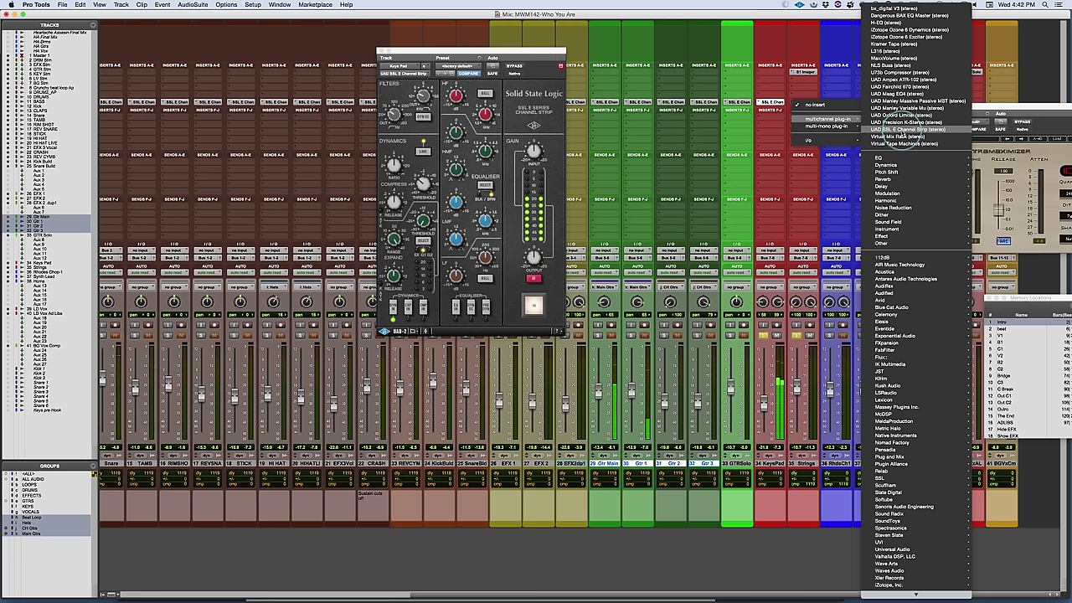
- Open the Keys Pad channel strip alongside the Strings one and arrange the two windows side by side
left_click(657, 98)
left_click(729, 102)
left_click(771, 103)
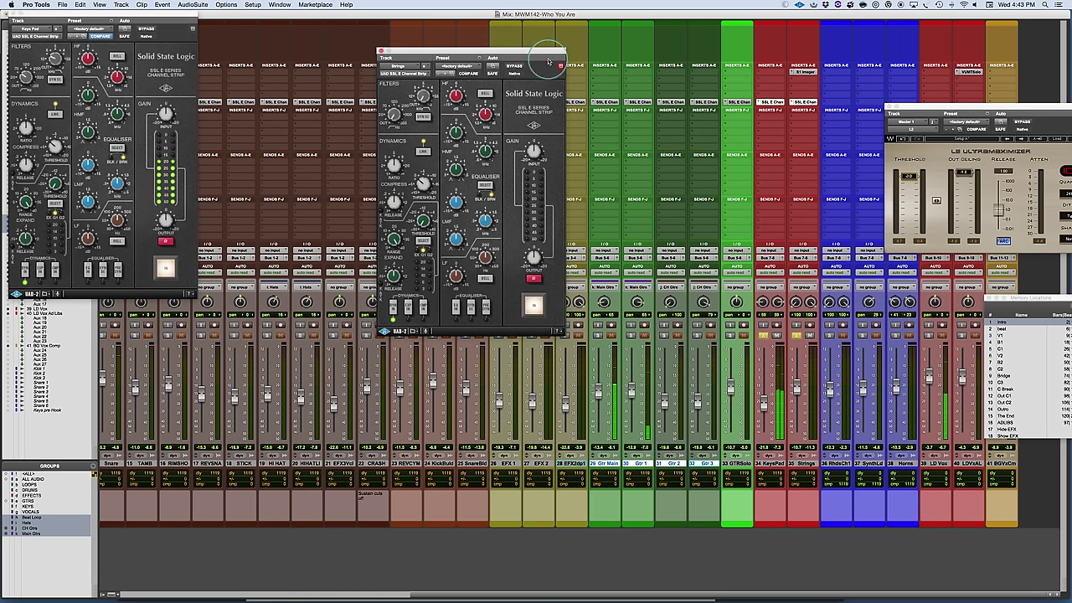
left_click_drag(548, 61, 689, 43)
left_click_drag(184, 14, 494, 45)
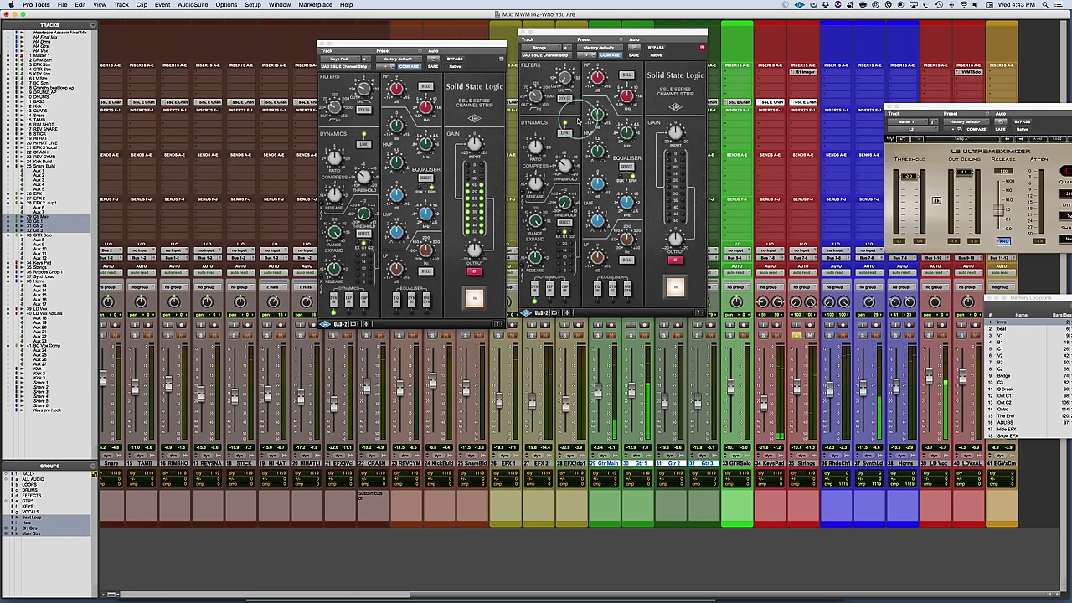
- Place the playback position where the Strings clip starts playing in the Edit window and return to the mixer
key("super+equal")
left_click(369, 365)
key("super+equal")
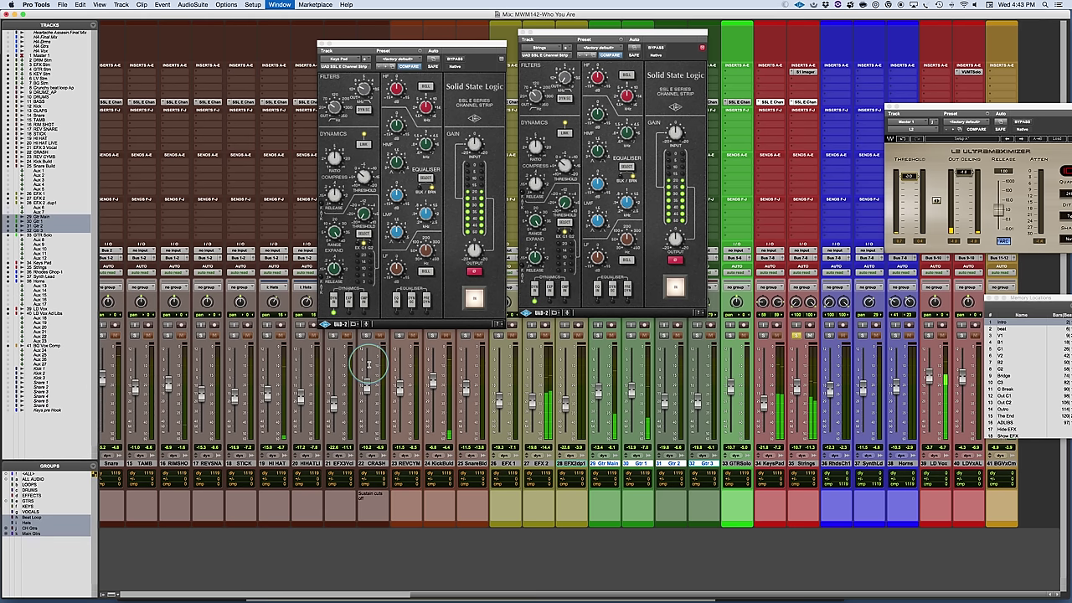
left_click(390, 167)
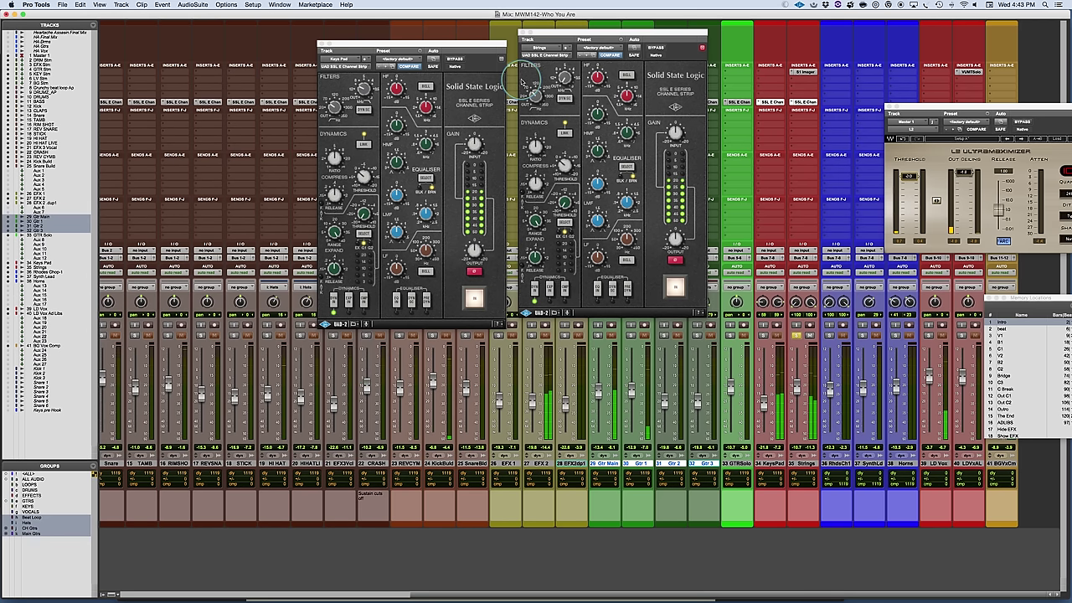
- Adjust the upper filter of the Strings channel strip while listening to the soloed track
left_click(557, 87)
left_click(533, 95)
left_click(561, 77)
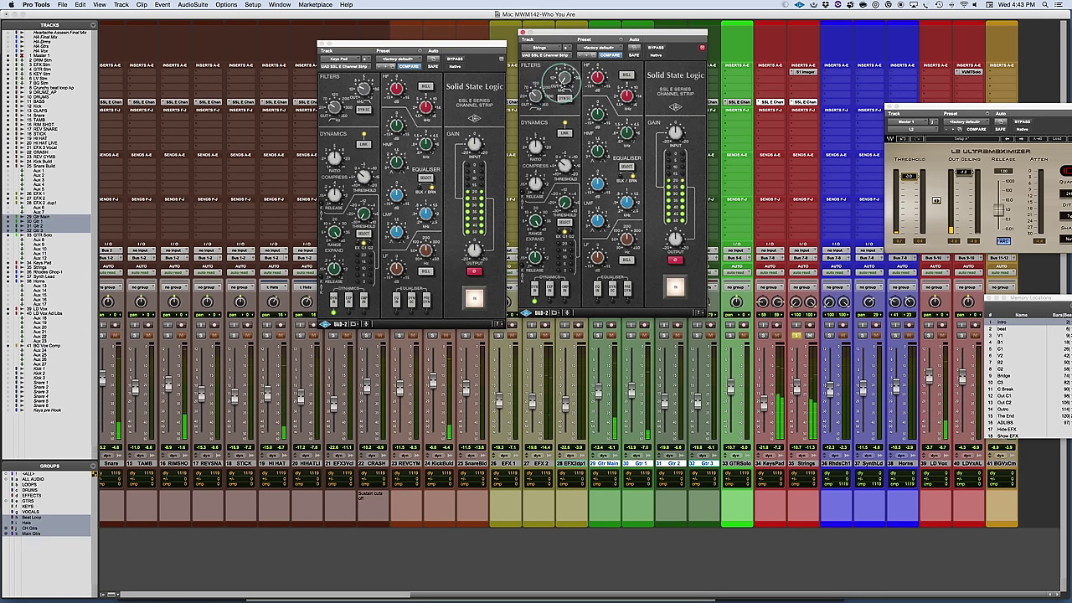
left_click(558, 73)
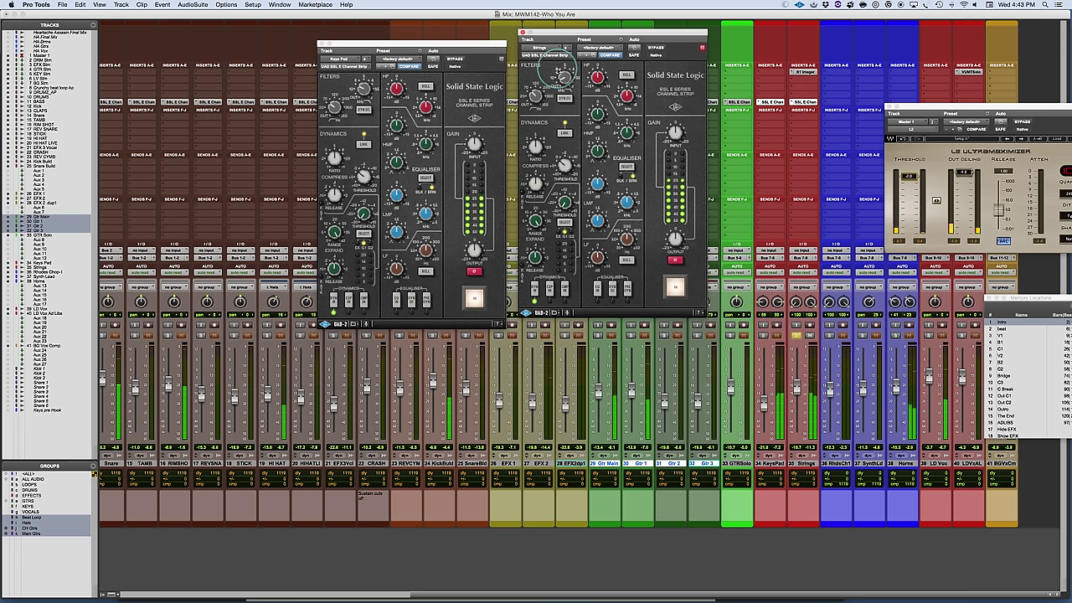
left_click(559, 73)
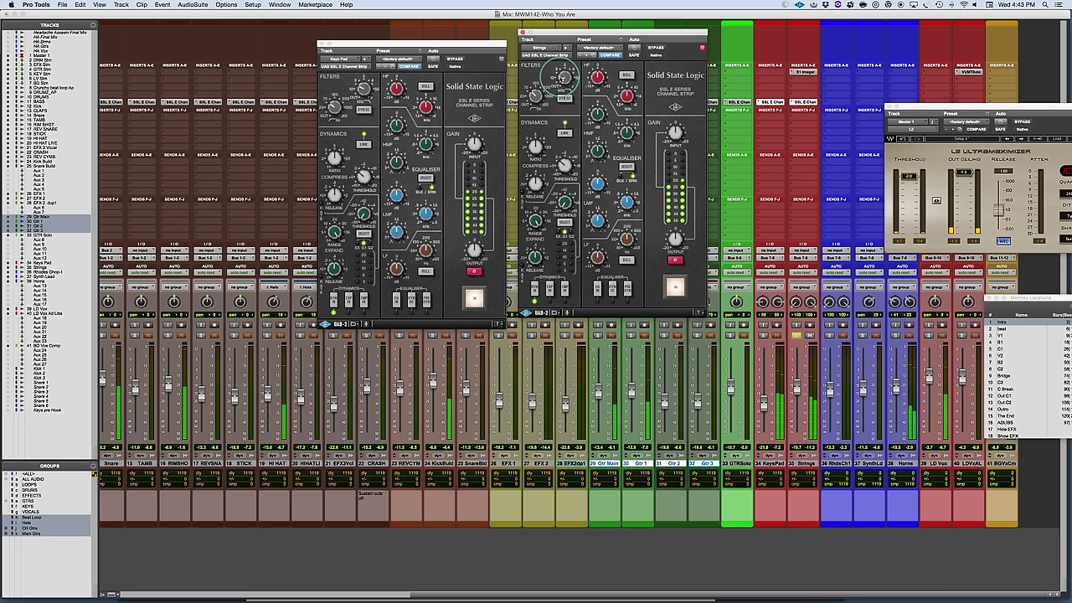
left_click(563, 77)
left_click(754, 352)
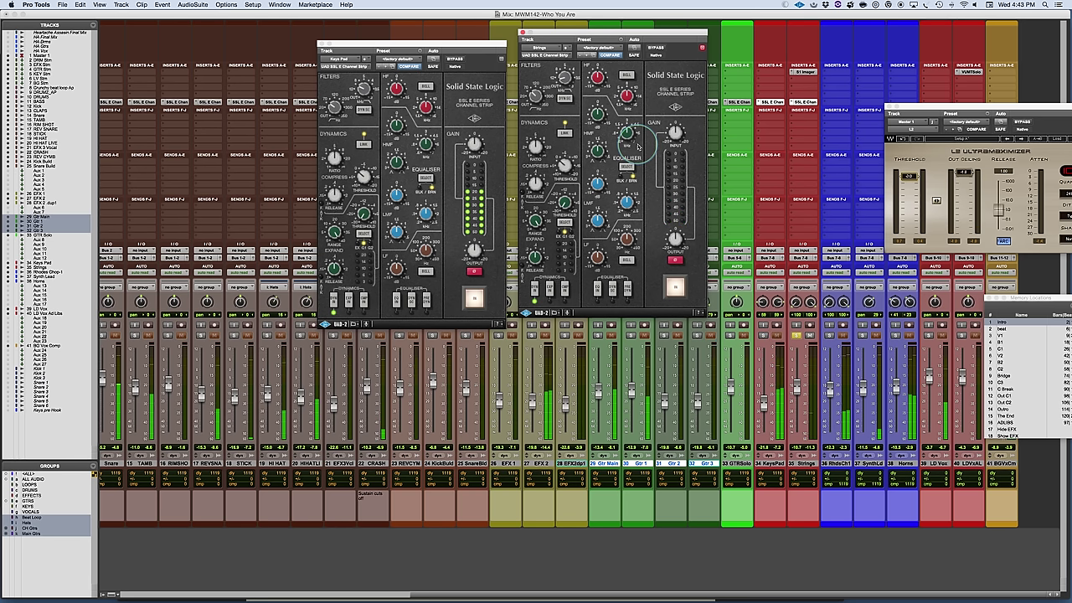
left_click(563, 77)
mouse_move(563, 77)
left_mouse_down()
mouse_move(553, 77)
mouse_move(561, 84)
left_mouse_up()
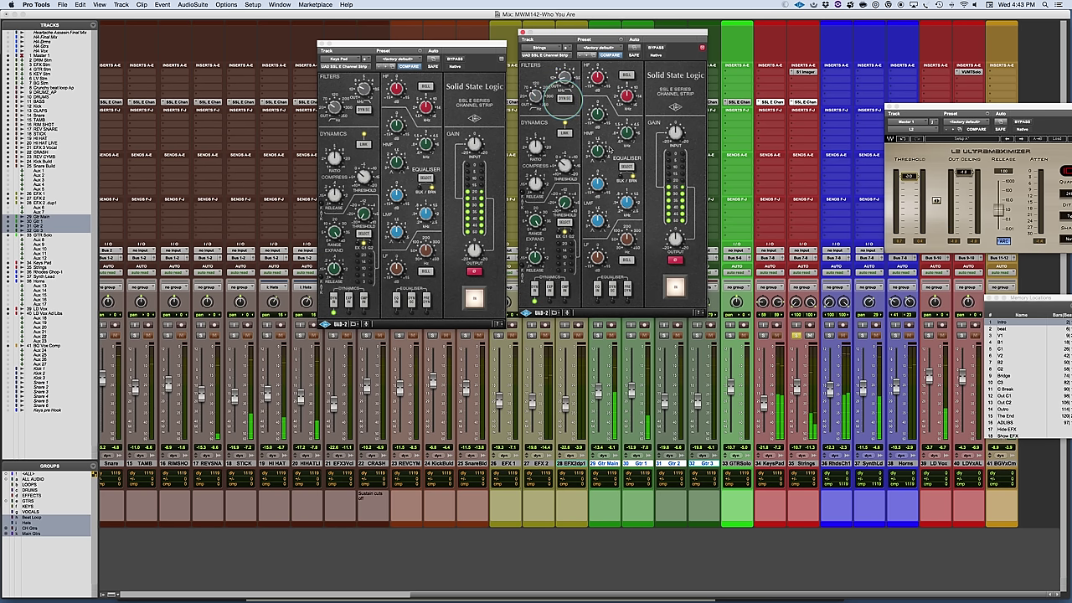
- Toggle the Keys Pad solo and leave it soloed together with Strings
left_click(777, 341)
left_click(762, 335)
left_click(762, 335)
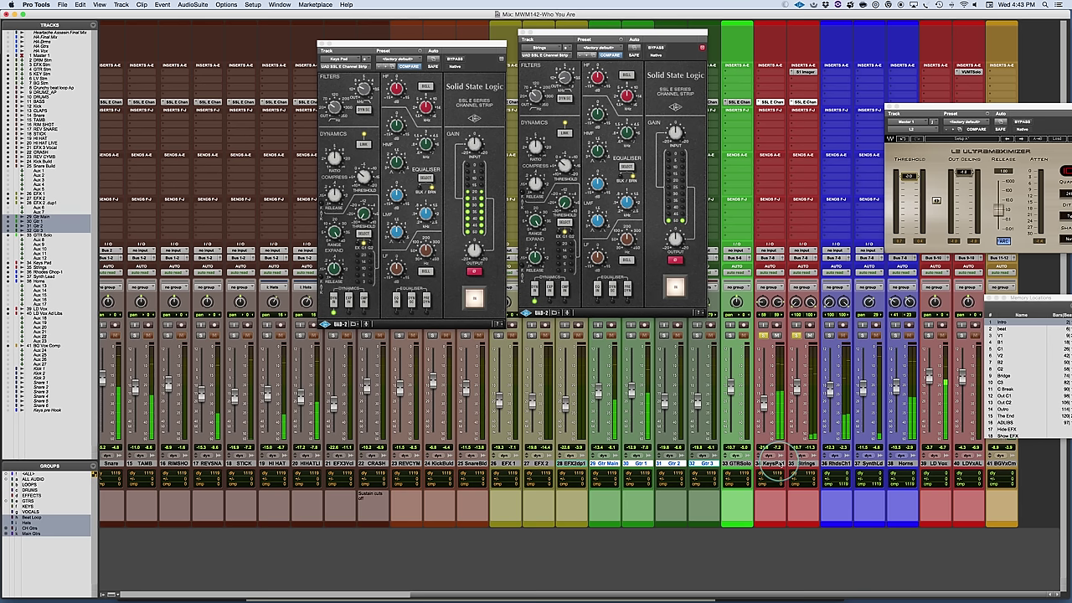
- Select the Keys Pad and Strings tracks and bypass the SSL E Channel Strips on both together
left_click(768, 463)
left_click(805, 465, "shift")
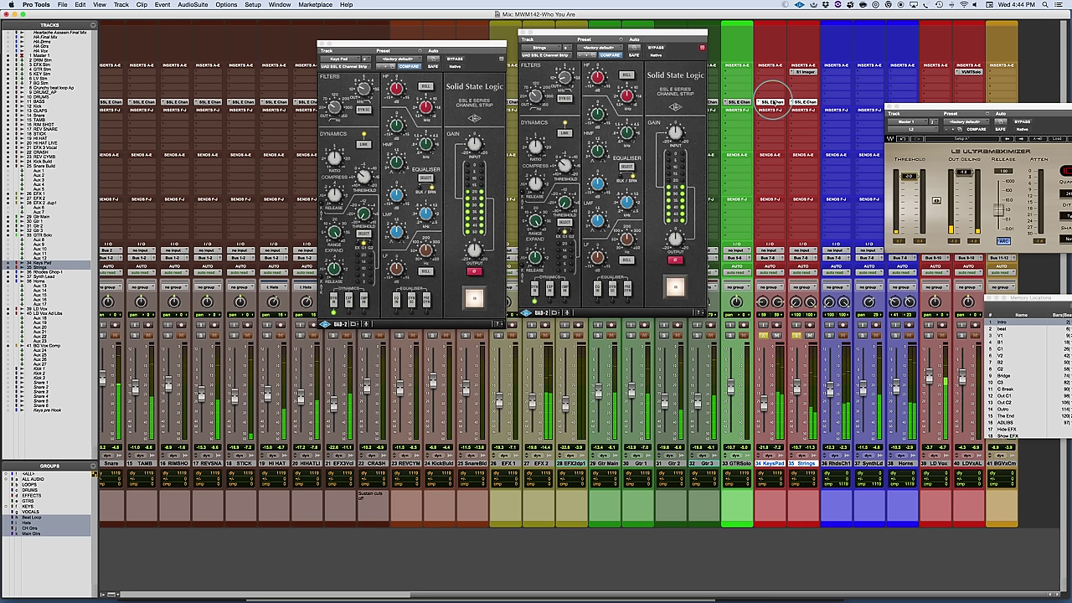
left_click(771, 102, "alt+shift+super")
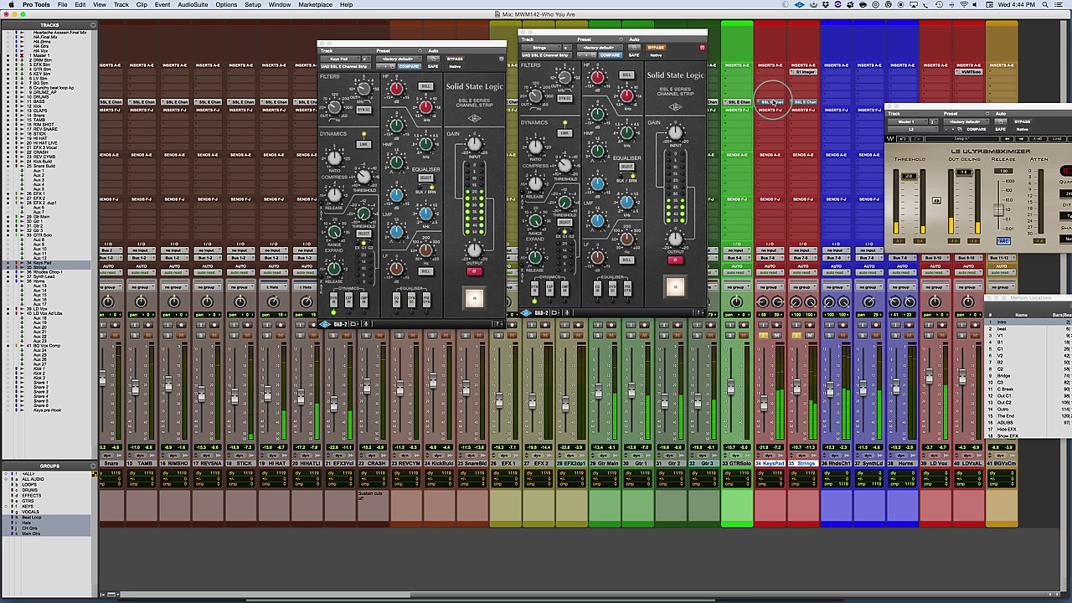
- Compare the soloed Keys Pad and Strings tracks with both SSL E Channel Strips bypassed and active, ending with both active
left_click(772, 102, "super")
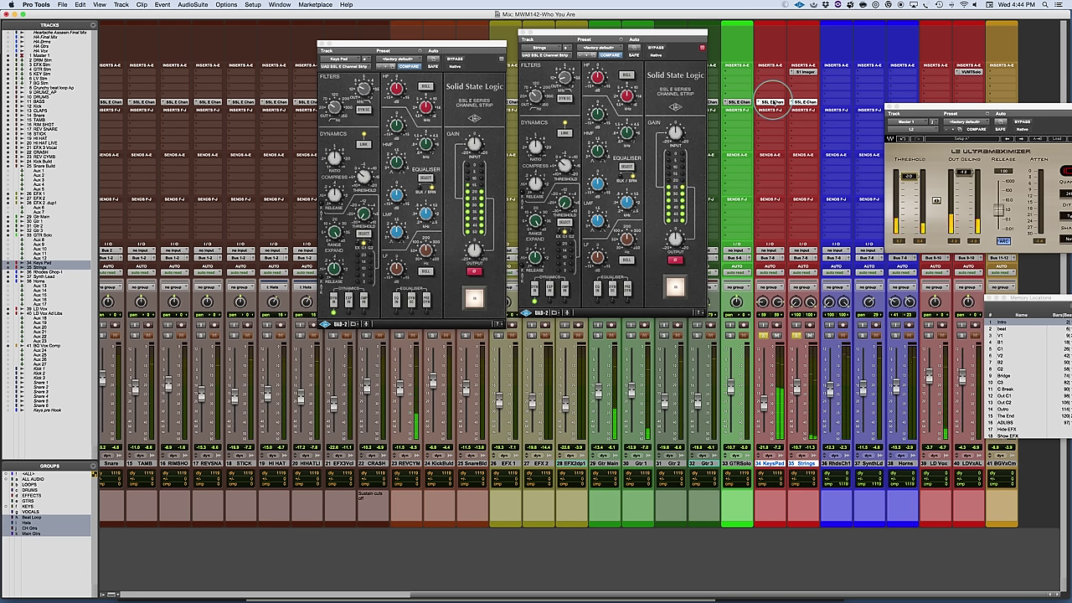
left_click(772, 103, "super")
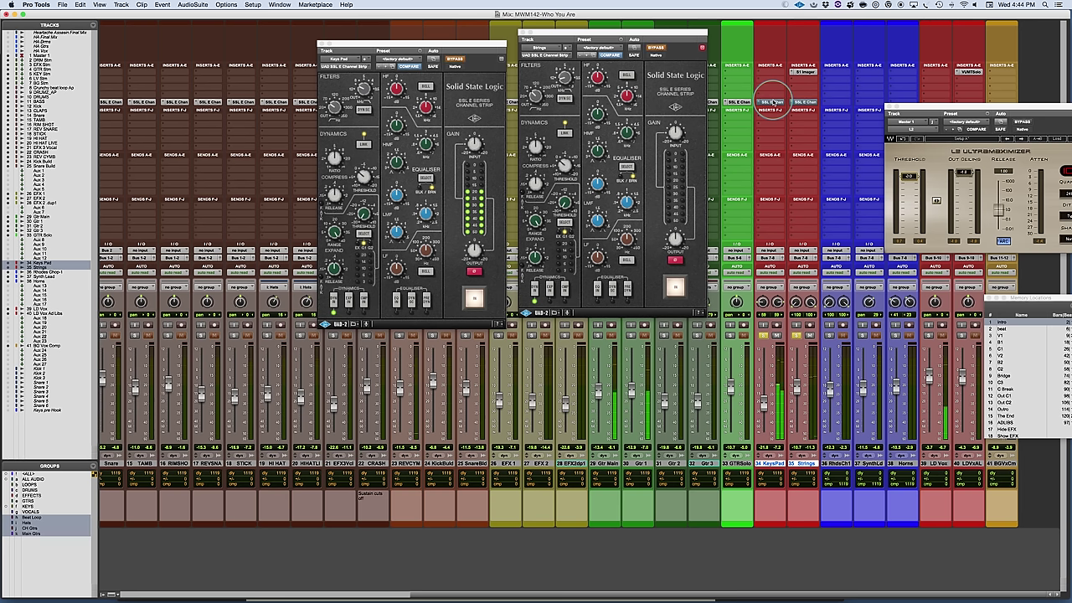
left_click(772, 103, "super")
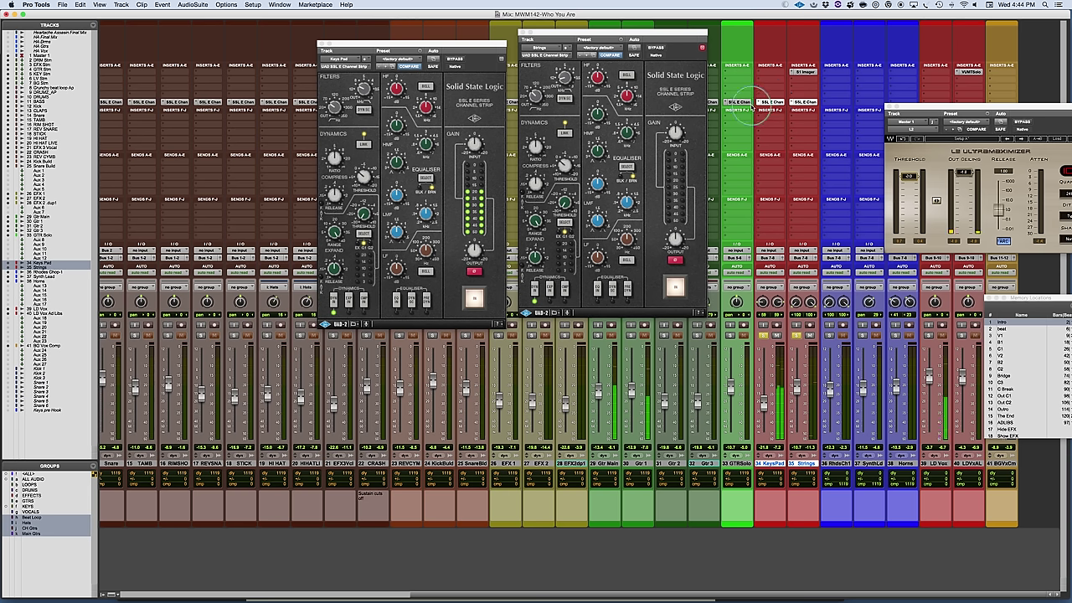
left_click(332, 107)
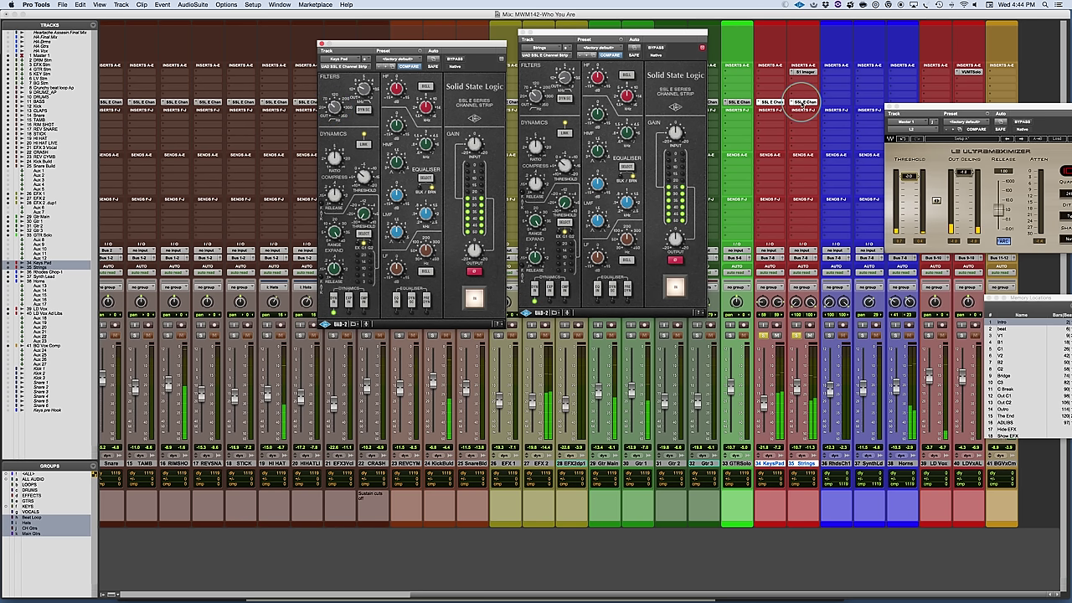
left_click(802, 102)
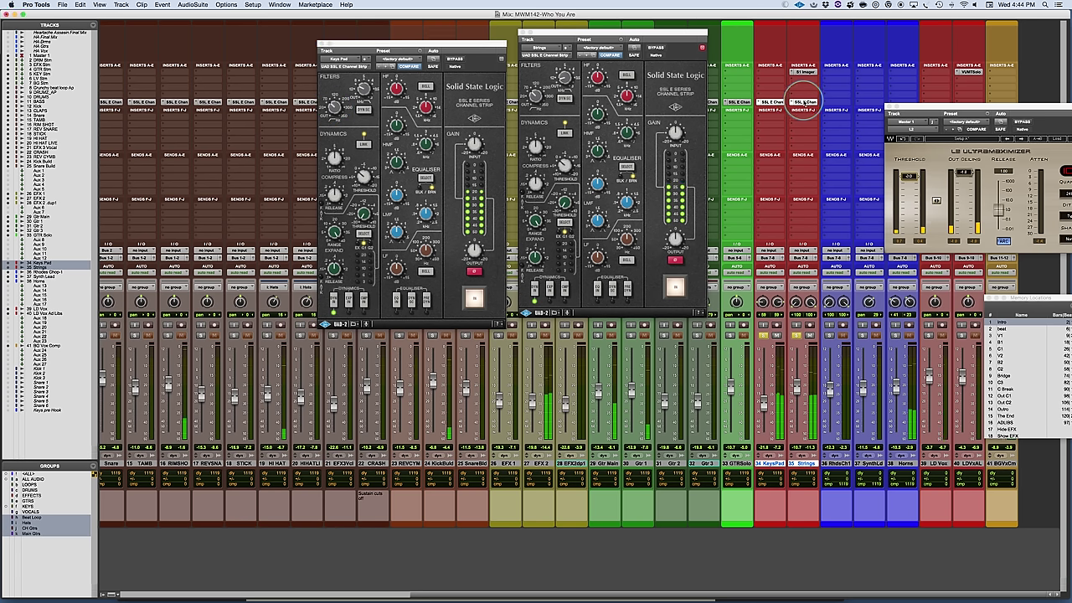
left_click(802, 102, "alt+shift+super")
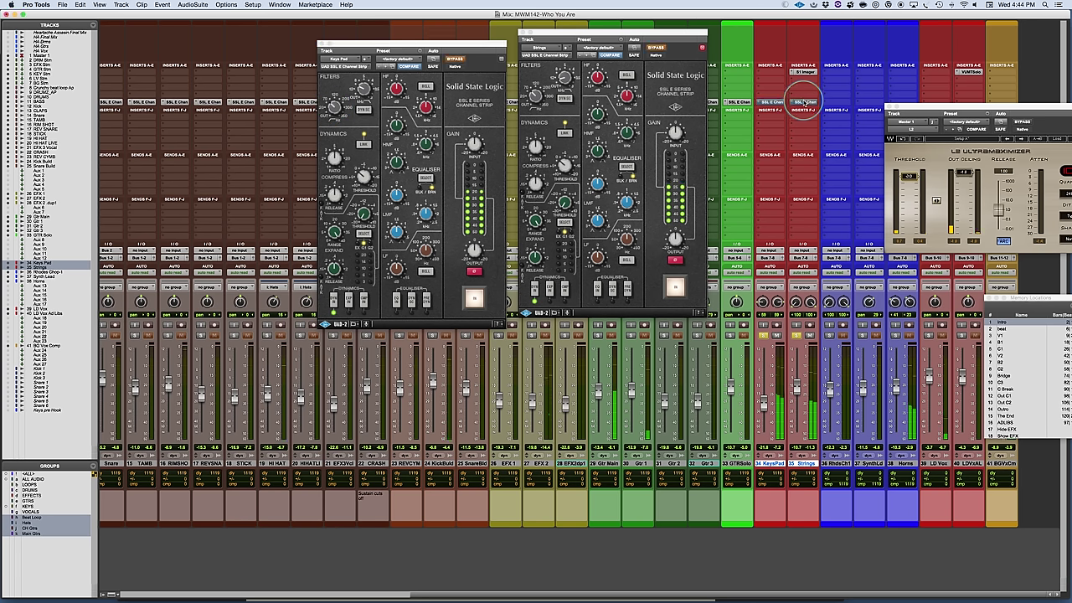
left_click(802, 102, "alt+shift+super")
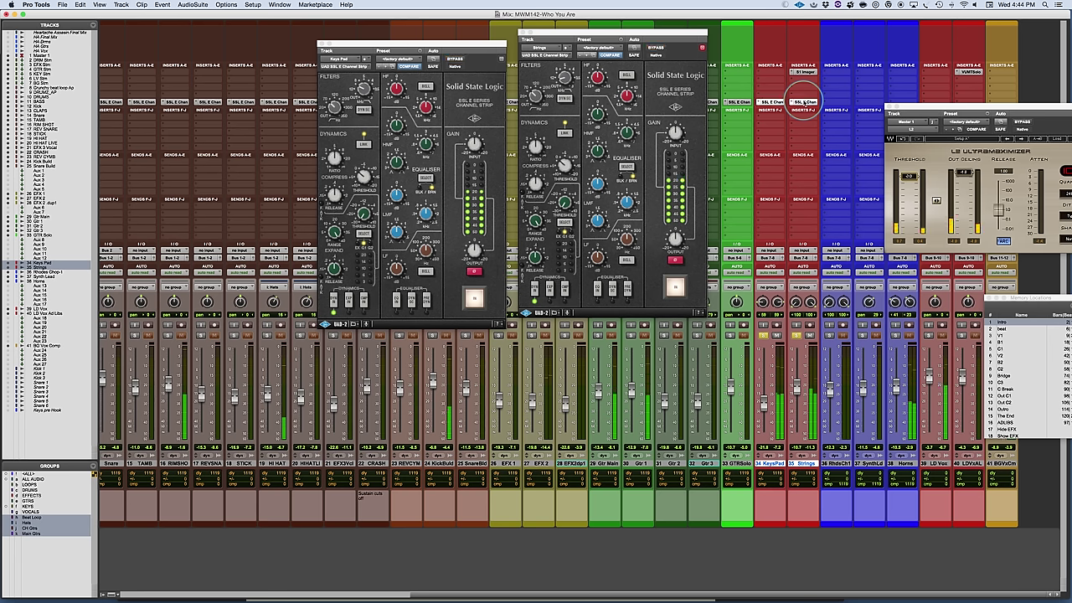
- Clear the Keys Pad and Strings solos and compare both channel strips bypassed and active in the full mix
left_click(797, 333)
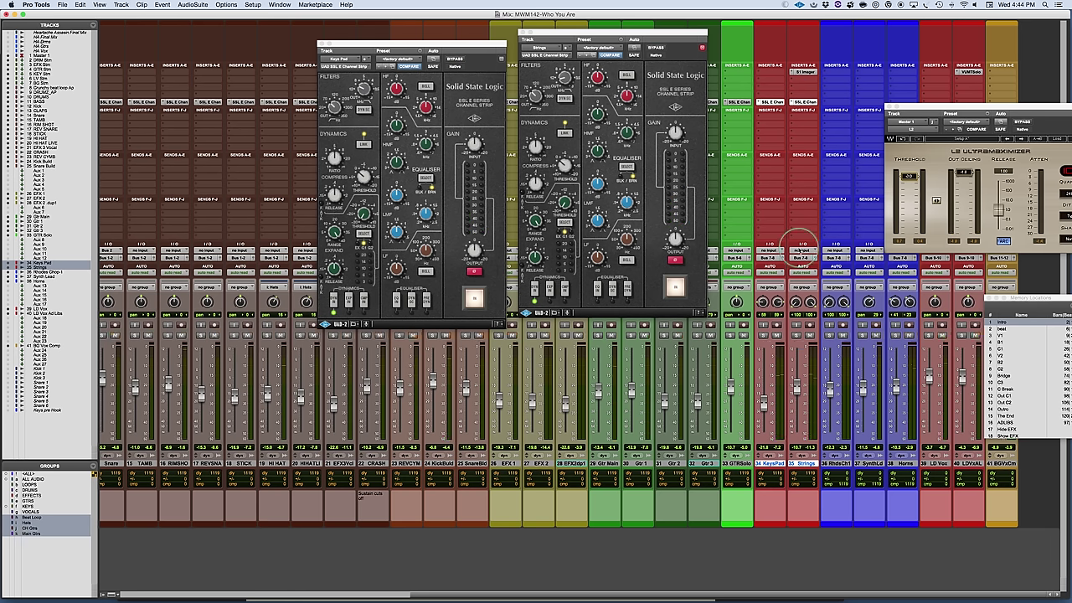
left_click(803, 102, "alt+shift+super")
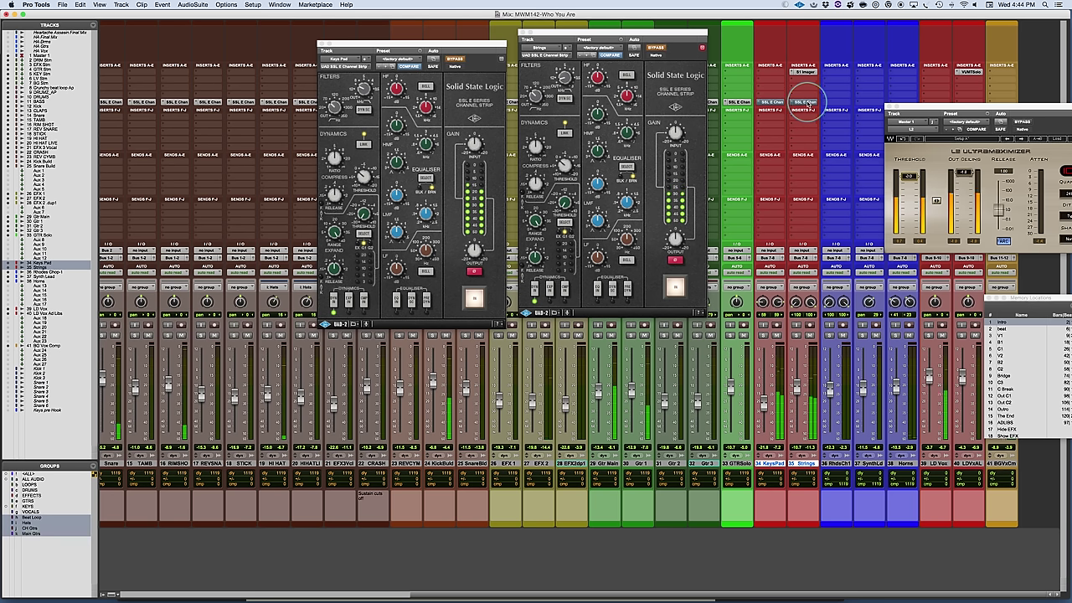
left_click(804, 102, "alt+shift+super")
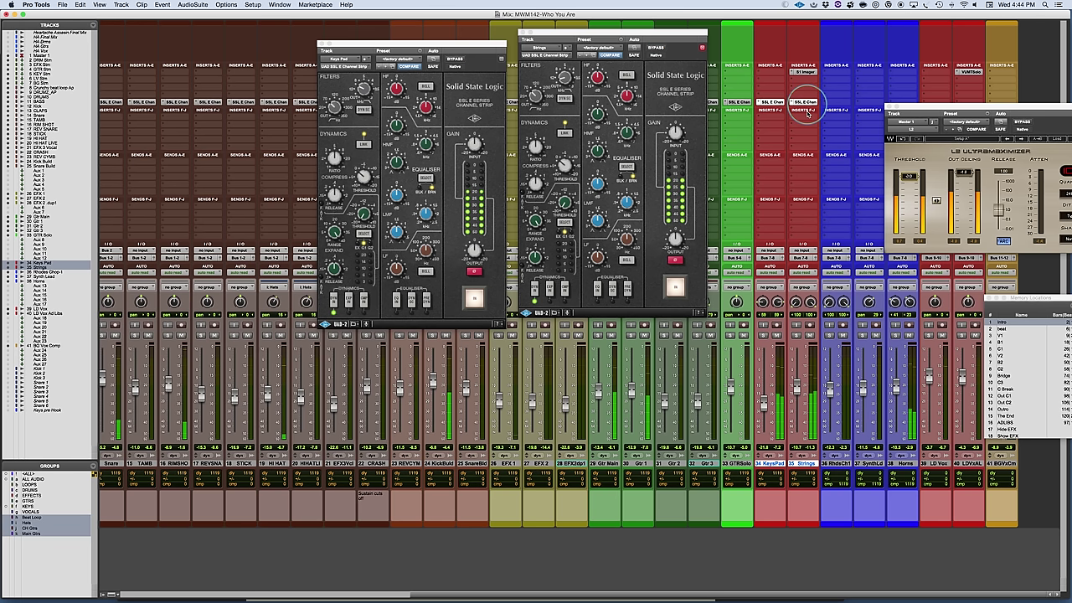
- Mute the Horns, Synth Lead and Rhodes Chop tracks
left_click(908, 335)
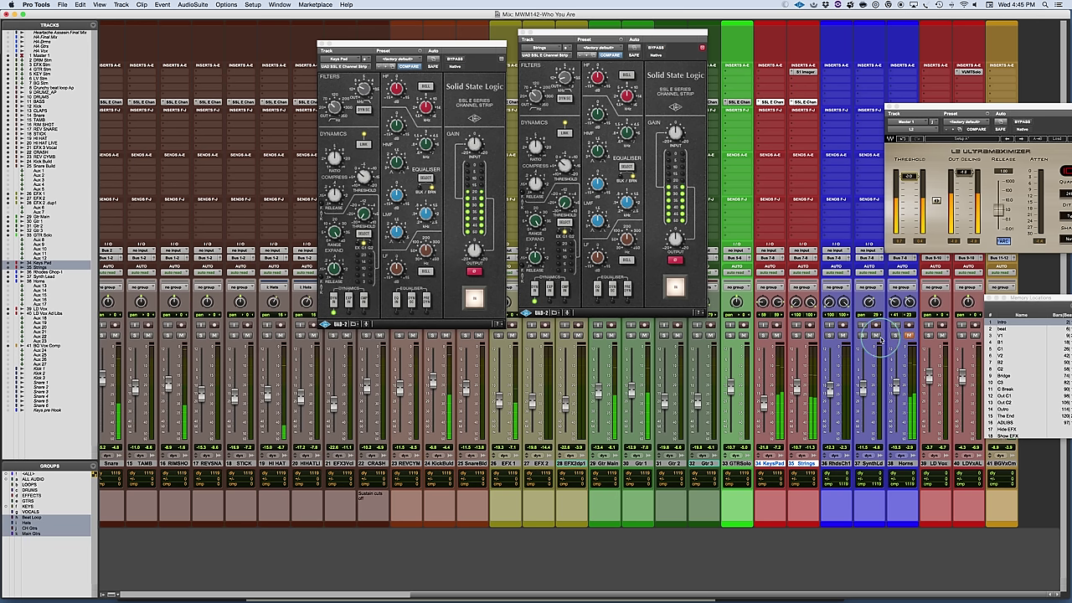
left_click(876, 335)
left_click(843, 334)
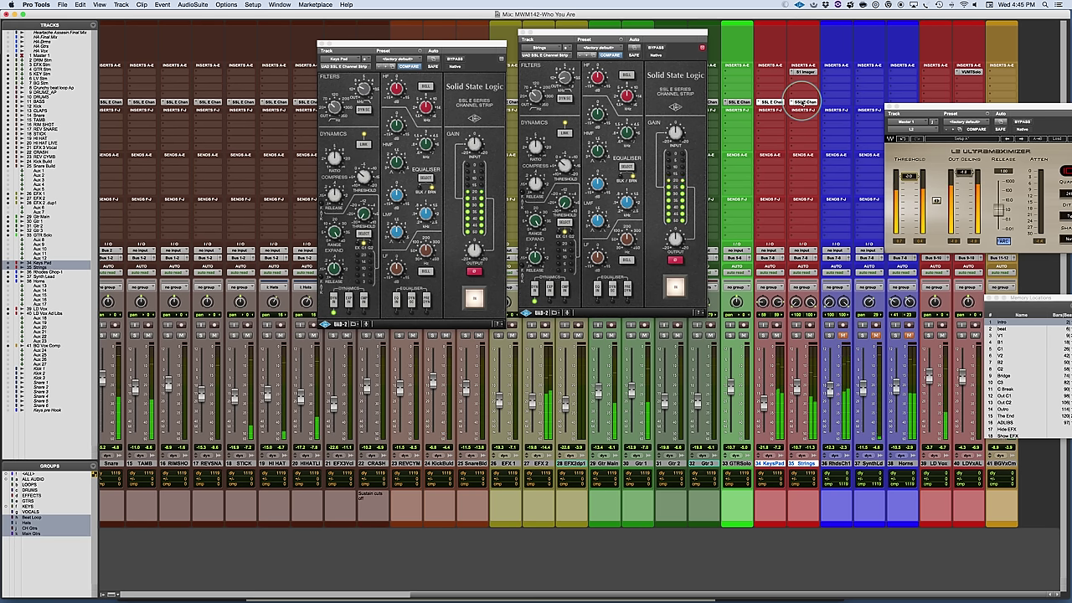
left_click(777, 335)
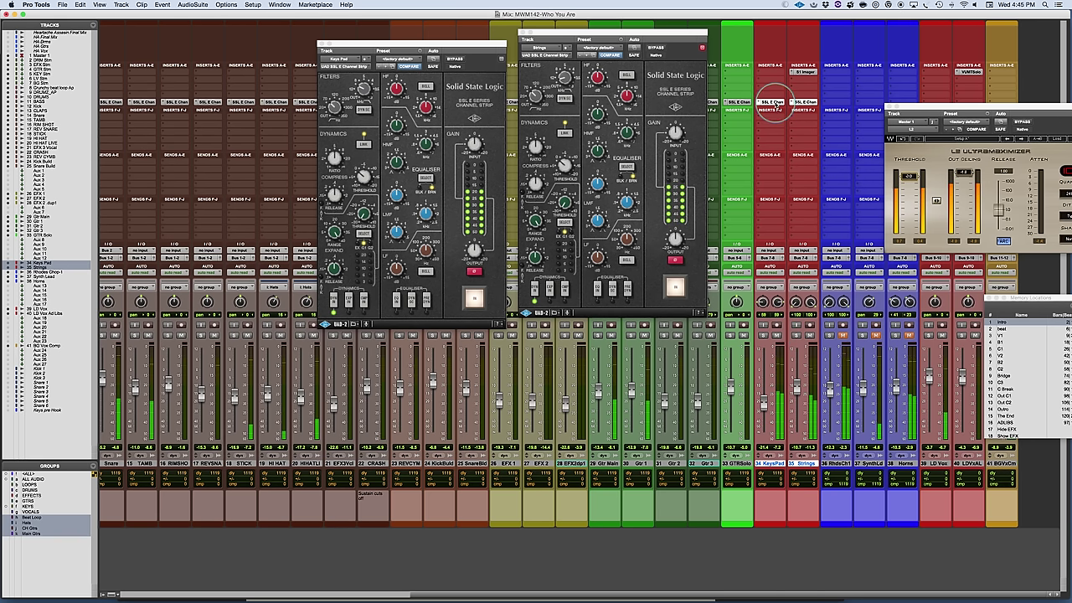
- Compare the mix with the Keys Pad and Strings strips, and with every track's SSL E Channel Strip, bypassed and active, and stop playback
left_click(772, 103, "super")
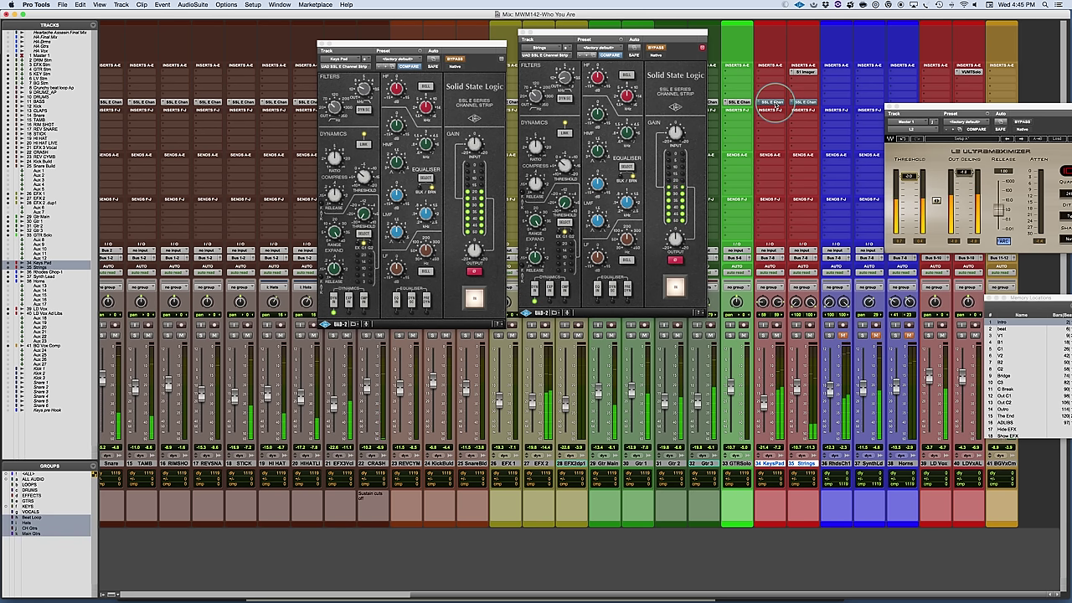
left_click(772, 102, "super")
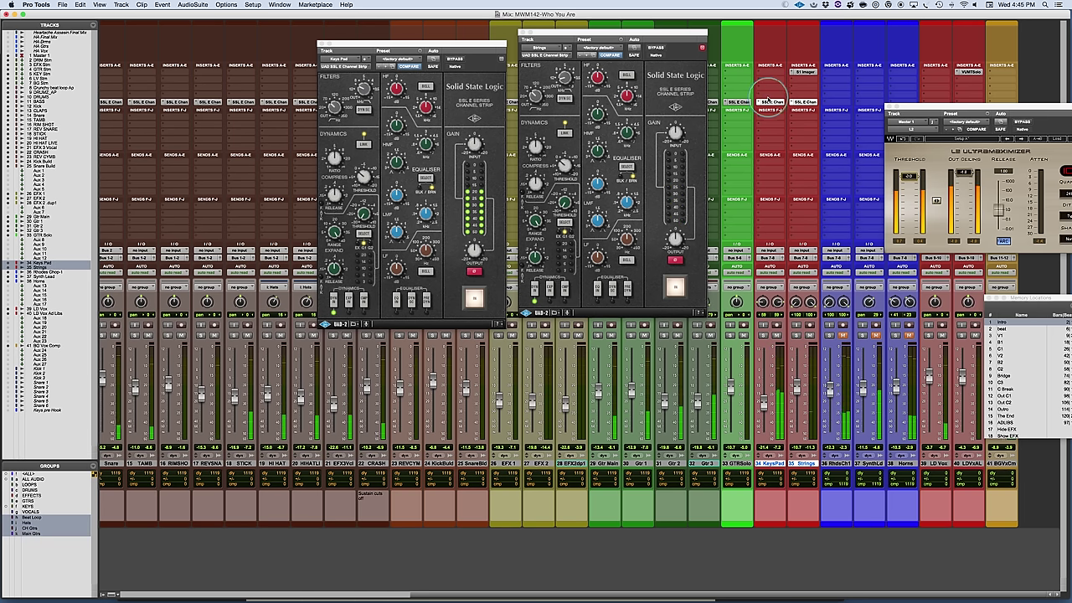
left_click(774, 101, "super")
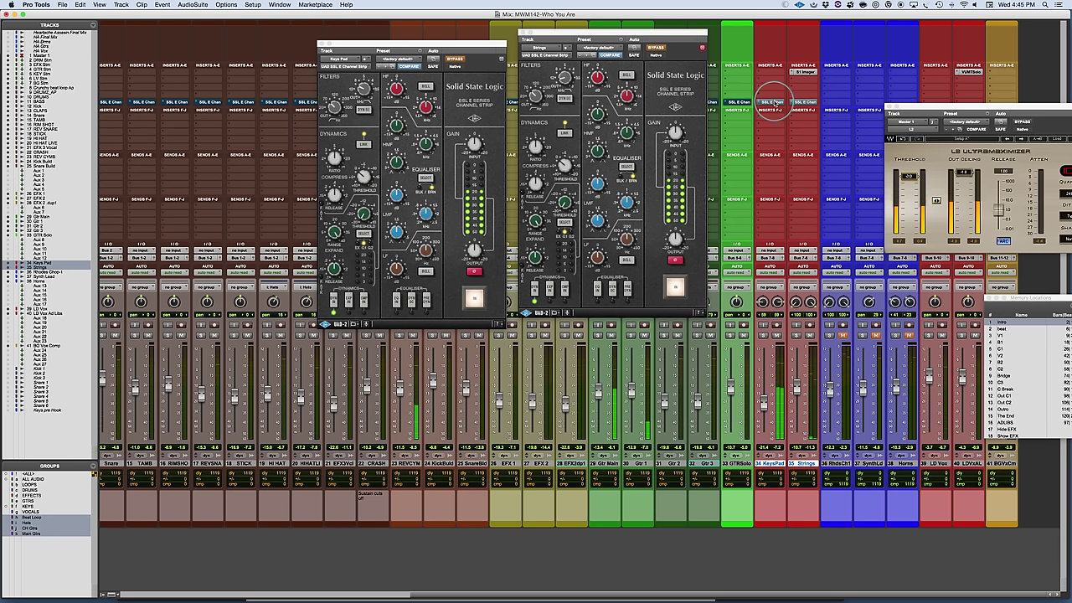
left_click(776, 102, "alt+super")
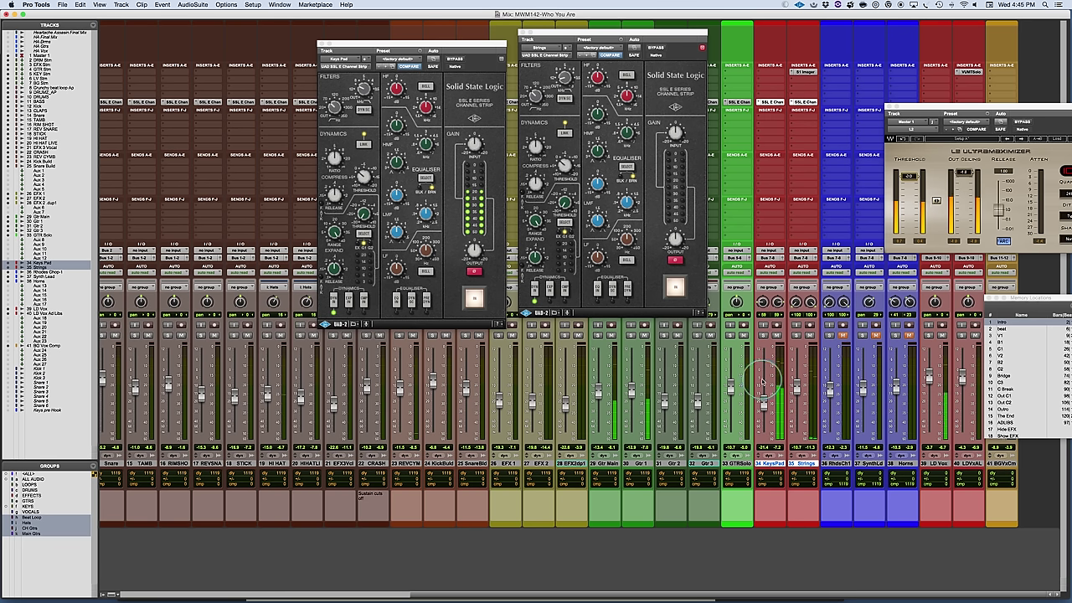
key("space")
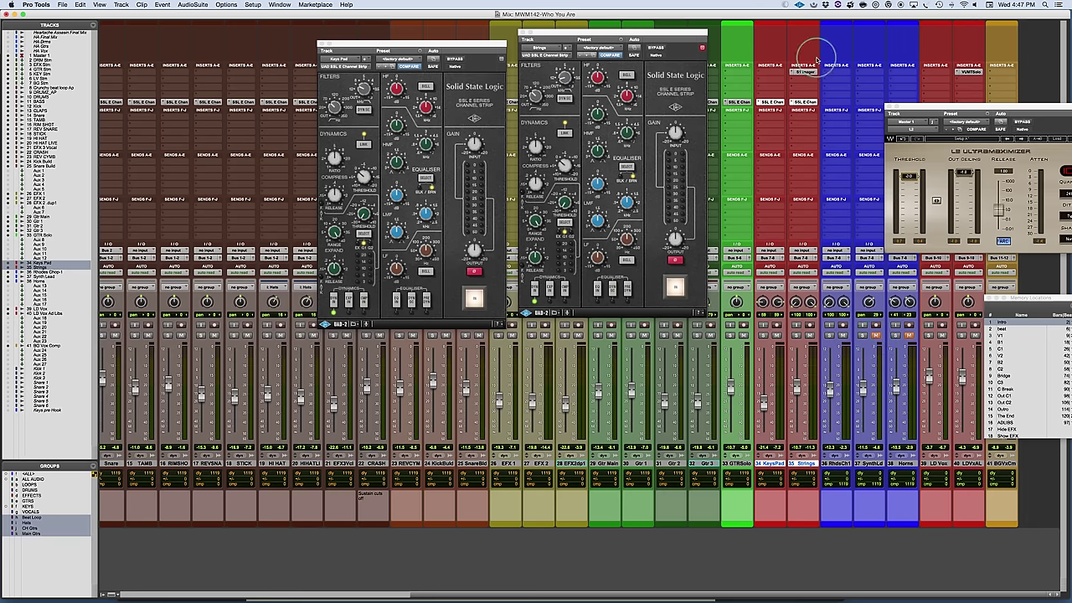
- Insert the stereo UAD SSL E Channel Strip multichannel plug-in on the Rhodes Chop track
left_click(824, 104)
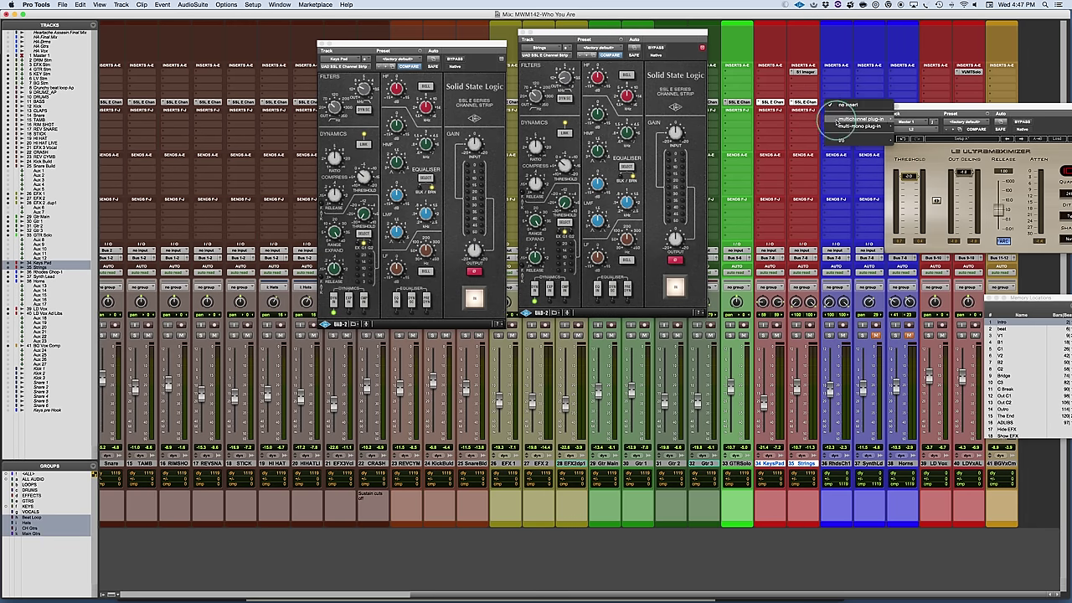
mouse_move(837, 120)
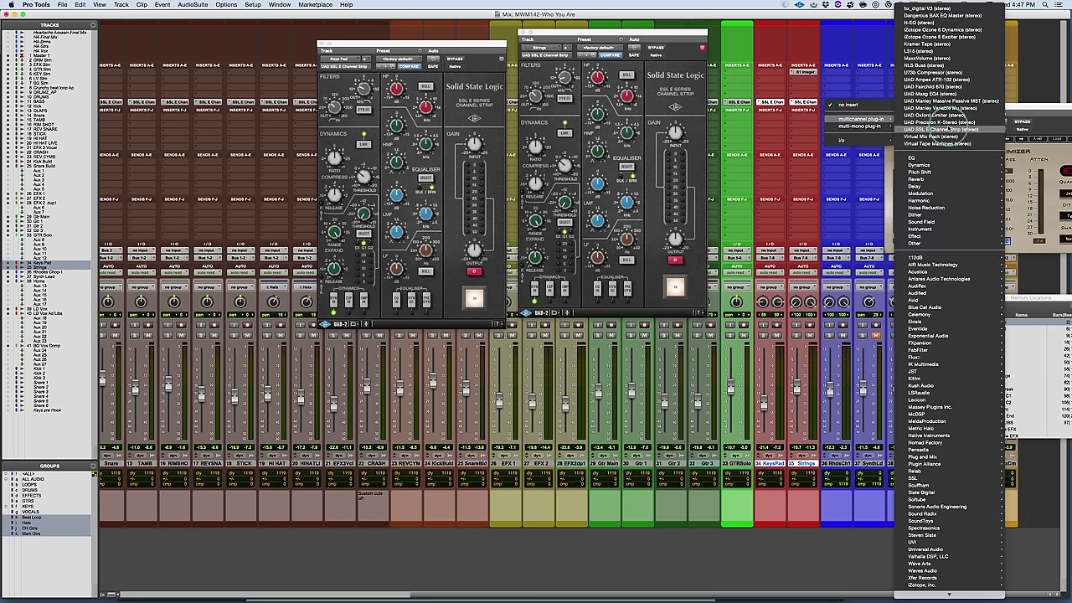
left_click(942, 128)
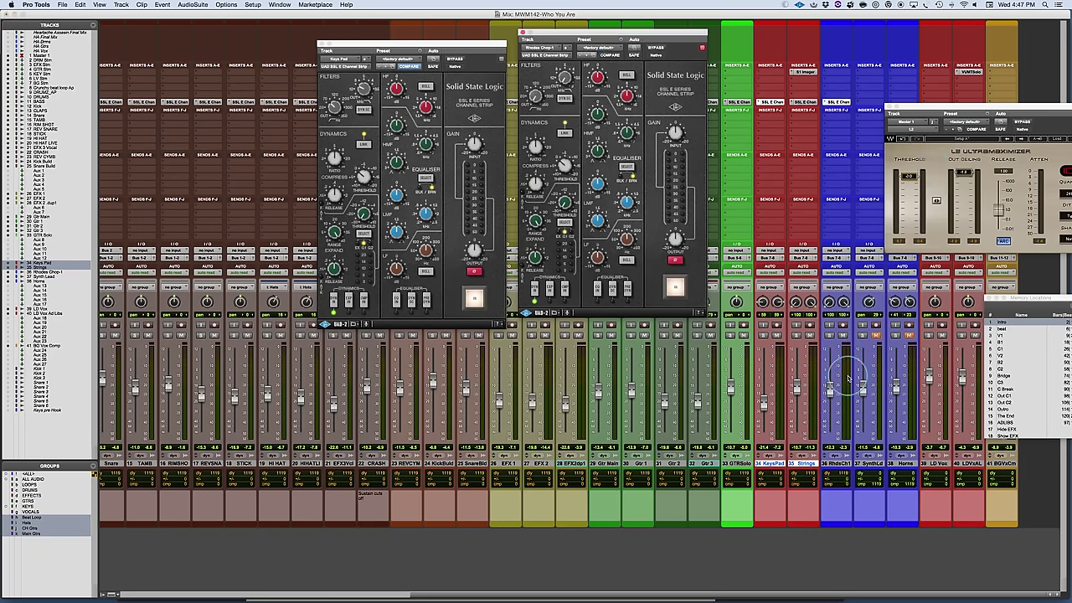
- Solo Rhodes Chop, start playback in the Edit window from where its clip starts playing, and return to the mixer
left_click(827, 335)
key("space")
key("super+equal")
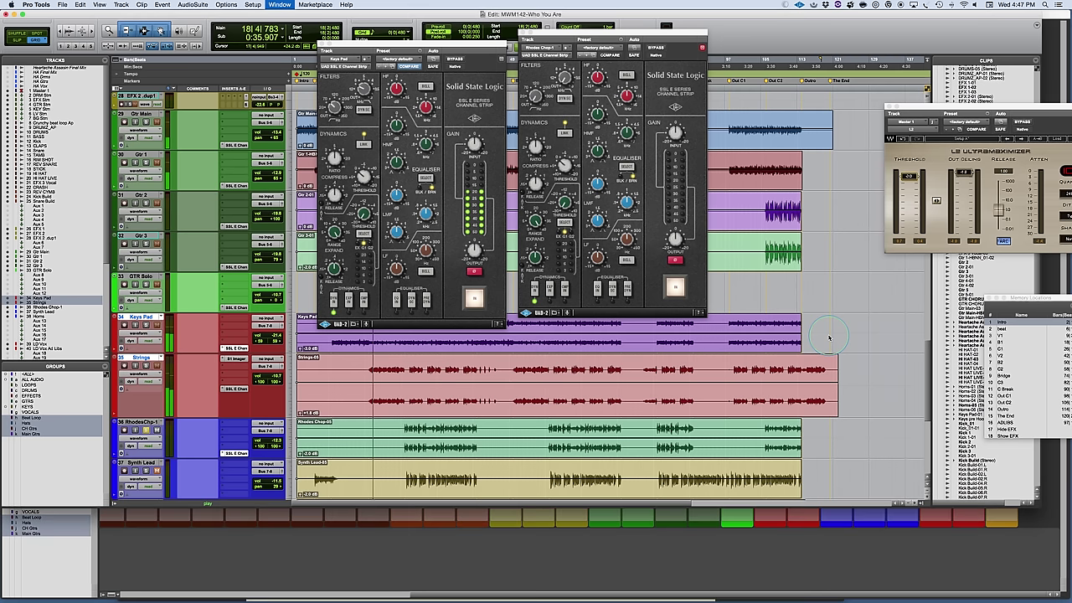
key("space")
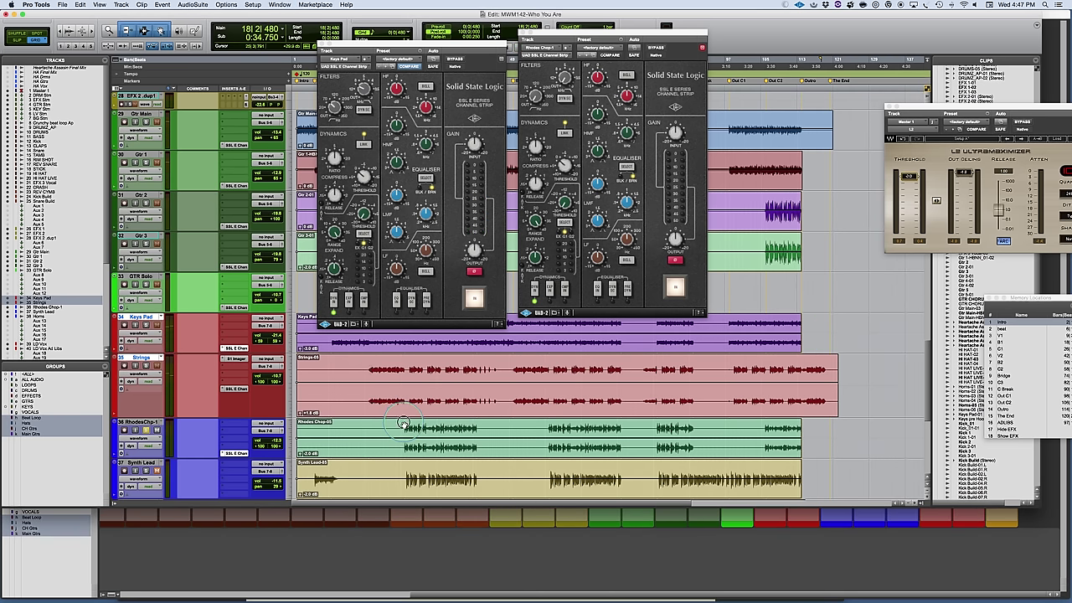
key("space")
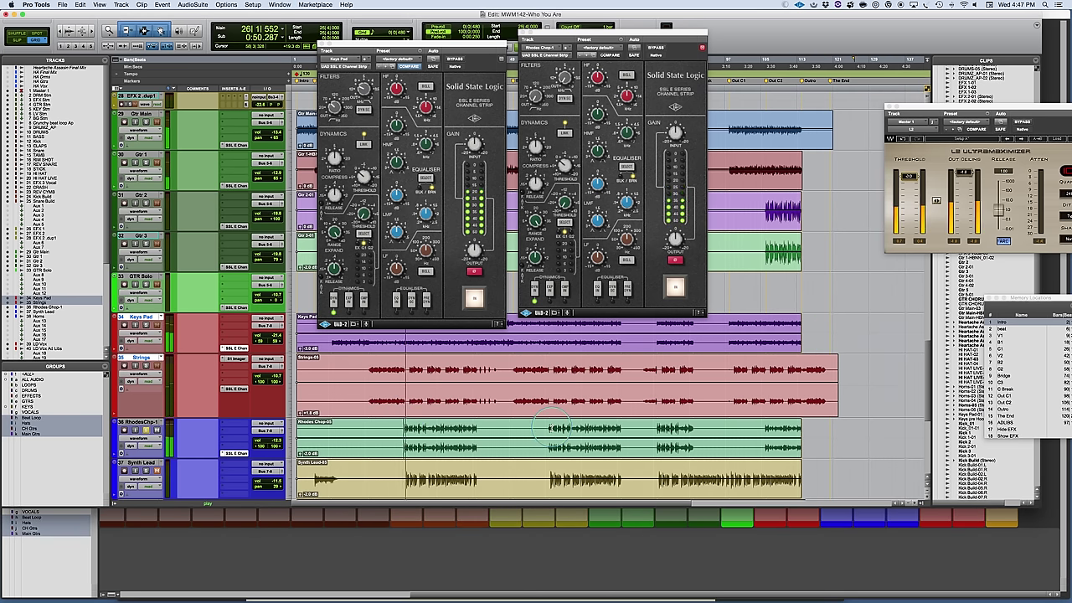
key("super+equal")
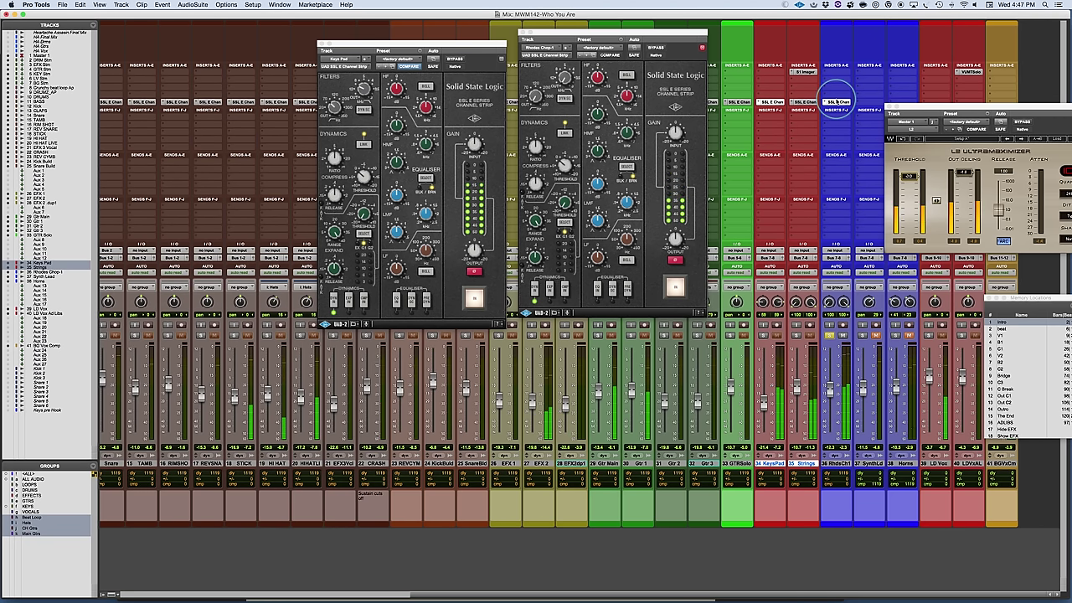
- Open the Keys Pad and Strings channel strips and line them up side by side with the Rhodes Chop strip
left_click(321, 43)
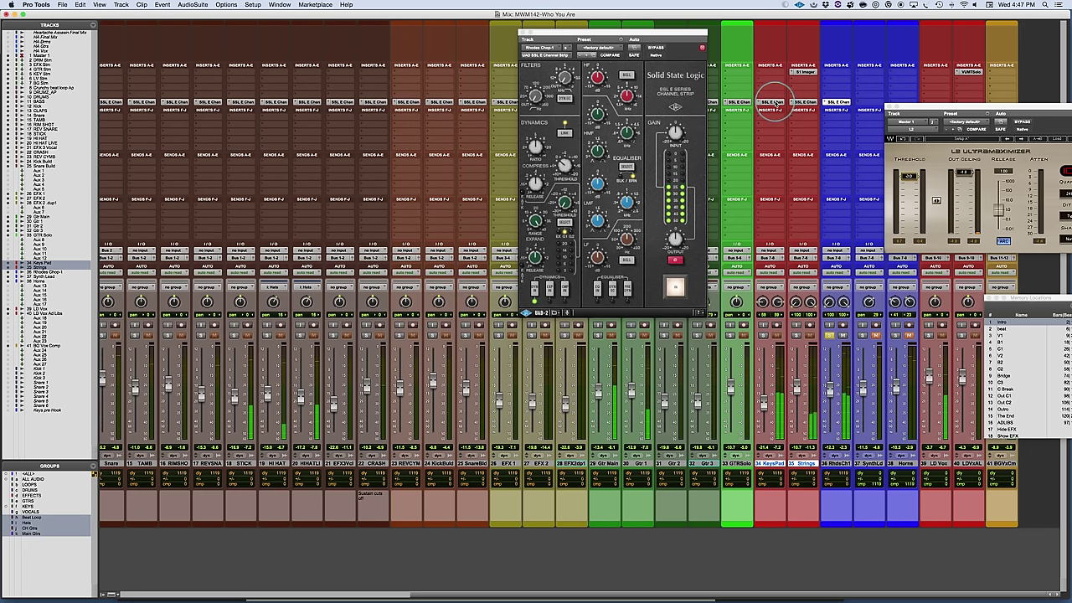
left_click(772, 101)
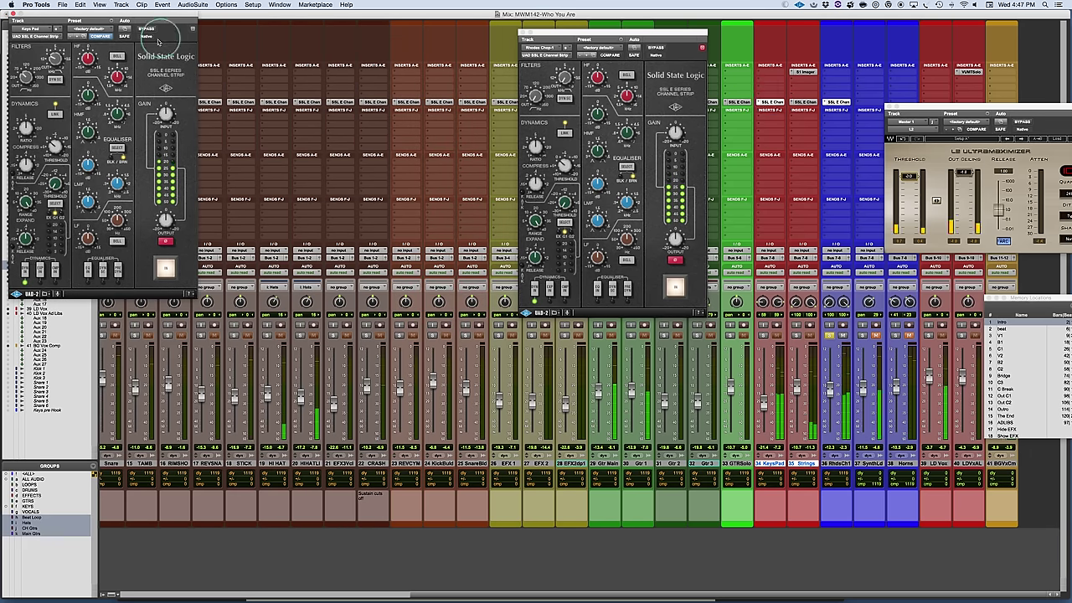
left_click(803, 101)
left_click_drag(120, 22, 333, 14)
left_click_drag(559, 33, 455, 33)
left_click_drag(352, 13, 333, 12)
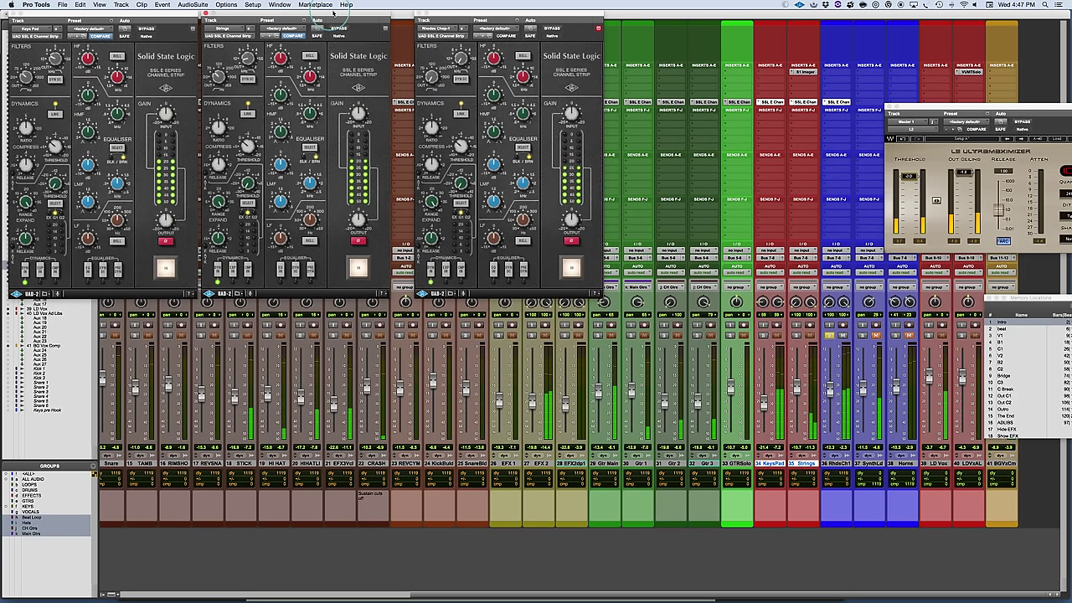
left_click_drag(466, 16, 445, 15)
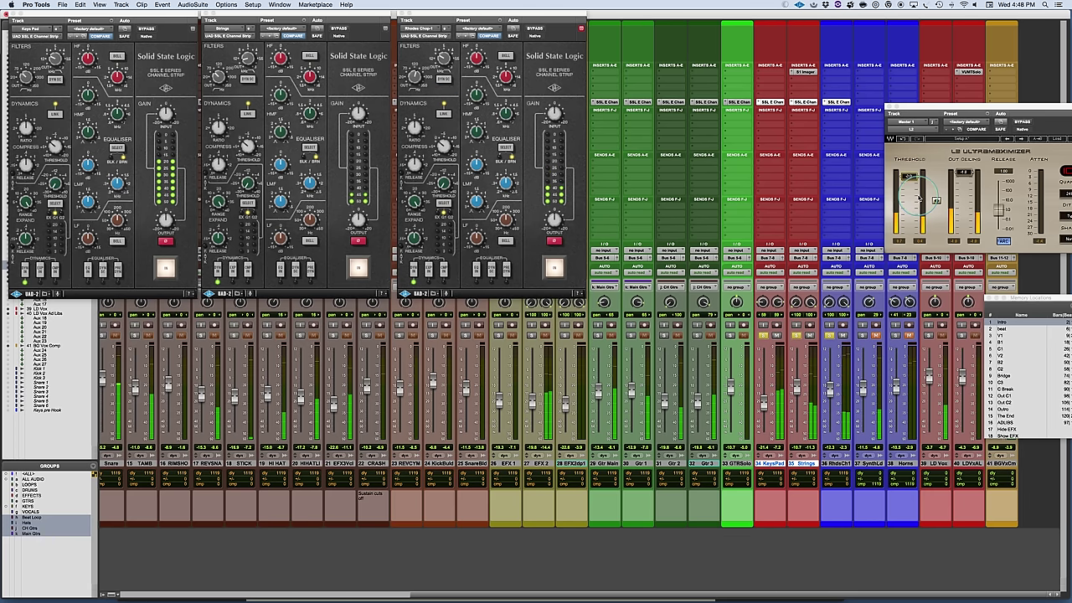
- Compare Rhodes Chop with its SSL E Channel Strip bypassed and active, leaving it active
left_click(535, 30)
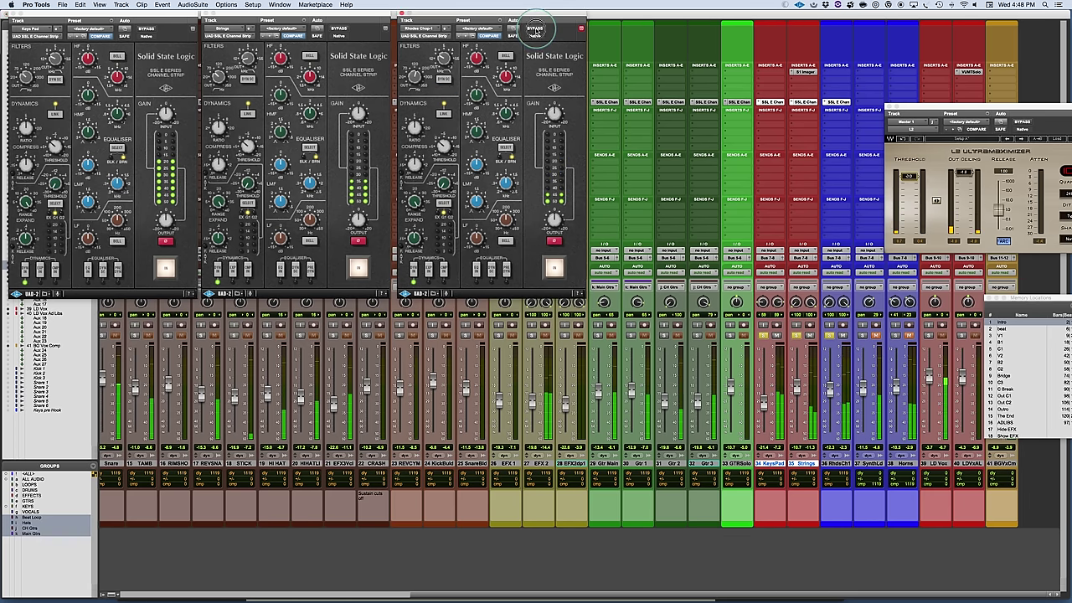
left_click(535, 30)
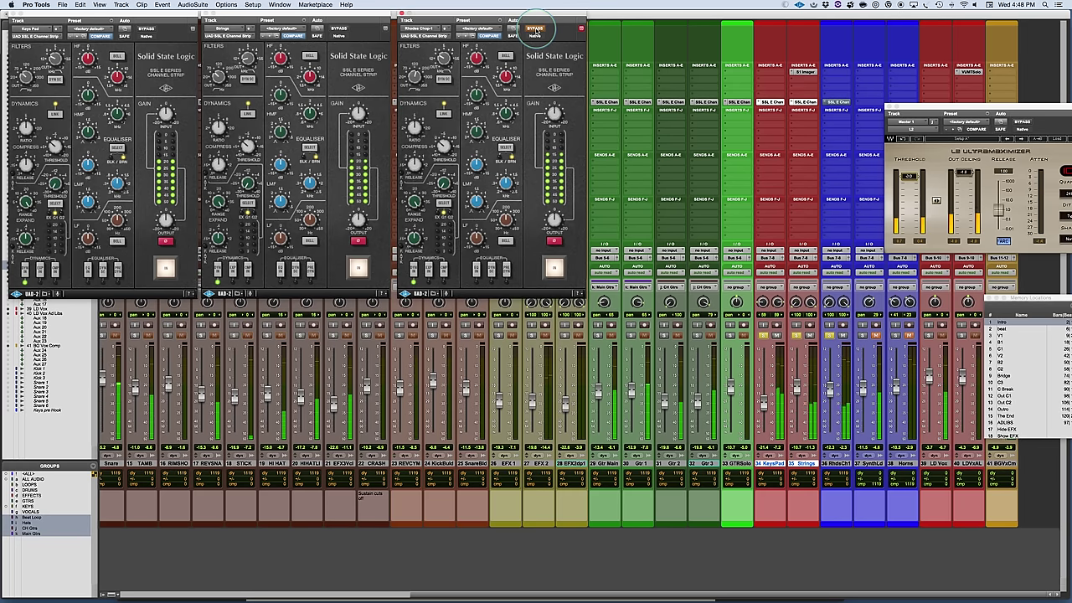
left_click(535, 30)
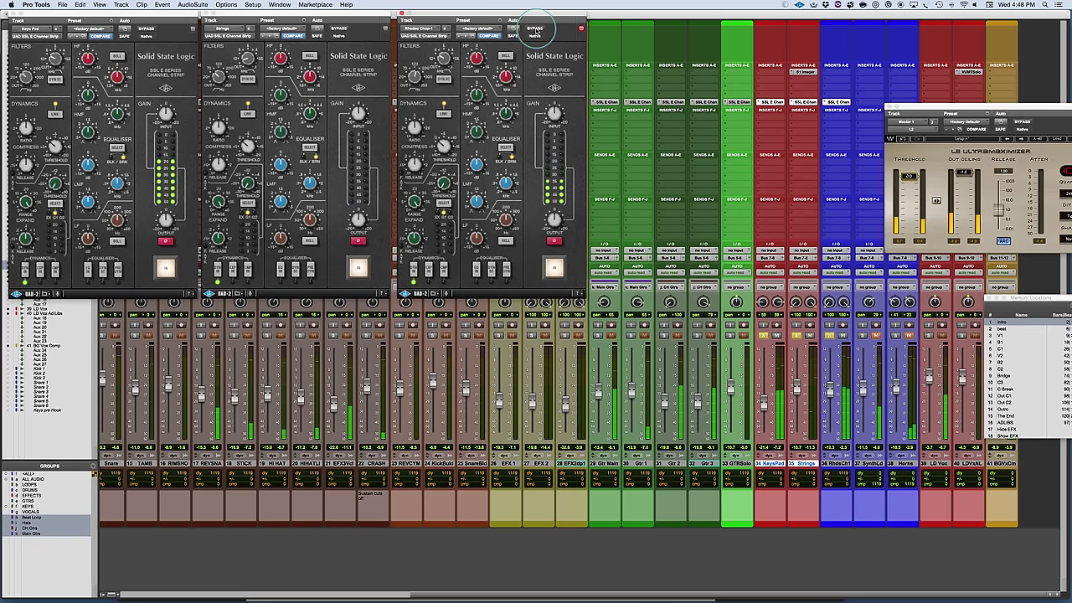
- Unmute the Synth Lead track and insert the mono UAD SSL E Channel Strip on it
left_click(872, 337)
left_click(835, 334)
left_click(845, 78)
left_click(831, 125)
left_click(854, 100)
mouse_move(879, 119)
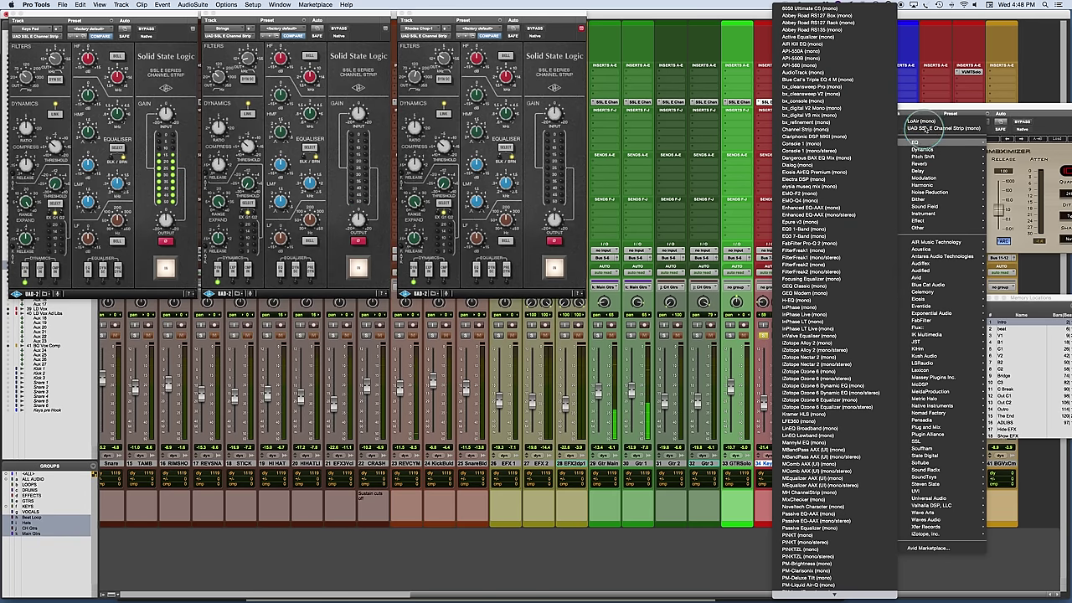
left_click(925, 126)
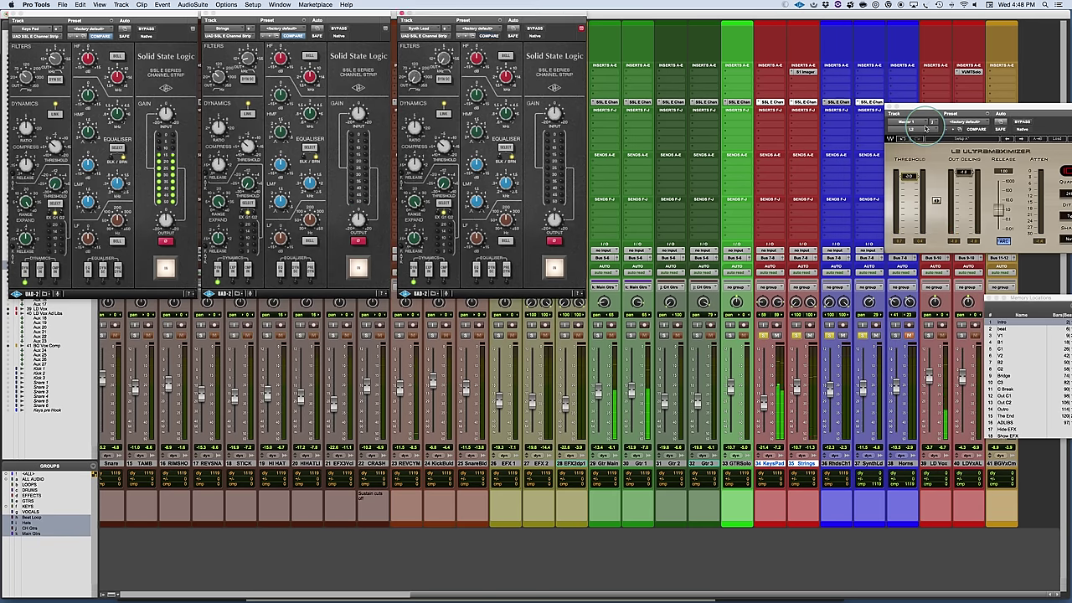
- Start playback in the Edit window from where the Synth Lead part comes in and return to the mixer
key("super+equal")
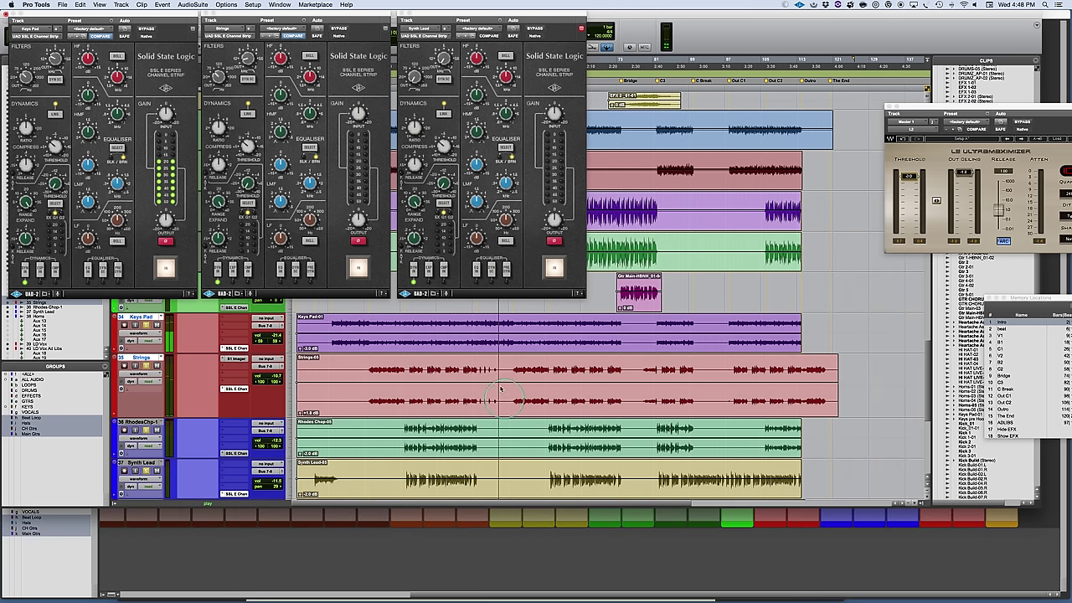
scroll(497, 402, "down", 3)
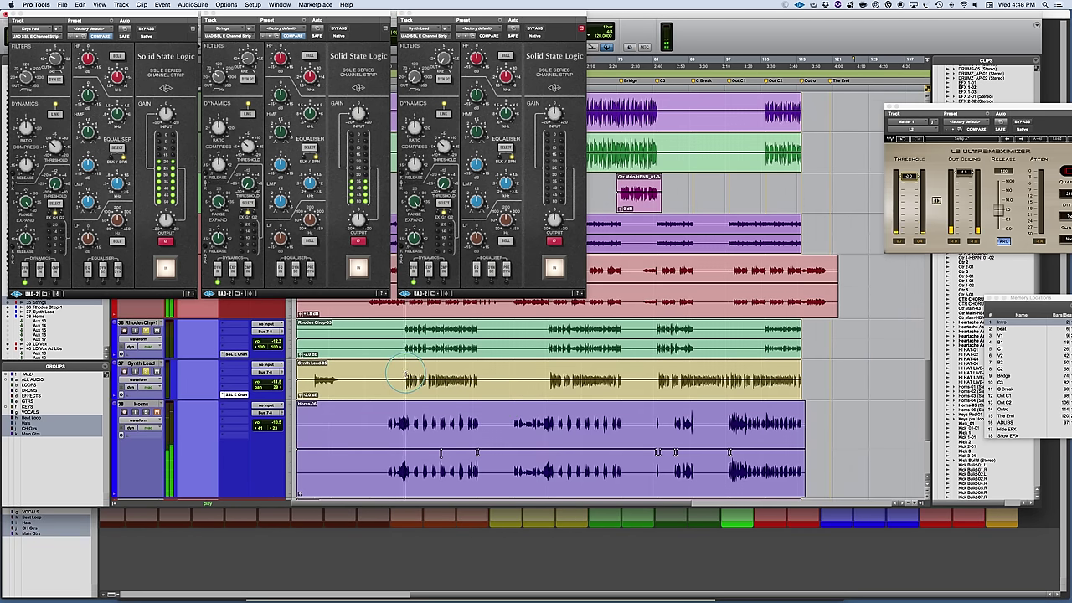
key("super+equal")
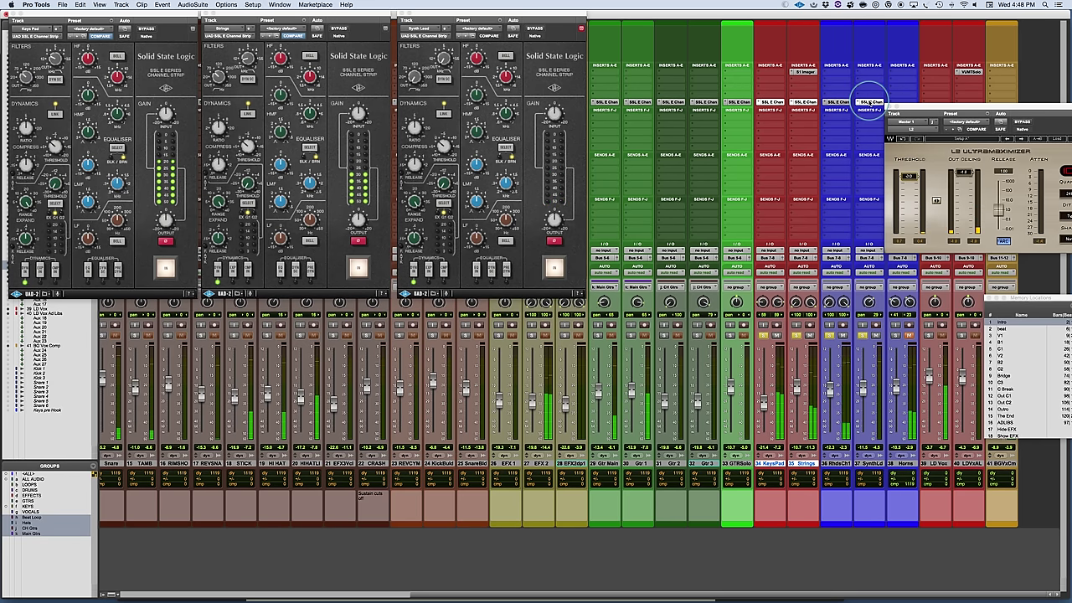
- Show the Rhodes Chop and Synth Lead channel strips side by side and adjust a filter on the Synth Lead strip
left_click(843, 103)
left_click(873, 105)
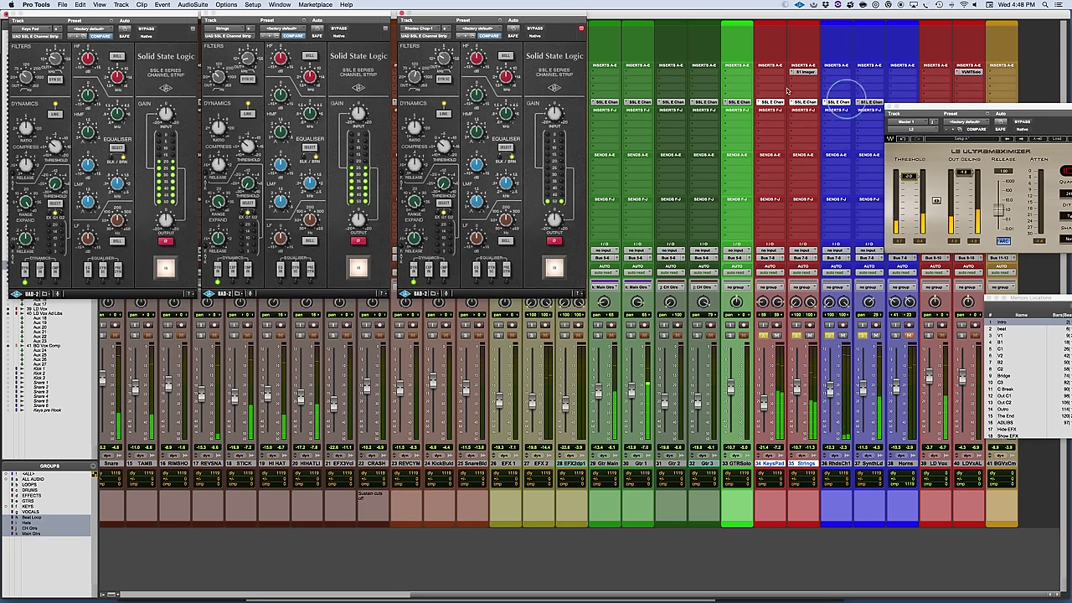
left_click_drag(174, 32, 678, 31)
left_click(615, 75)
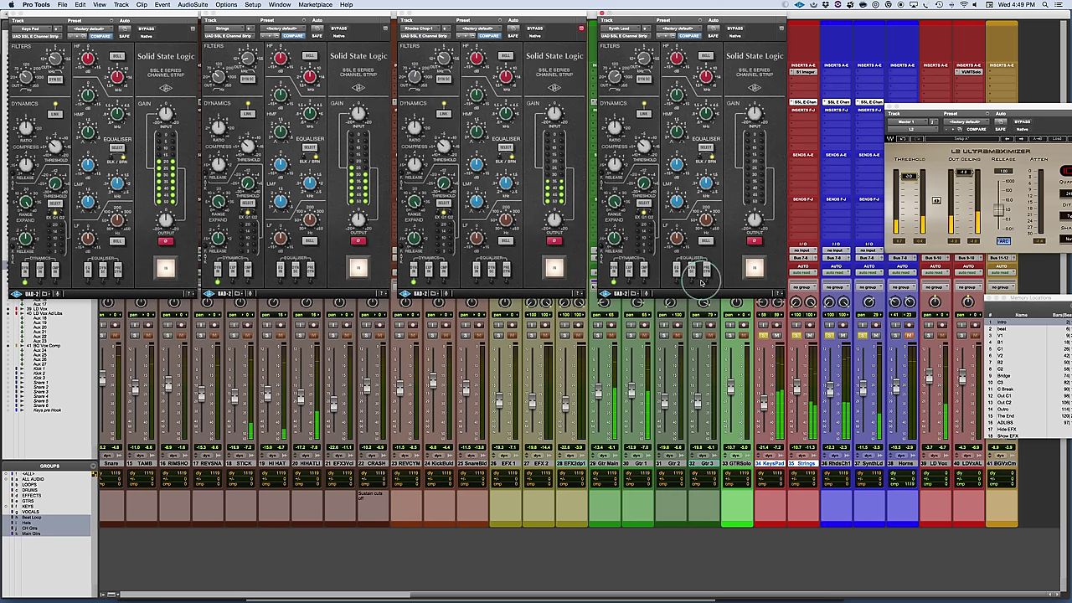
- Unmute Horns and solo it with Rhodes Chop and Synth Lead instead of Keys Pad and Strings, moving the L2 window off its inserts
left_click(764, 335)
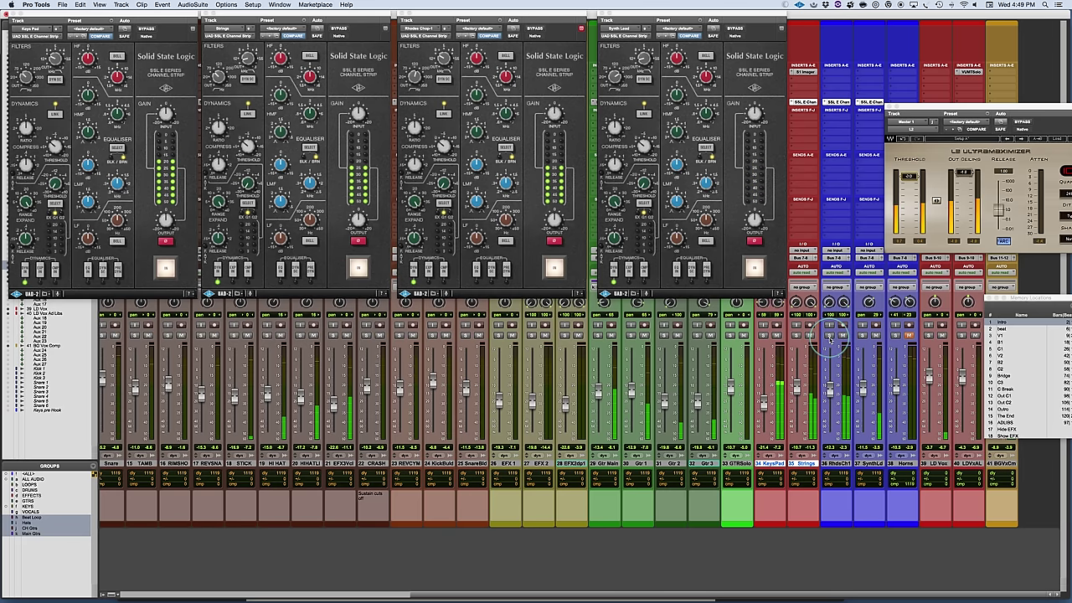
left_click(829, 334)
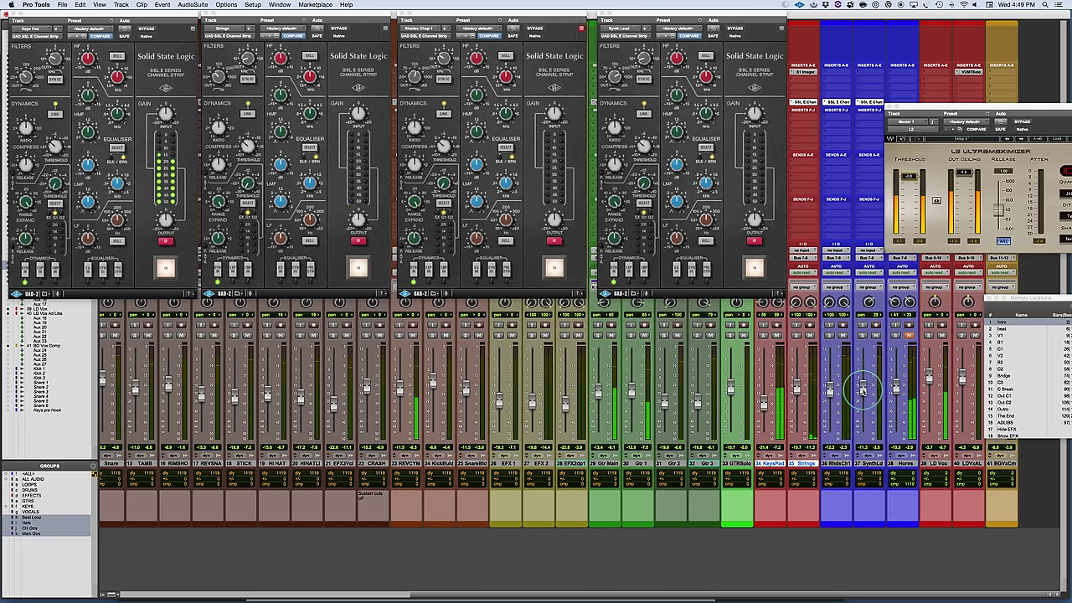
left_click(909, 335)
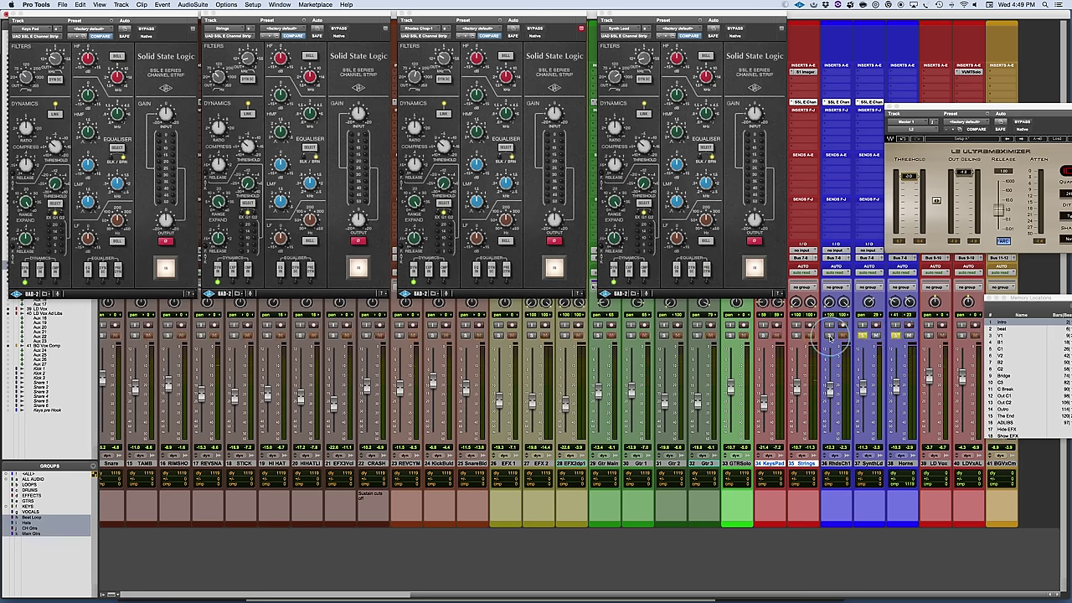
left_click_drag(900, 107, 999, 110)
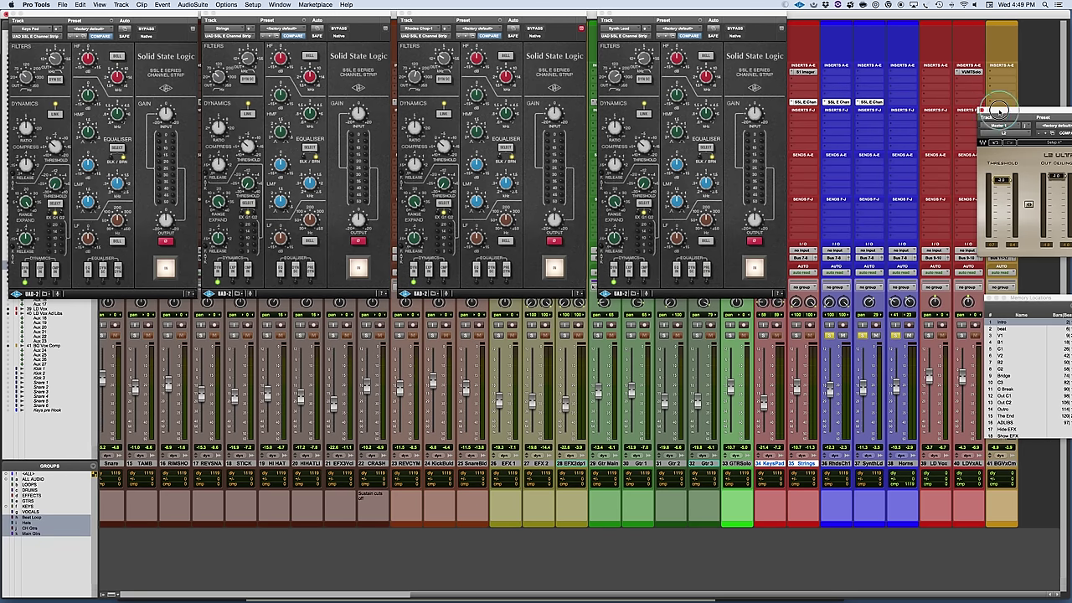
left_click(892, 103)
mouse_move(913, 119)
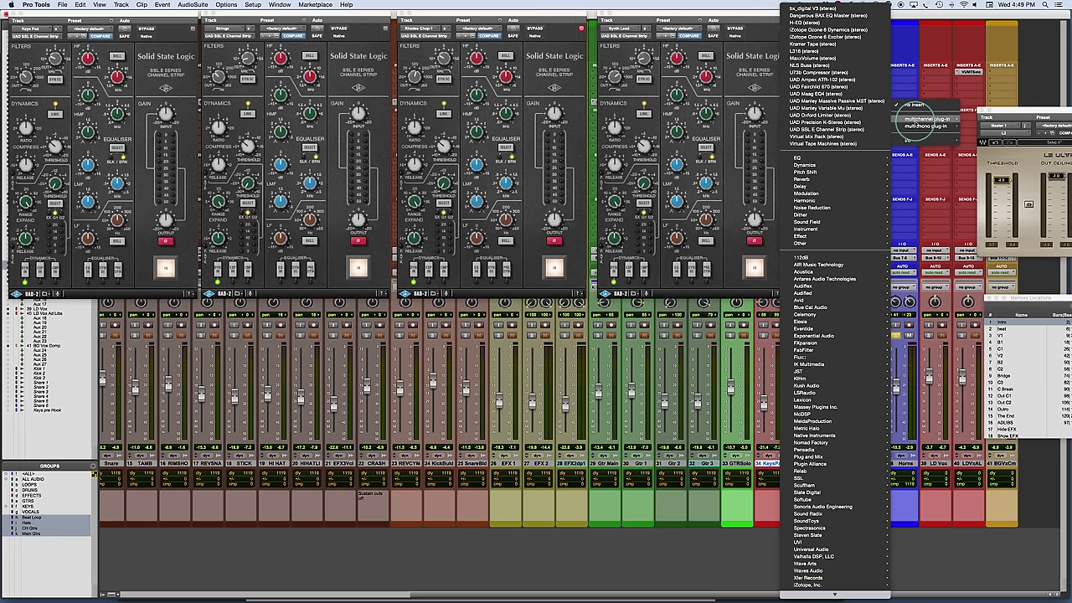
left_click(894, 87)
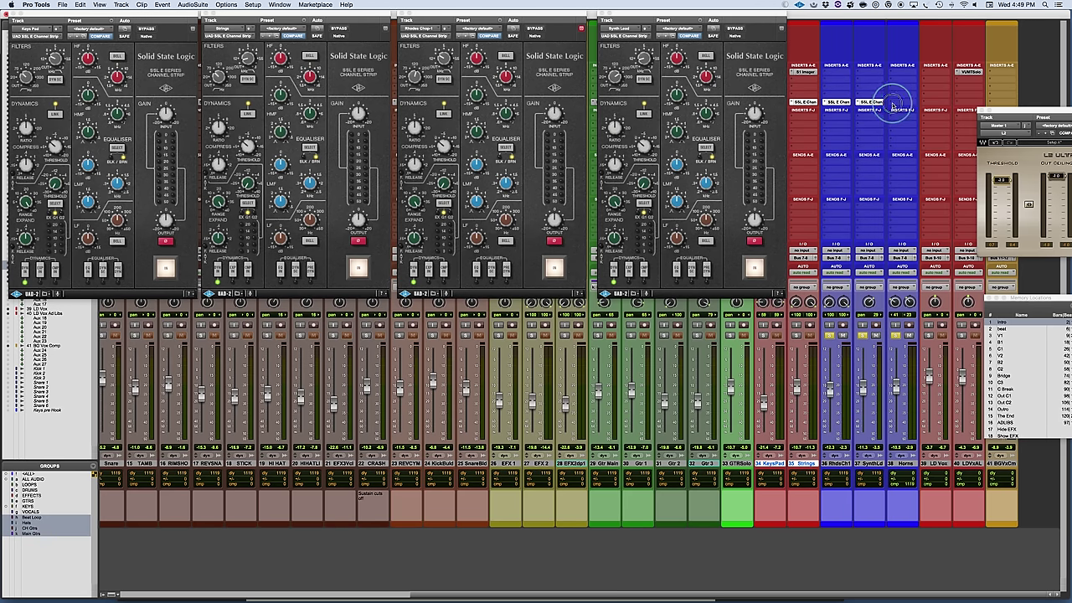
left_click(900, 110)
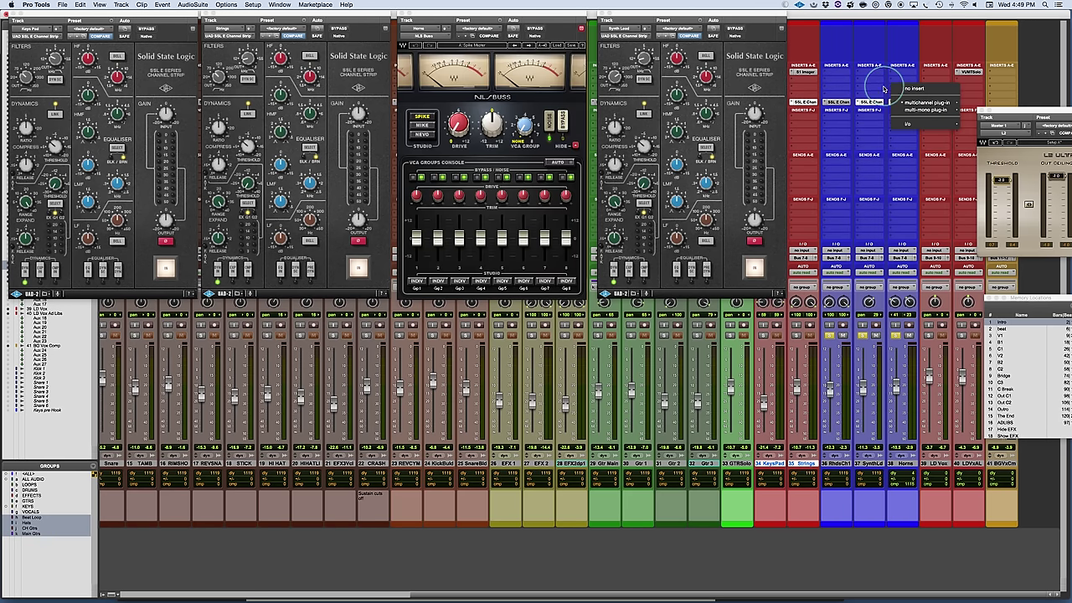
left_click(796, 83)
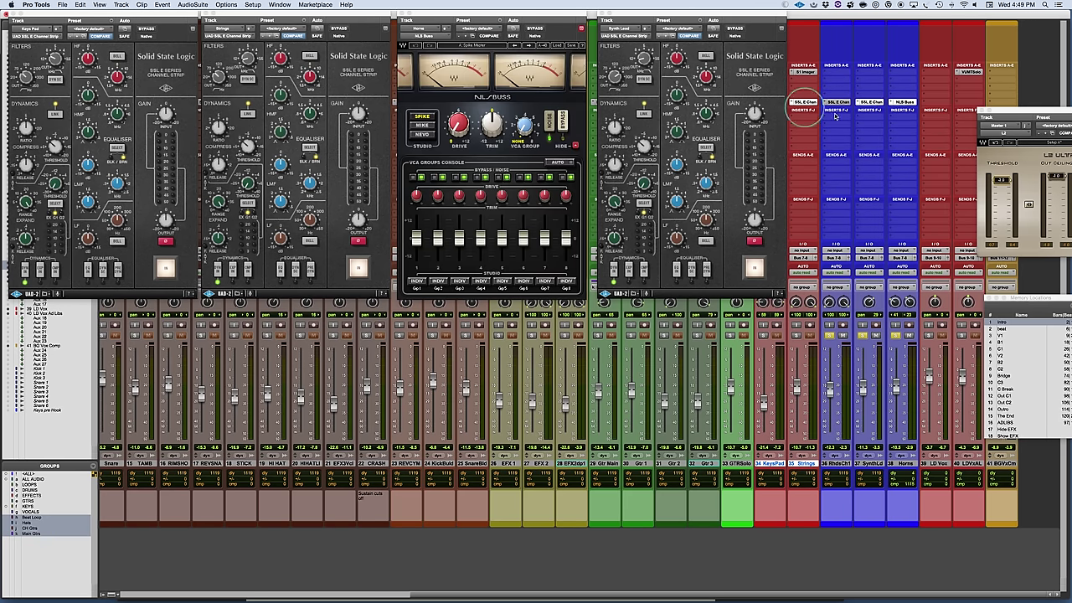
- Replace NLS Buss on Horns with the stereo UAD SSL E Channel Strip and line it up beside the Synth Lead strip
left_click(837, 108)
left_click(900, 109)
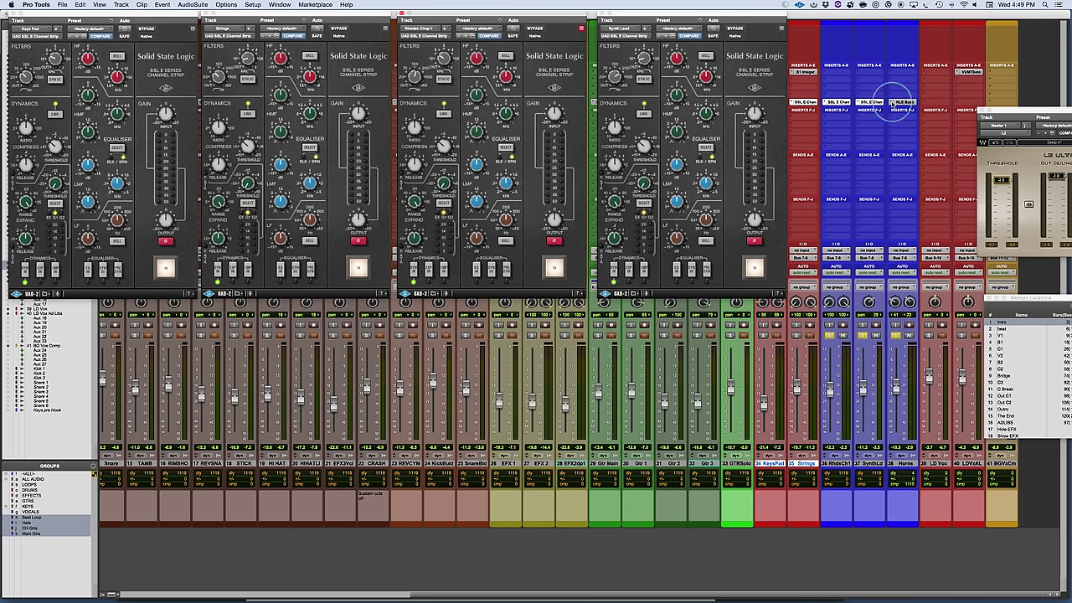
left_click(890, 102)
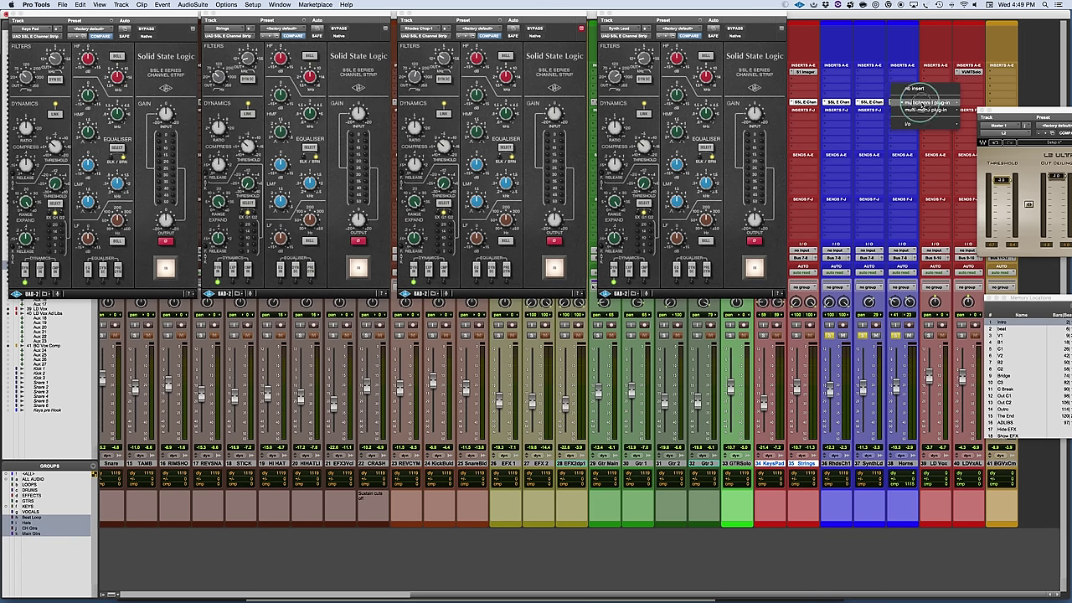
mouse_move(919, 104)
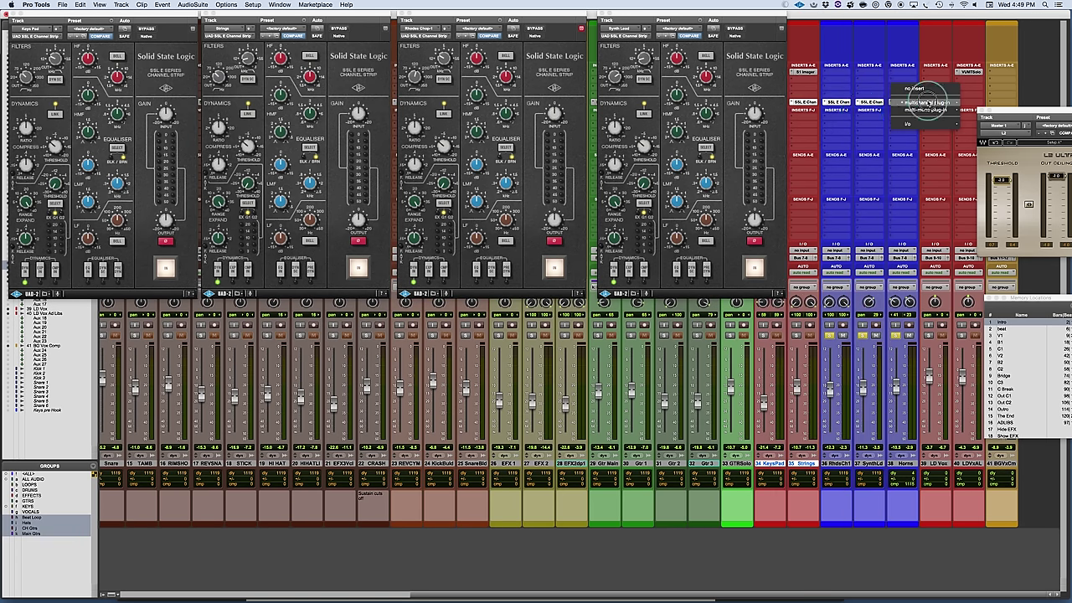
left_click(838, 129)
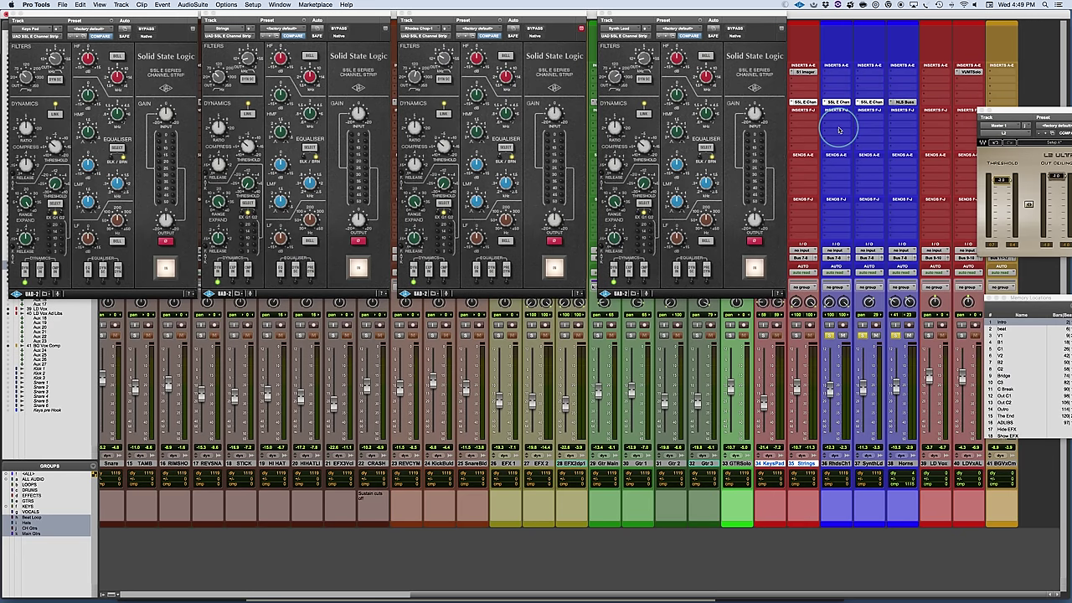
left_click_drag(144, 23, 963, 25)
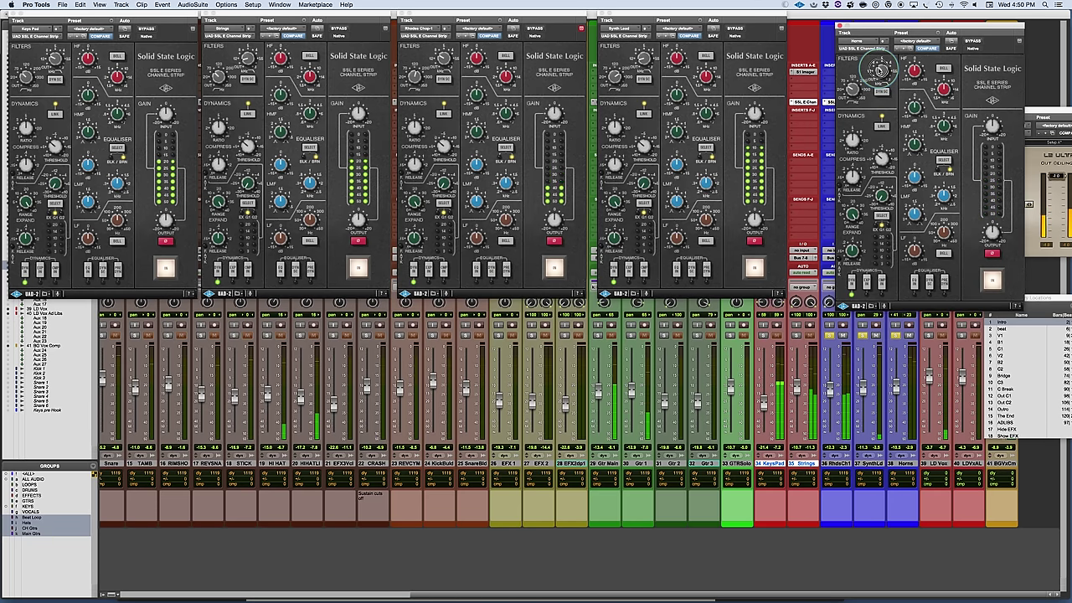
left_click(861, 336)
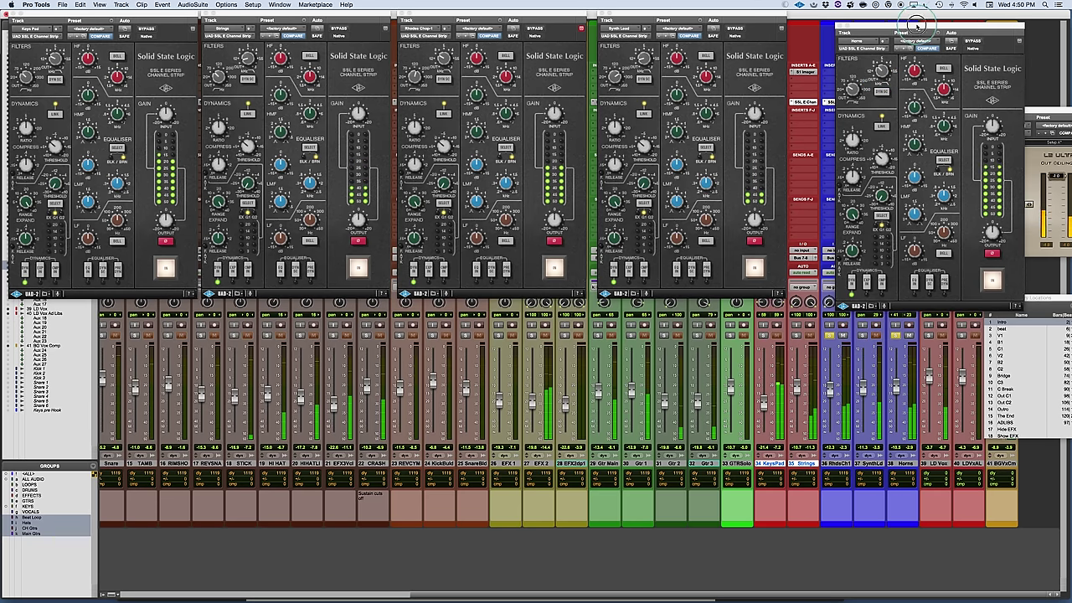
left_click_drag(917, 25, 1017, 14)
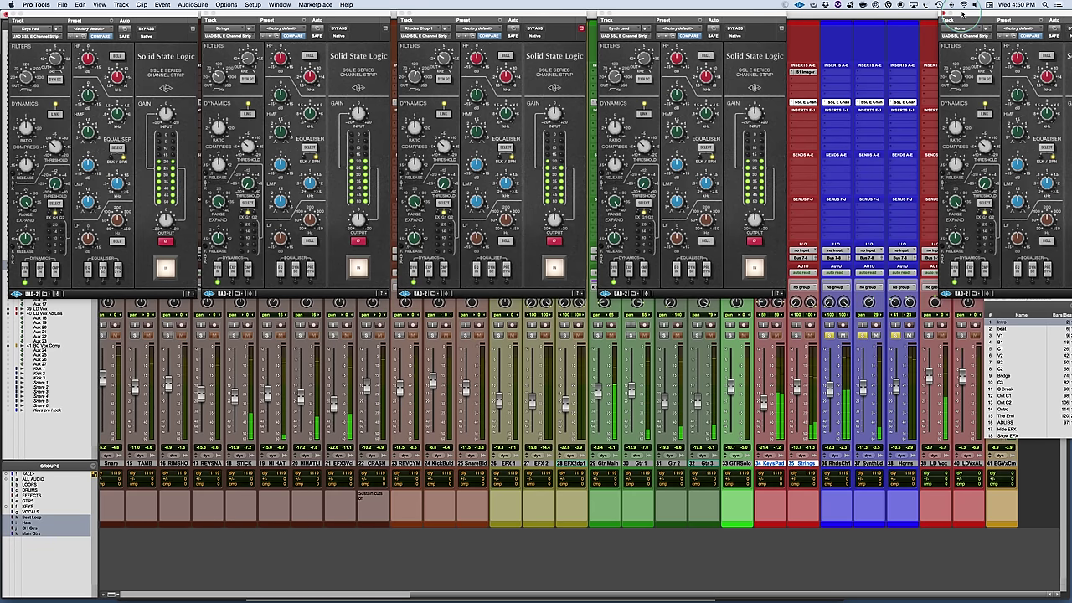
left_click_drag(962, 13, 834, 15)
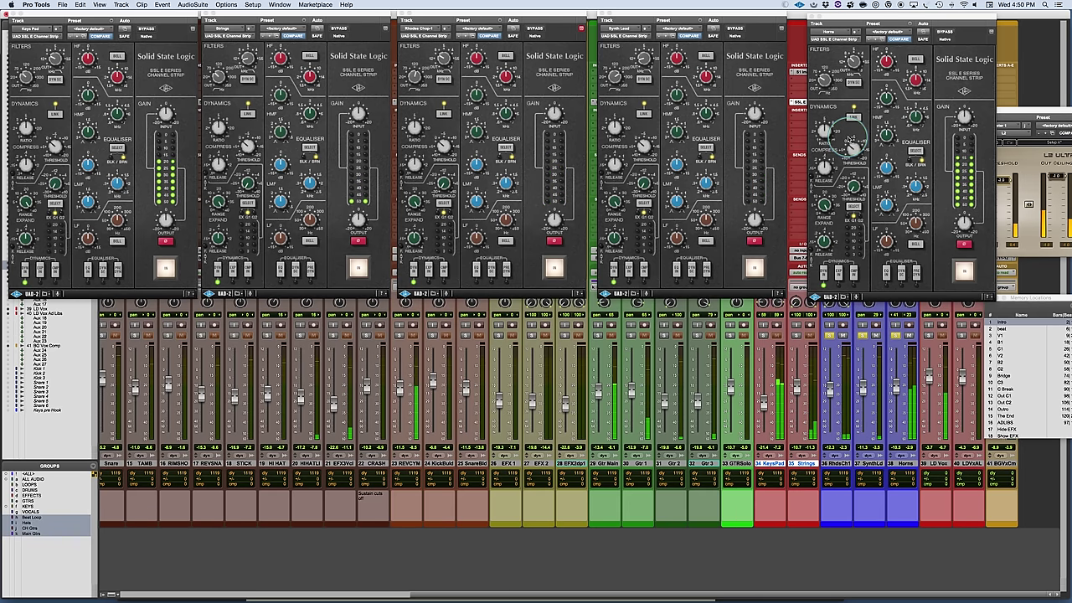
- Adjust the filters on the Horns channel strip and clear all solos to hear it in the full mix
left_click(825, 75)
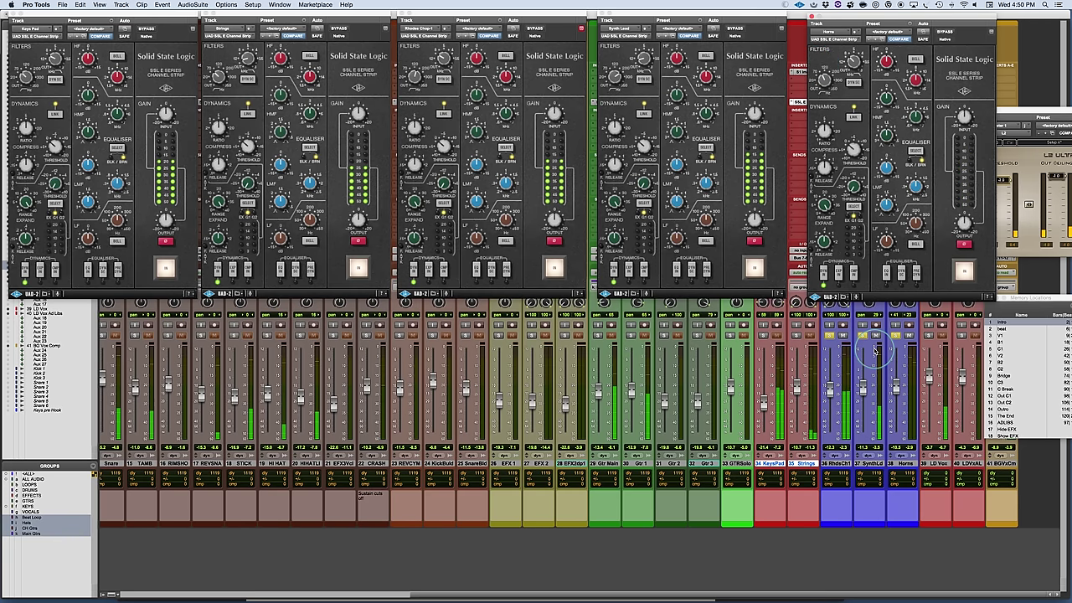
left_click_drag(851, 61, 852, 62)
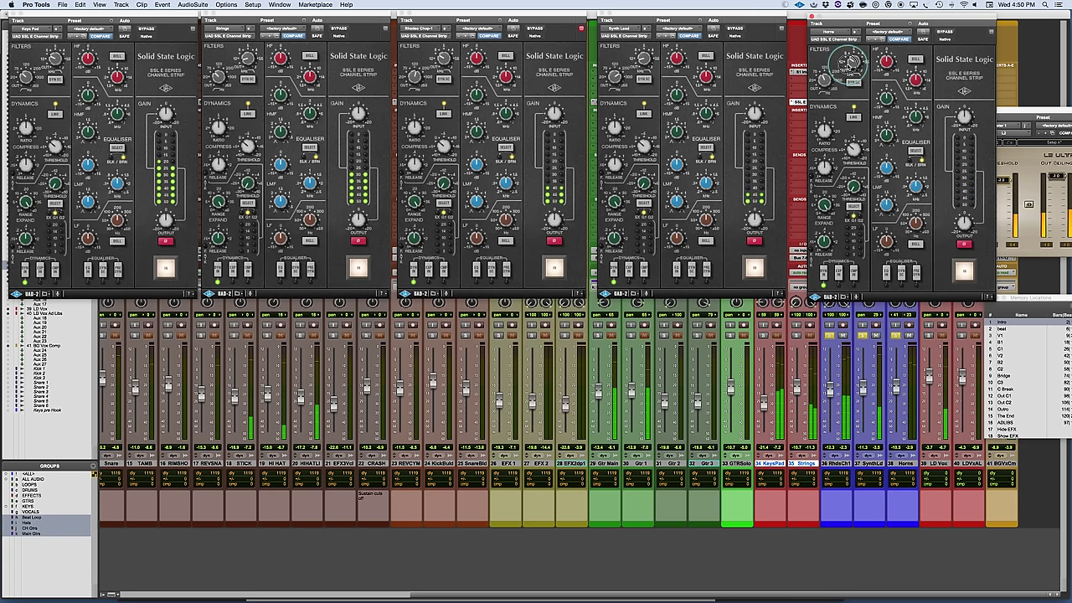
left_click(860, 339)
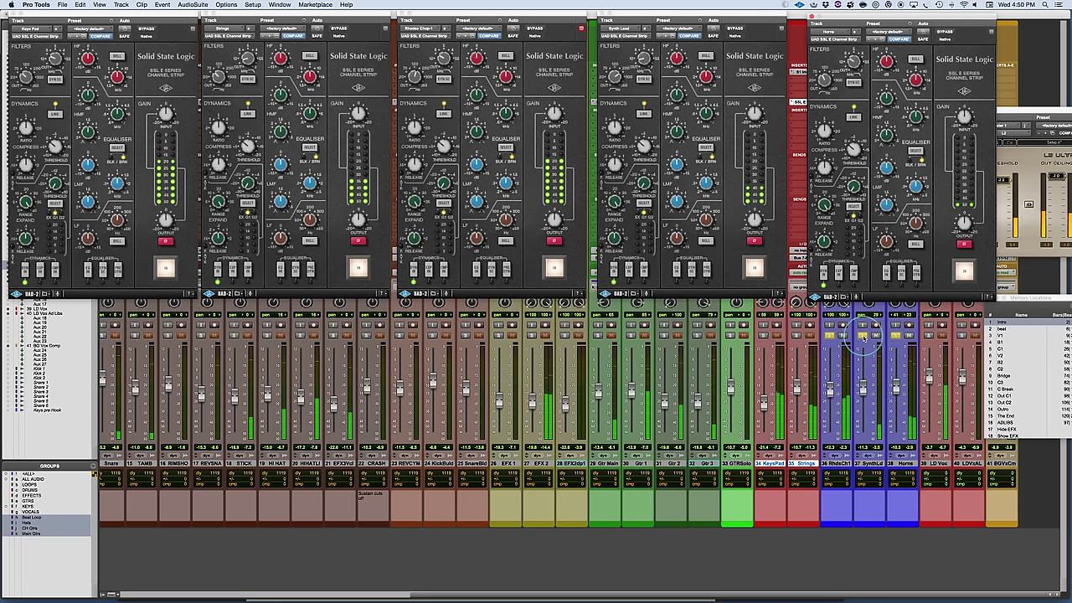
left_click(862, 335, "alt")
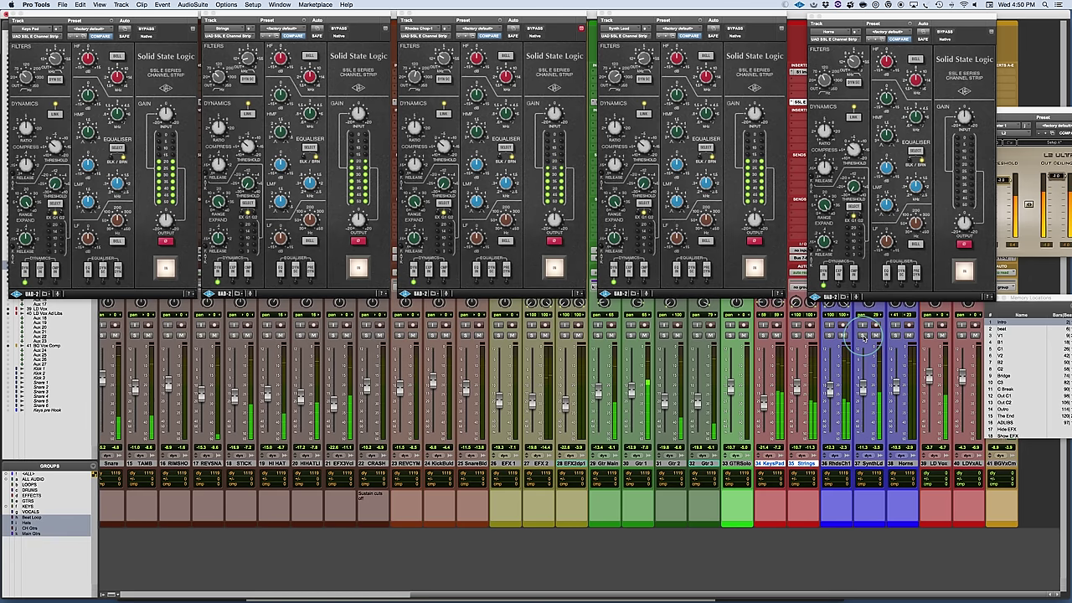
- Select the Keys Pad through Horns tracks and compare the mix with their SSL E Channel Strips bypassed and active together, leaving them active
left_click(873, 23)
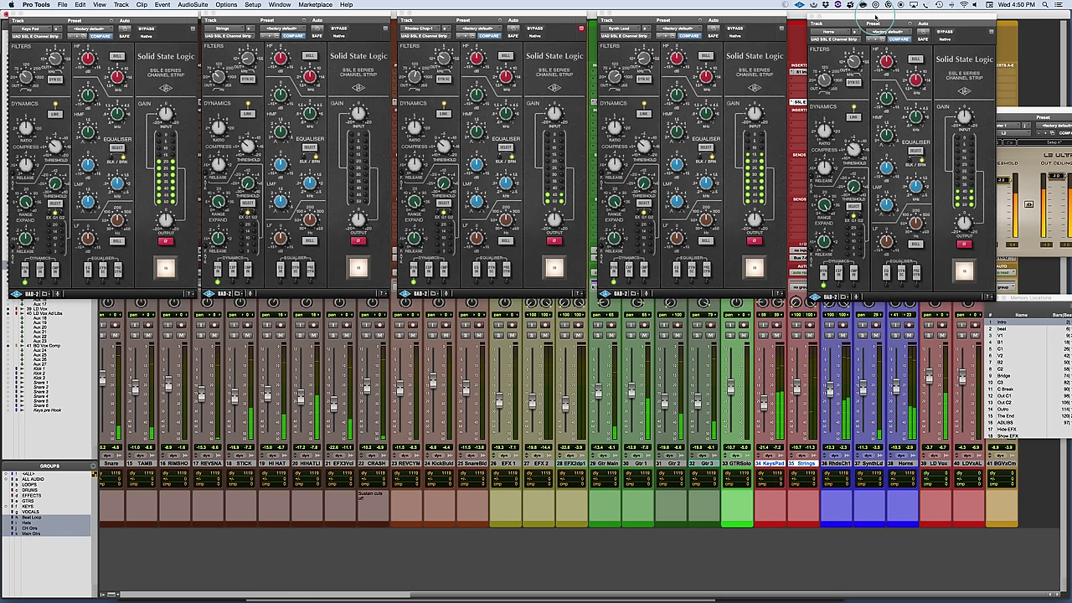
left_click(908, 470)
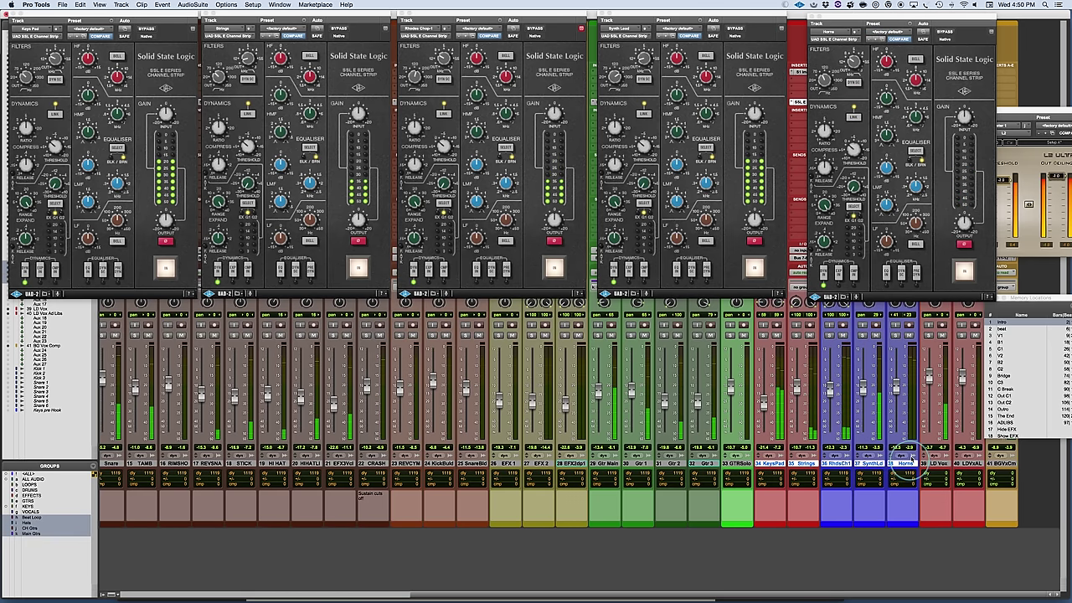
left_click(945, 34)
left_click(944, 34)
left_click(944, 33)
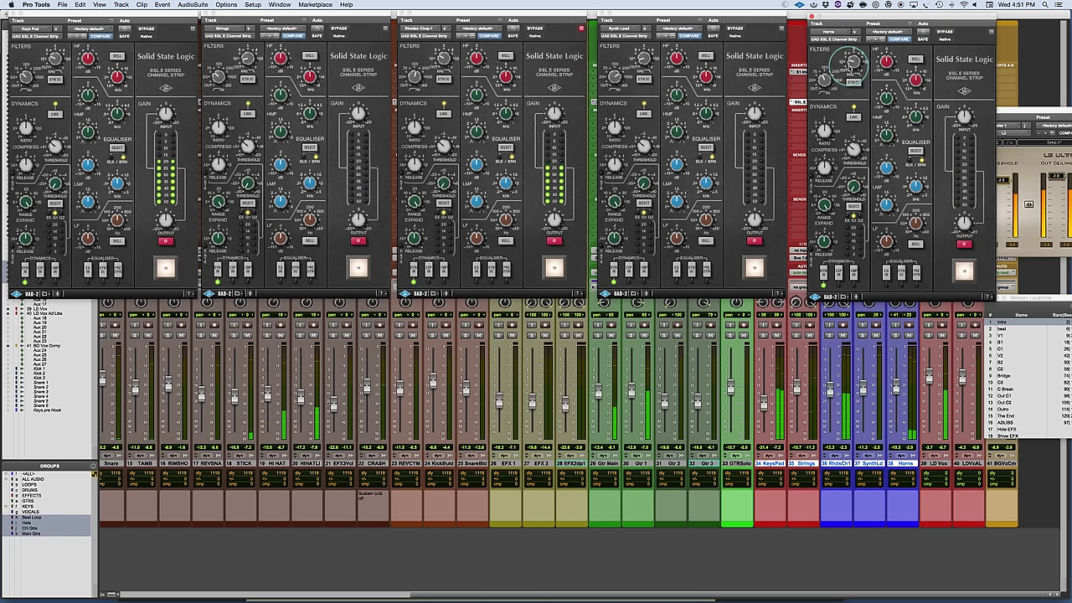
left_click(948, 32)
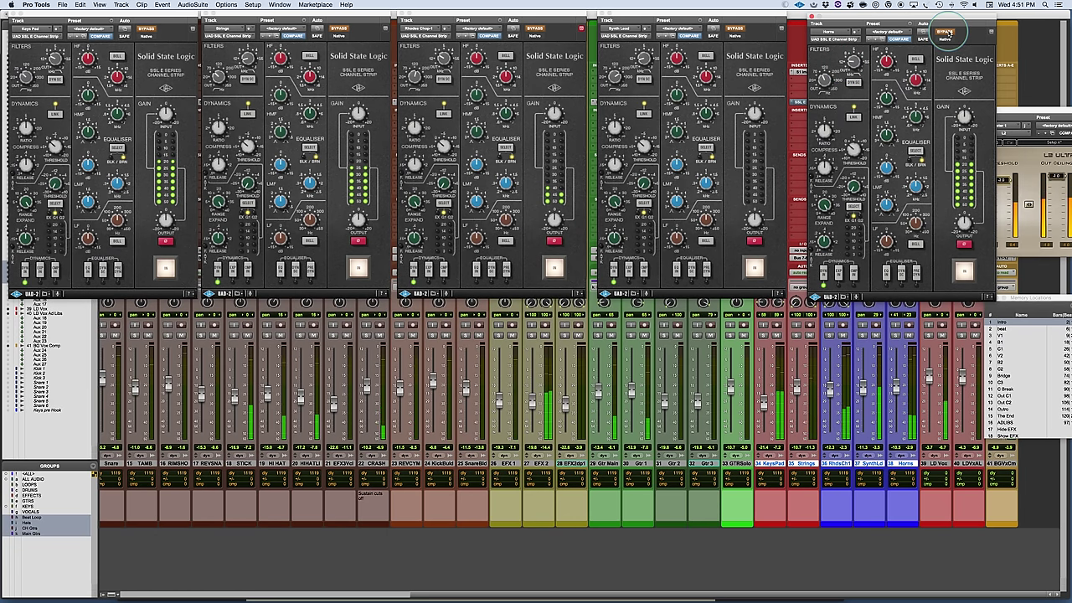
left_click(945, 32, "alt")
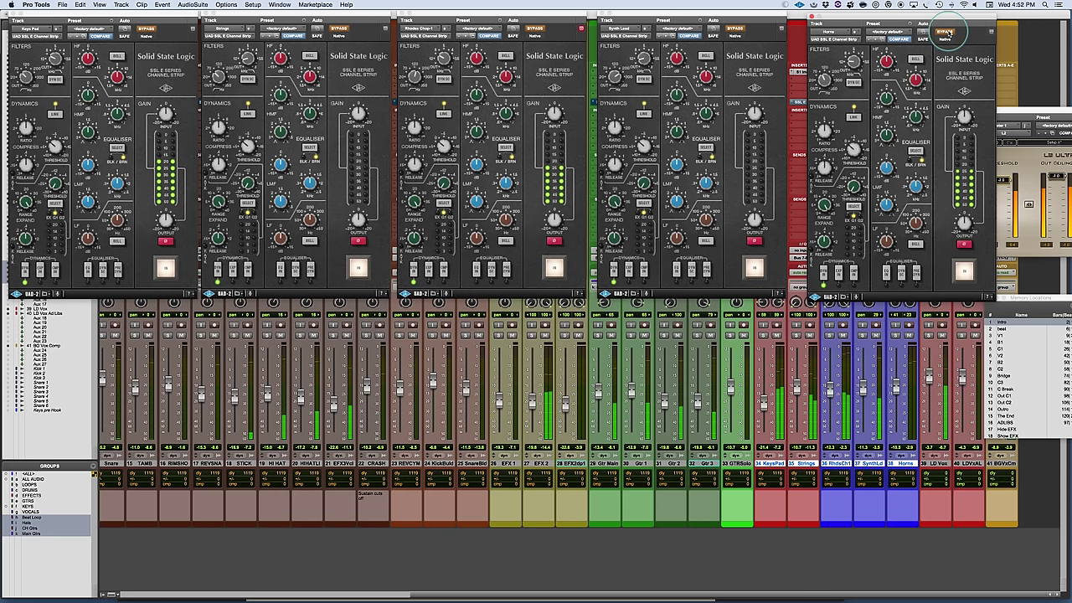
left_click(946, 32)
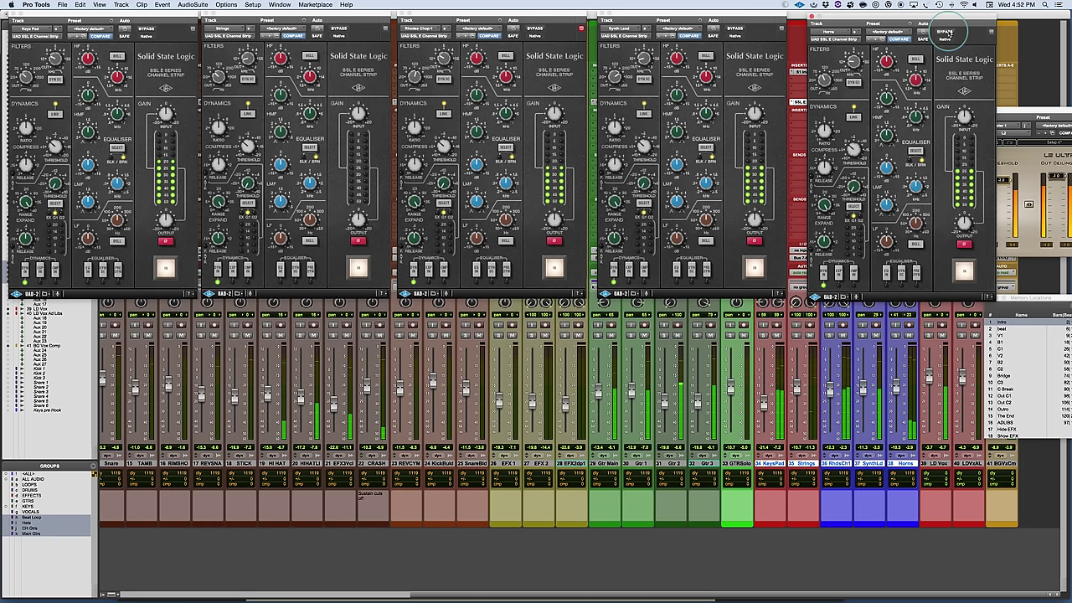
left_click(946, 32)
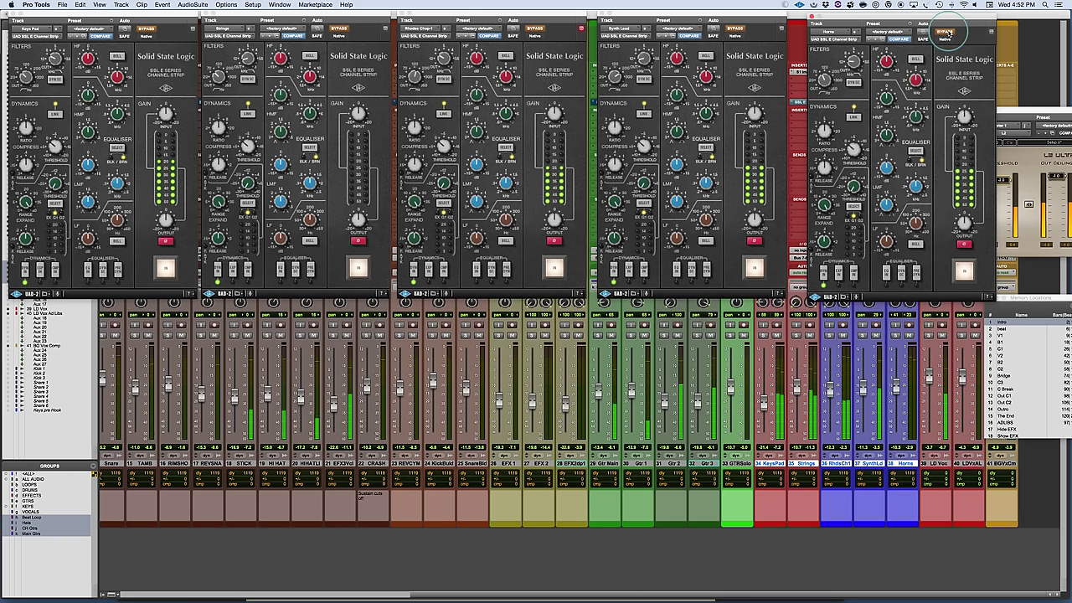
left_click(946, 32)
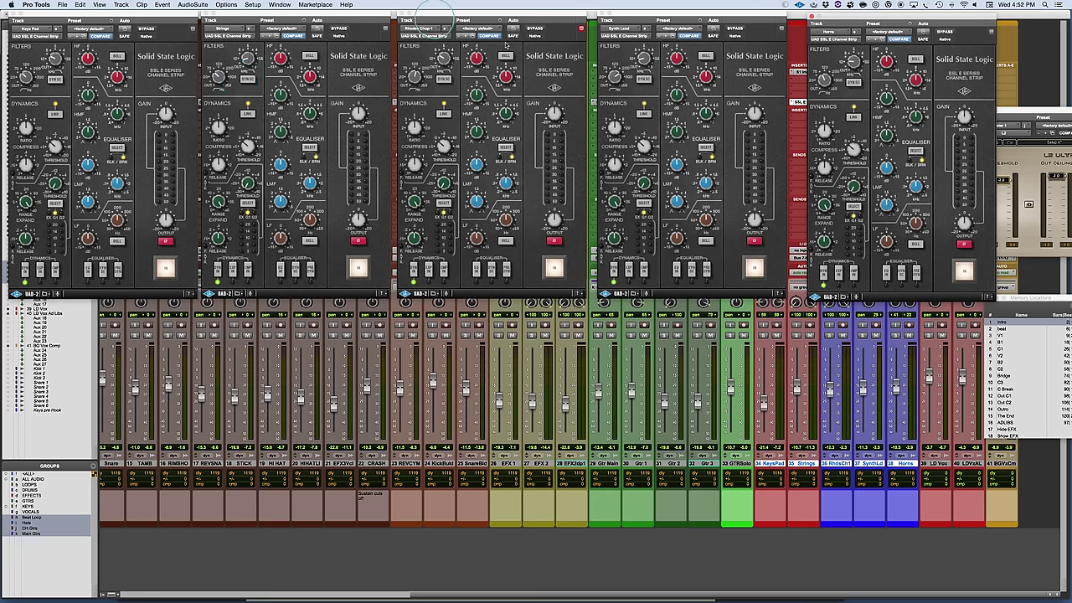
- Close the Horns, Synth Lead and Rhodes Chop channel strip windows
left_click(811, 16)
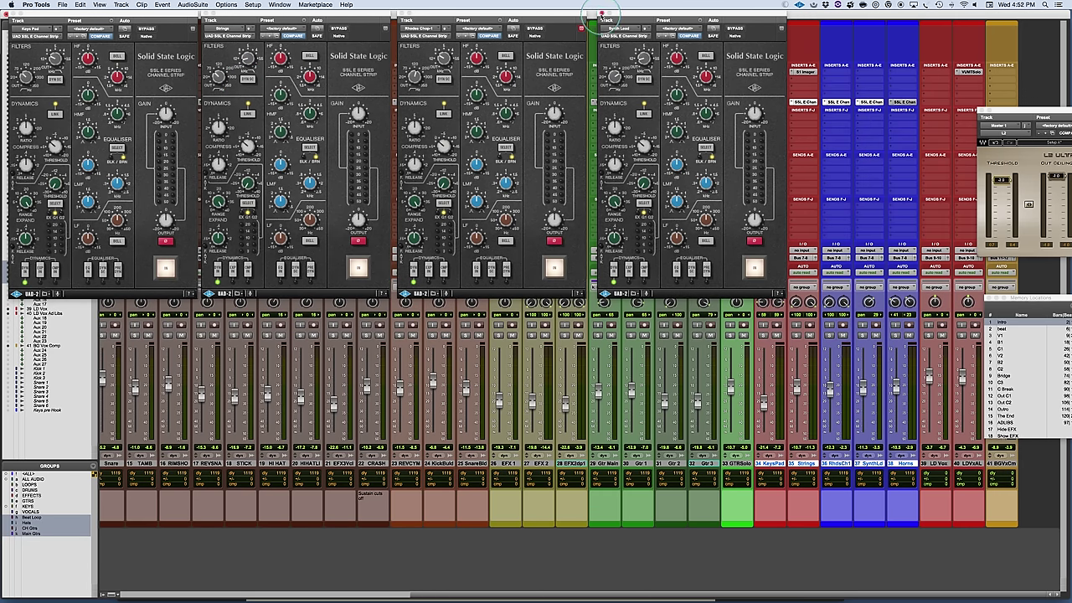
left_click(601, 14)
left_click(401, 16)
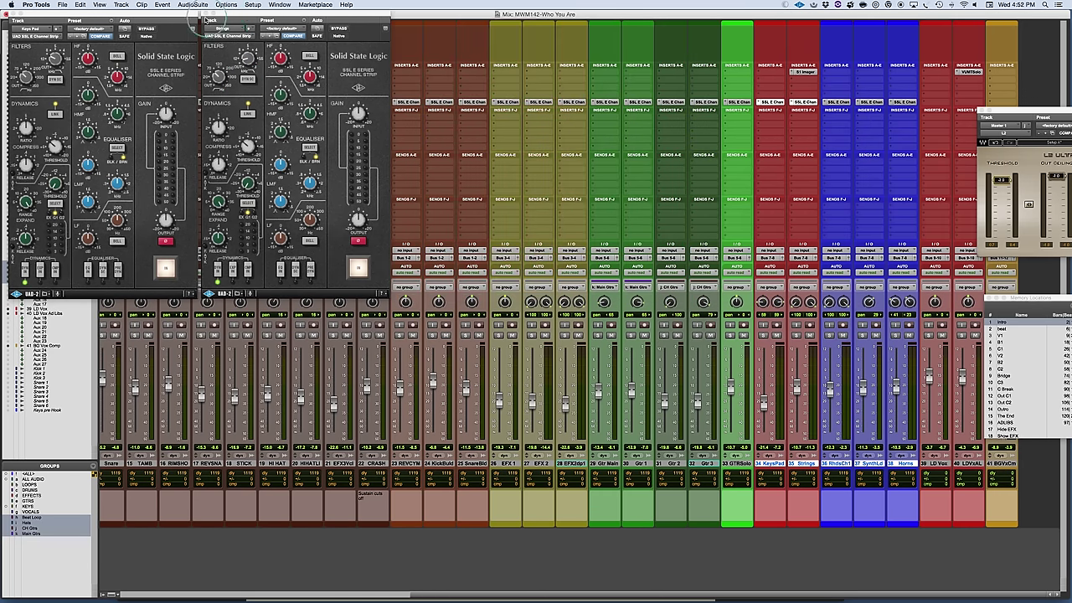
- Close the Strings and Keys Pad SSL E Channel Strip windows and bring the start of the mixer into view
left_click(205, 13)
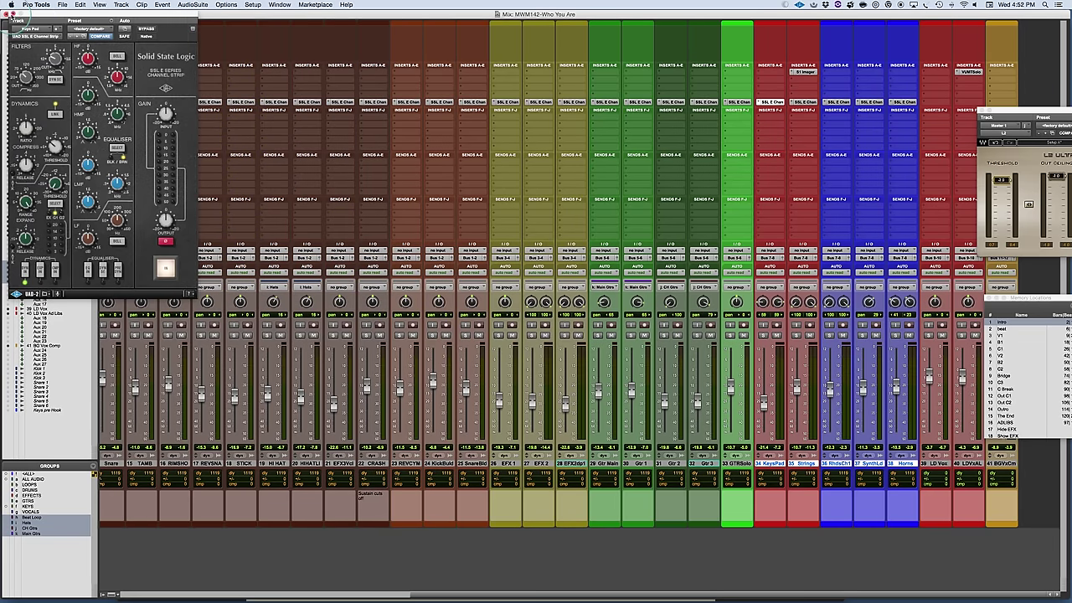
left_click(12, 14)
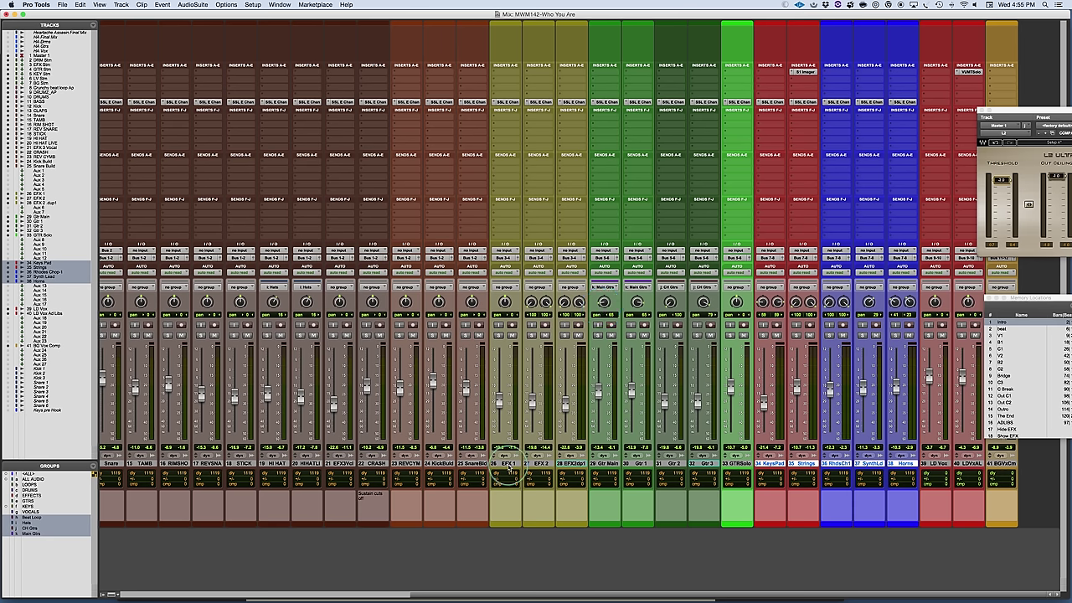
scroll(508, 466, "left", 10)
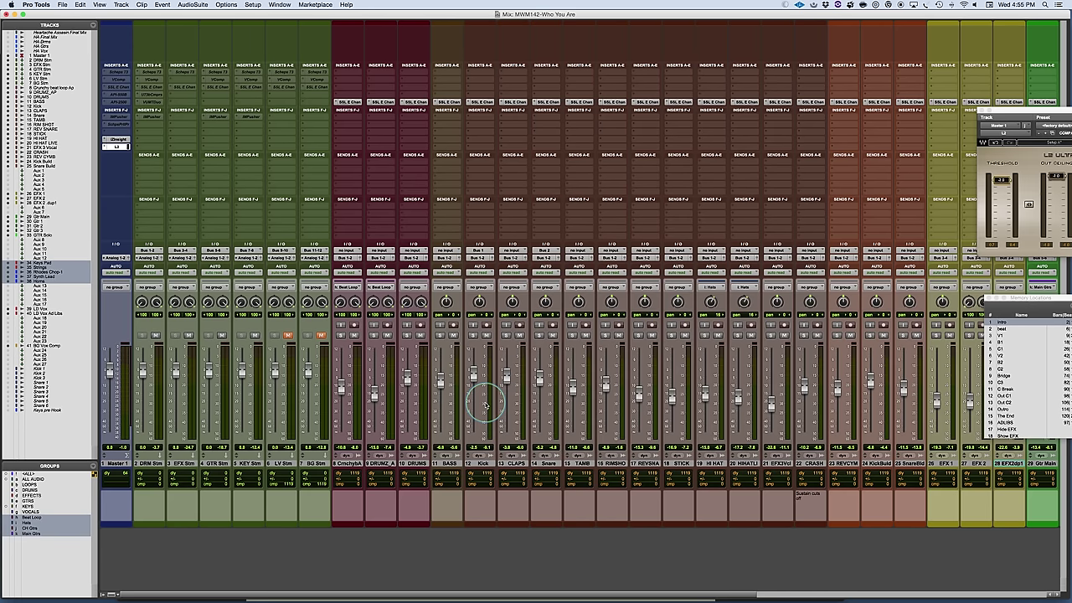
- Switch to SketchBook Pro, enlarge the layer list, hide the SS Top layer and show the SS Front layer
key("super+Tab")
key("Tab")
key("Tab")
key("Tab")
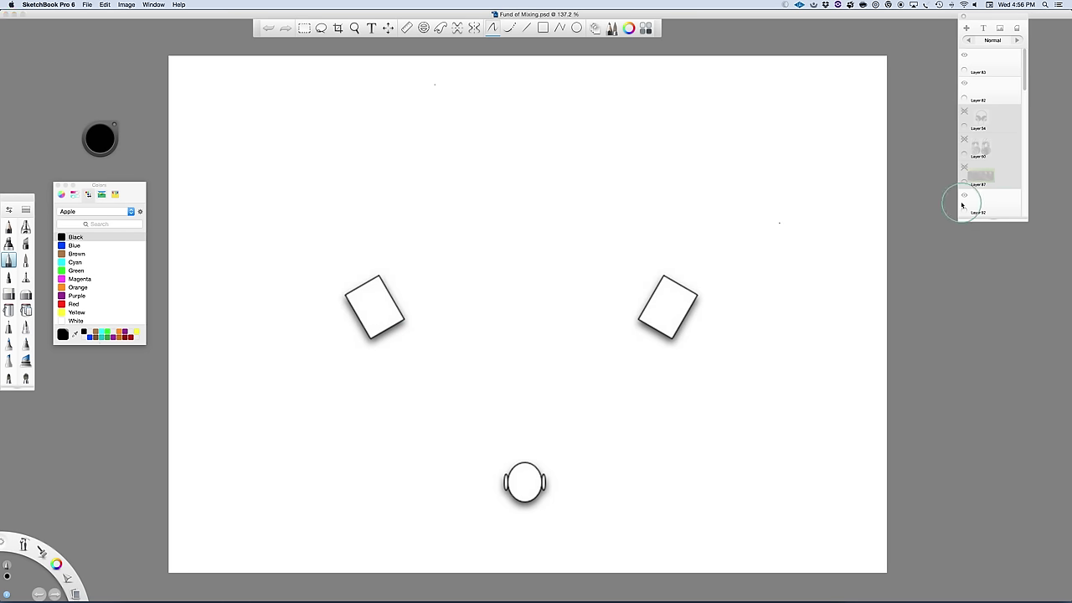
left_click_drag(999, 220, 996, 505)
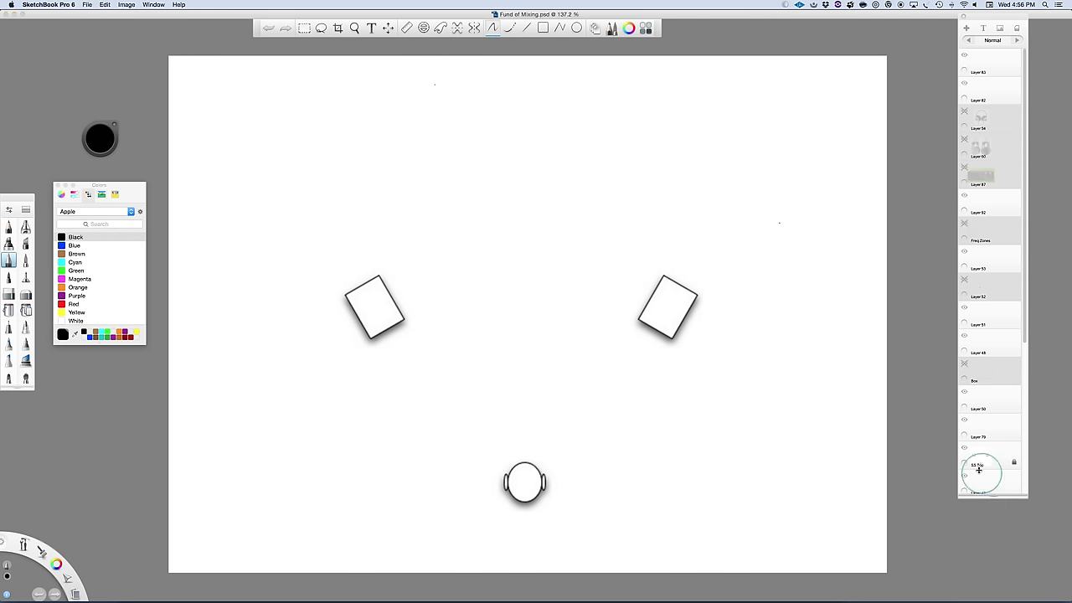
left_click(964, 449)
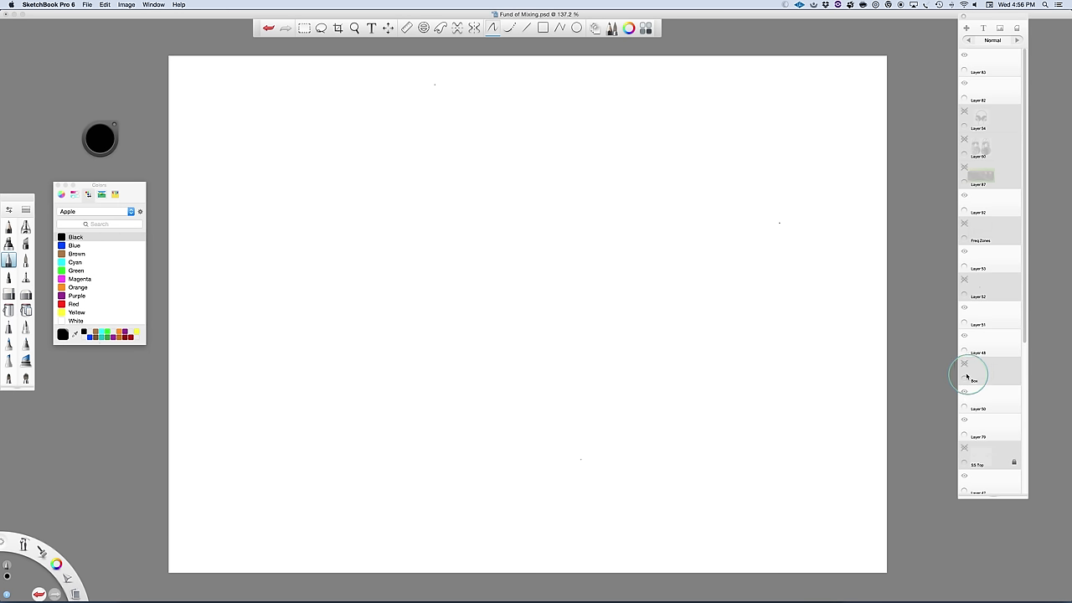
scroll(980, 411, "down", 3)
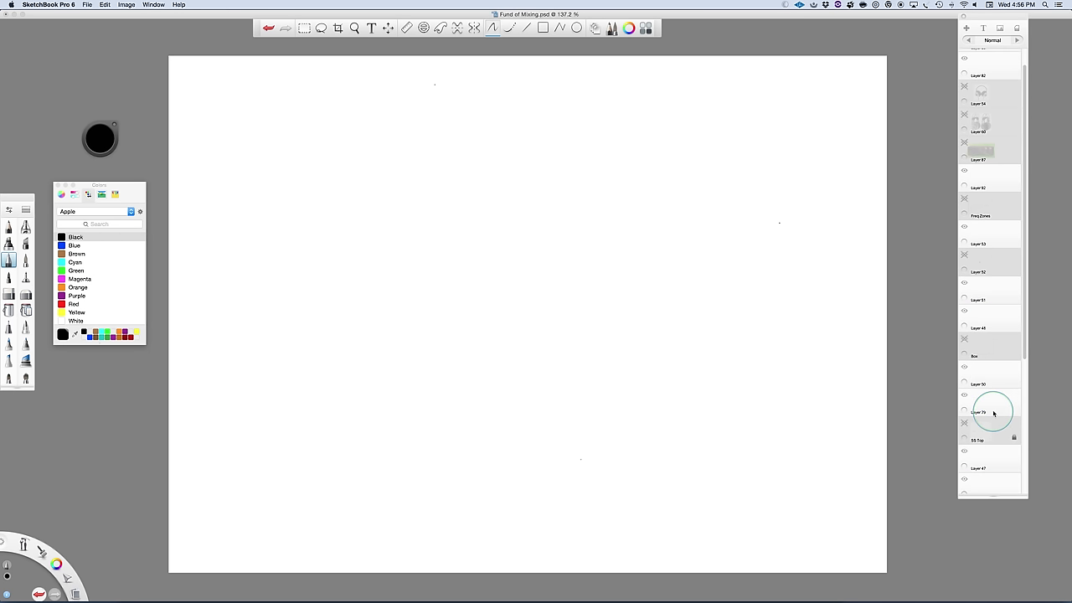
scroll(985, 411, "down", 2)
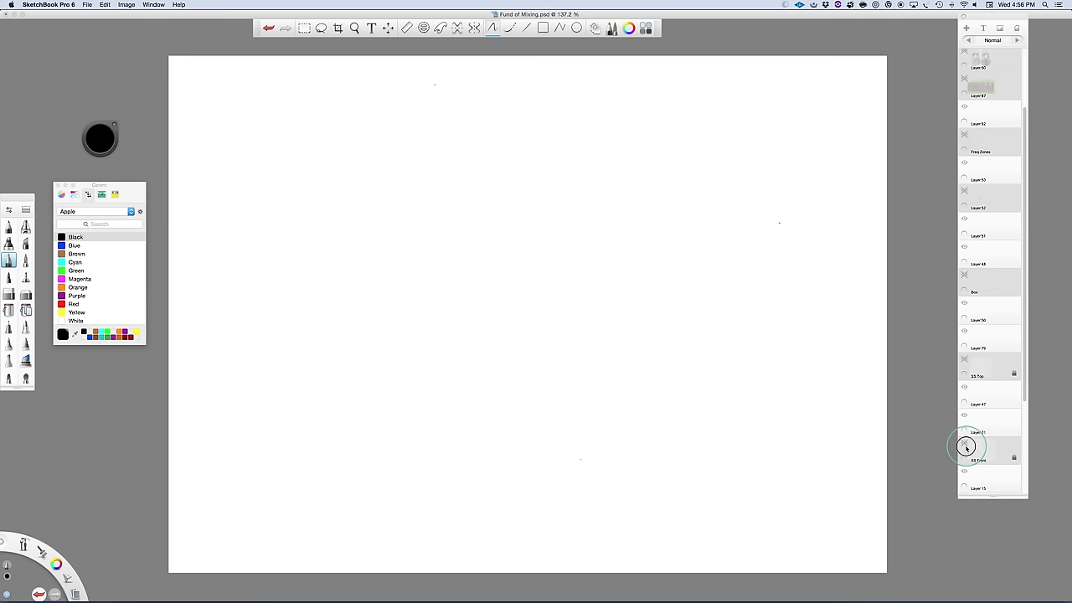
left_click(968, 446)
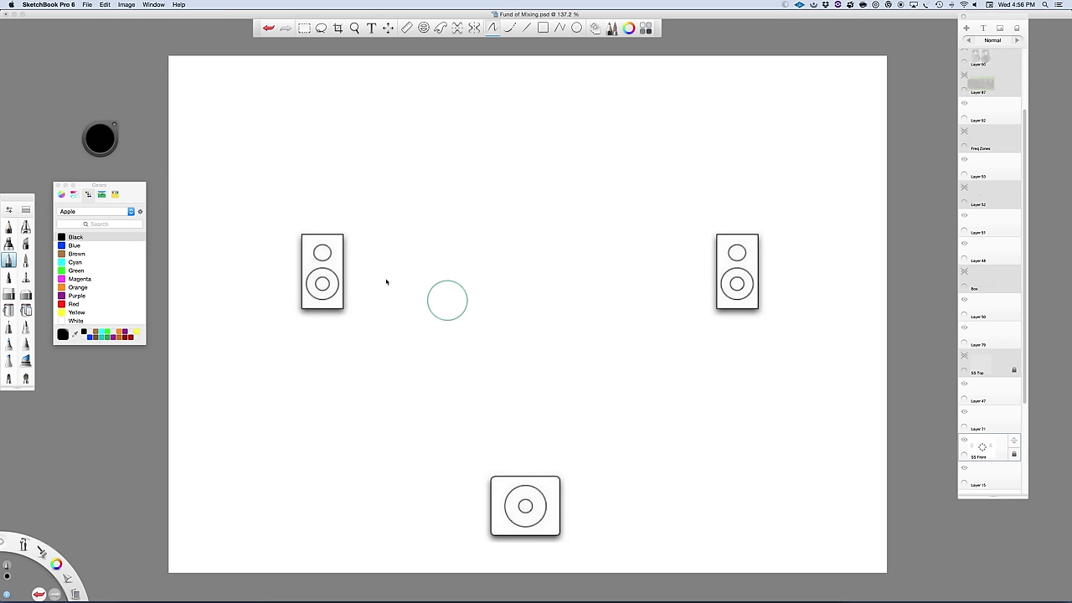
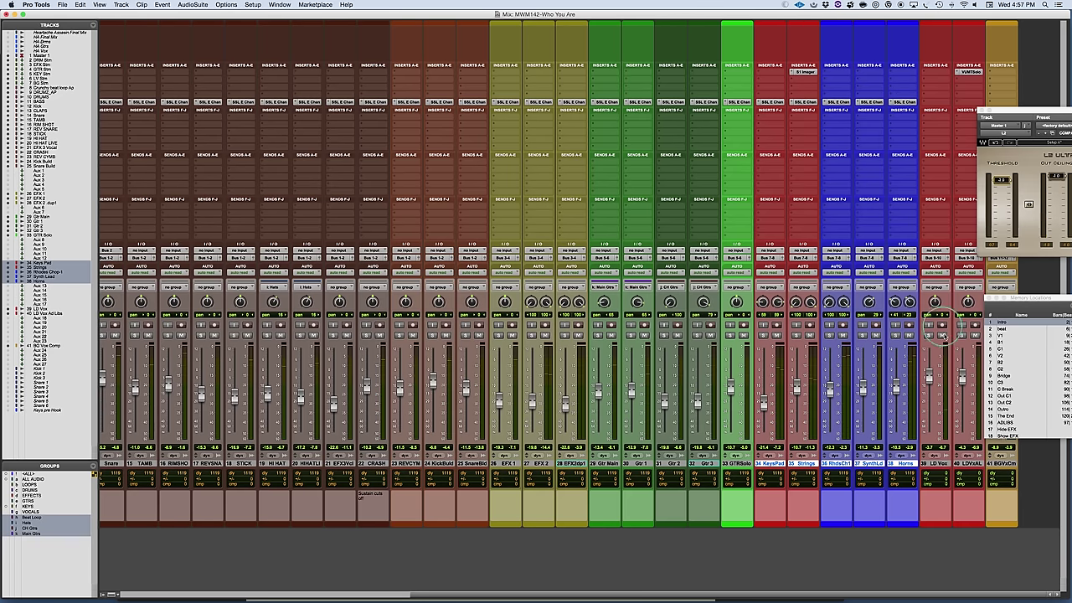
- Recall the Intro memory location and unmute the LV Stm and BG Stm tracks
left_click(1001, 325)
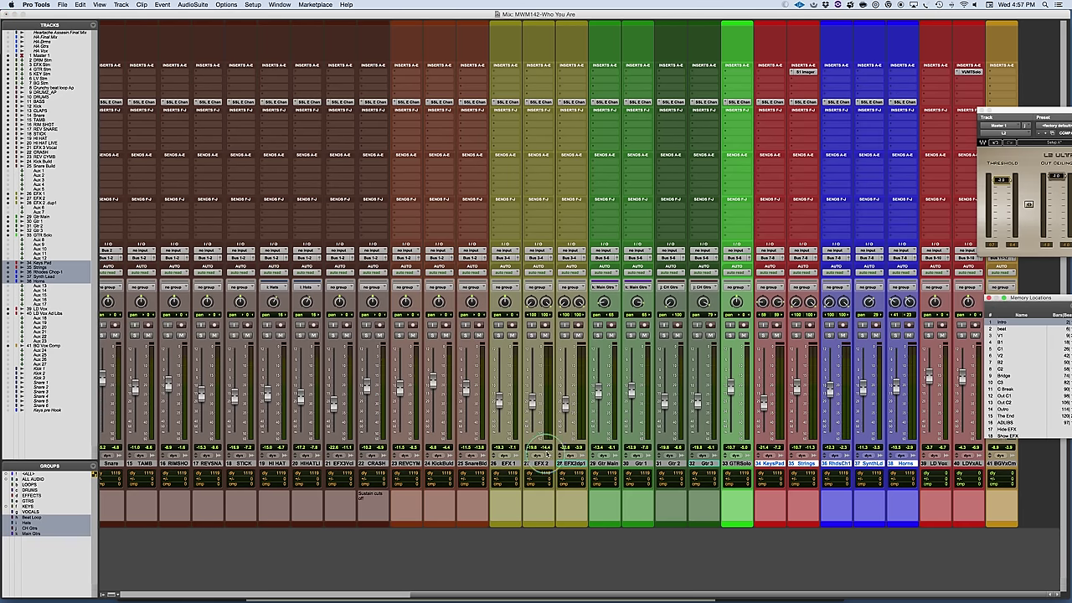
scroll(469, 419, "left", 10)
left_click(290, 335)
left_click(320, 335)
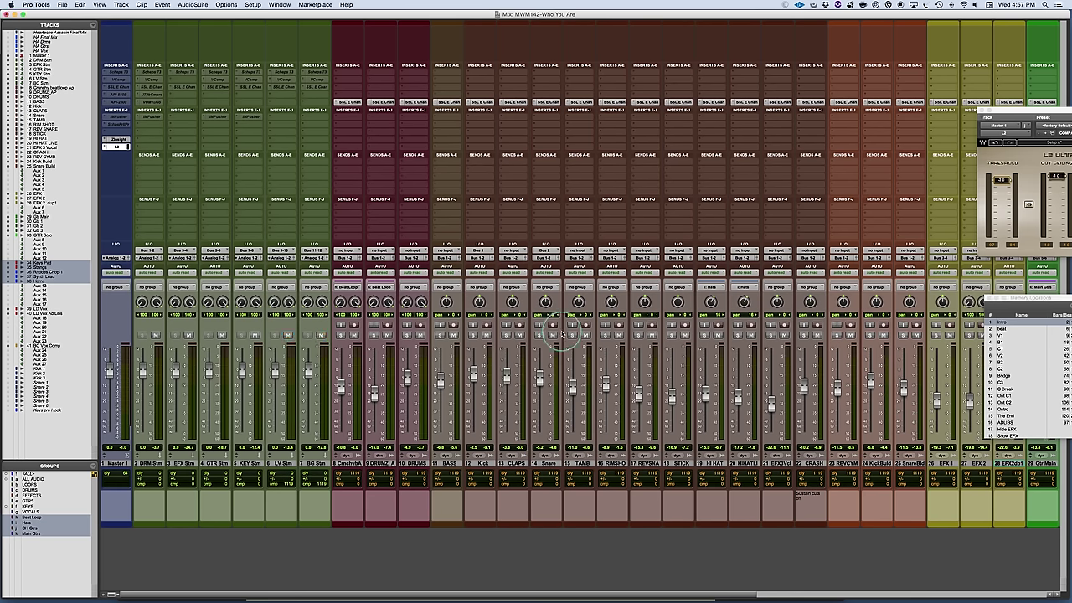
- Compare the full mix with the SSL E Channel Strips bypassed and active across all tracks at once, leaving them active
scroll(607, 335, "right", 5)
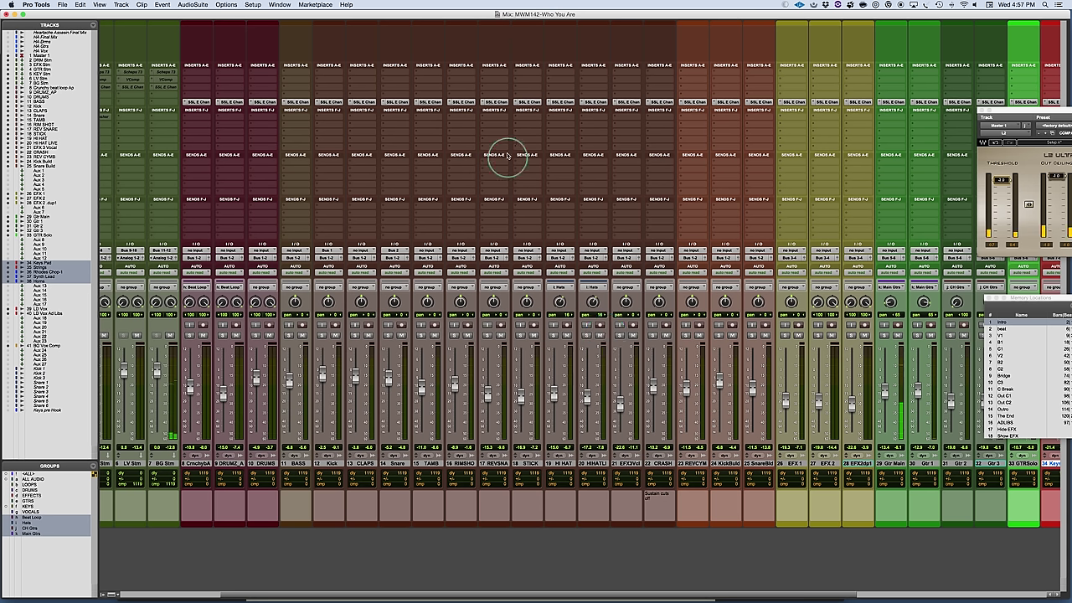
left_click(493, 101, "alt+super")
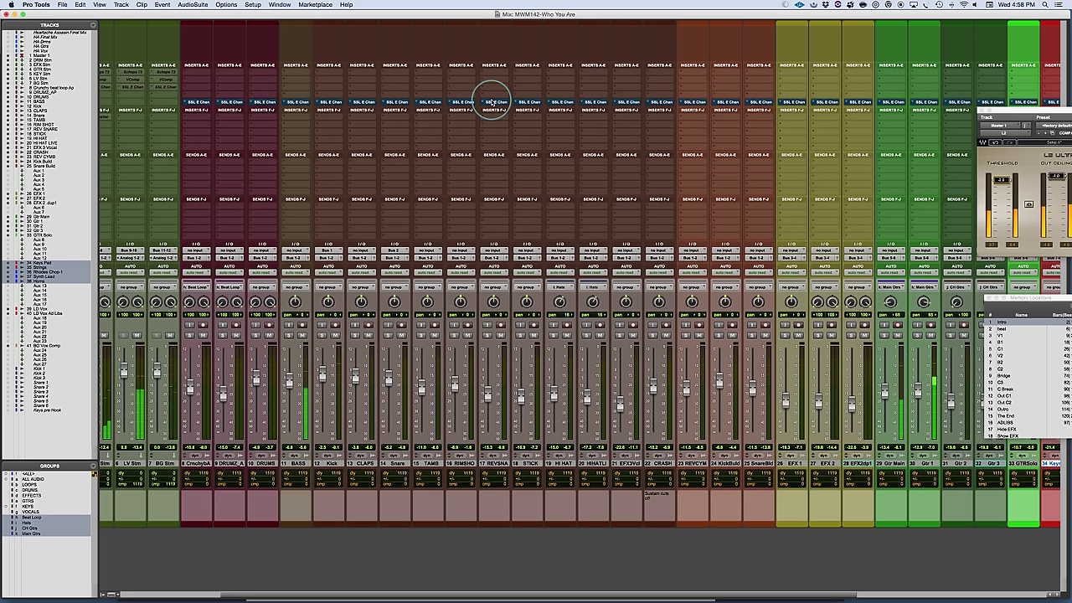
left_click(493, 102, "alt+super")
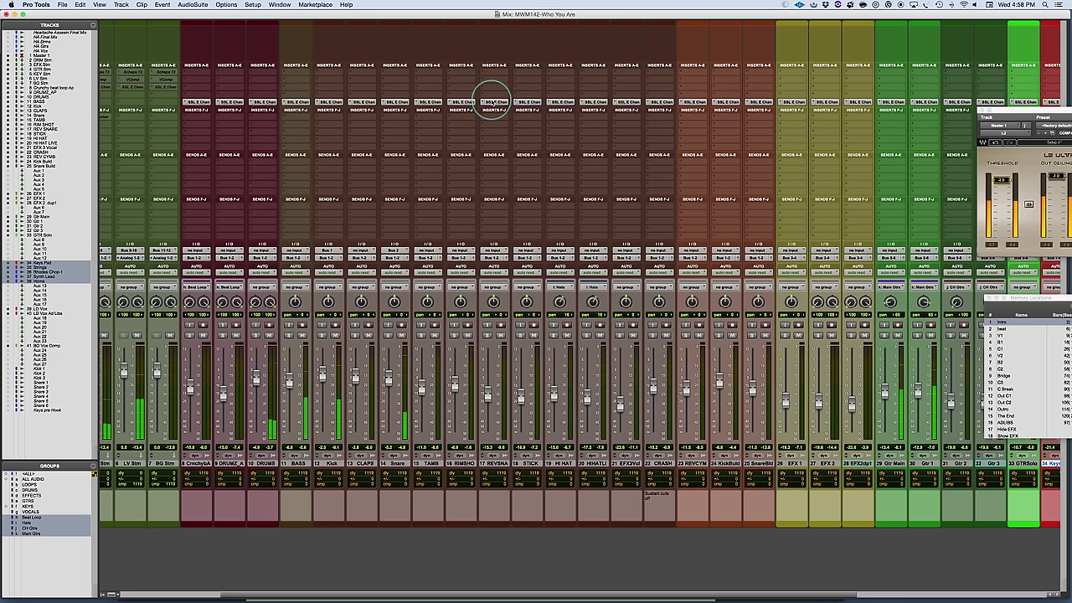
left_click(493, 102, "alt+super")
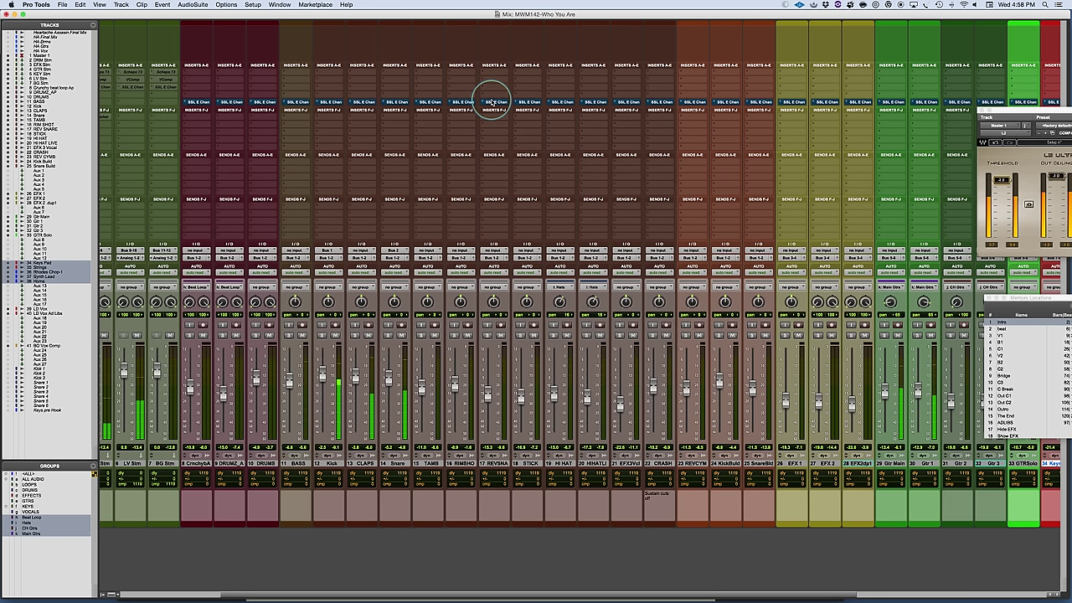
left_click(494, 101, "alt+super")
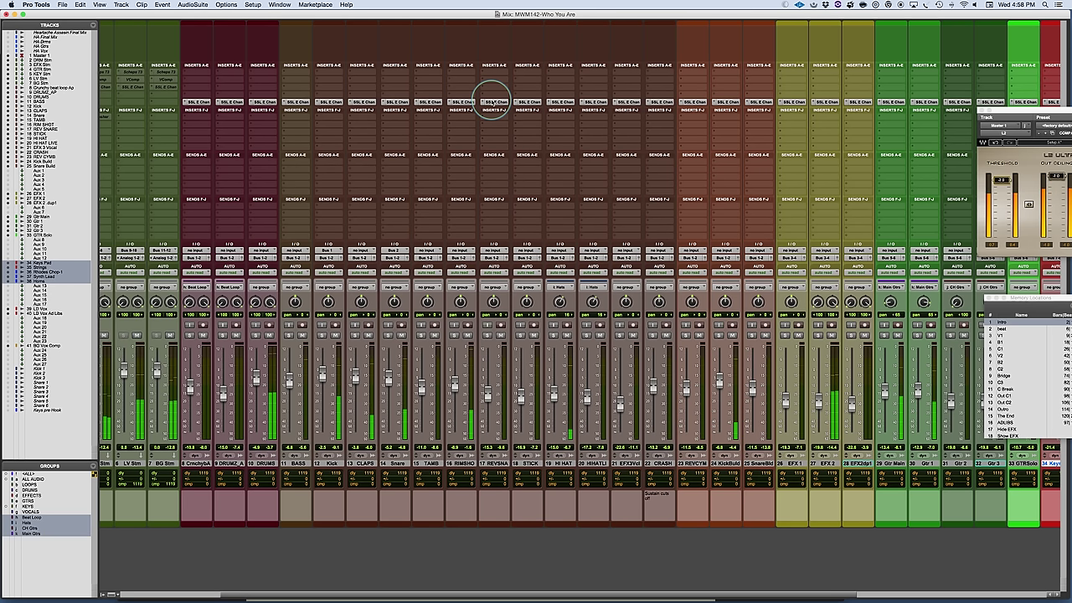
left_click(494, 101, "alt+super")
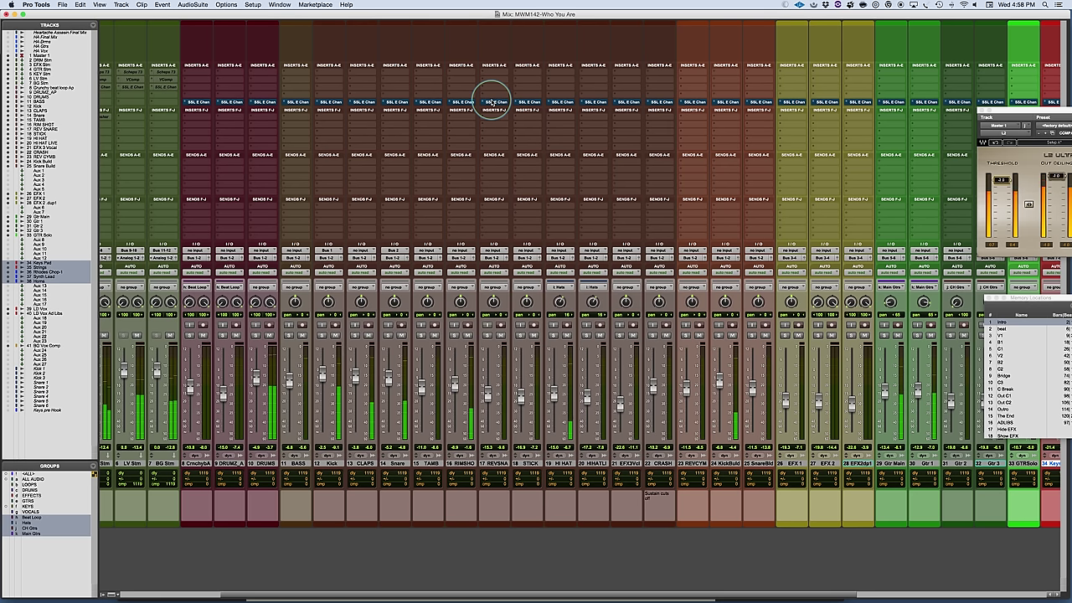
left_click(494, 102, "alt+super")
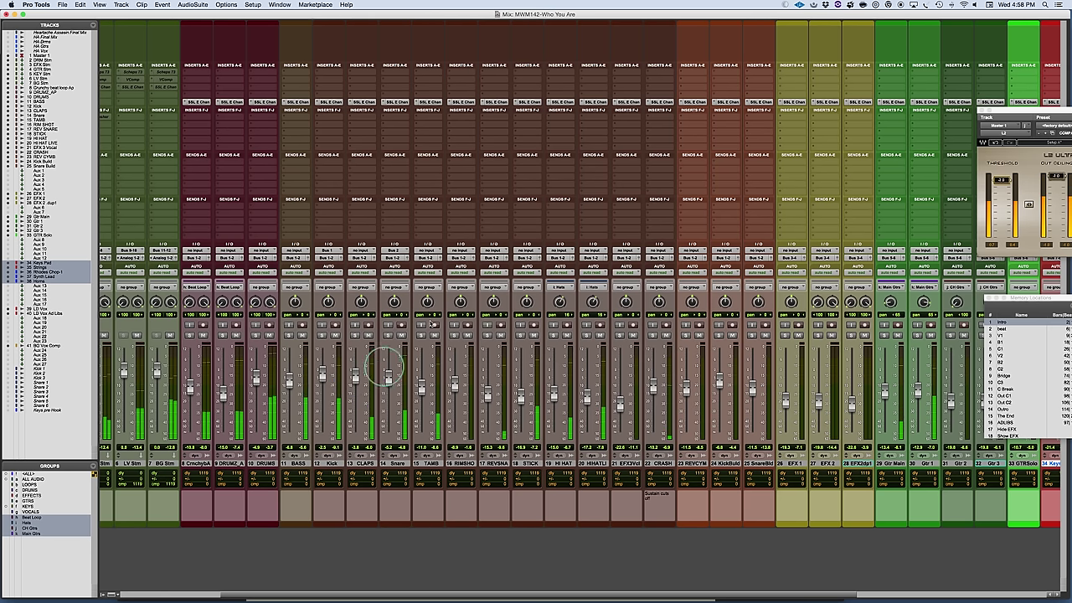
left_click(497, 103, "alt+super")
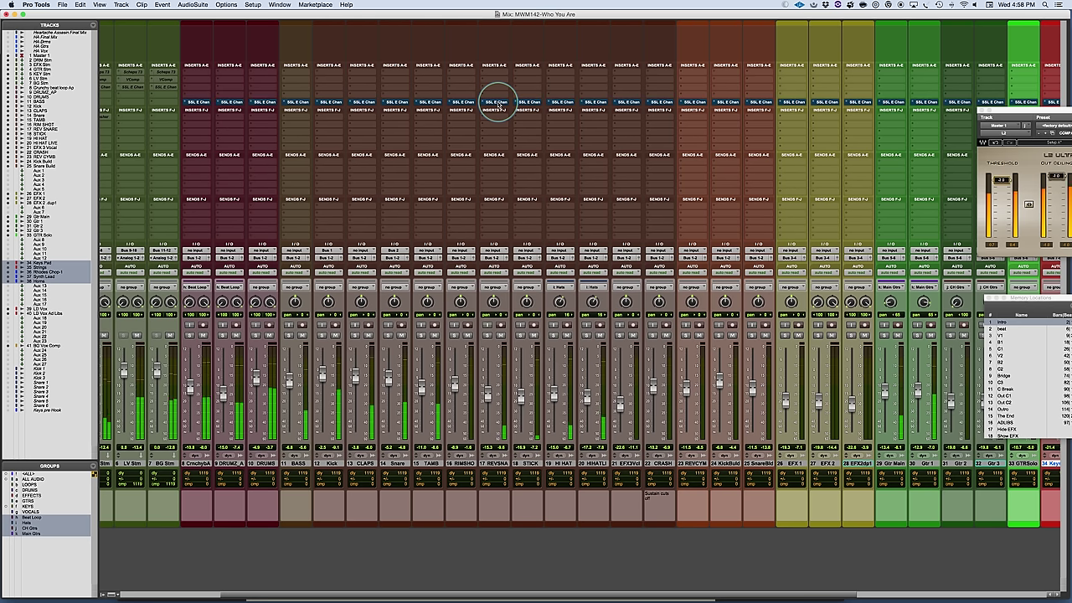
left_click(497, 103, "alt+super")
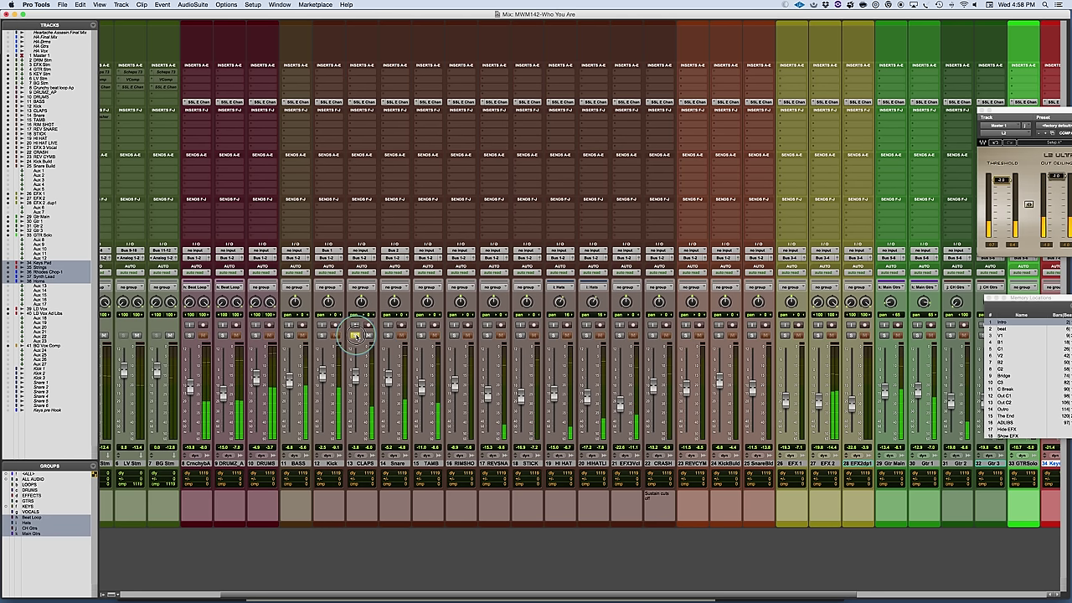
- Lower the CLAPS fader slightly and repeat the all-track SSL E Channel Strip bypass comparison through the song, ending with the strips active
left_click_drag(355, 379, 355, 382)
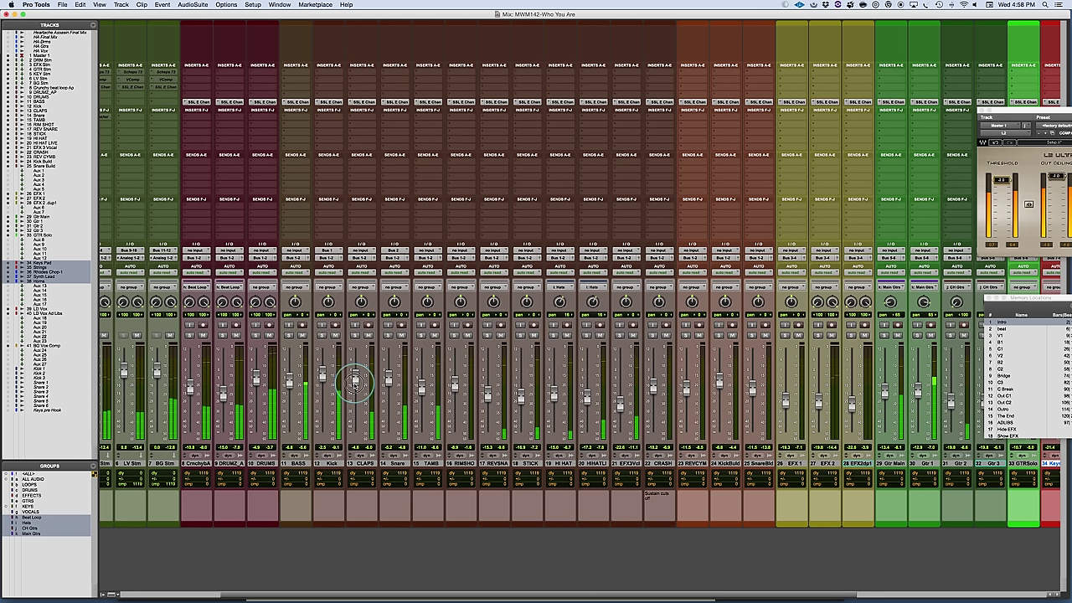
left_click(436, 91)
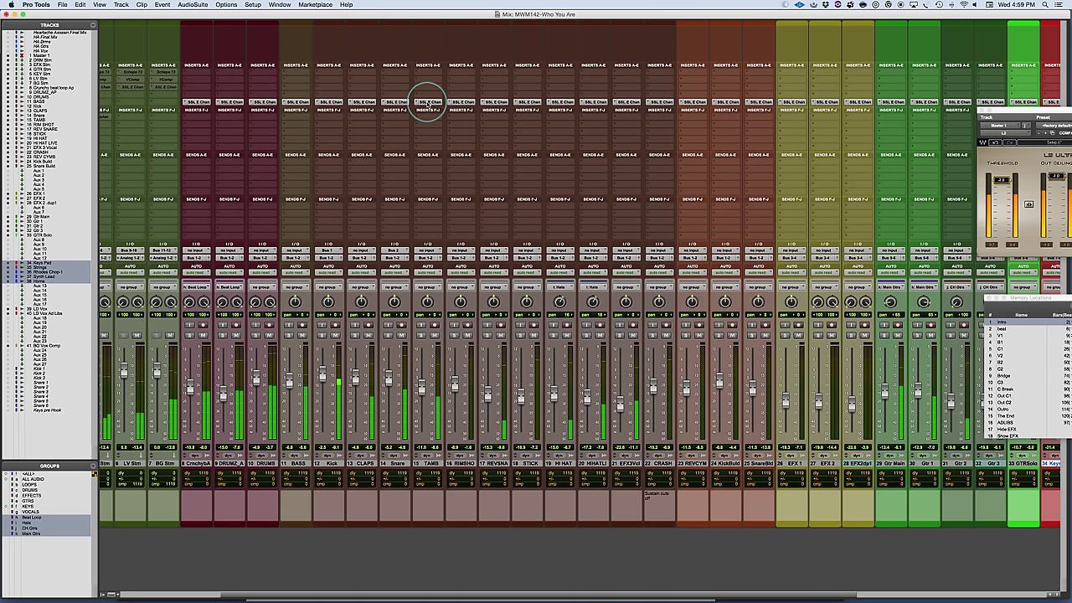
left_click(427, 103, "alt+super")
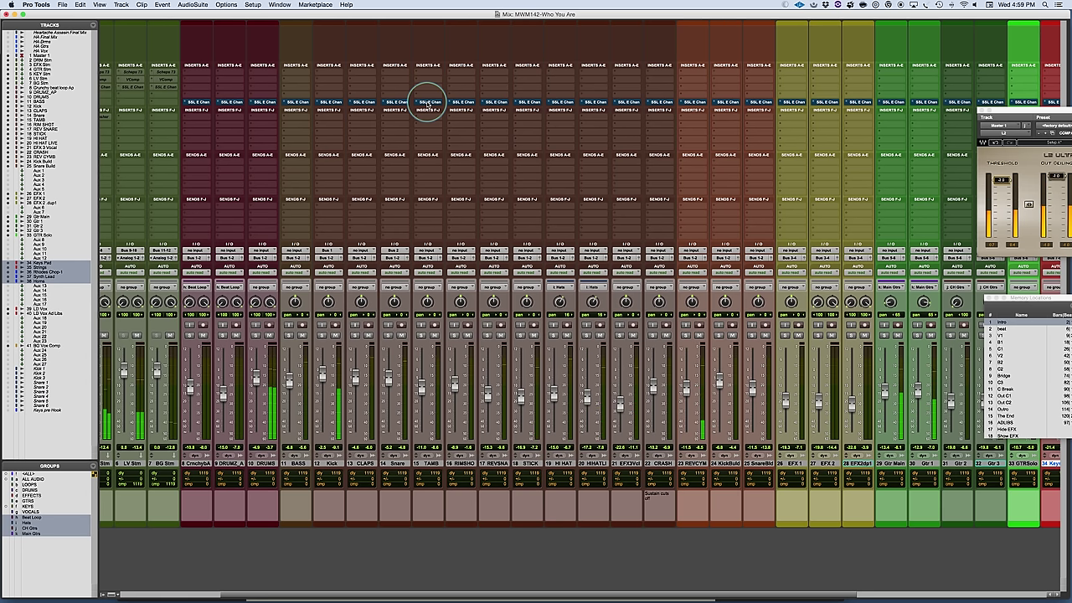
left_click(427, 103, "alt+super")
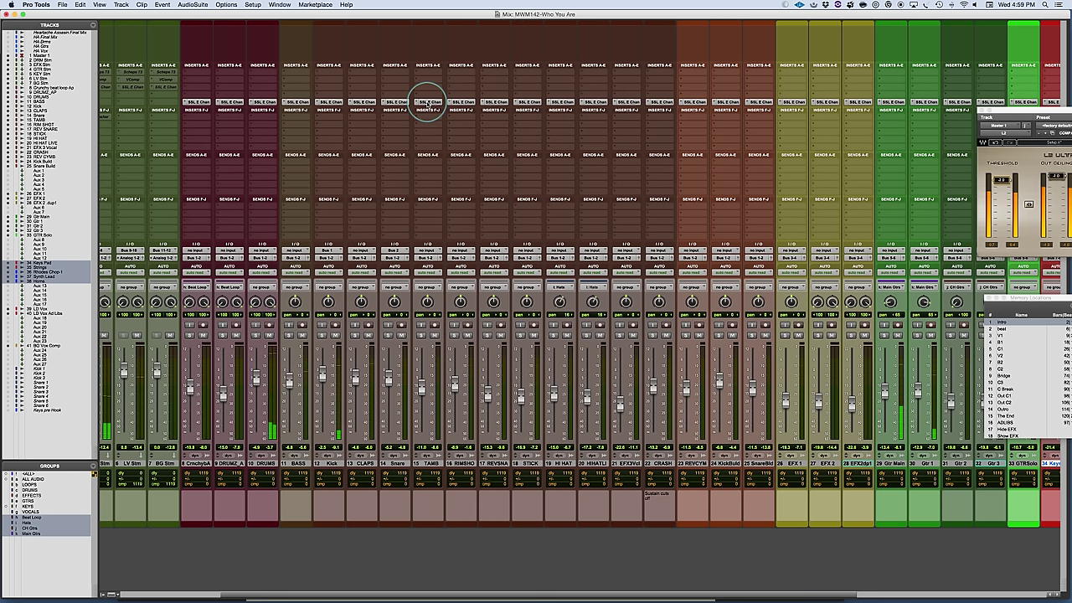
left_click(427, 102, "alt+super")
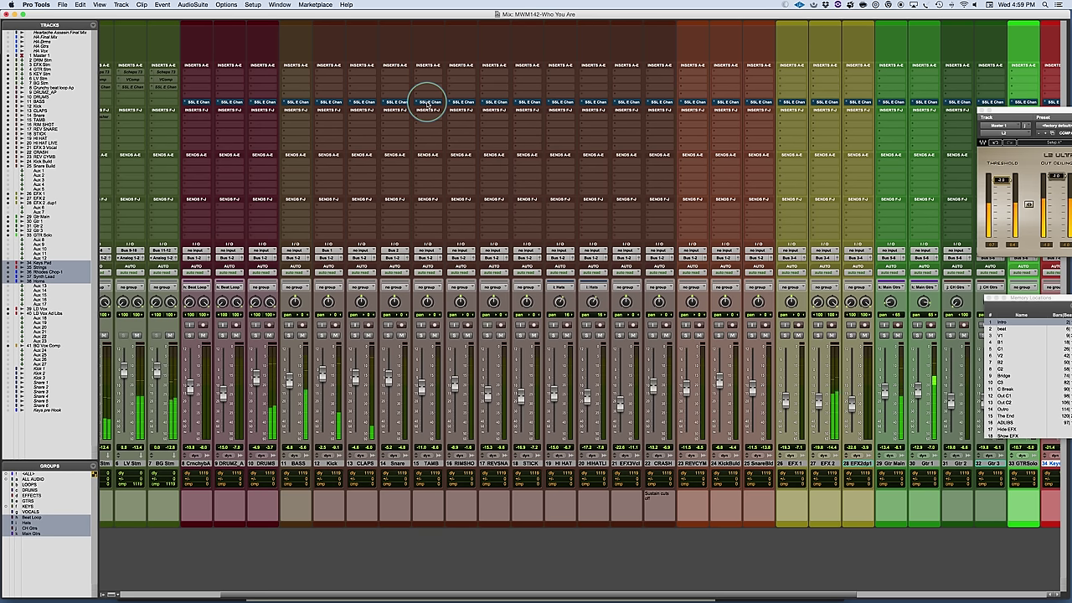
left_click(428, 103, "alt+super")
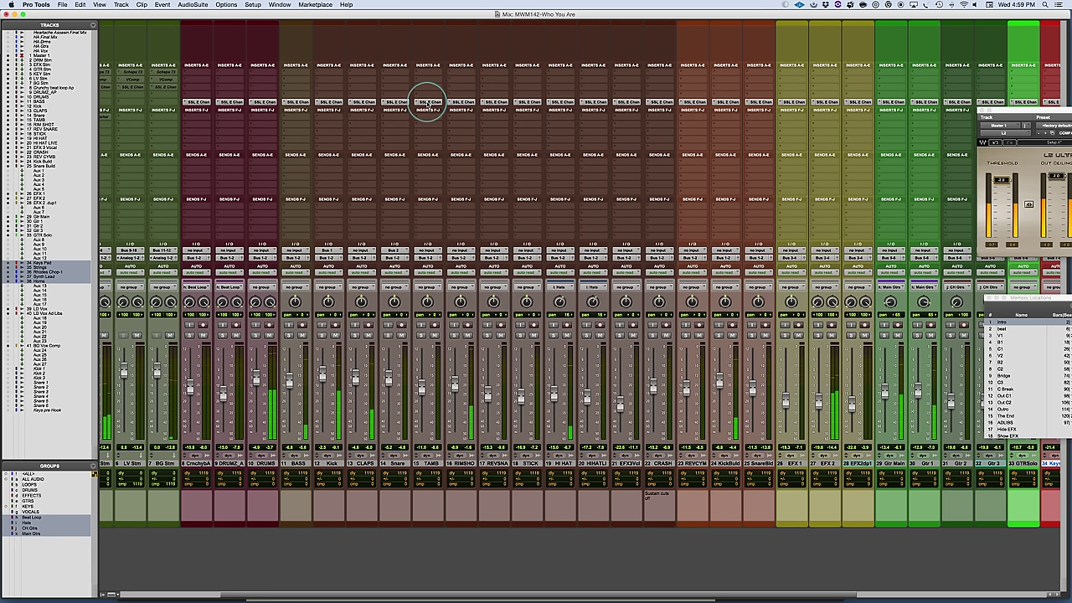
left_click(427, 105, "alt+super")
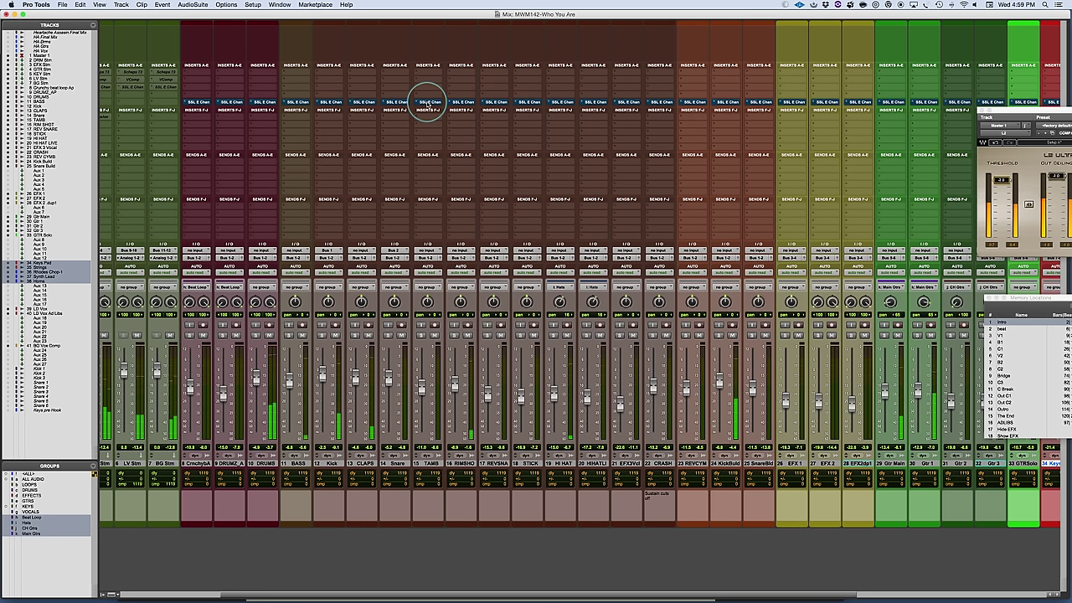
left_click(427, 104, "alt+super")
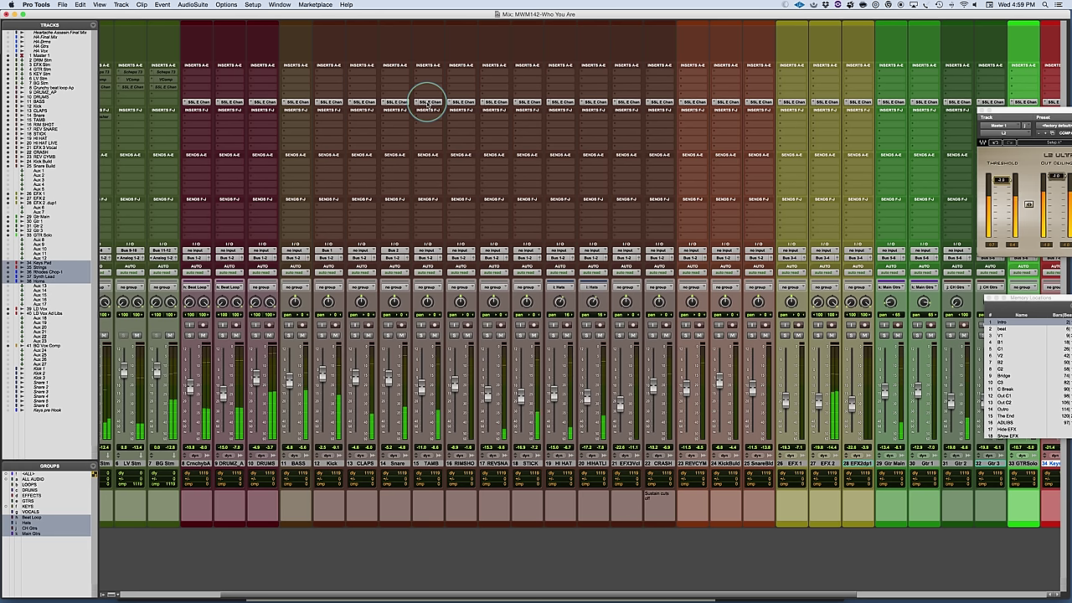
left_click(426, 105, "alt+super")
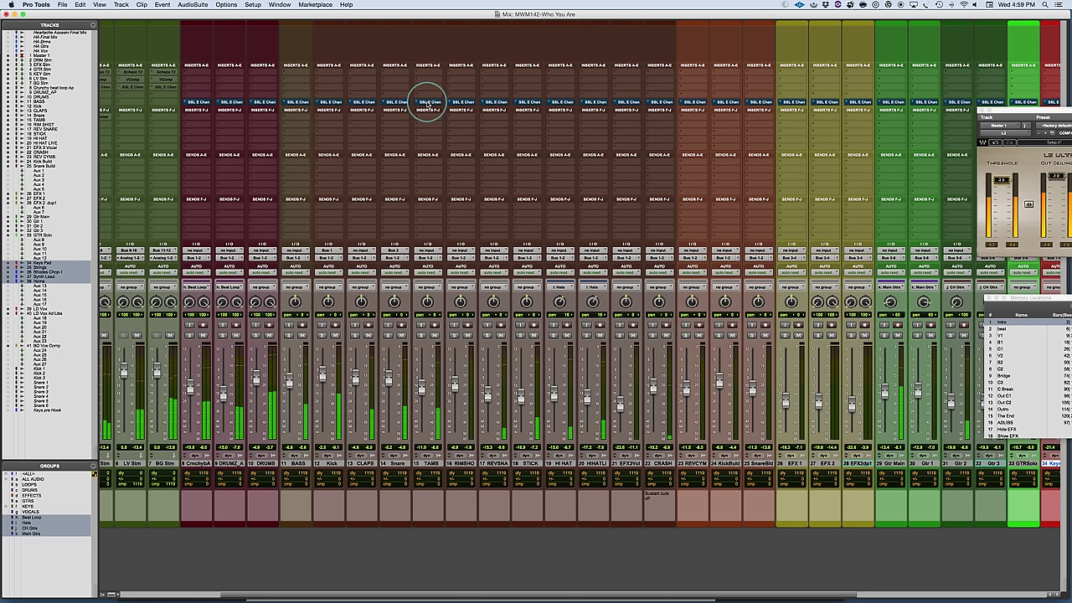
left_click(426, 102, "alt+super")
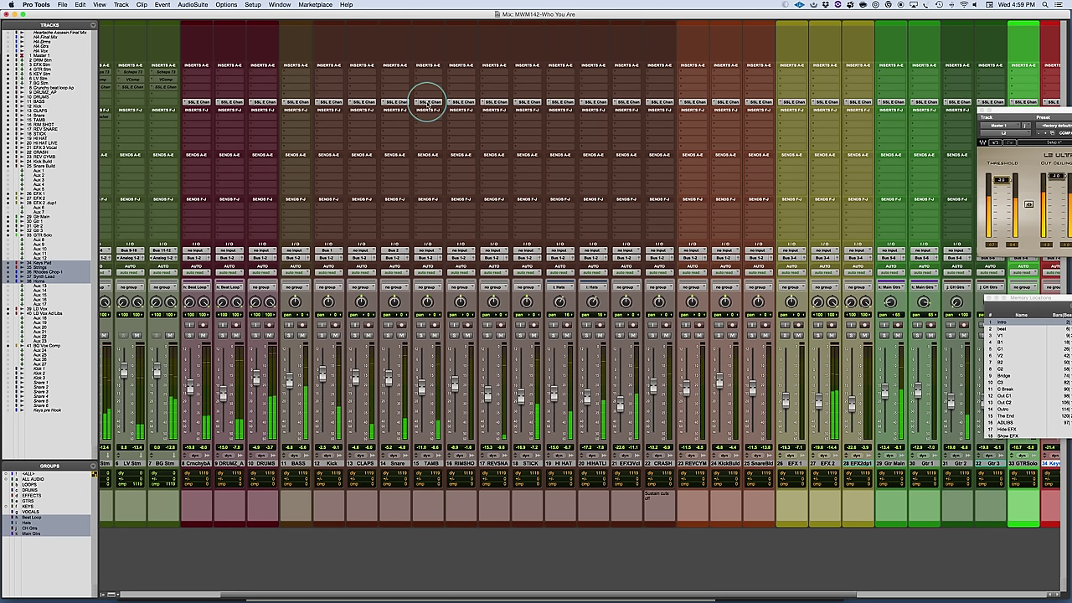
left_click(427, 103, "alt+super")
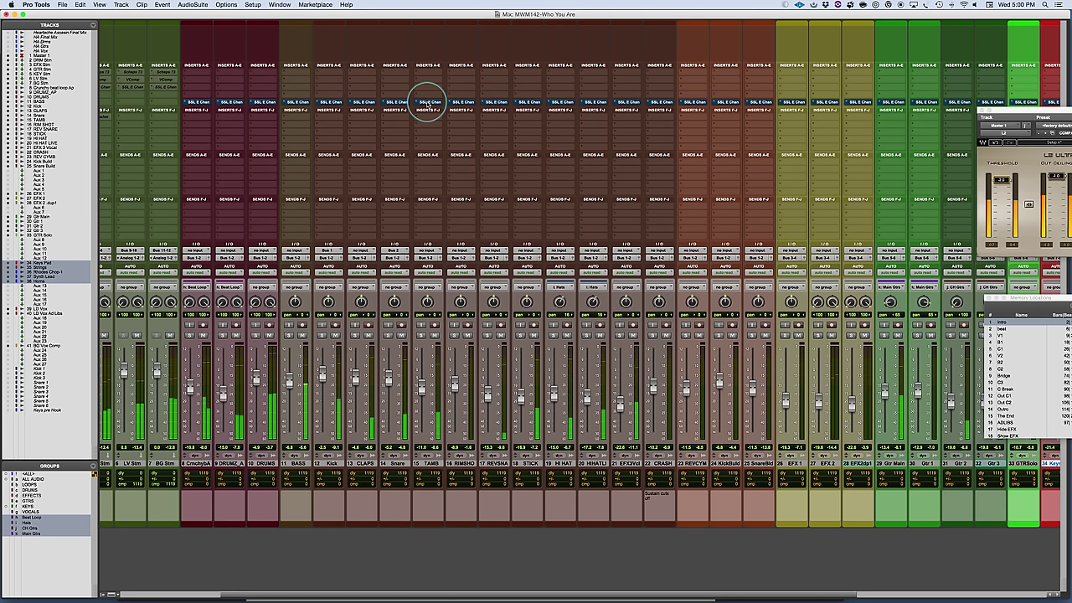
left_click(427, 103, "alt+super")
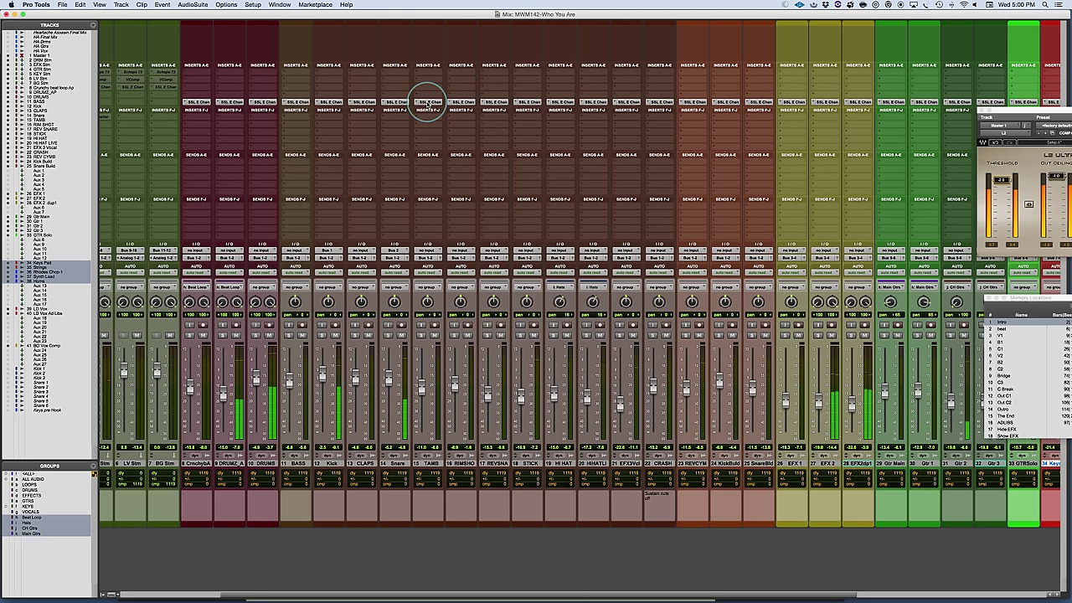
left_click(427, 101, "alt+super")
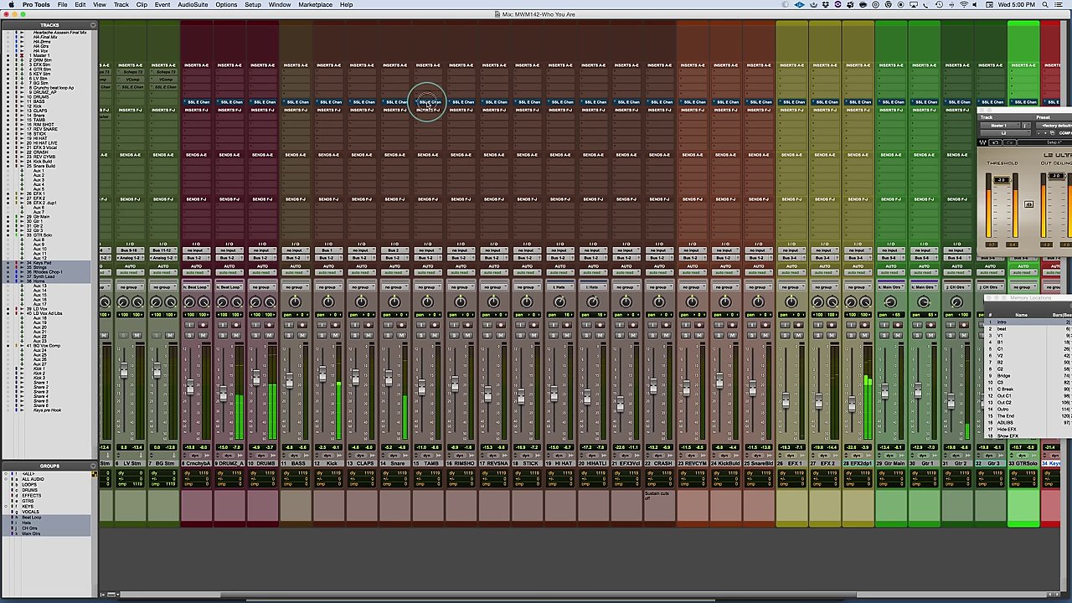
left_click(426, 101, "alt+super")
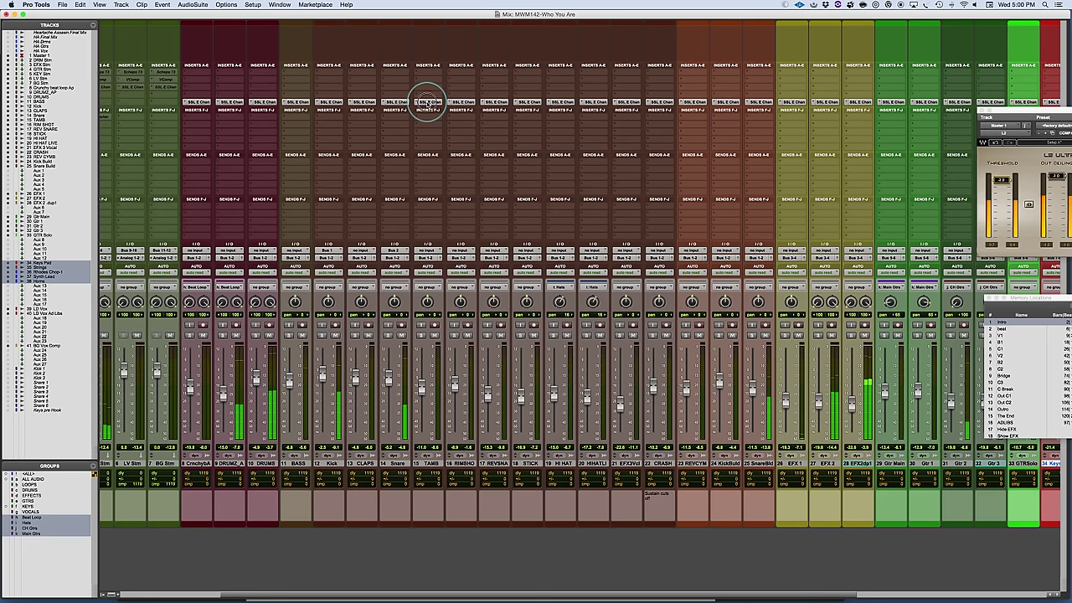
left_click(427, 102, "alt+super")
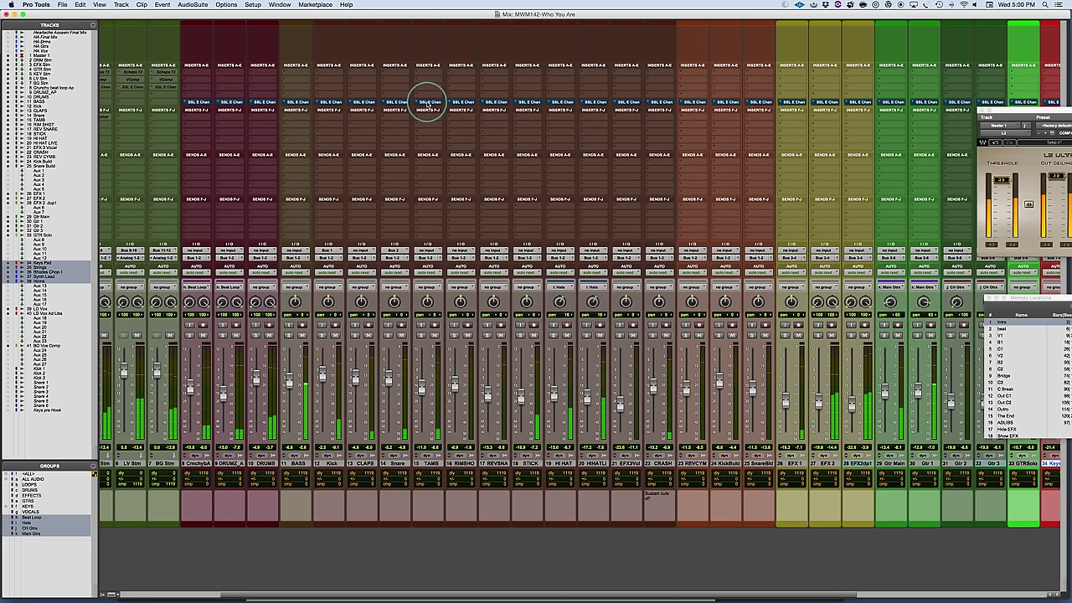
left_click(426, 103, "alt+super")
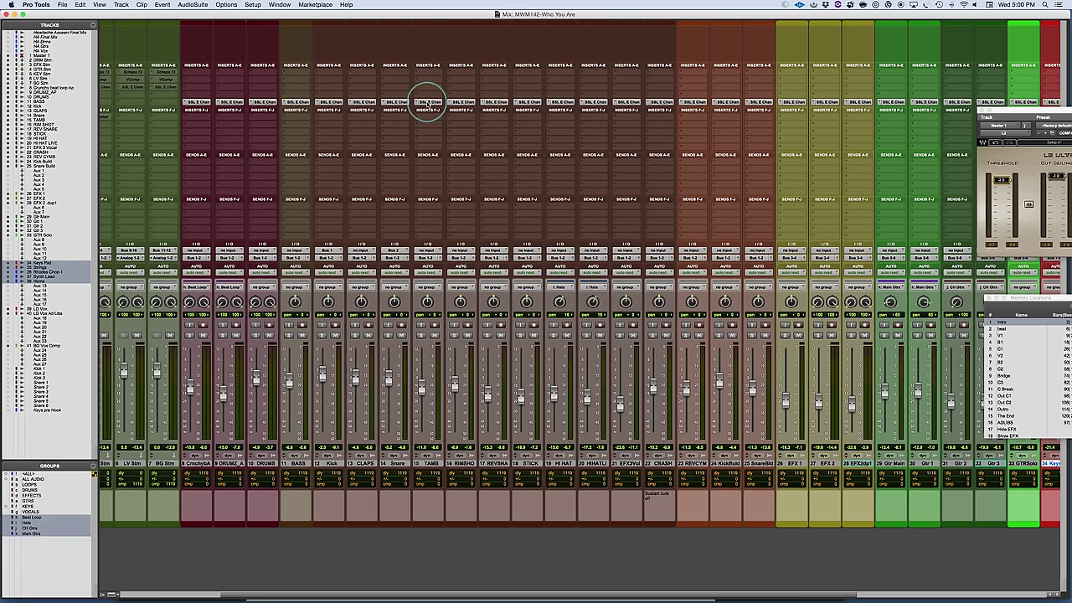
- Switch to the MWM Episode 142 slide show in PowerPoint
key("super+Tab")
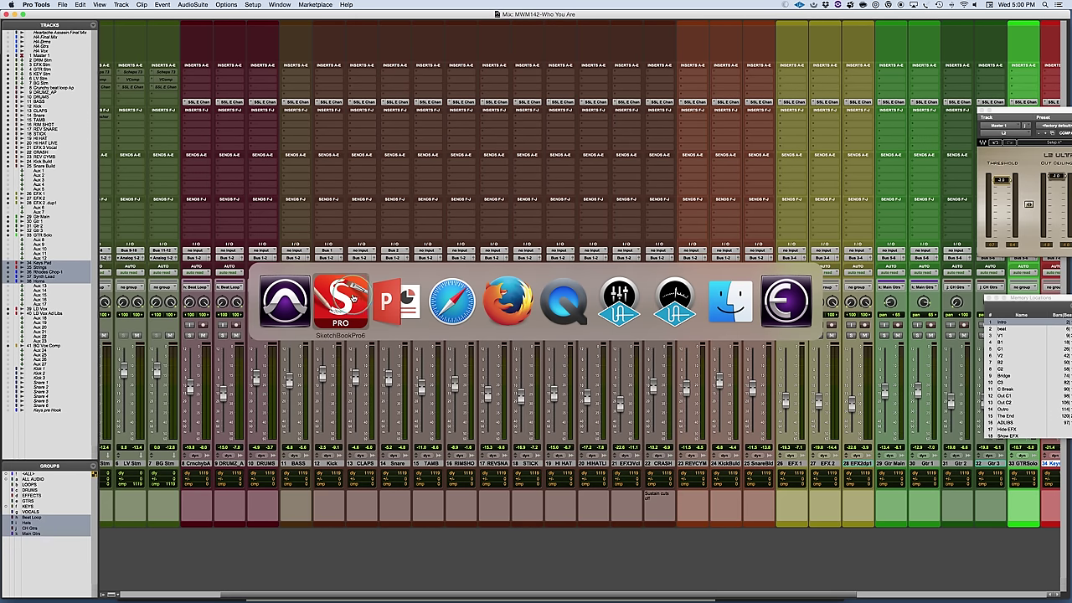
left_click(398, 300)
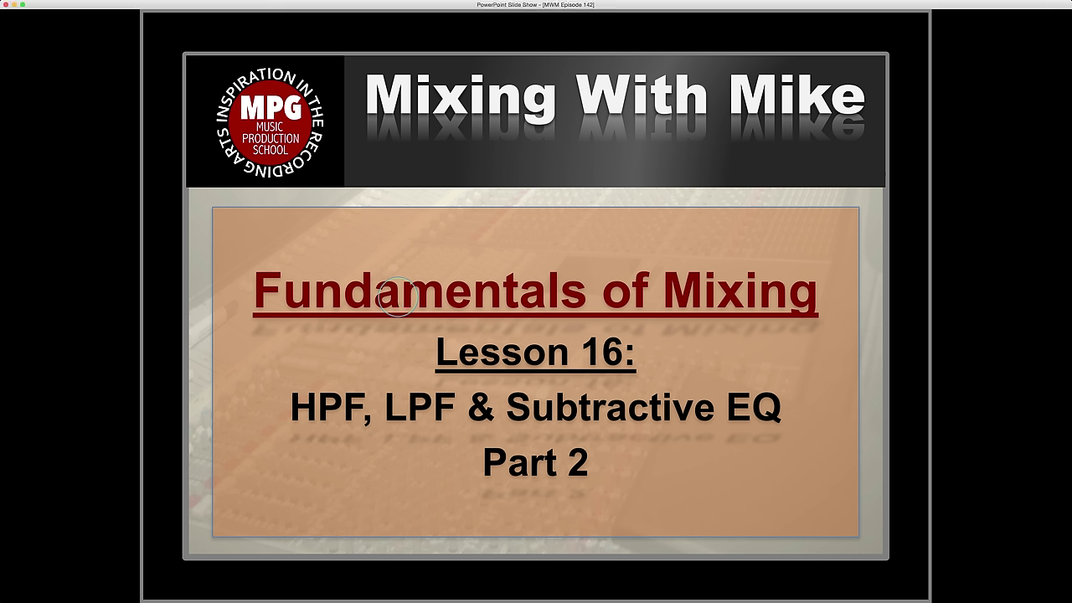